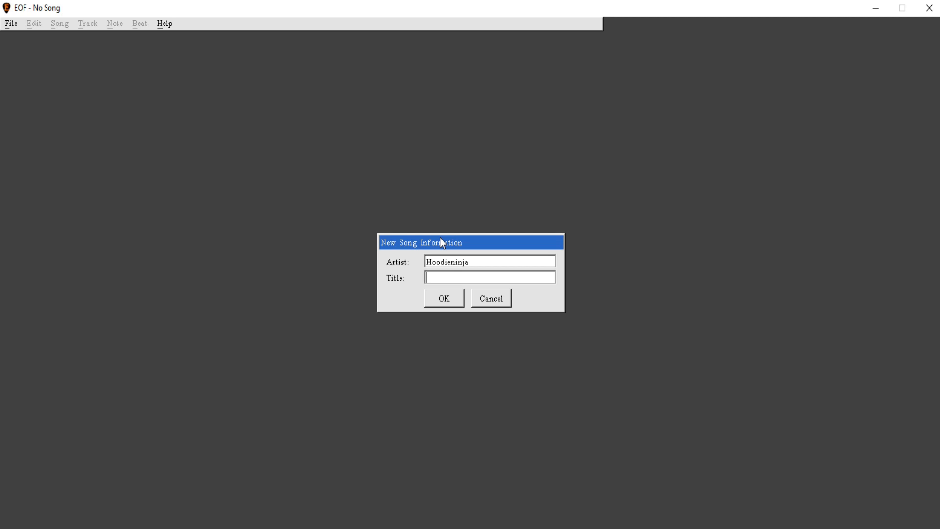
Step: Title the new song "Drum Chart Tutorial" and create it in a new folder with 160kbps OGG encoding
text(Drum Chart Tutorial)
click(449, 299)
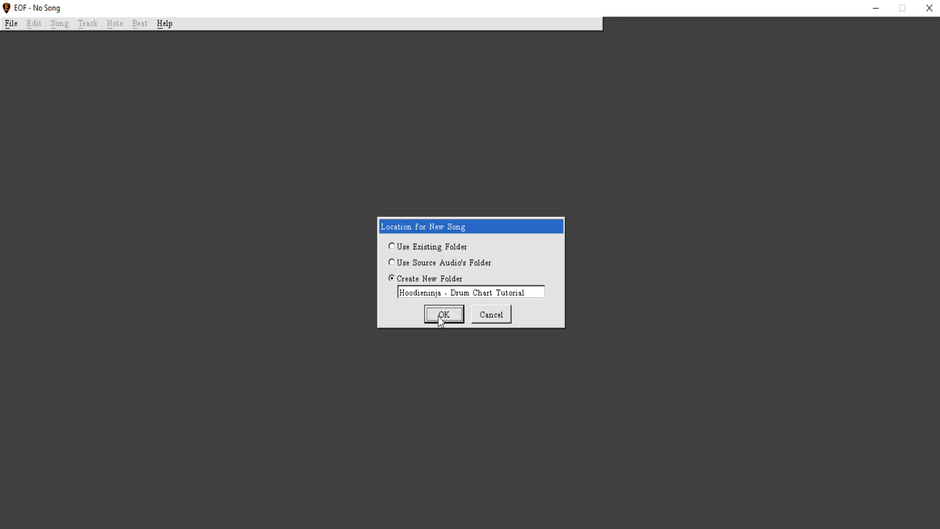
click(439, 318)
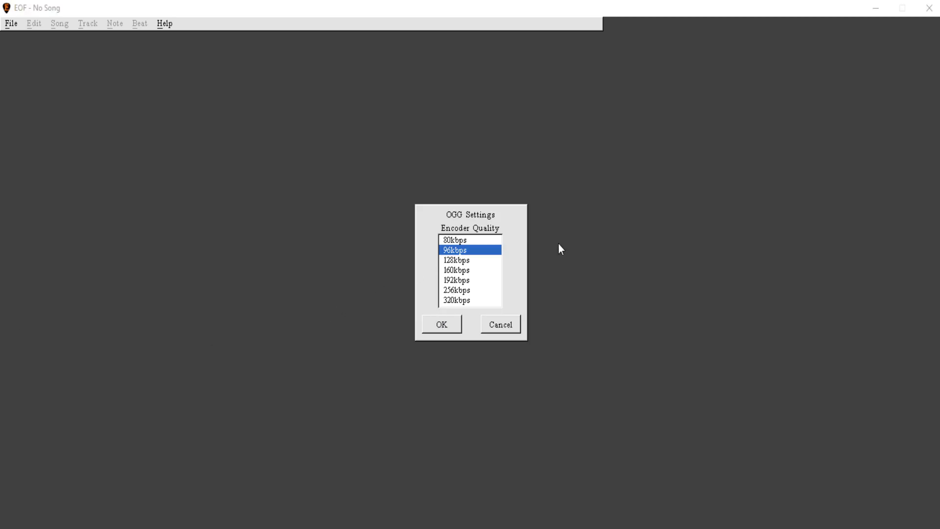
click(446, 270)
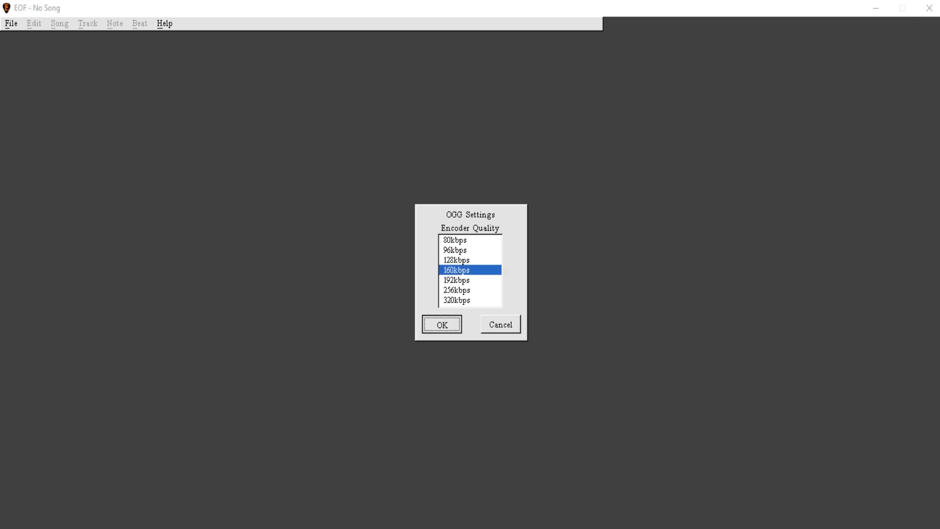
key(Return)
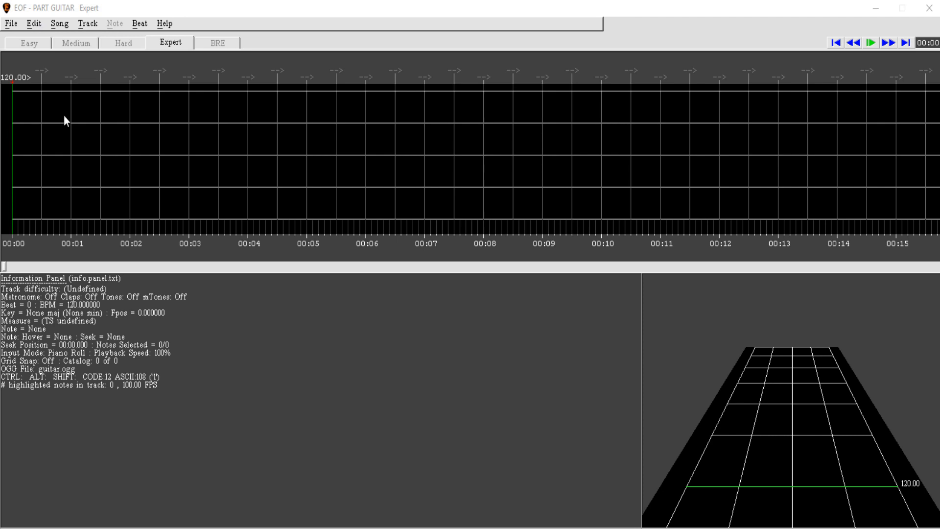
Step: Switch the active track to PART REAL_DRUMS_PS
click(57, 23)
mouse_move(79, 55)
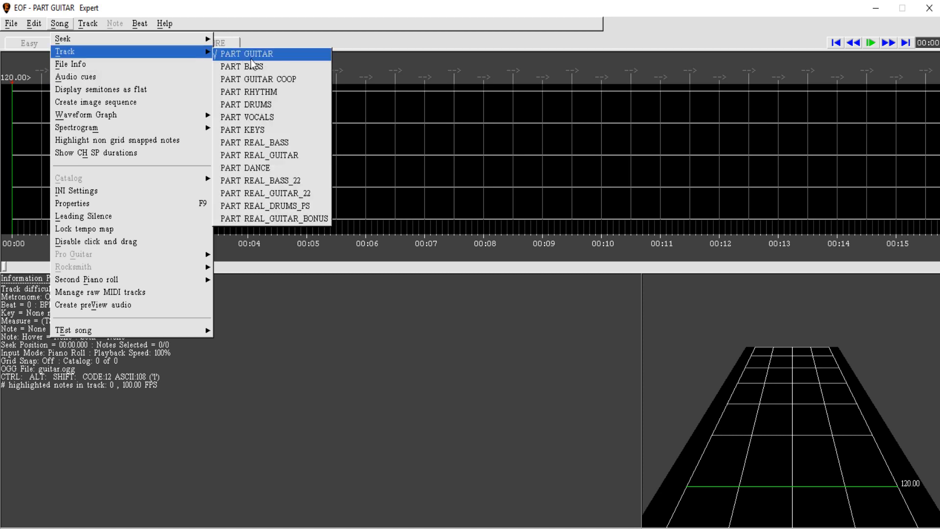
click(258, 206)
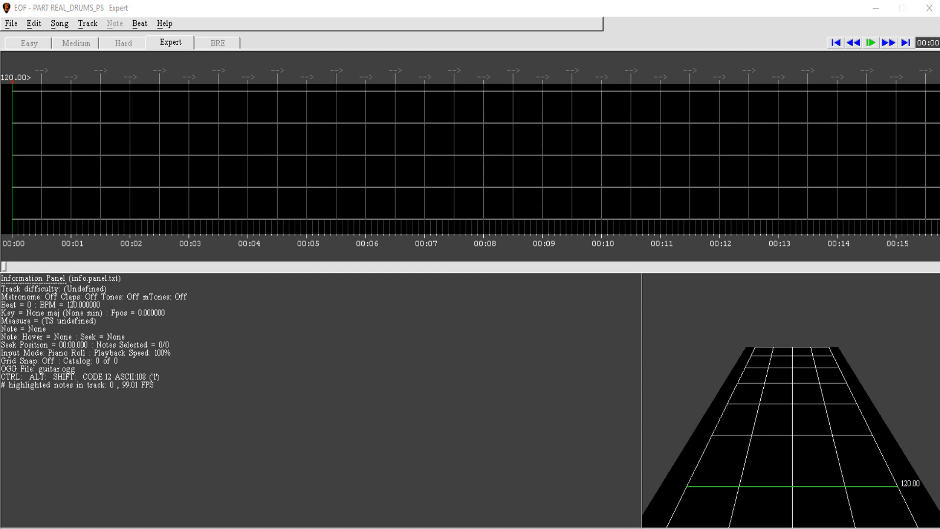
click(87, 24)
click(87, 24)
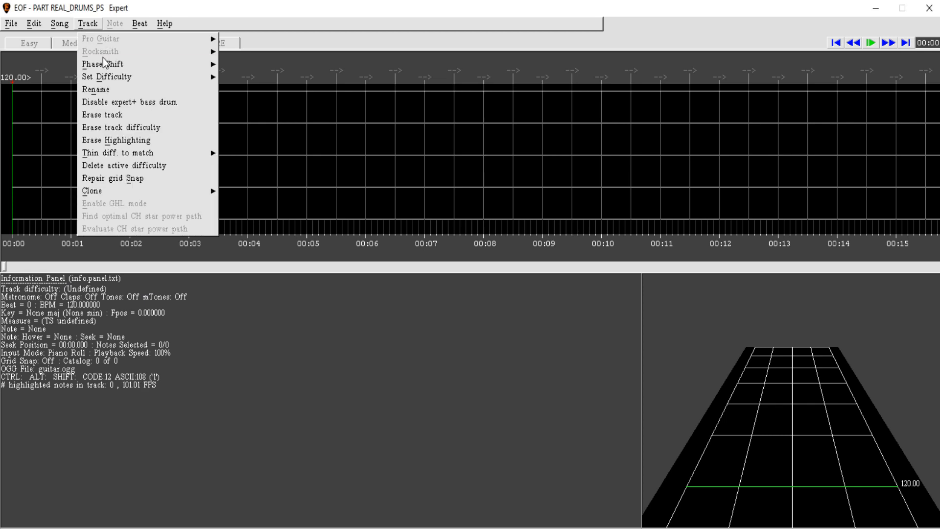
mouse_move(113, 65)
mouse_move(35, 22)
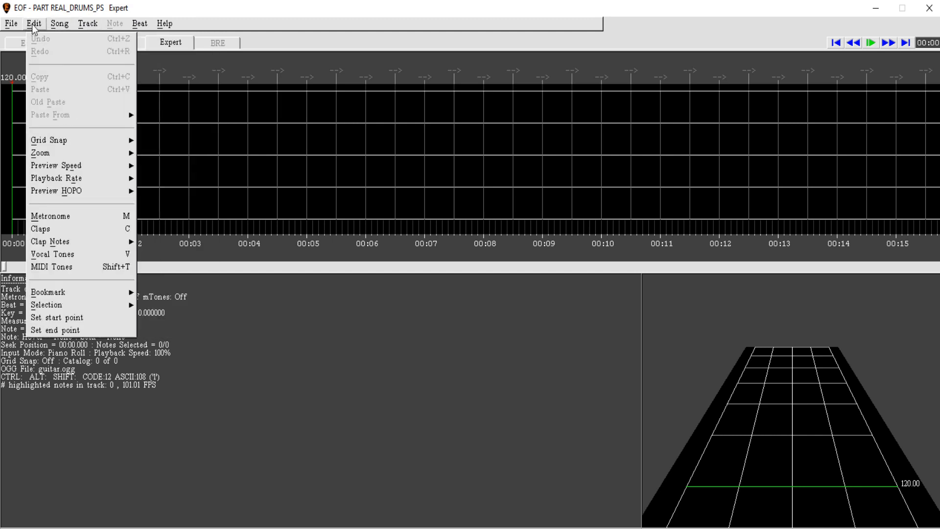
mouse_move(135, 28)
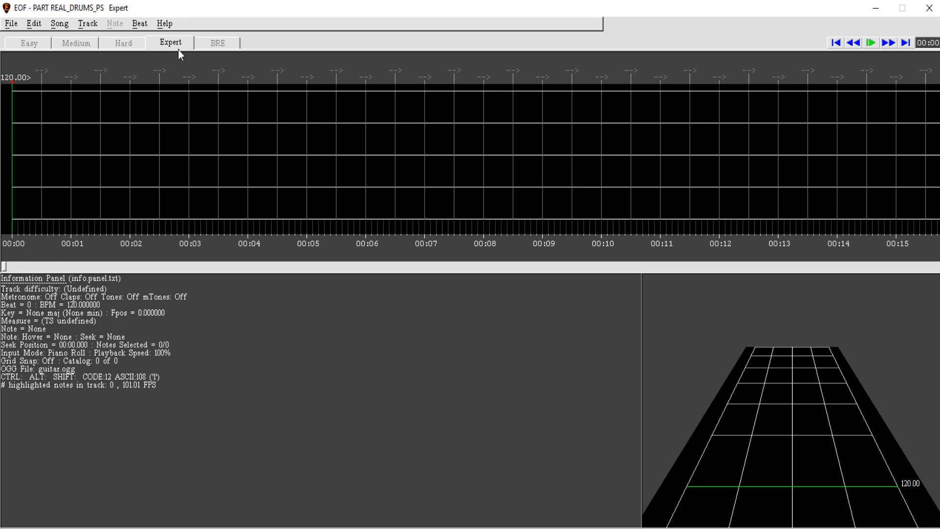
Step: Look through the Easy, Medium and Hard difficulties of the drum track and return to Expert
click(61, 41)
click(119, 45)
click(159, 44)
click(31, 46)
click(90, 43)
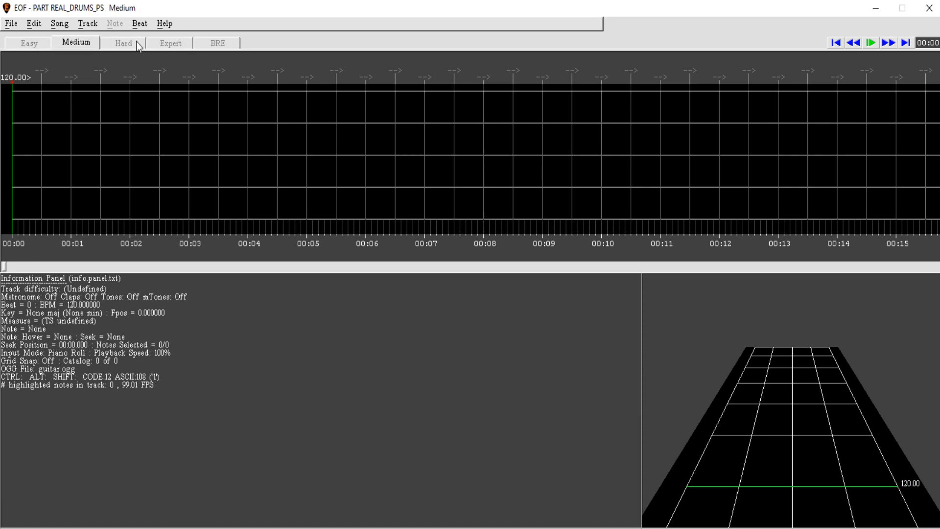
click(137, 44)
click(169, 44)
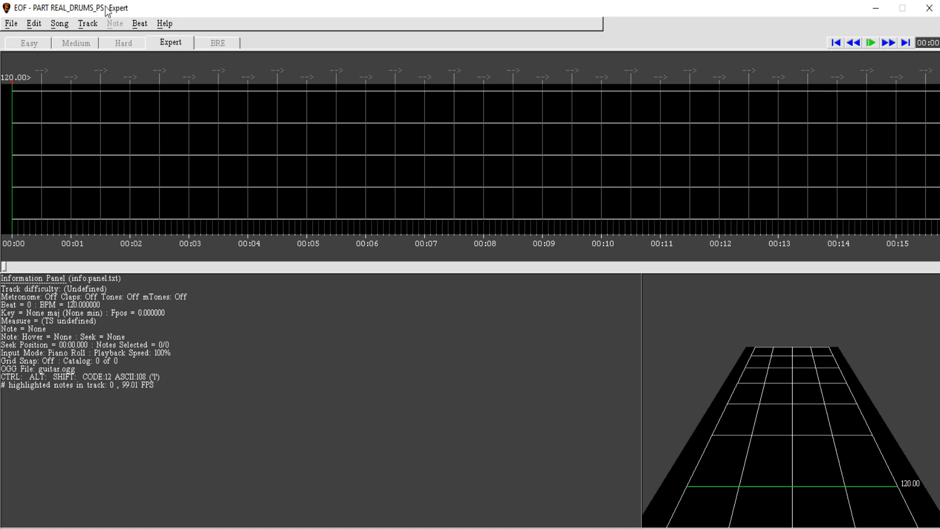
Step: Set the piano roll zoom to 1/3
click(34, 26)
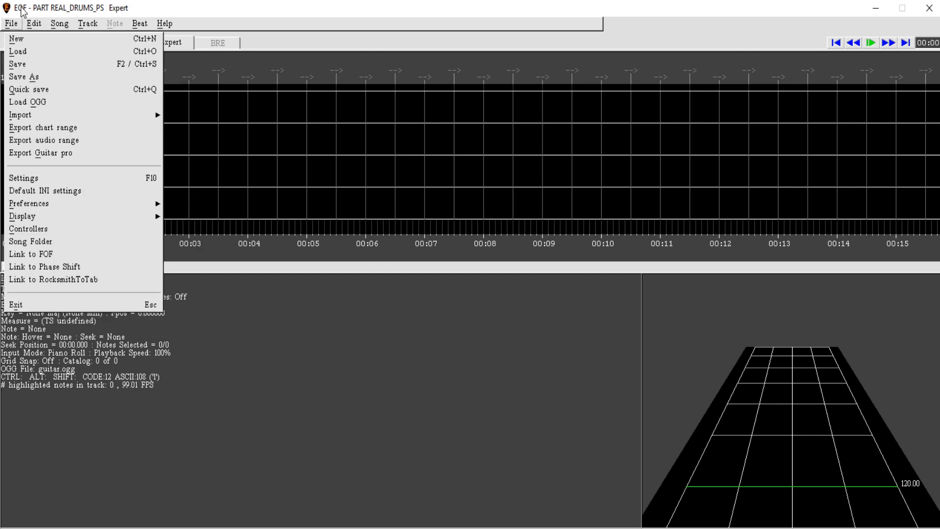
mouse_move(34, 27)
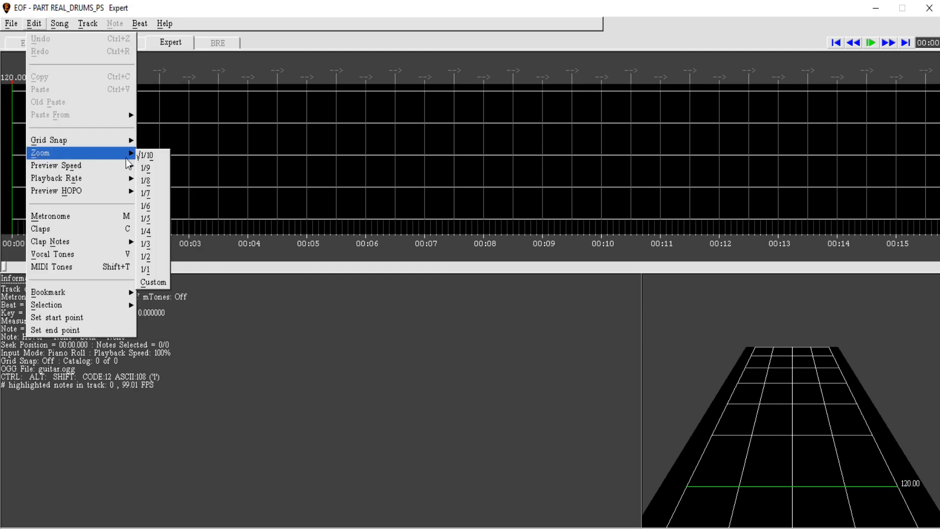
mouse_move(109, 150)
click(158, 248)
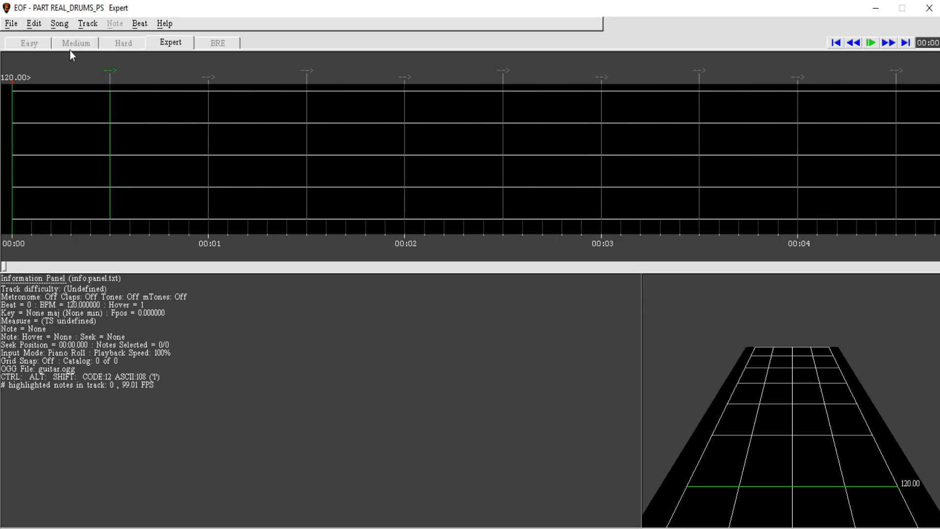
Step: Set the grid snap to 1/16 and display the grid lines on the piano roll
click(37, 27)
mouse_move(64, 155)
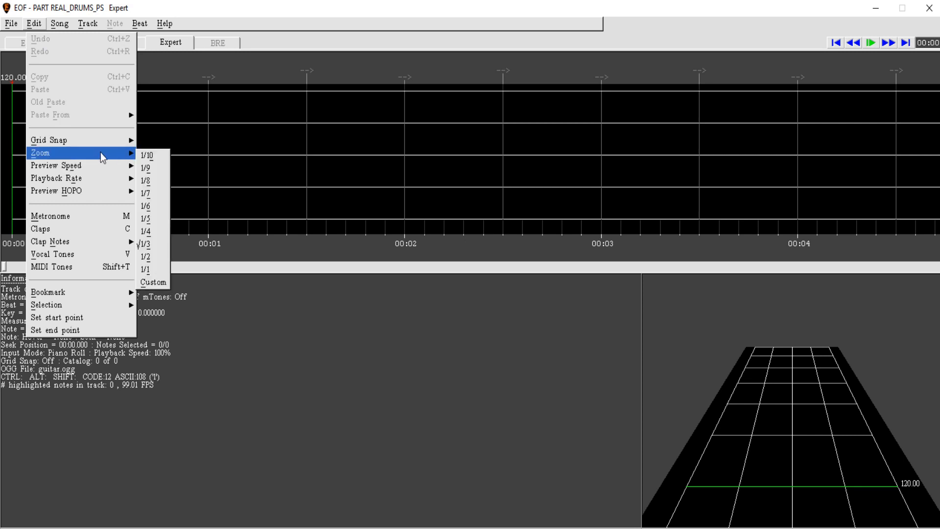
mouse_move(100, 142)
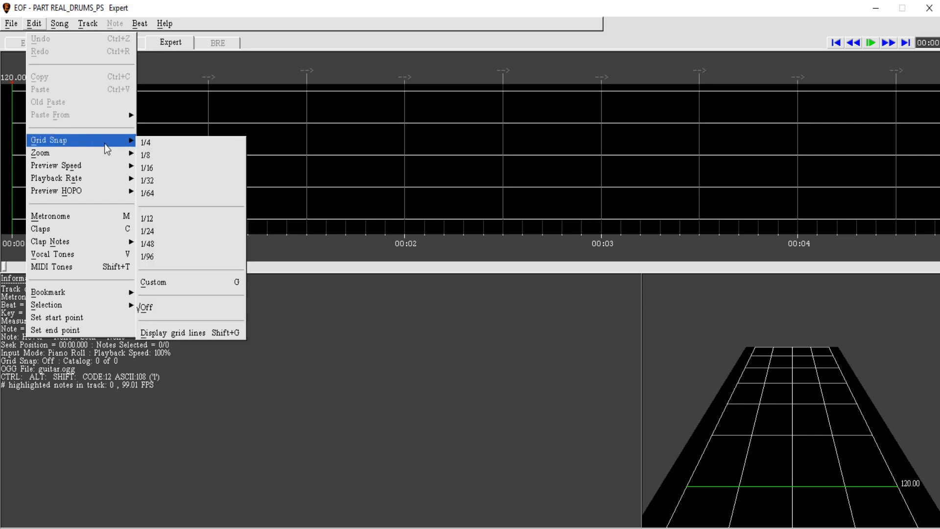
click(161, 172)
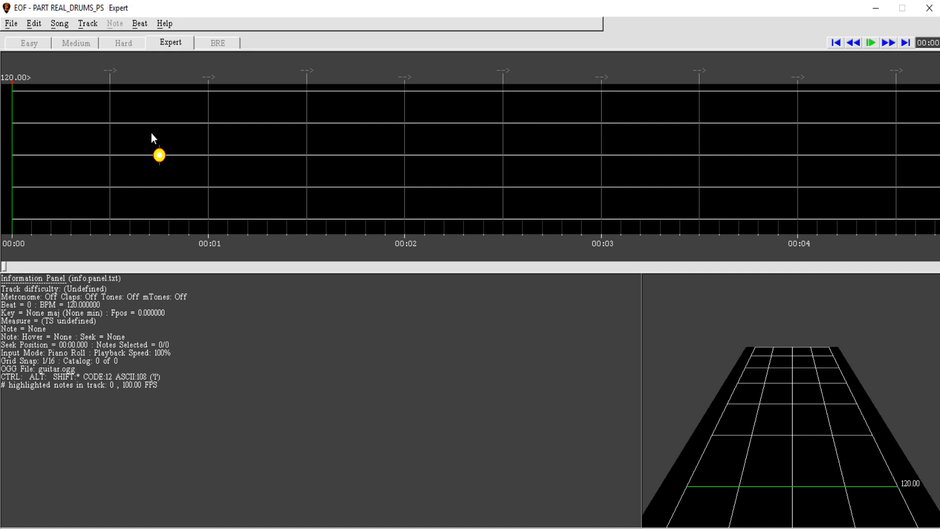
key(g)
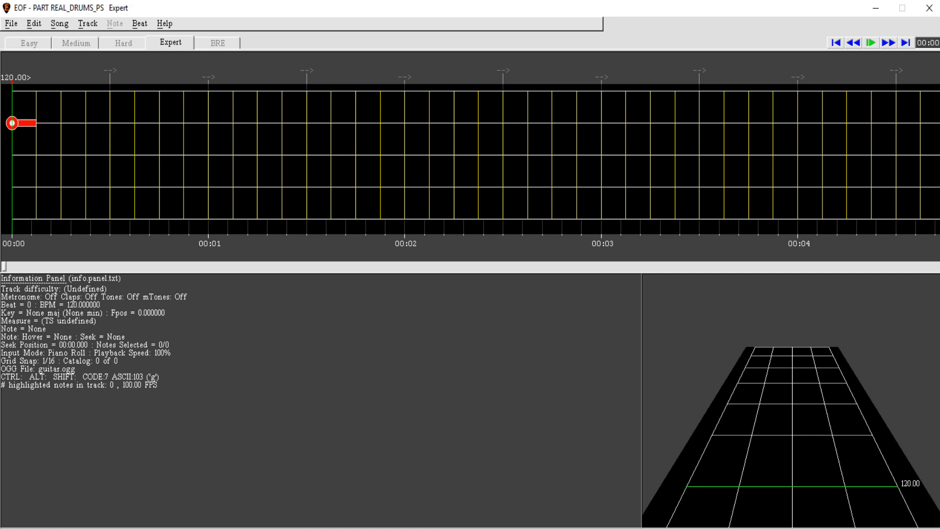
Step: Estimate the song's BPM and decline applying the estimated tempo to the first beat
click(140, 24)
mouse_move(149, 43)
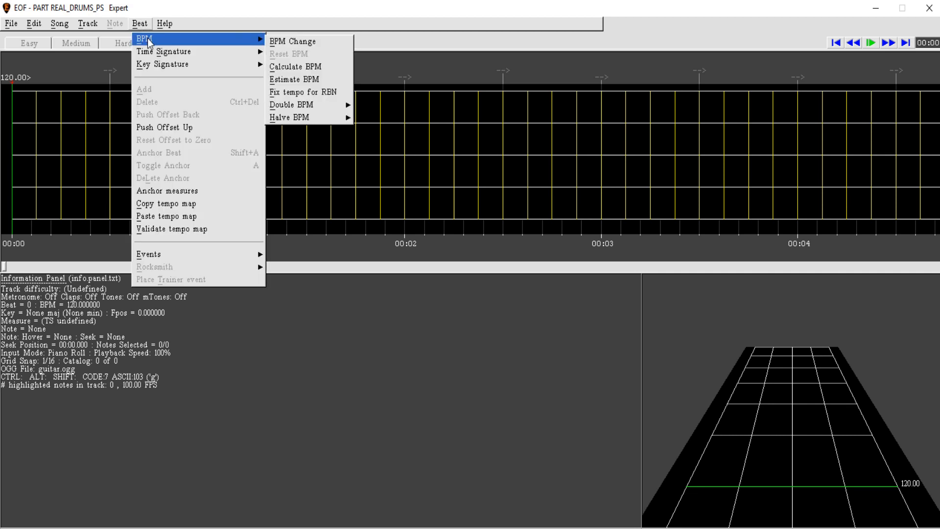
click(307, 82)
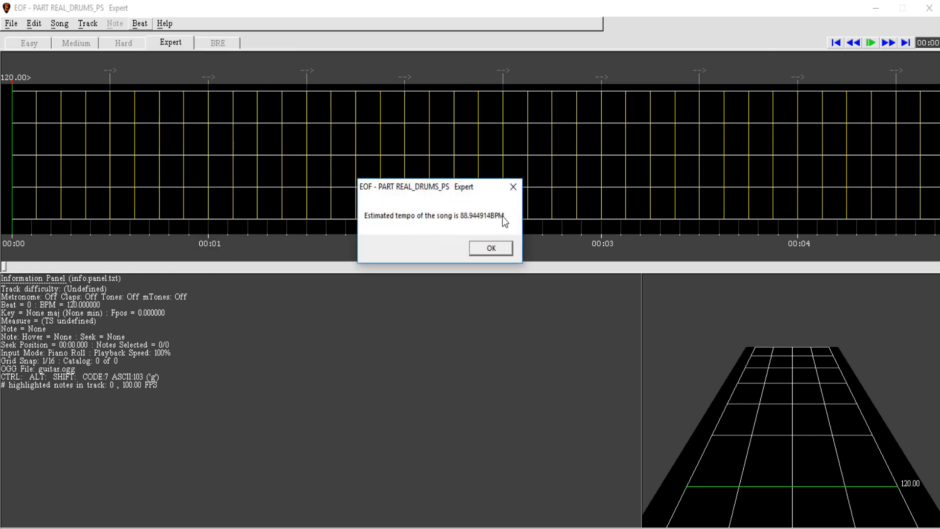
click(513, 186)
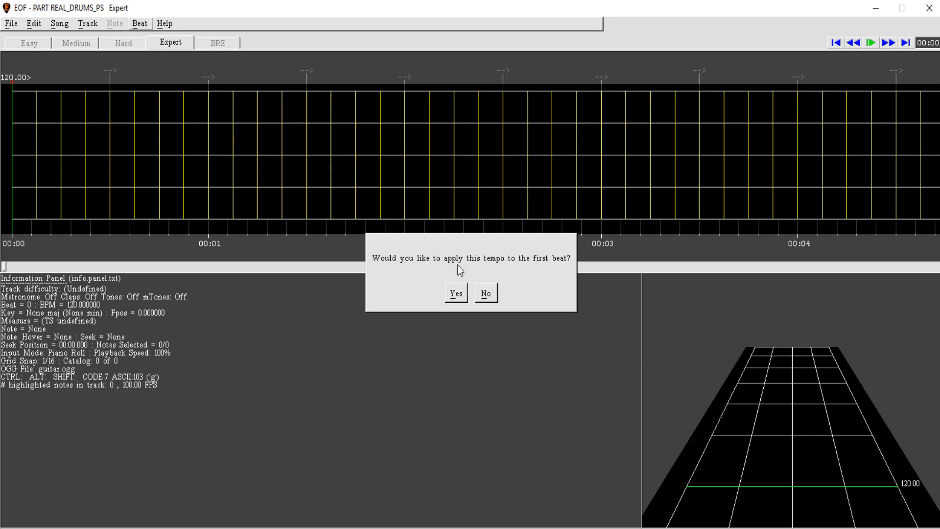
click(486, 294)
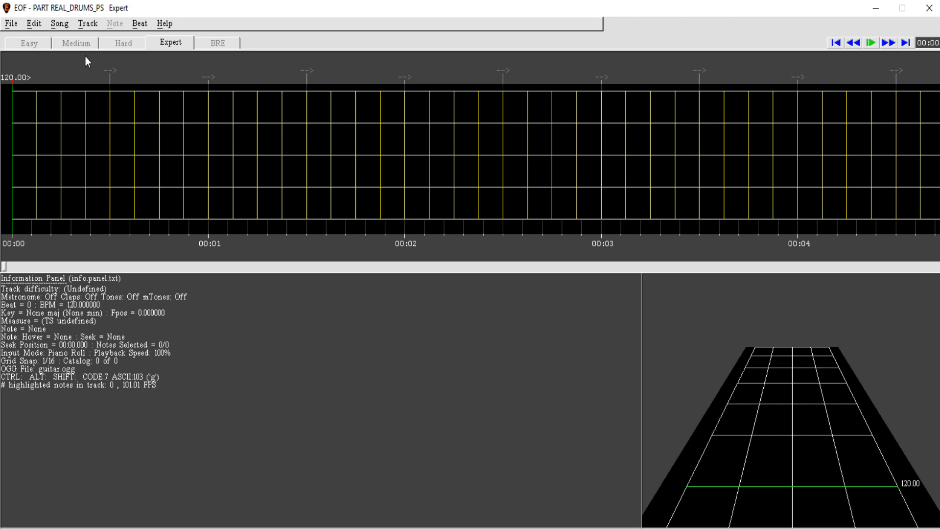
Step: Run the BPM estimate once more and dismiss its result
click(141, 29)
click(244, 40)
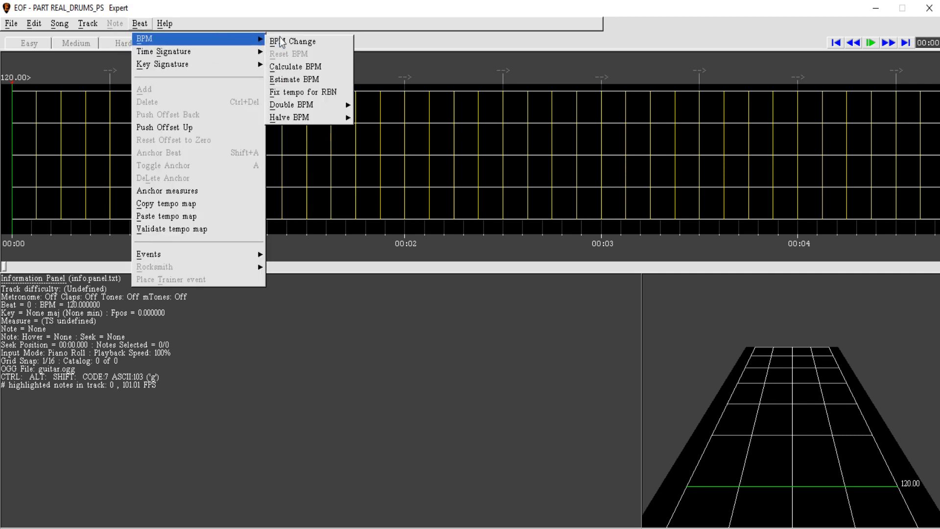
click(295, 79)
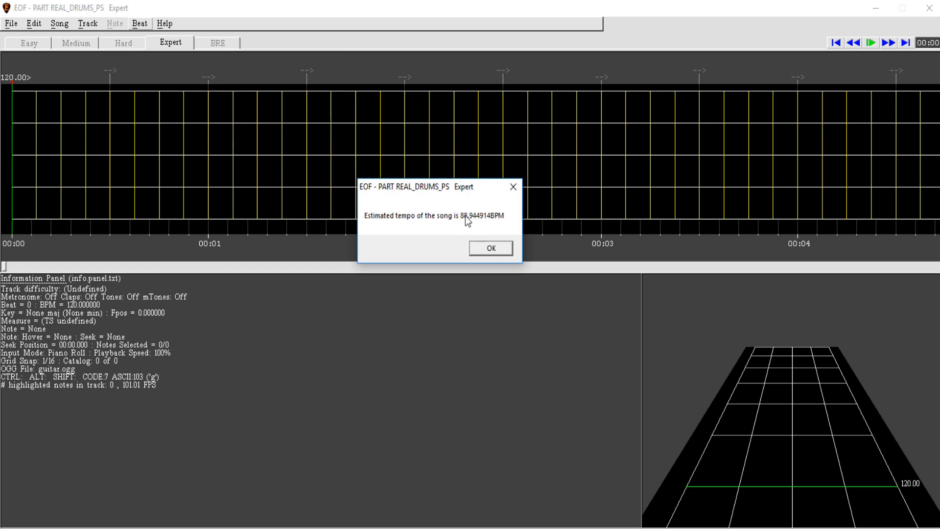
click(513, 186)
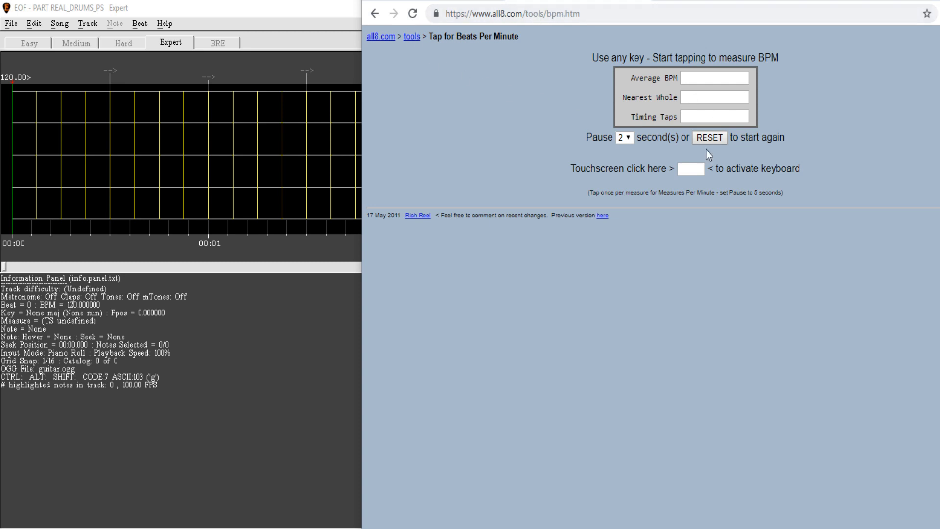
Step: Activate keyboard tapping on the all8.com Tap for Beats Per Minute page and return to EOF
click(694, 168)
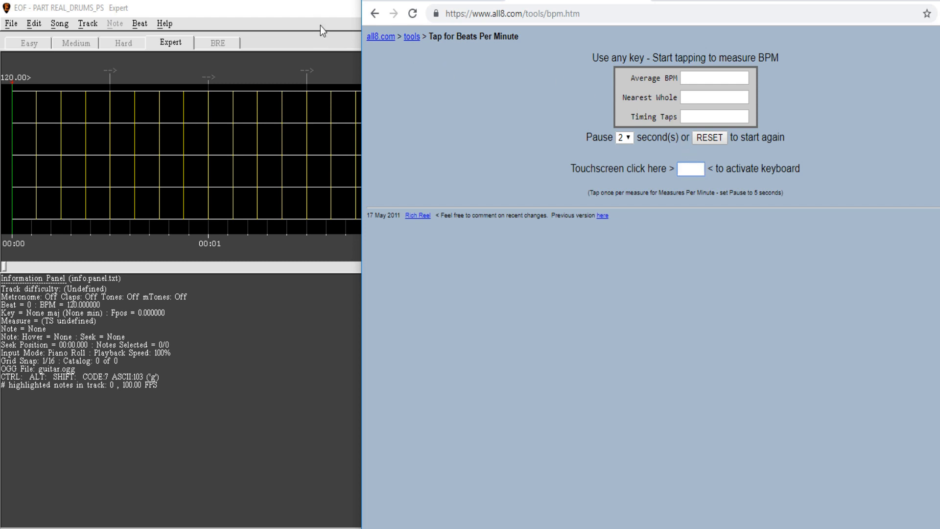
double_click(325, 10)
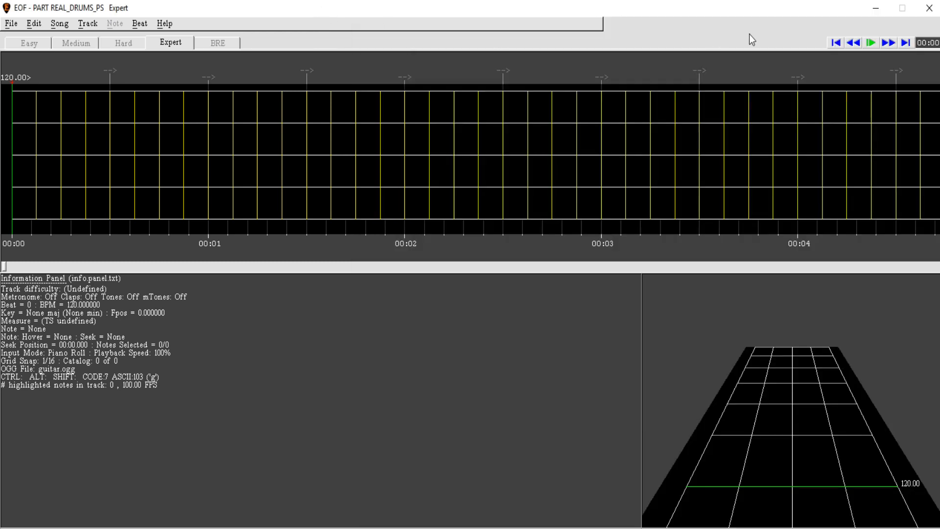
Step: Play short passages of the song, skipping ahead to about 00:19 to find a section with a clear beat
key(space)
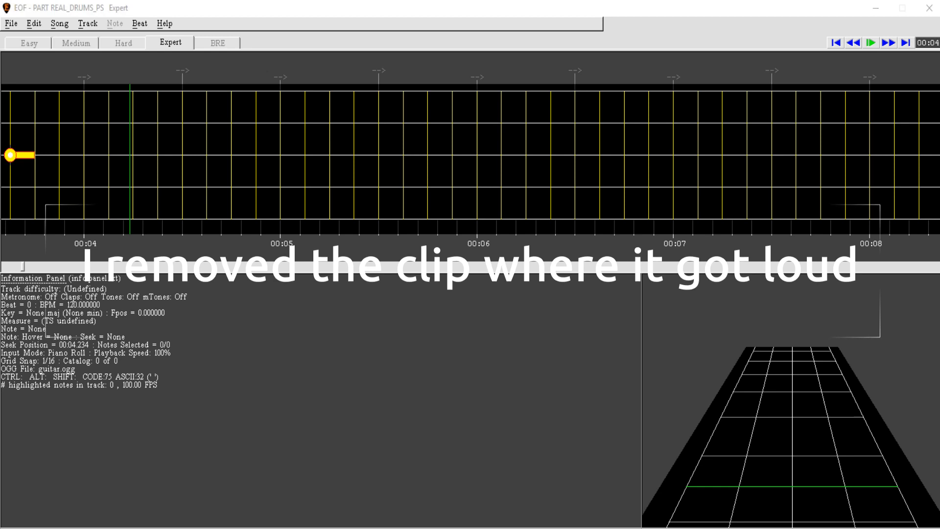
click(857, 42)
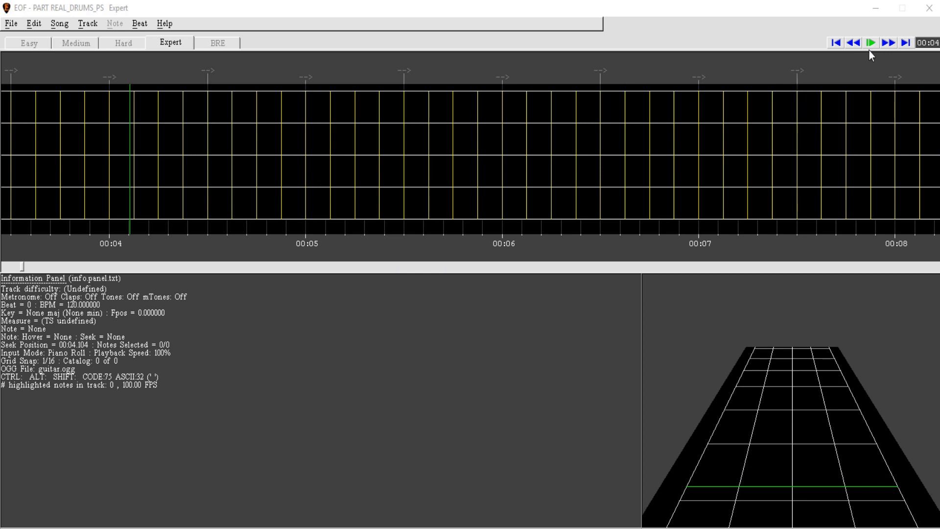
key(space)
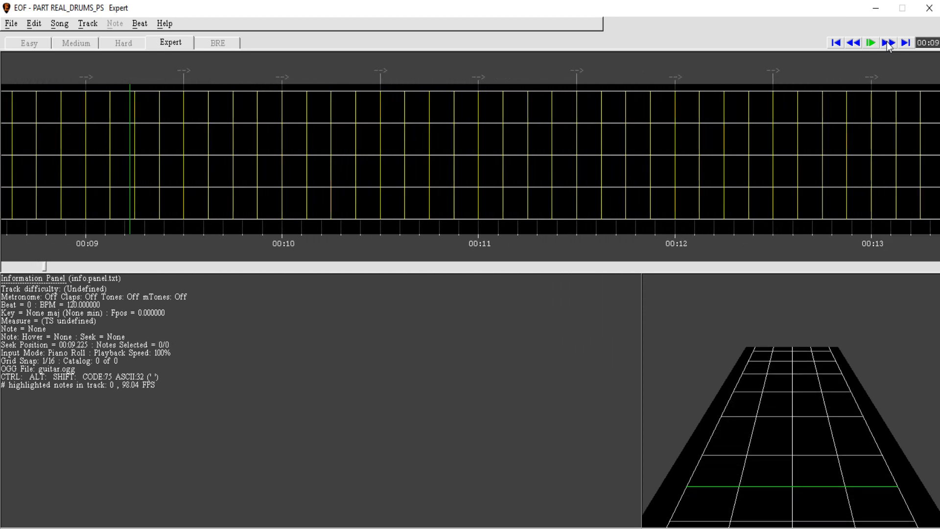
click(887, 43)
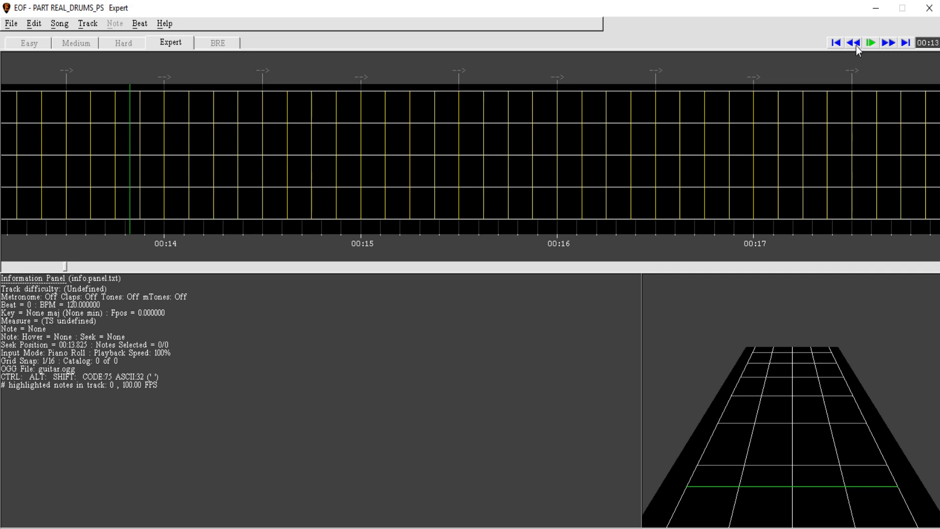
key(space)
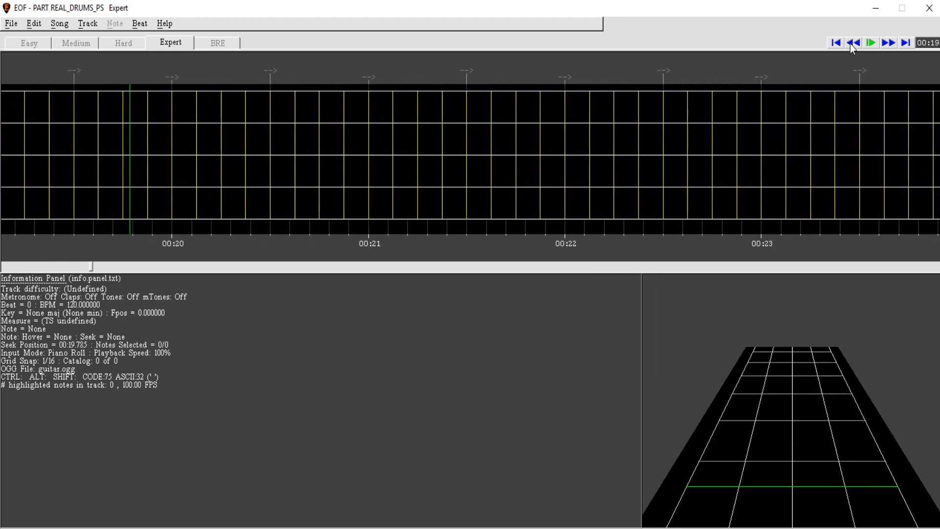
Step: Play the song from about 00:18 and tap along for eight beats on the all8.com Tap for Beats Per Minute page
click(853, 43)
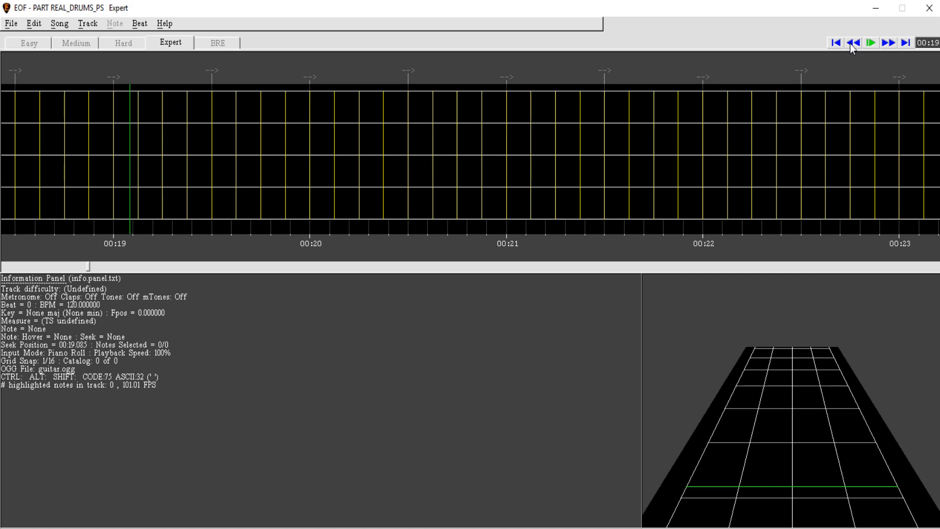
click(850, 43)
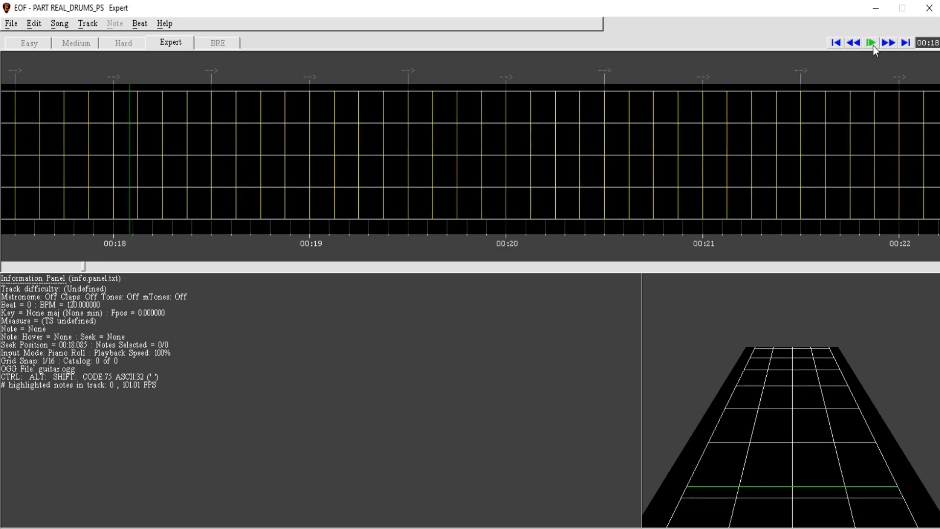
click(871, 43)
key(alt+Tab)
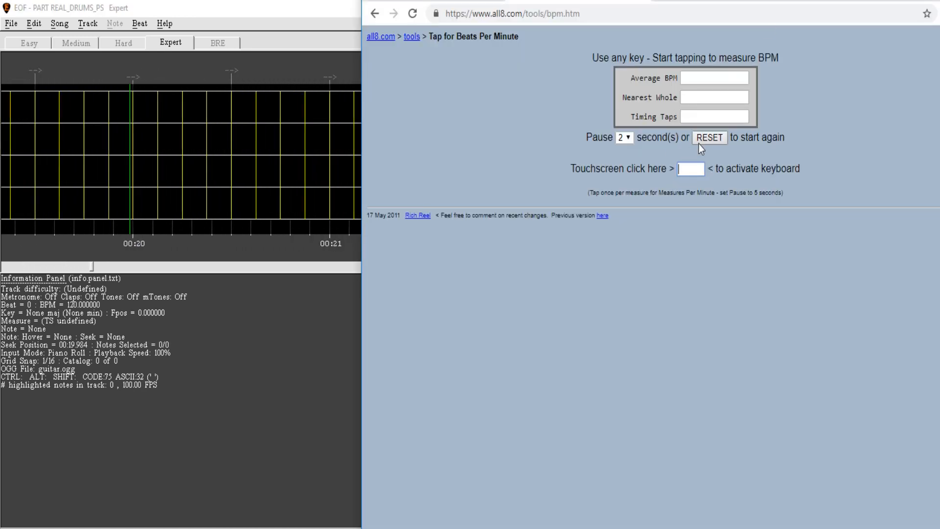
key(space)
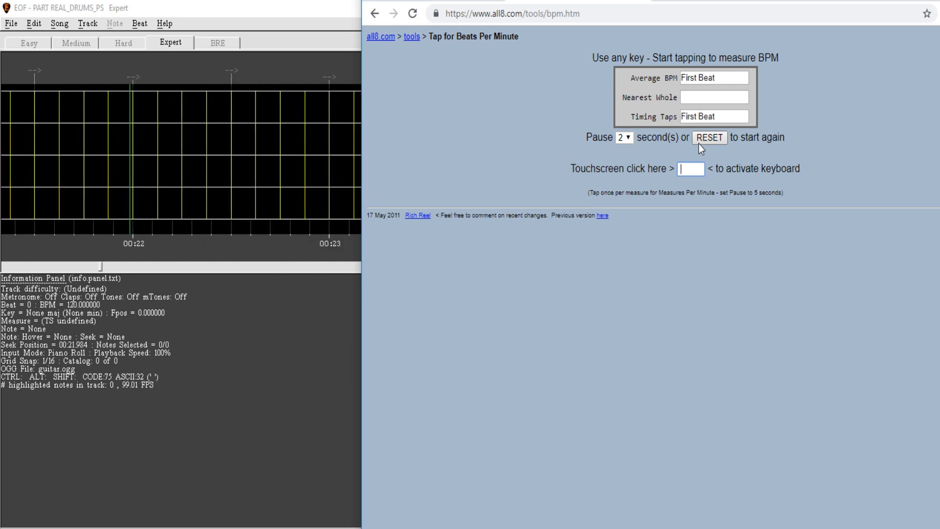
key(space)
key(space)
key(space)
key(space)
key(space)
key(space)
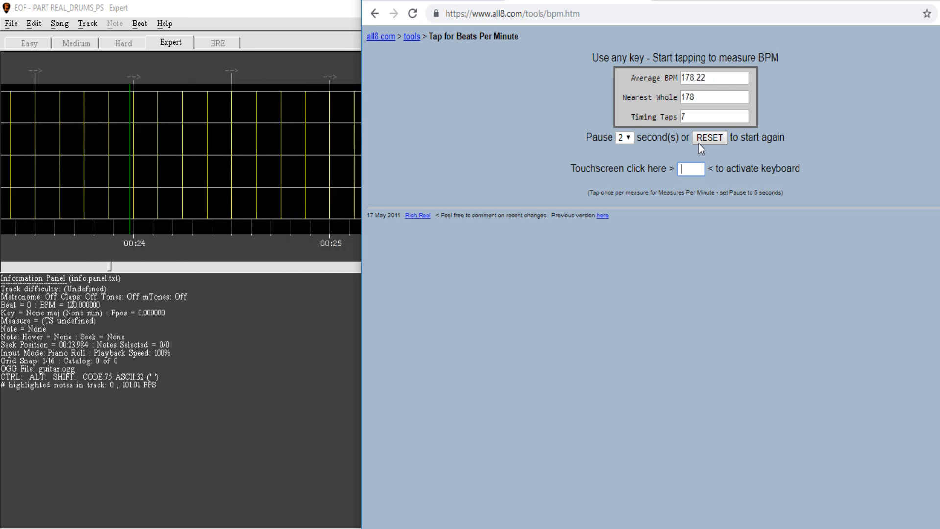
key(space)
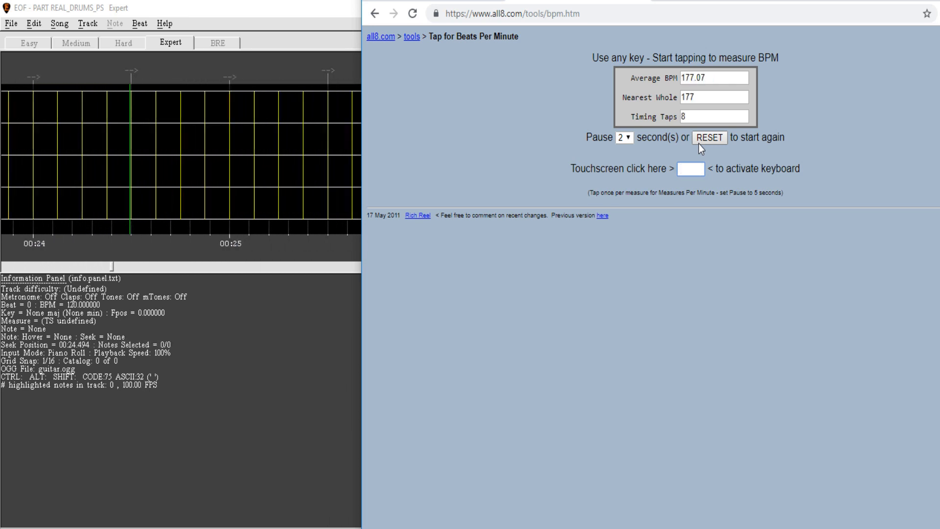
Step: Return to EOF, stop playback and rewind the song to its beginning
click(350, 14)
key(space)
click(837, 1)
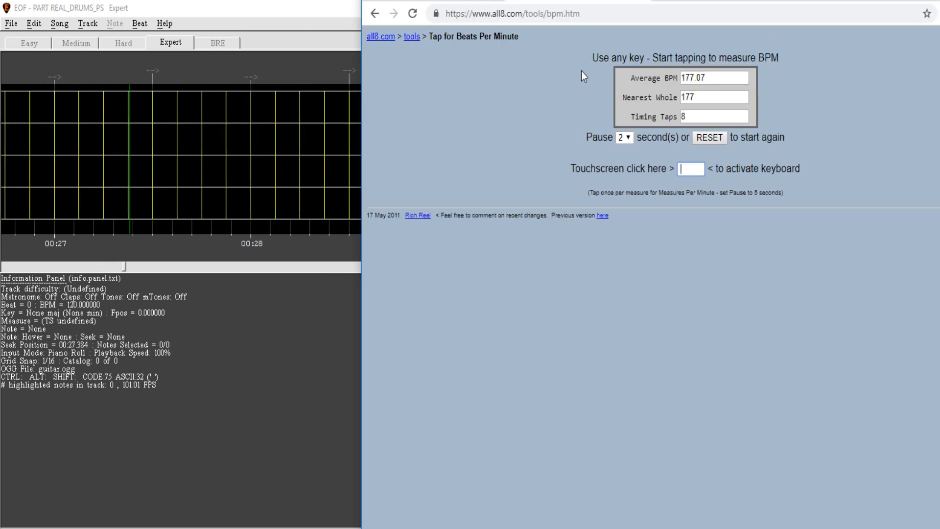
click(318, 4)
click(856, 43)
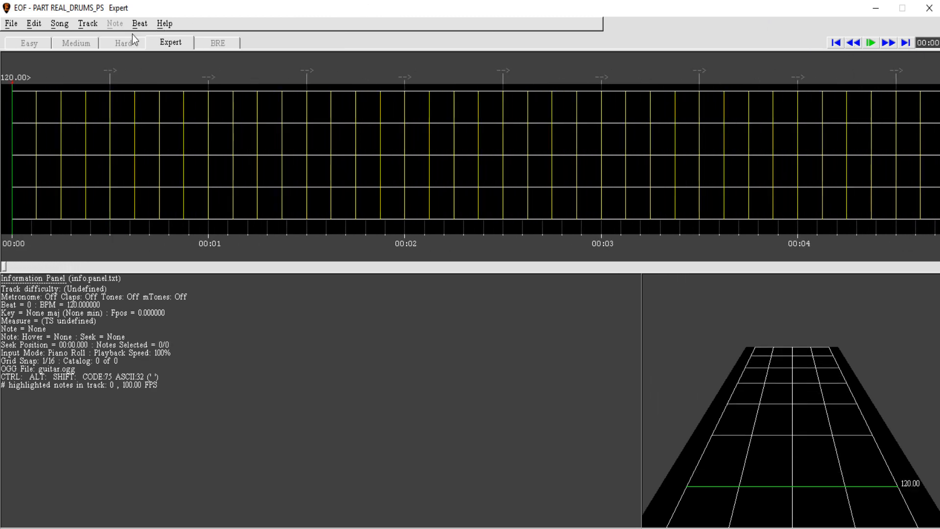
Step: Change the first beat's tempo to 178 BPM
click(141, 25)
mouse_move(152, 38)
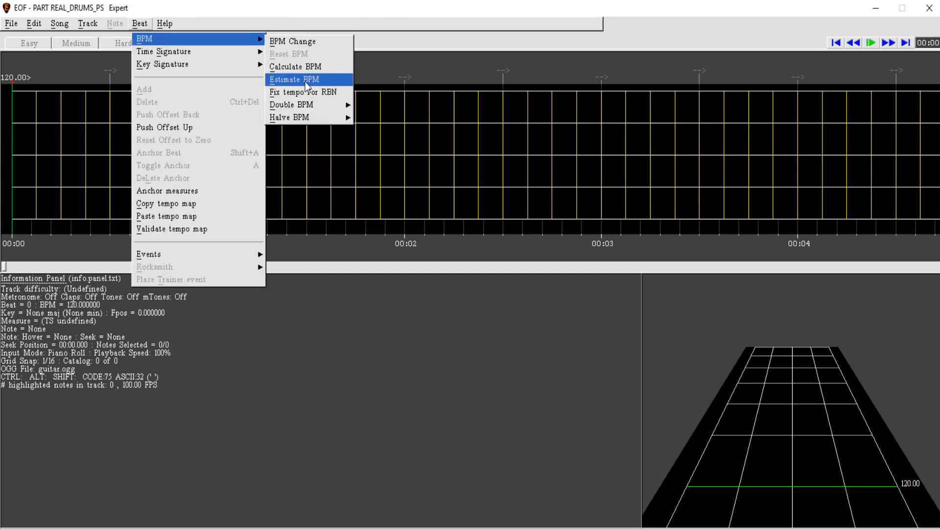
click(307, 42)
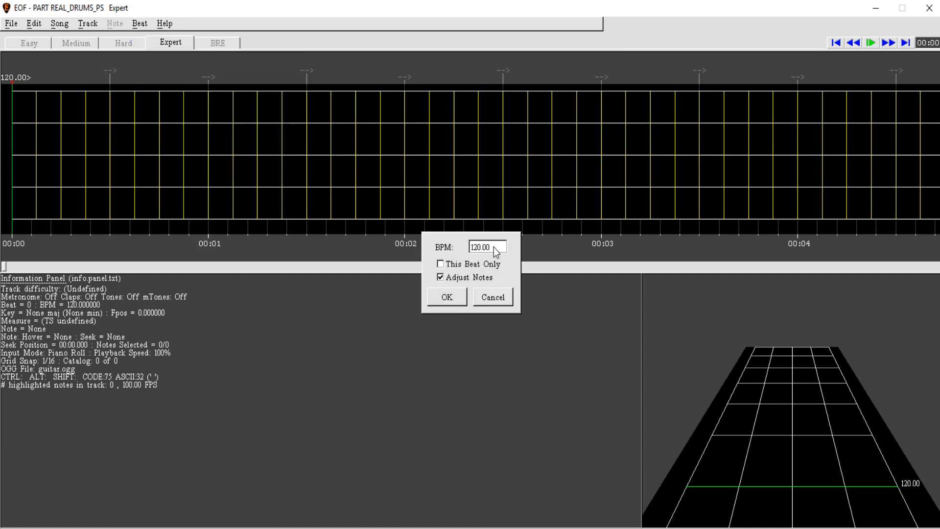
key(BackSpace)
key(BackSpace)
key(BackSpace)
key(BackSpace)
key(BackSpace)
key(BackSpace)
text(178)
key(Return)
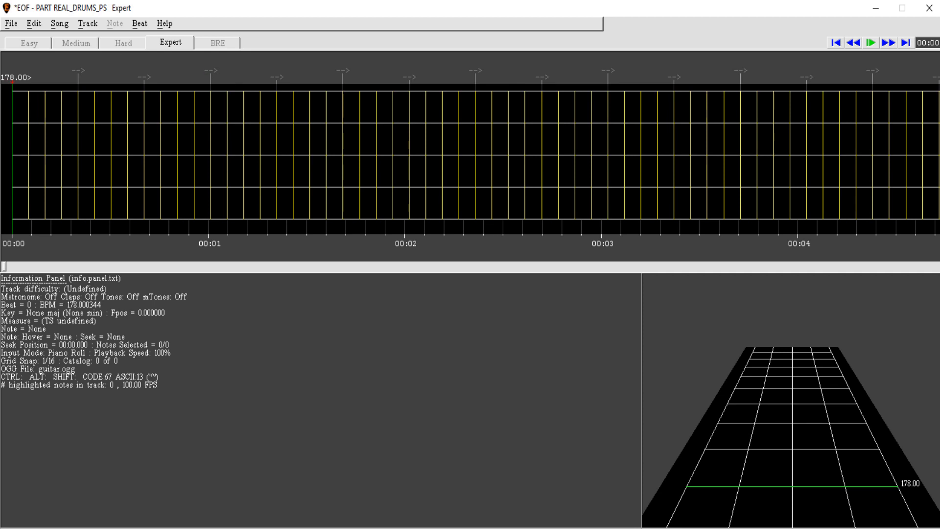
Step: Add leading silence of 8 beats to the song, keeping Adjust Notes/Beats and Stream copy (oggCat) enabled
click(16, 26)
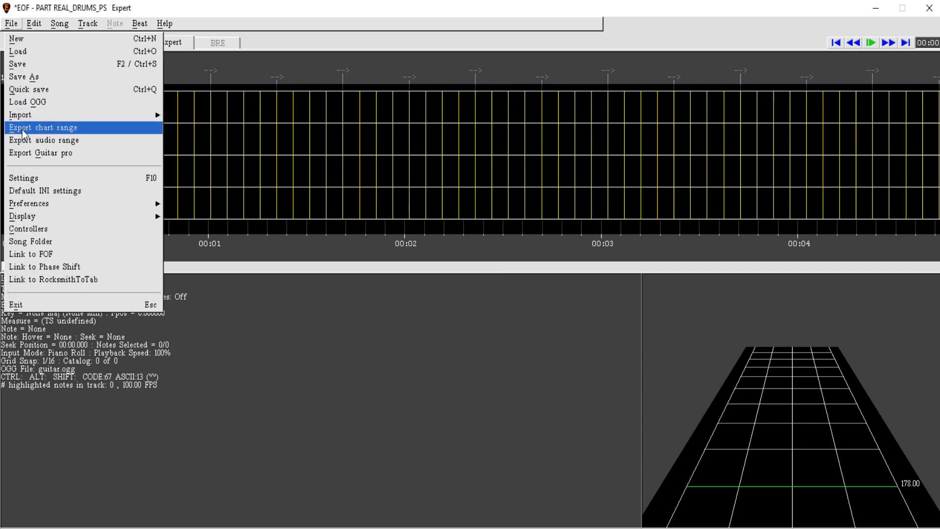
click(34, 23)
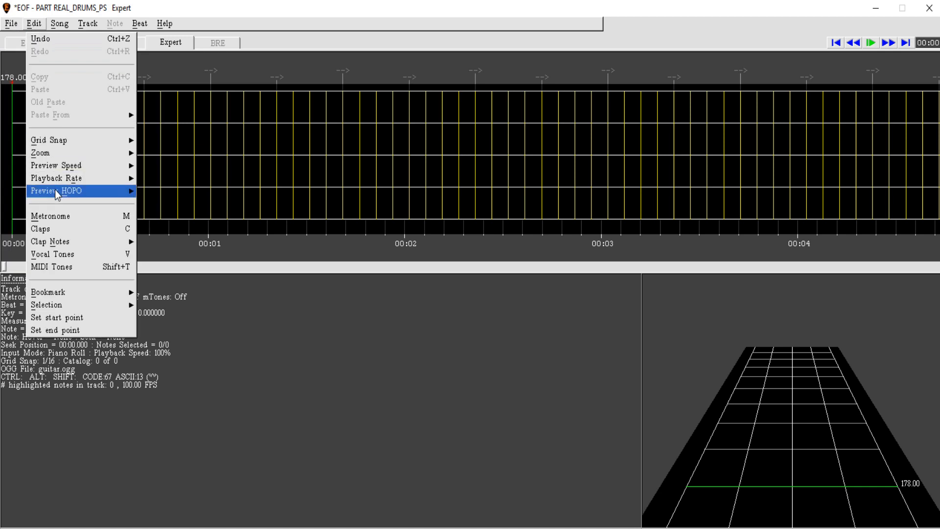
click(59, 23)
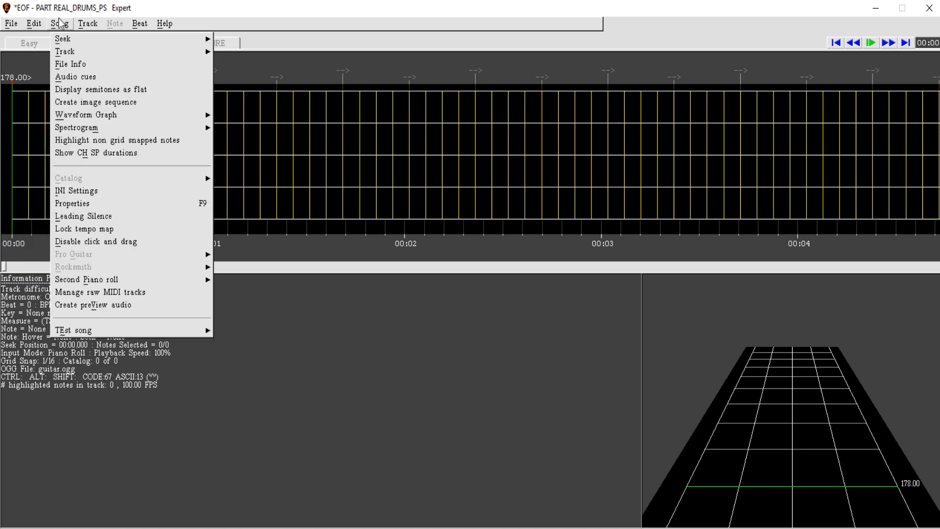
click(81, 217)
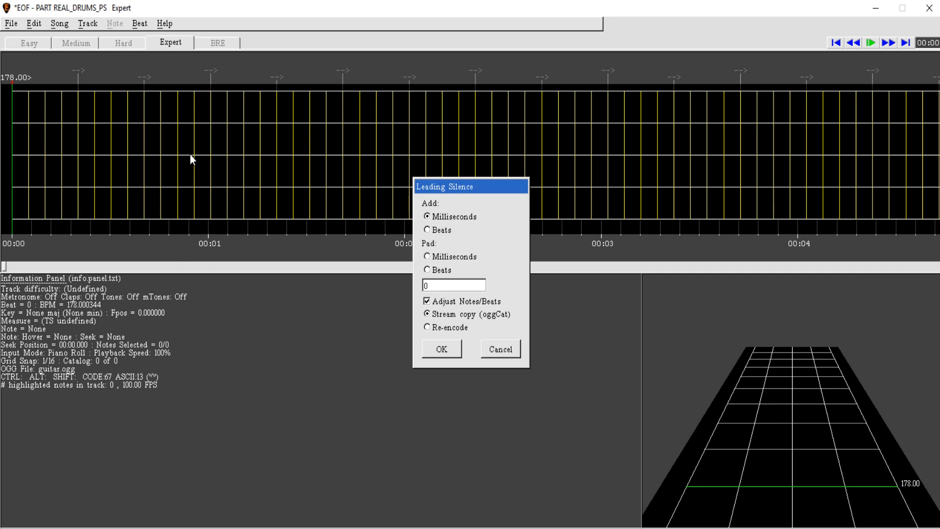
click(430, 231)
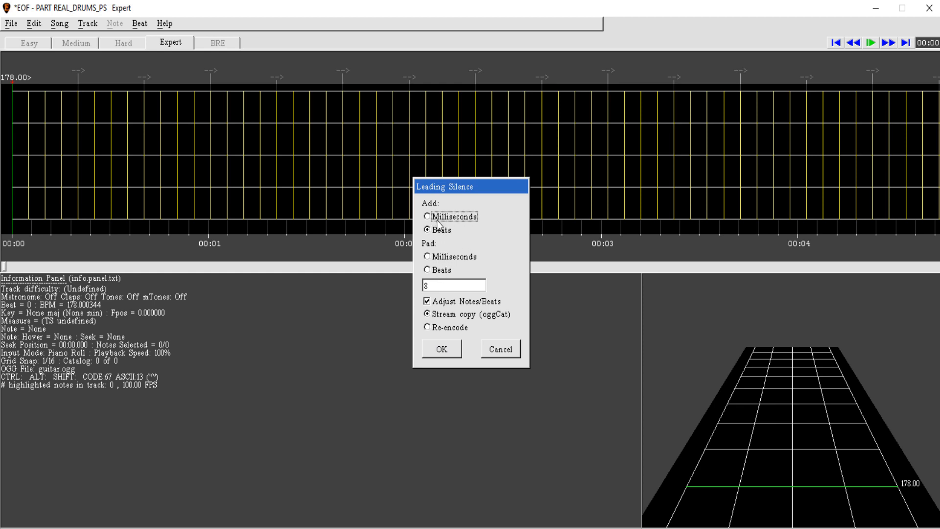
click(437, 355)
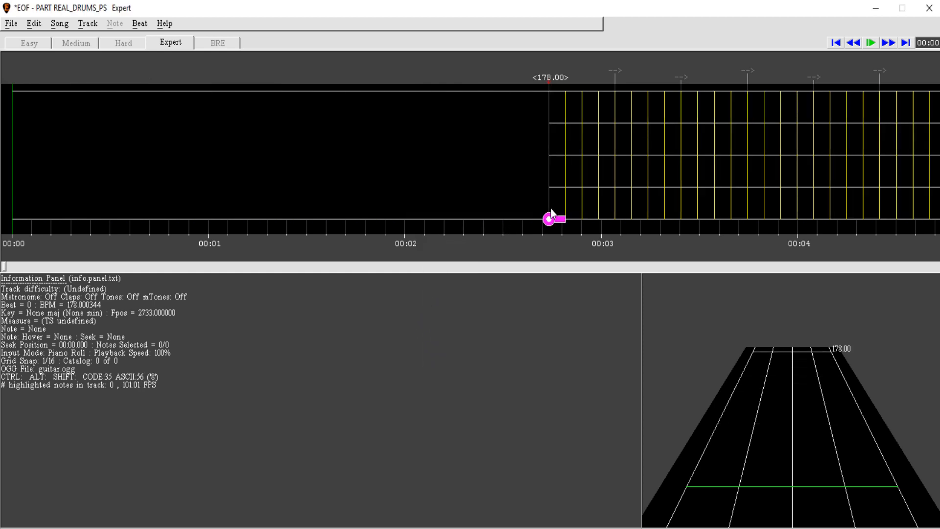
Step: Play the song's opening to find its first hit and move the first beat marker to about 5.6 seconds
click(887, 44)
key(space)
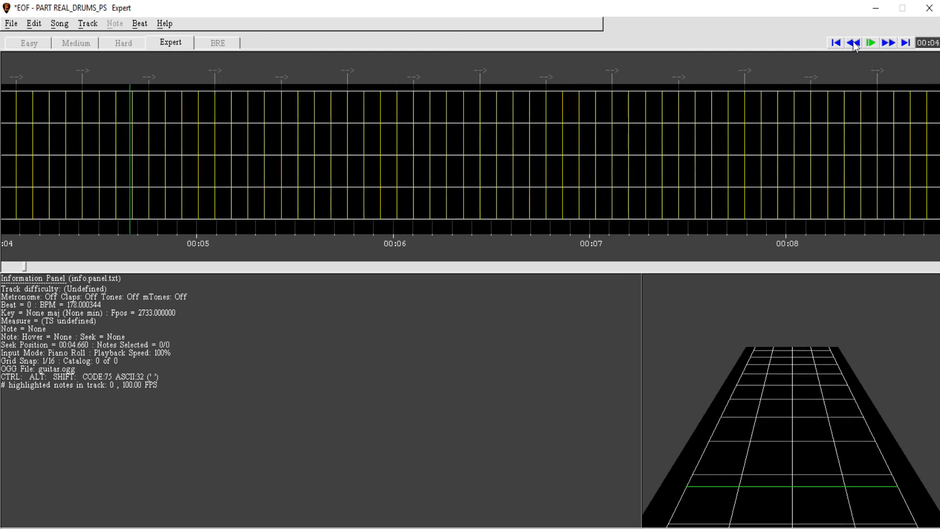
key(space)
click(854, 44)
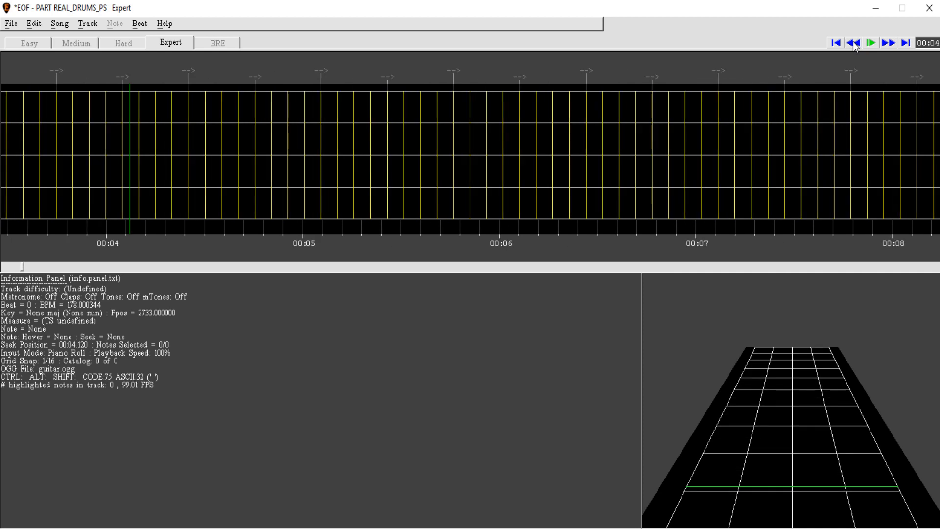
click(859, 44)
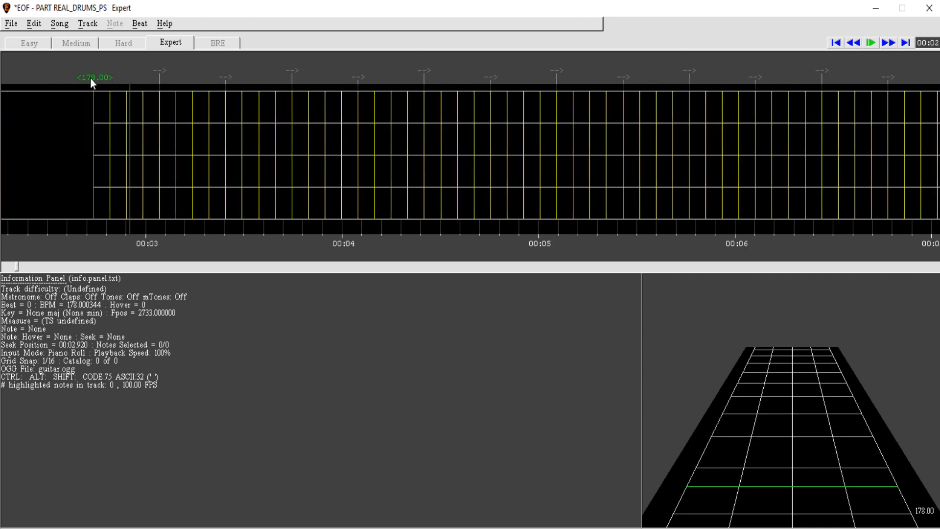
drag(91, 78, 296, 82)
key(ctrl+z)
mouse_move(90, 74)
mouse_down()
mouse_move(336, 63)
mouse_move(497, 72)
mouse_up()
key(space)
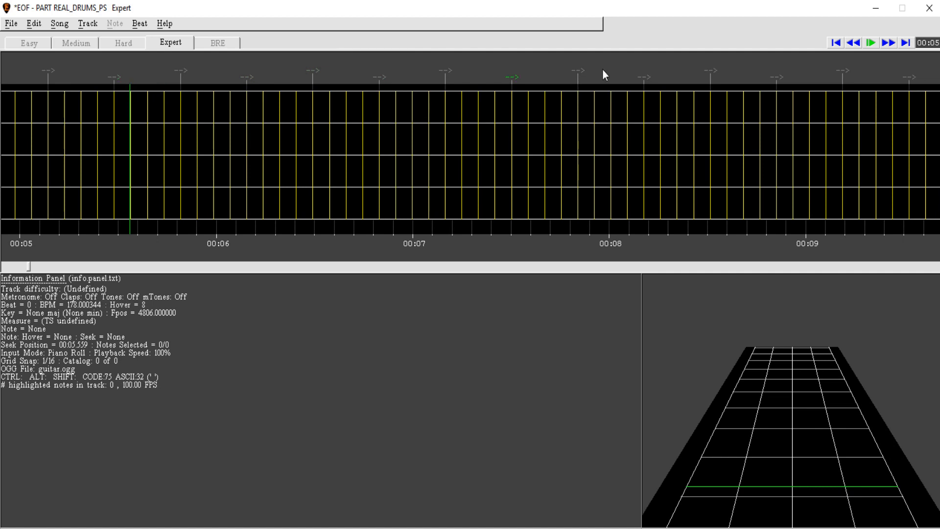
click(836, 43)
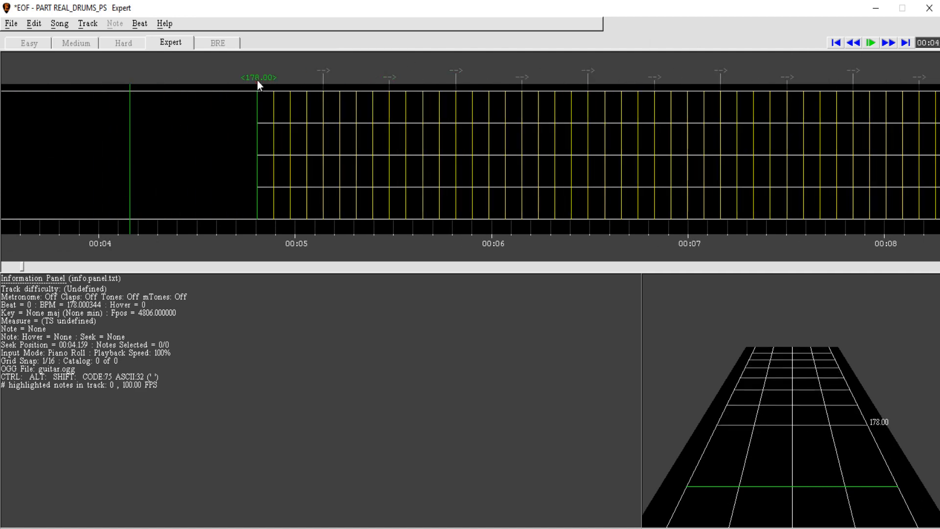
drag(255, 77, 414, 83)
Step: Replay the passage around the first beat in short bursts and move its marker to about 5.41 seconds
click(891, 45)
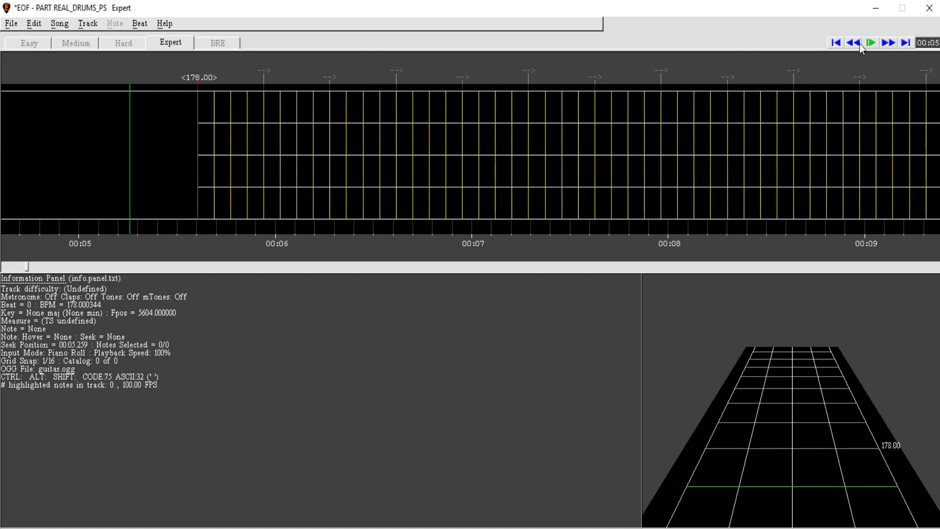
key(ctrl)
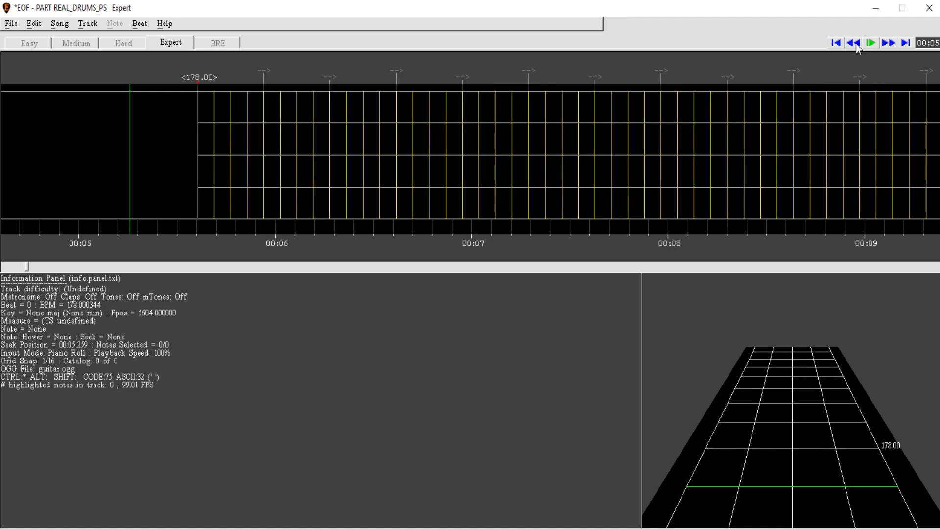
key(ctrl+space)
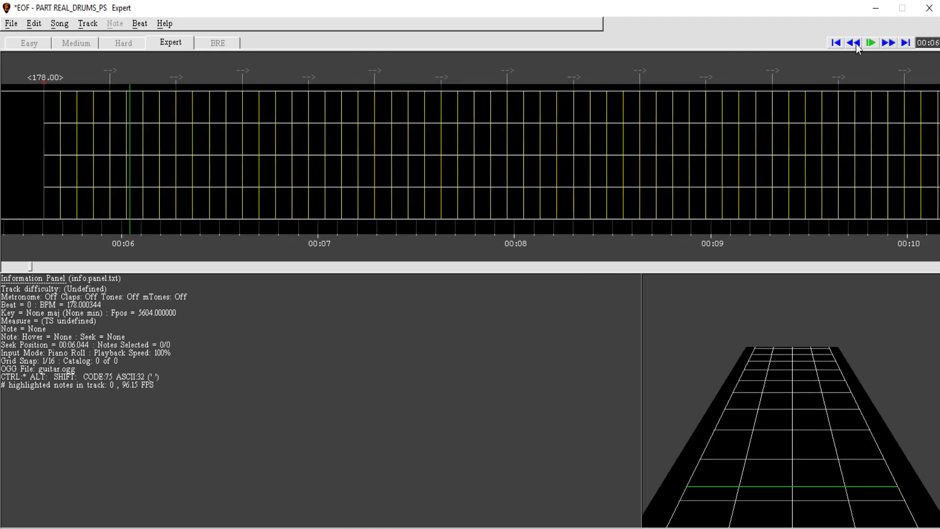
key(ctrl+space)
click(855, 43)
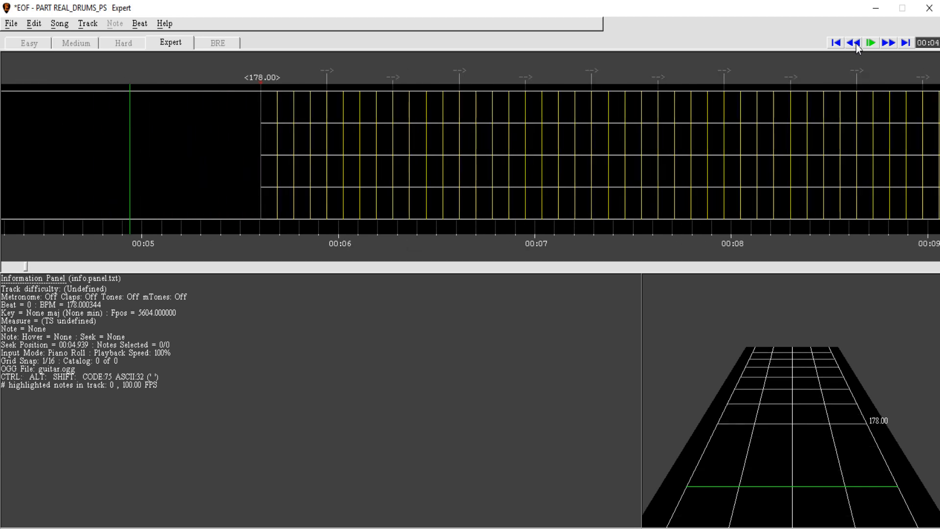
key(ctrl+space)
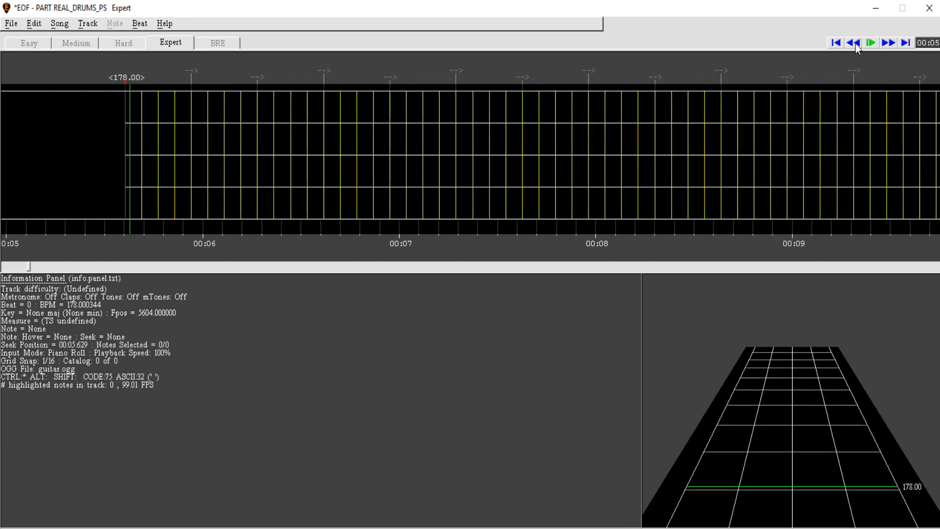
key(ctrl+space)
click(856, 43)
key(ctrl+space)
key(ctrl+space)
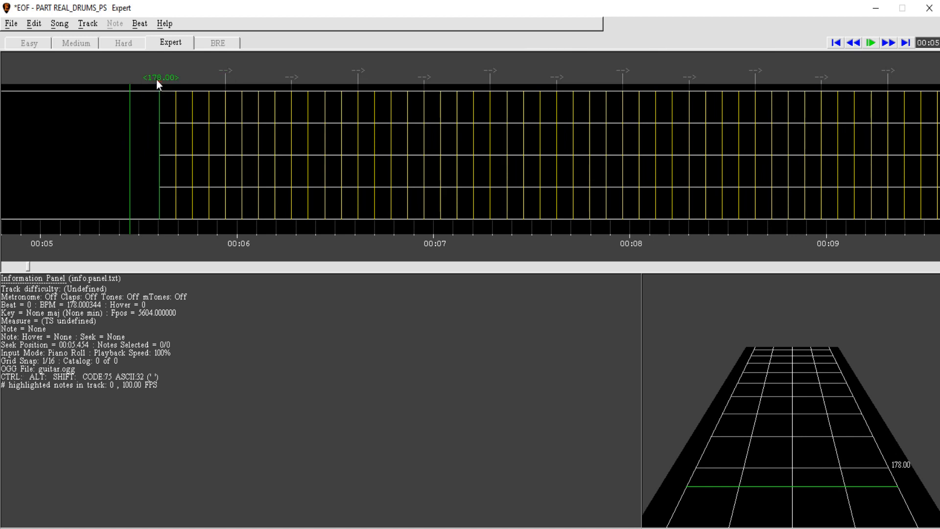
drag(156, 80, 119, 76)
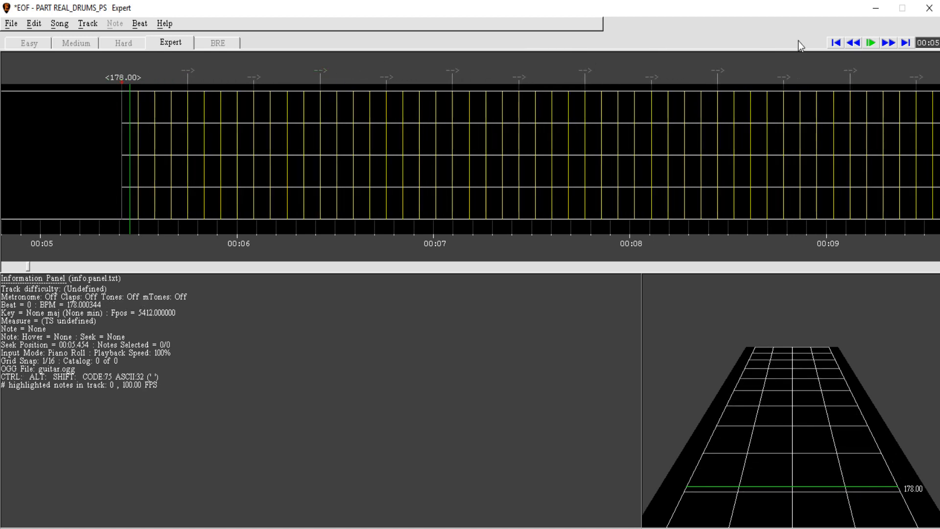
Step: Replay up to the first hit and fine-tune the first beat marker to about 5.403 seconds
key(ctrl+space)
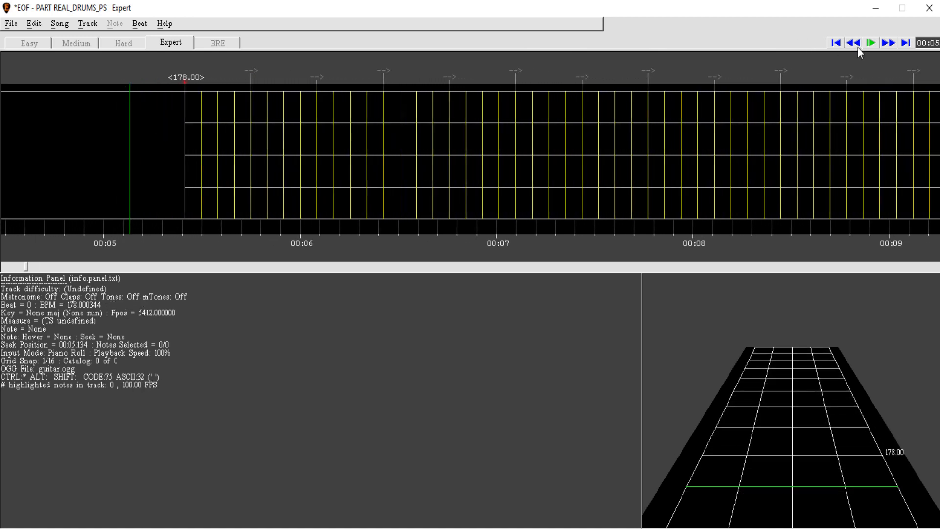
key(ctrl+space)
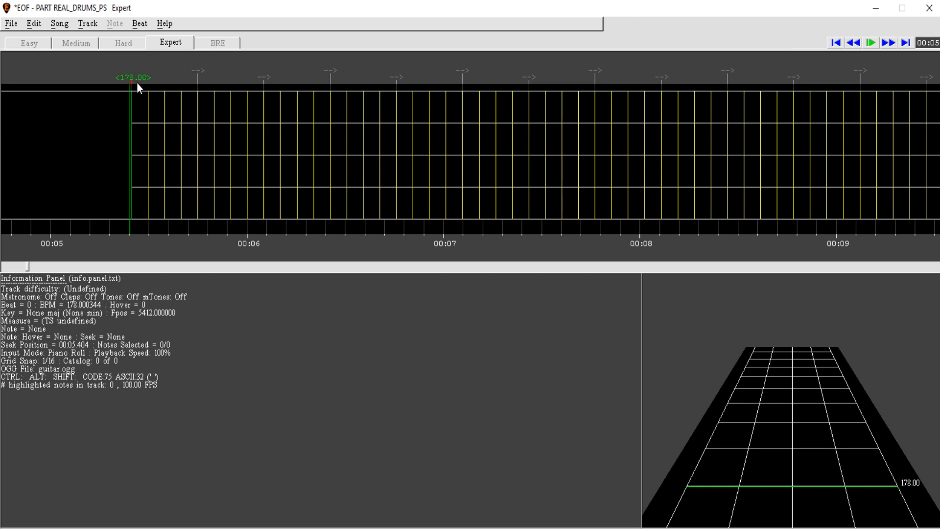
drag(136, 81, 134, 83)
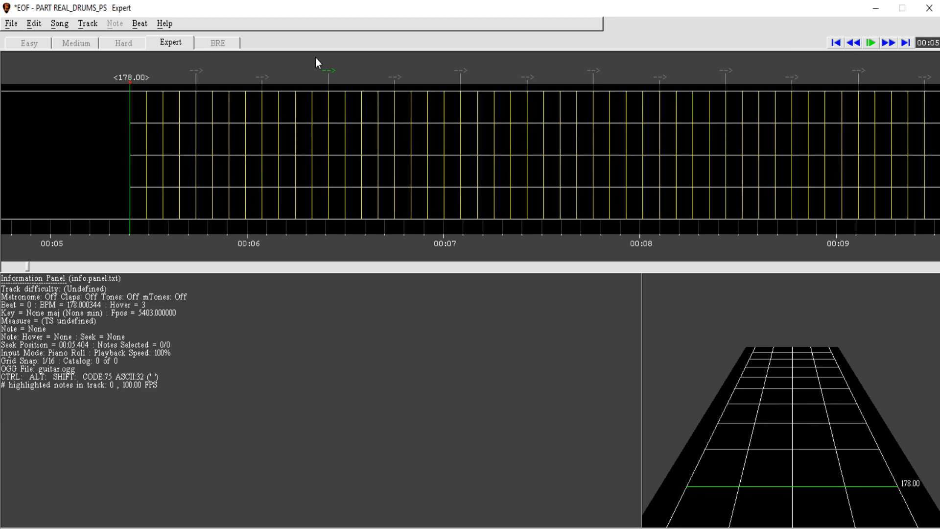
Step: Play the song from about 4.6 seconds to check the first beat's alignment with the audio
click(857, 45)
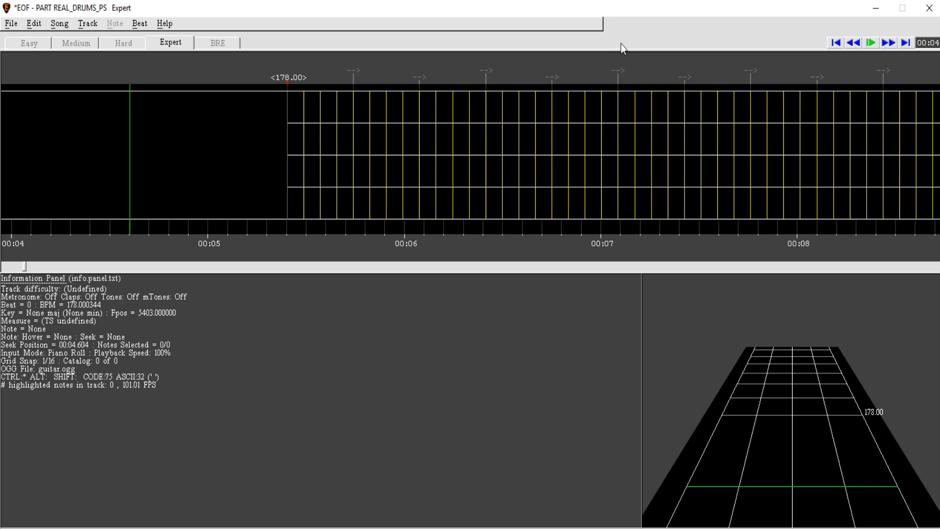
key(ctrl+shift+space)
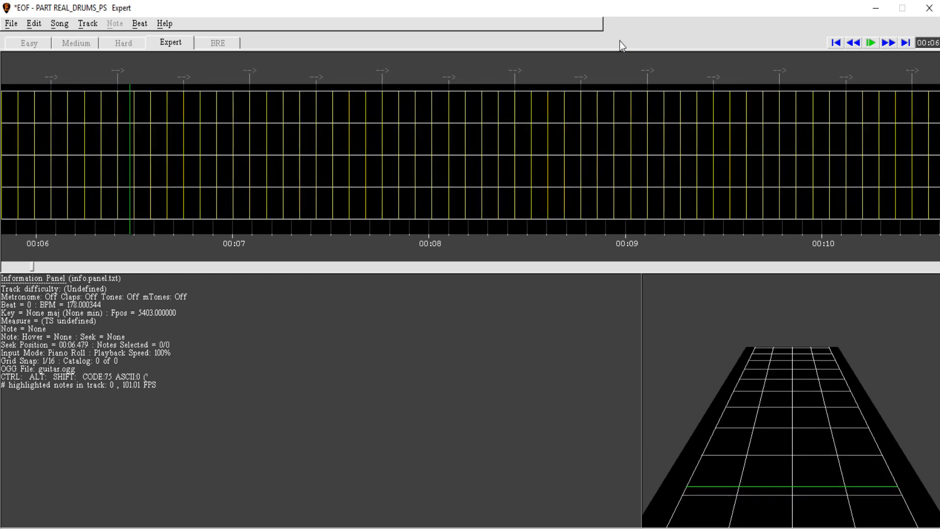
key(space)
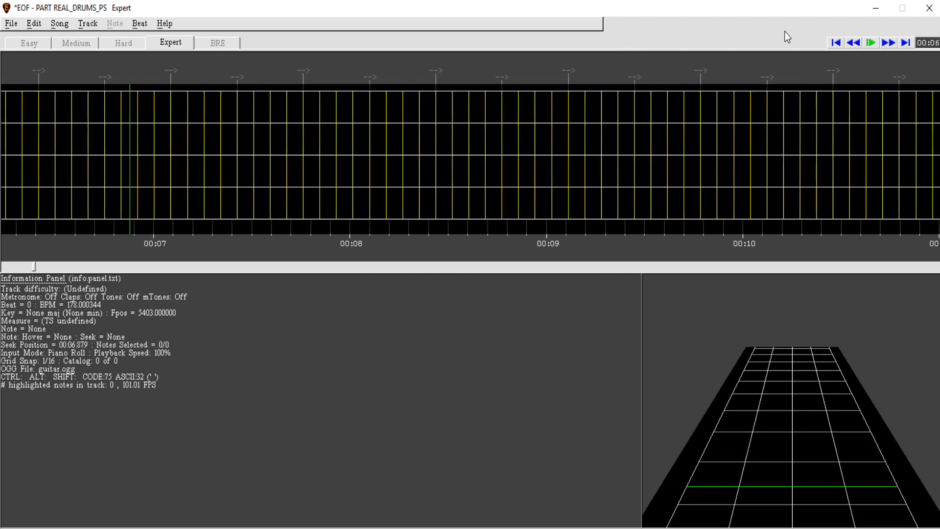
Step: Replay the song from about 4.7 seconds to check the beat grid against the audio, and return to about 4.5 seconds
click(856, 48)
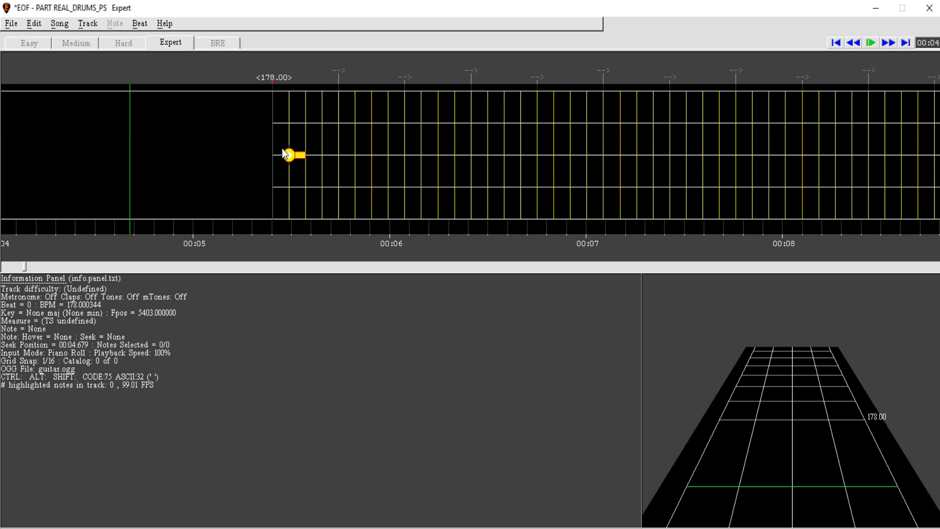
key(space)
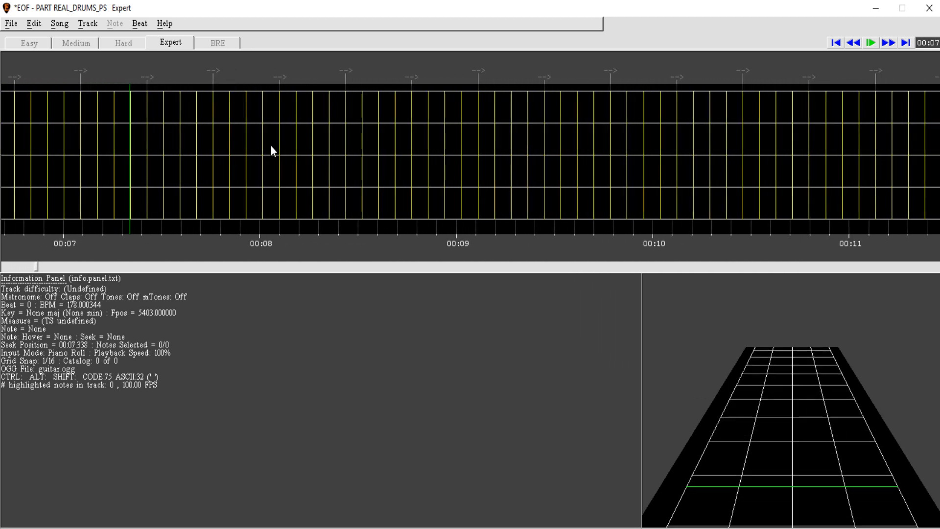
key(space)
click(854, 43)
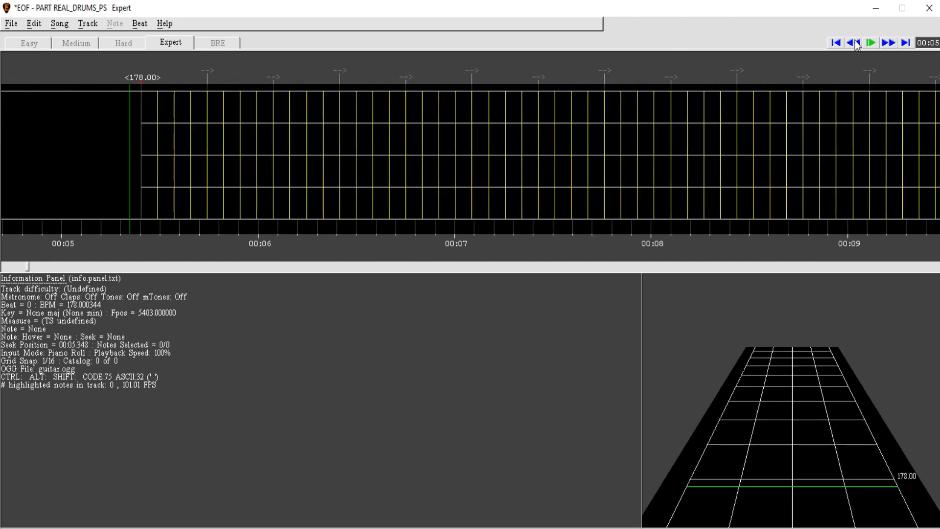
key(ctrl)
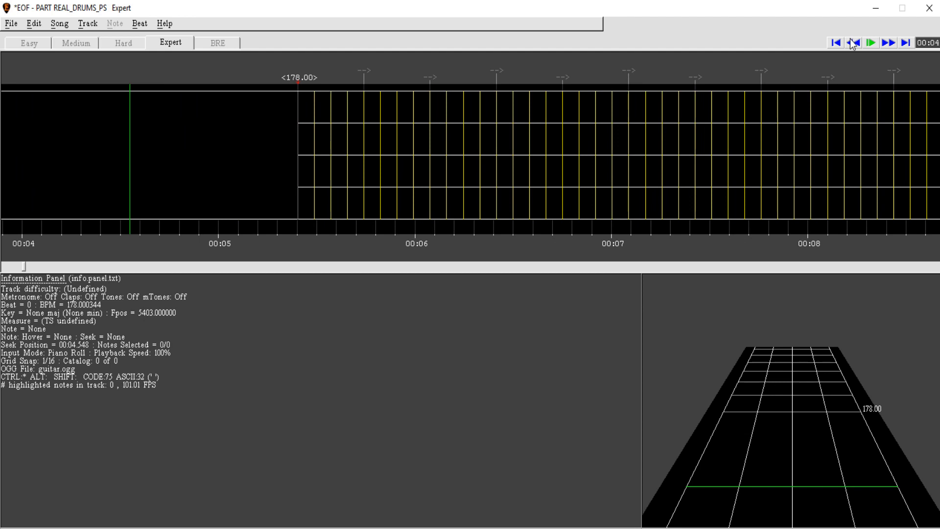
key(shift)
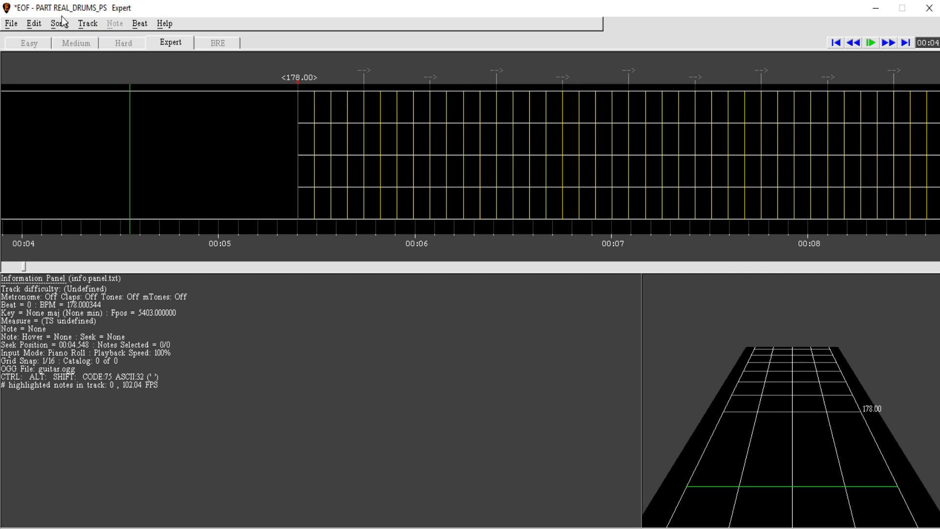
Step: Place yellow, blue and purple notes together on the first beat
click(396, 123)
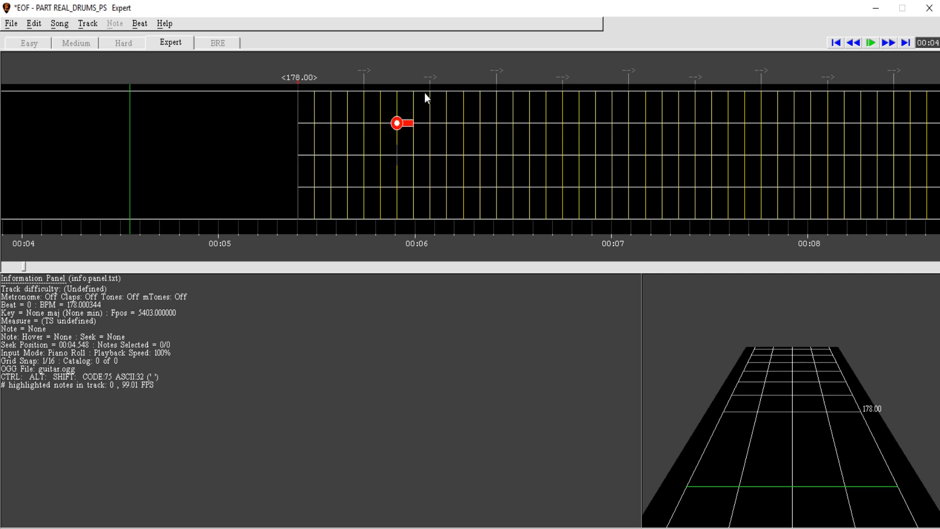
click(297, 155)
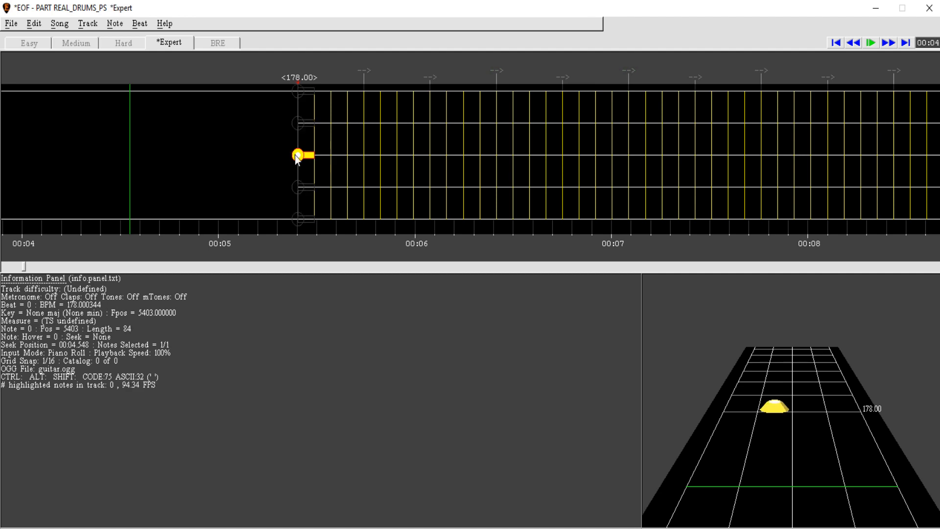
click(296, 187)
click(297, 219)
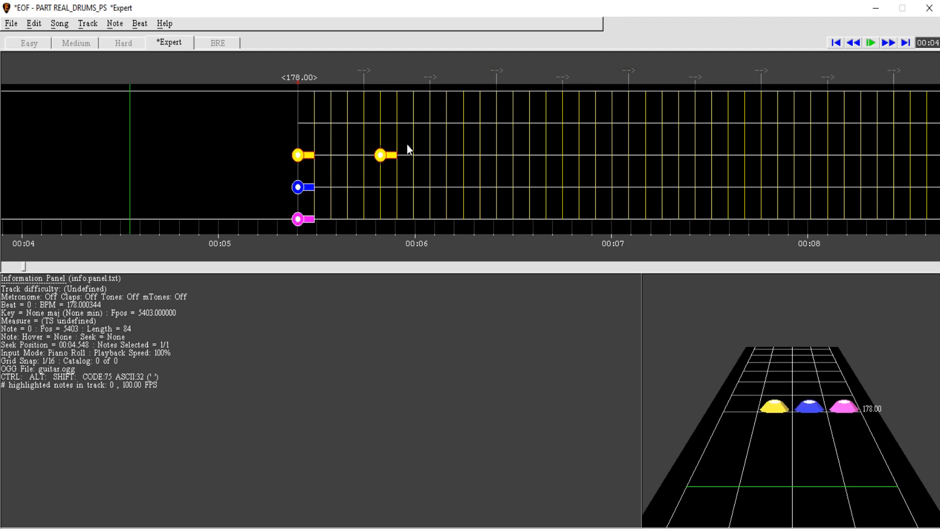
click(887, 44)
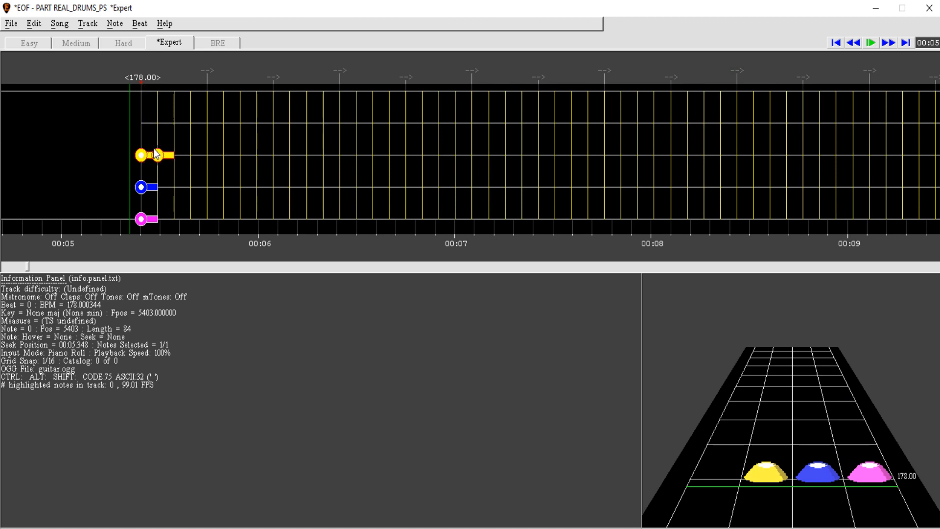
Step: Mark the yellow, blue and purple notes on the first beat as cymbals
key(ctrl+y)
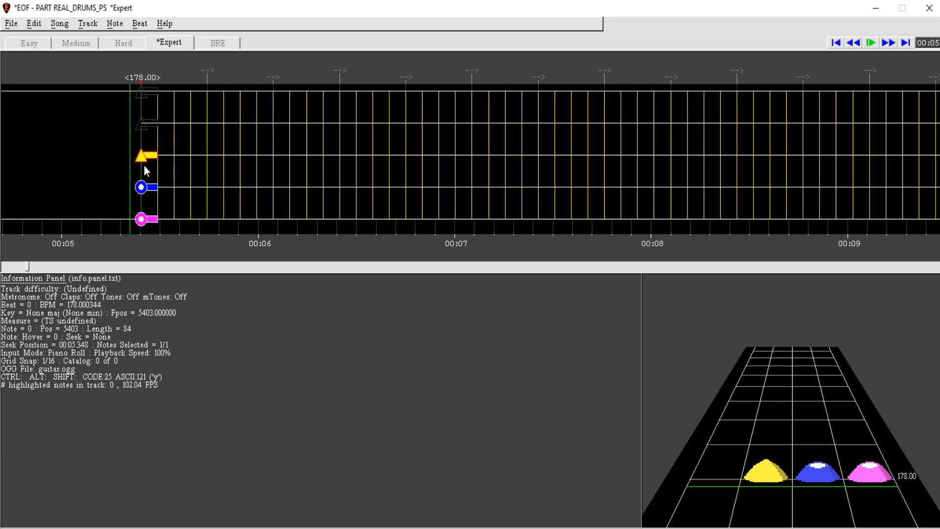
key(ctrl+b)
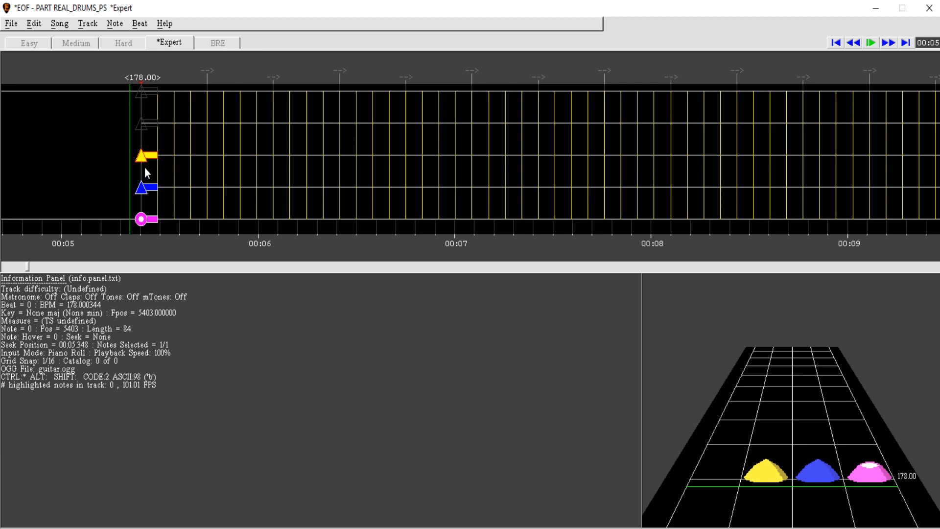
click(152, 192)
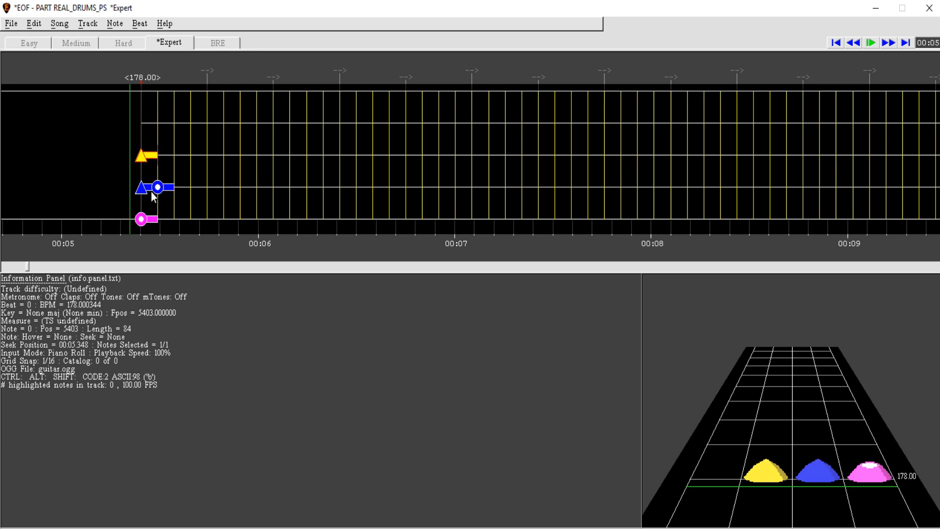
key(ctrl+g)
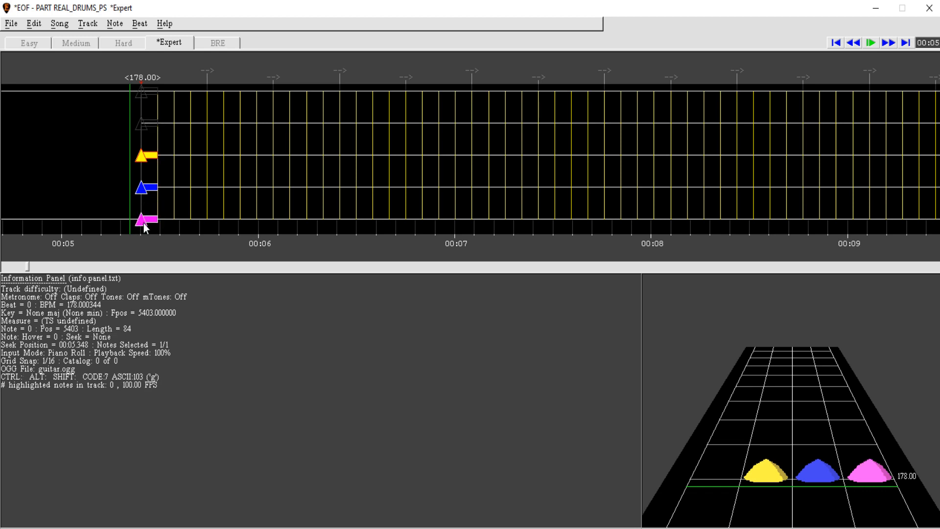
key(ctrl+g)
ctrl+click(165, 213)
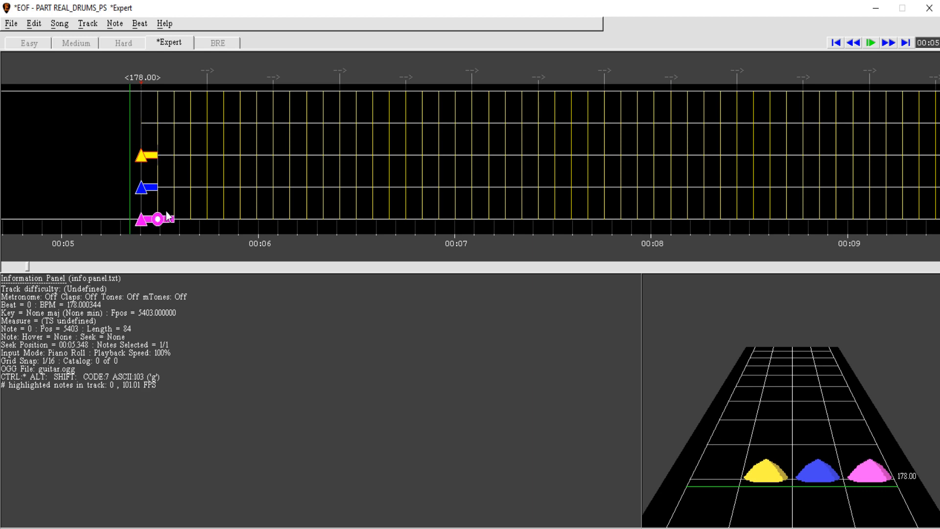
Step: Undo the last cymbal and note edits on the first beat
key(ctrl+z)
key(ctrl+z)
key(ctrl+z)
key(ctrl+z)
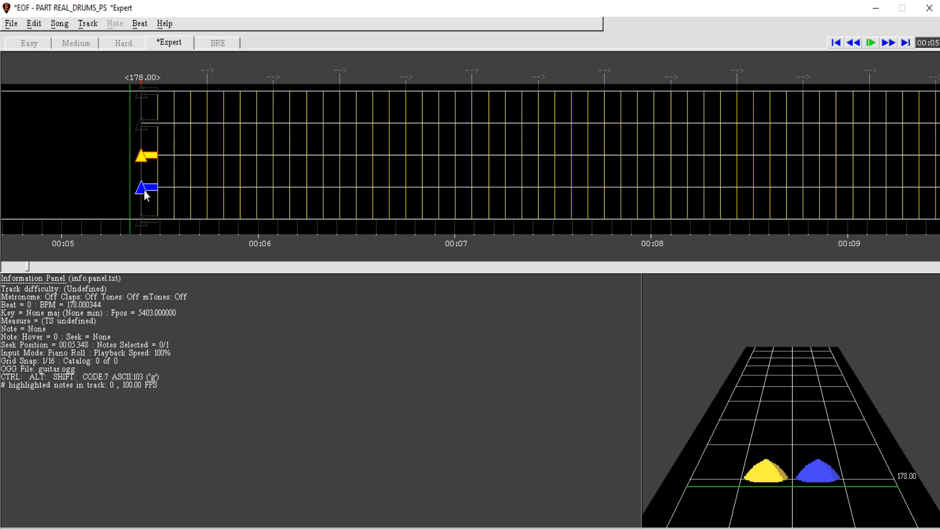
Step: Try the sizzle, open and pedal hi-hat markings on a yellow note at the first beat, and delete the note
click(142, 155)
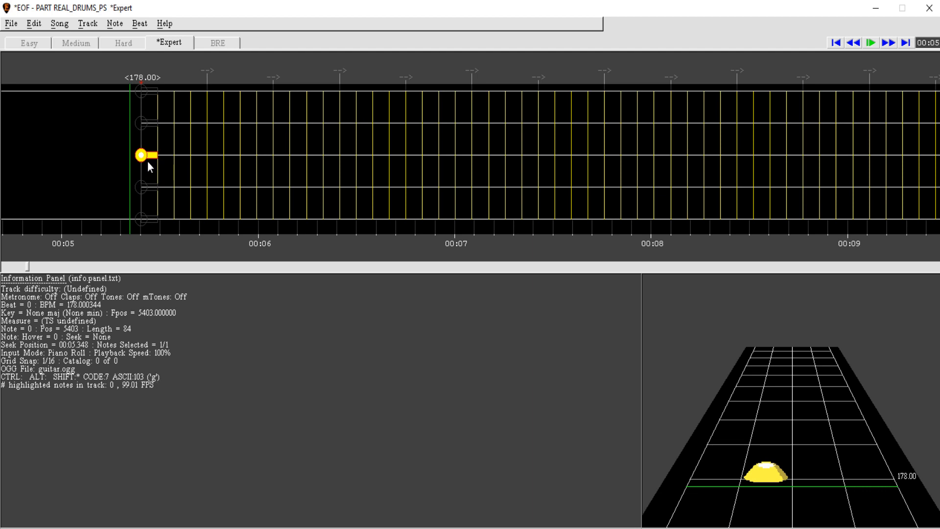
key(s)
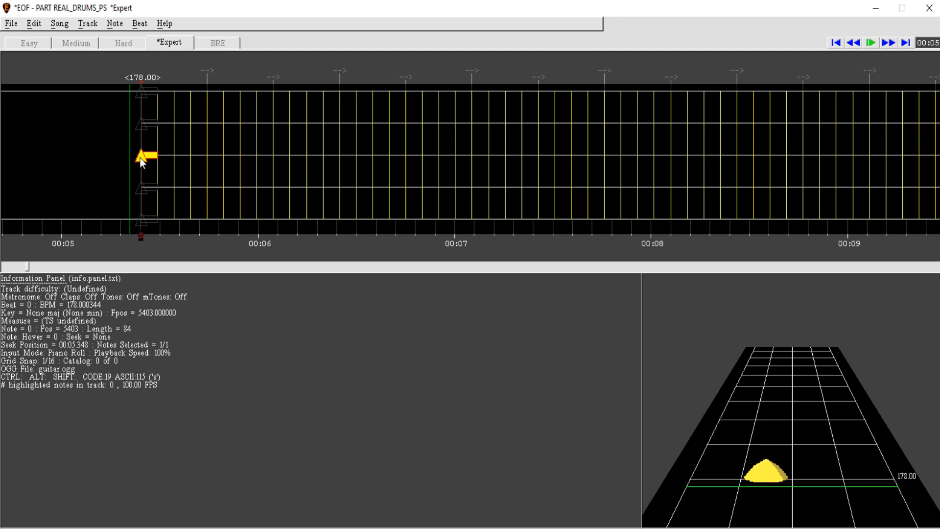
key(shift)
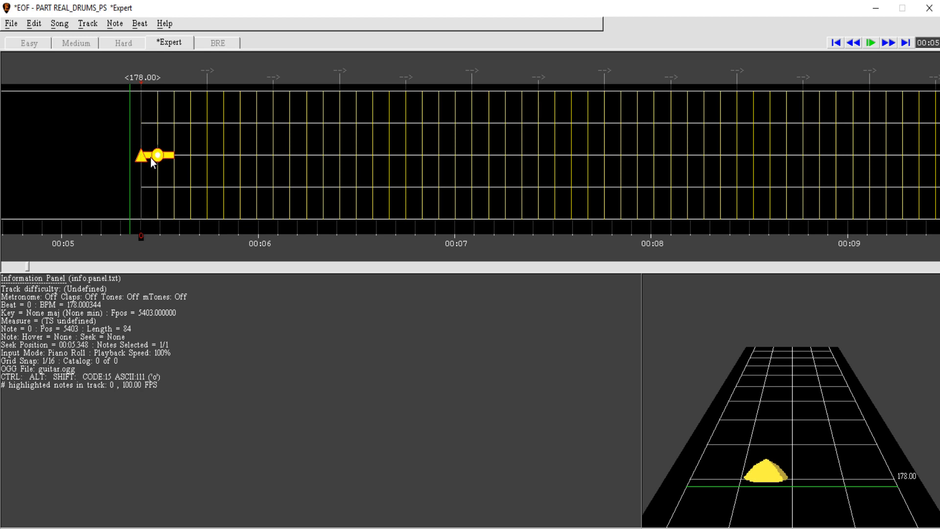
key(shift+p)
right_click(141, 156)
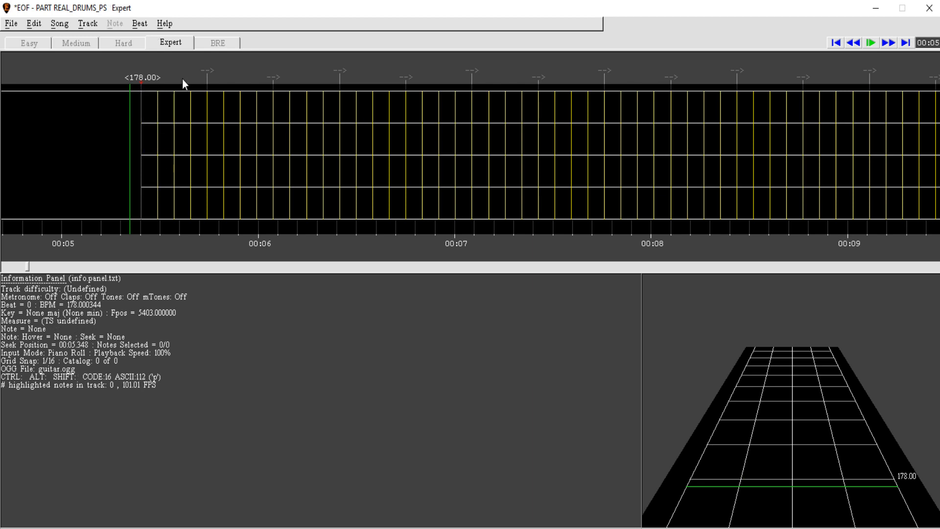
Step: Try the rimshot marking on a red note at the first beat, and delete the note
click(143, 125)
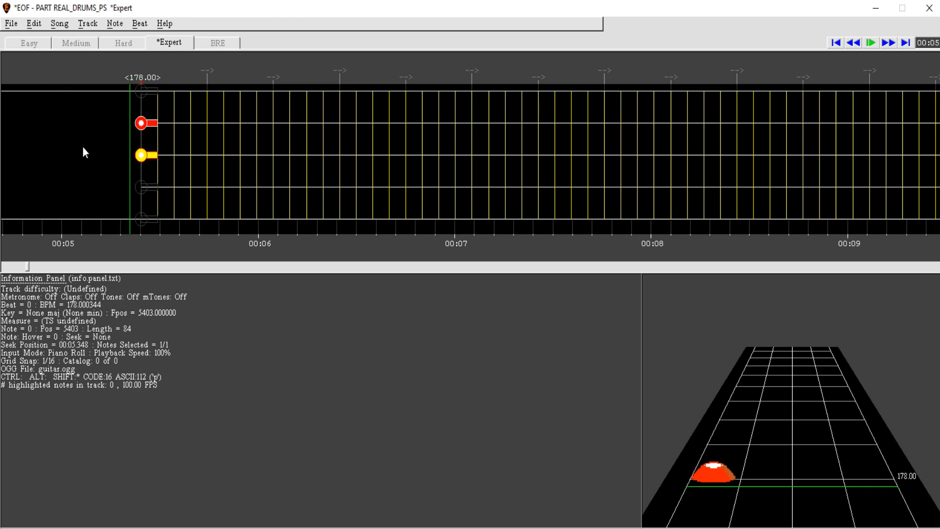
key(r)
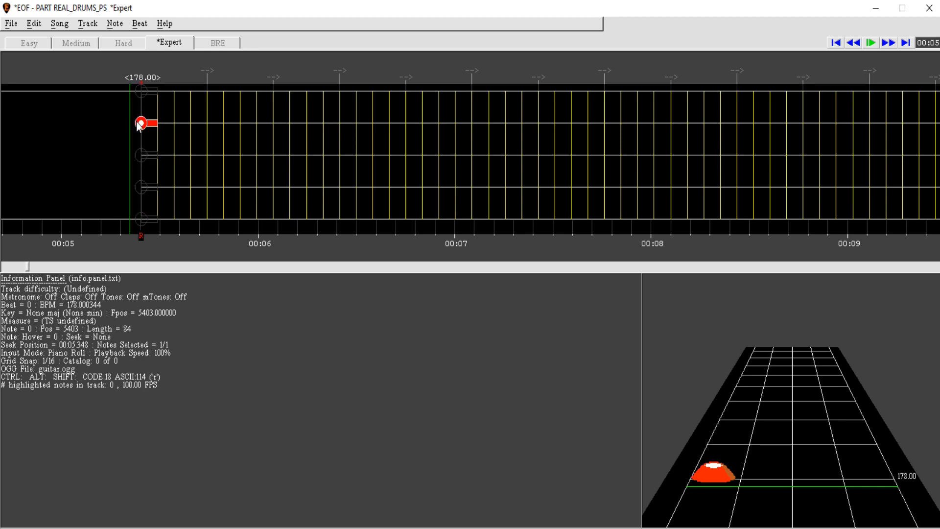
key(Delete)
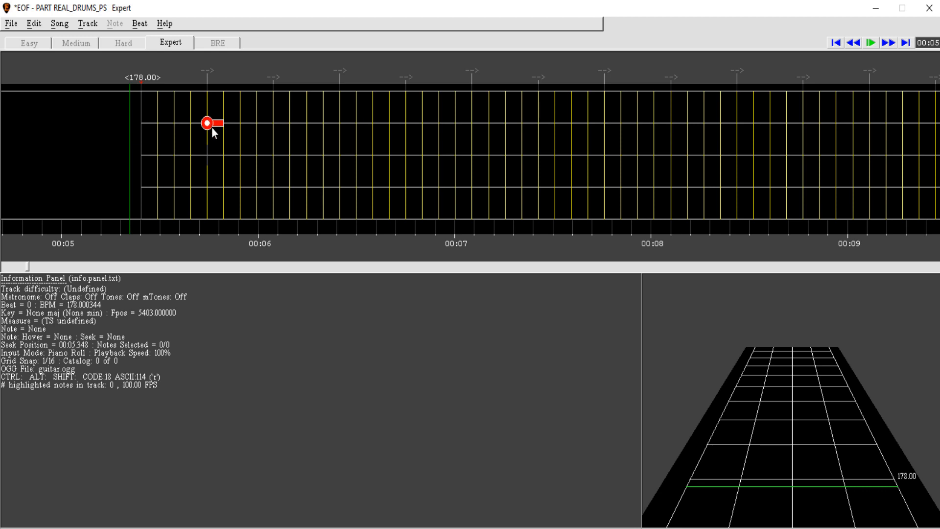
Step: Place a red note on each of the second to fifth beats
click(210, 125)
click(275, 124)
click(337, 122)
click(405, 123)
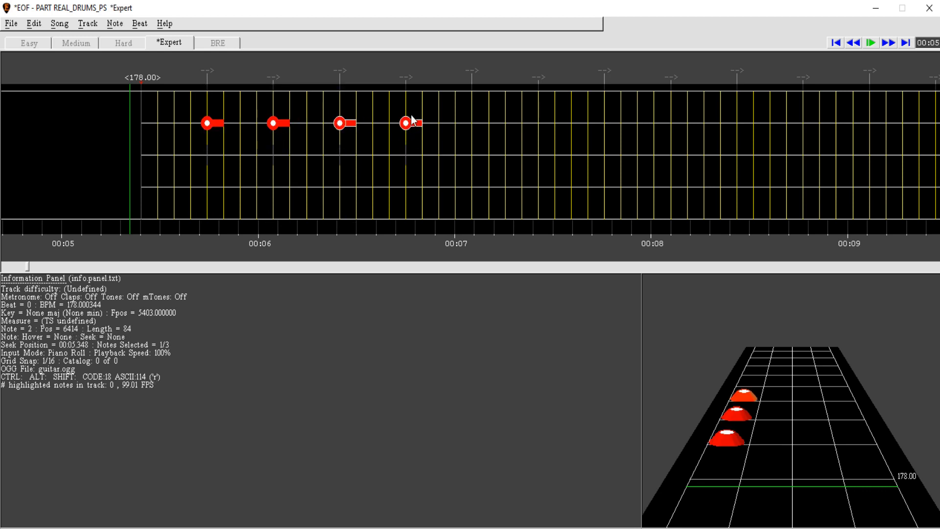
Step: Delete the four red notes on the second to fifth beats one by one
right_click(209, 126)
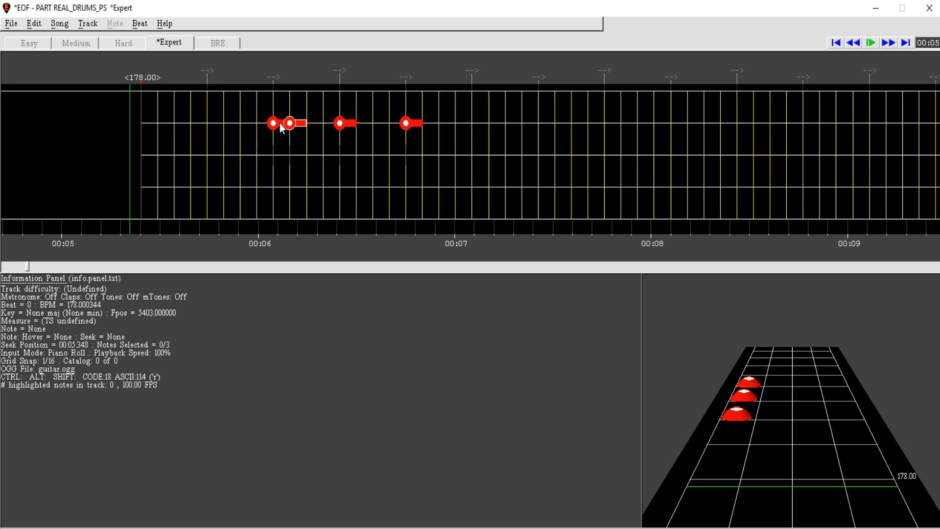
right_click(275, 125)
right_click(340, 124)
right_click(403, 125)
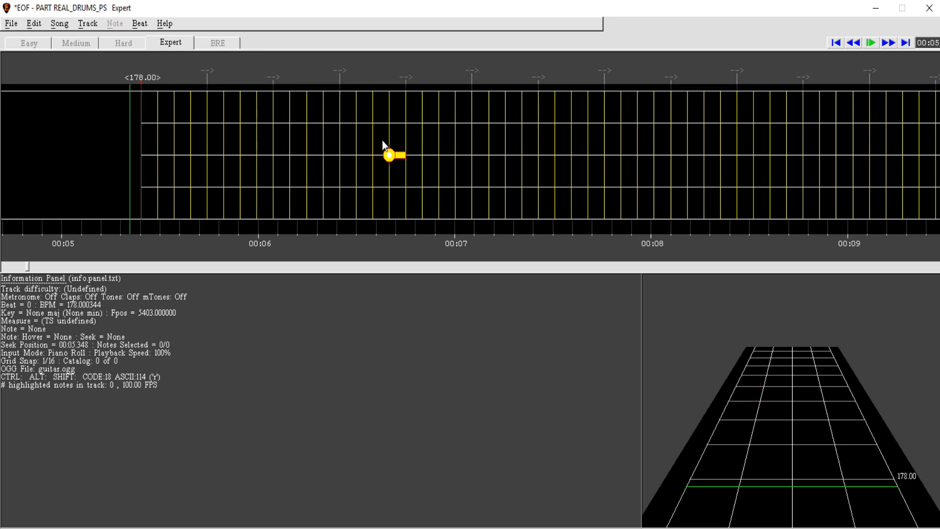
Step: Place rimshot red notes on the second to fifth beats, plus red notes one 1/16 grid line before the fourth and fifth beats
click(205, 127)
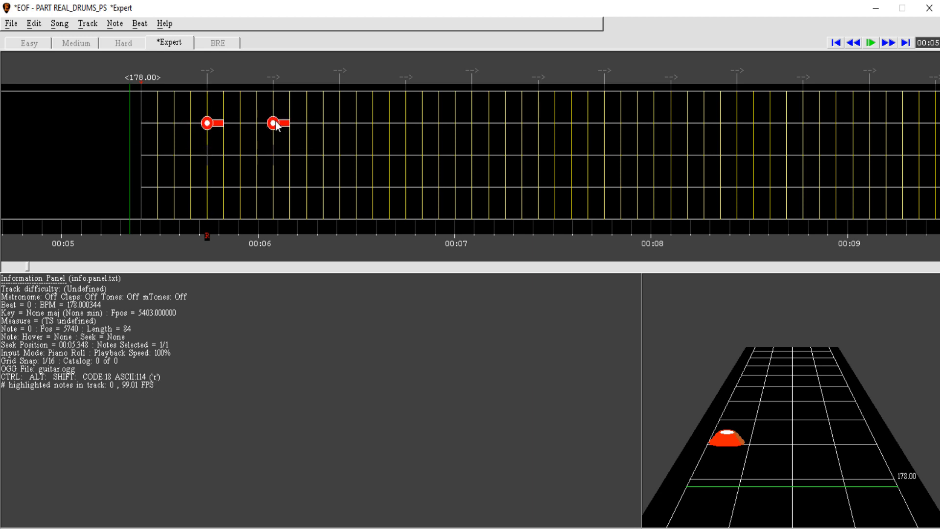
click(274, 125)
click(340, 125)
click(405, 125)
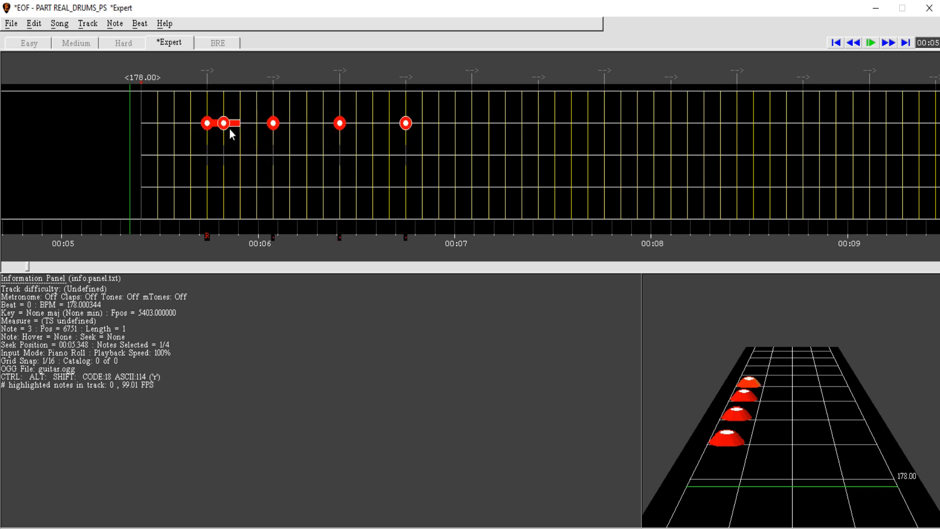
click(323, 123)
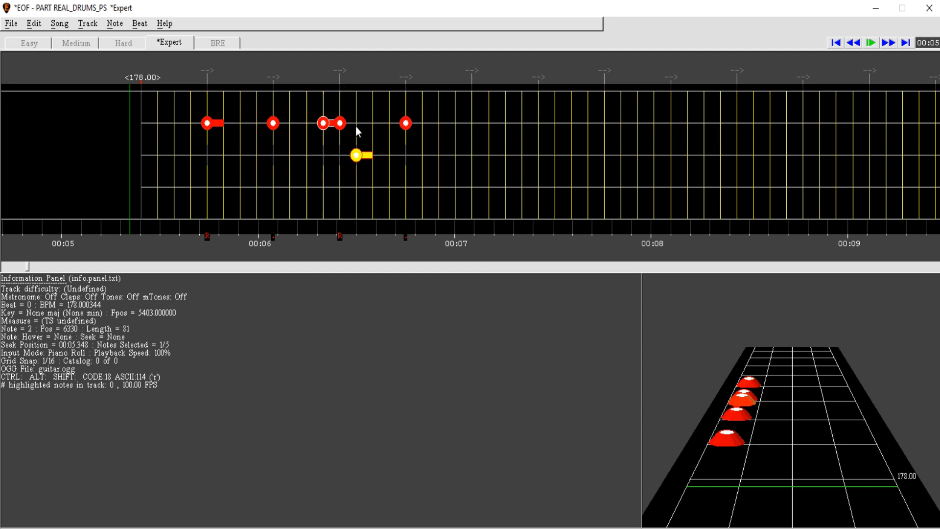
click(389, 123)
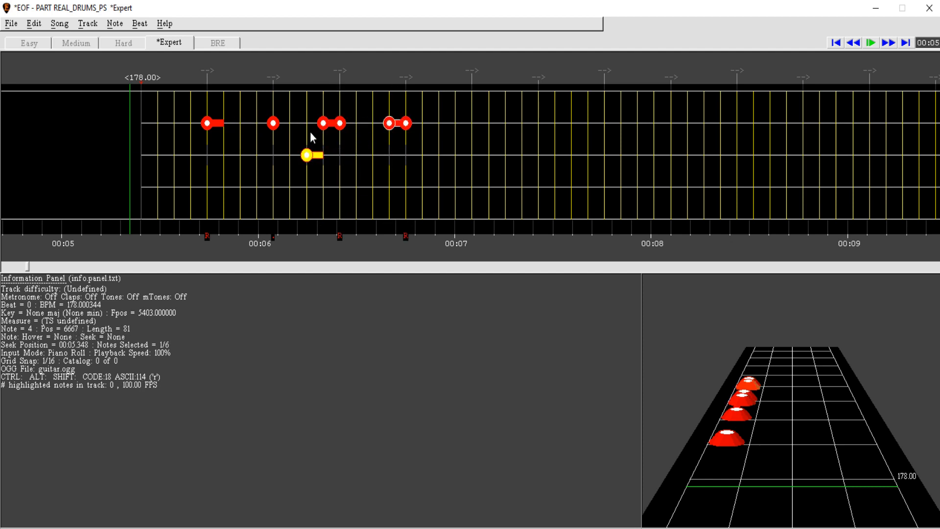
Step: Select the whole run of red notes from the second to the fifth beat and delete it
click(208, 124)
shift+click(406, 125)
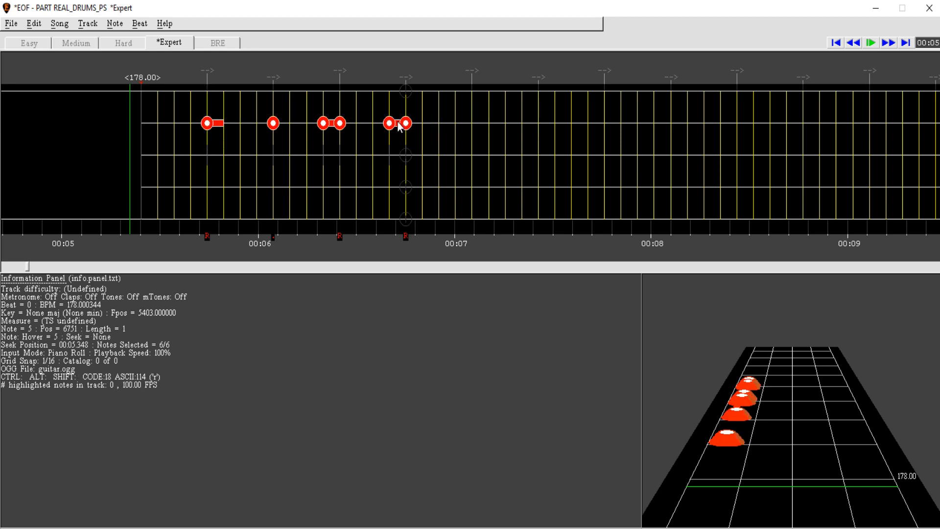
key(Delete)
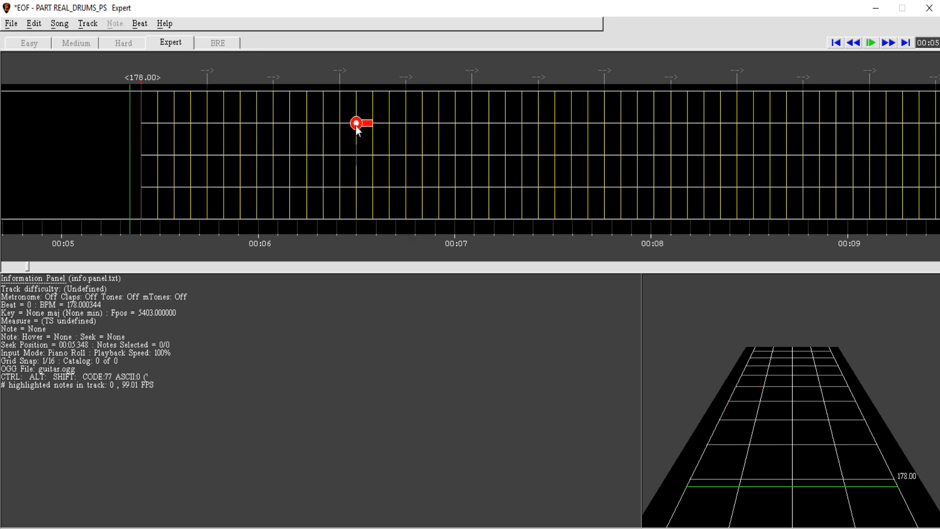
Step: Replay the song's opening from about 4.75 seconds and place a green note on the first beat
scroll(141, 156, up, 4)
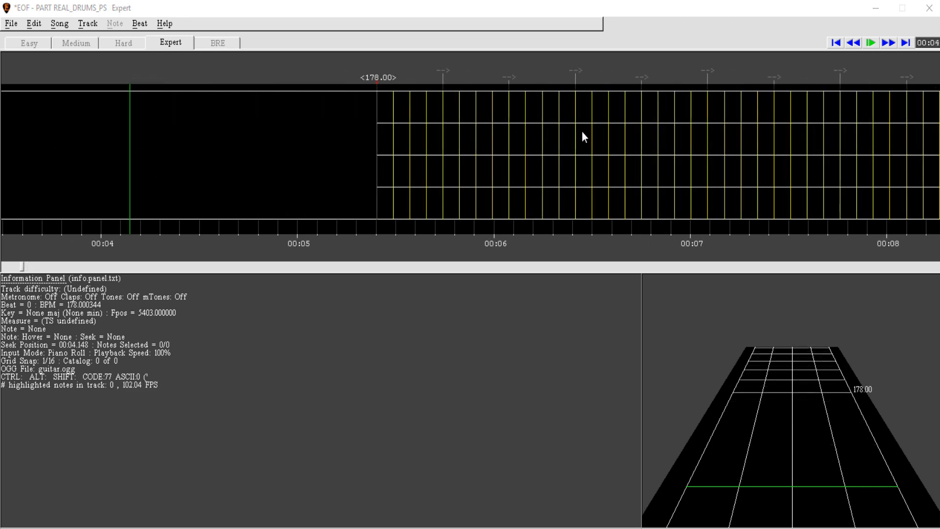
click(887, 44)
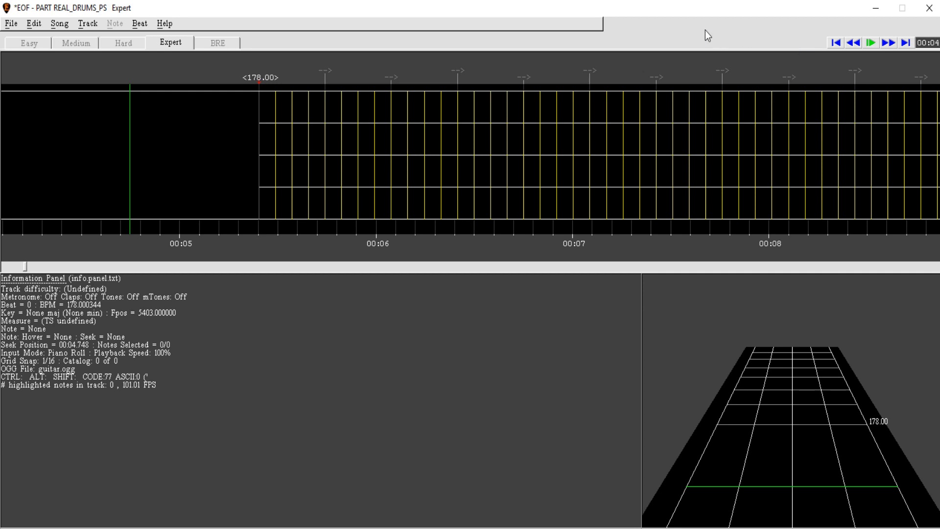
key(space)
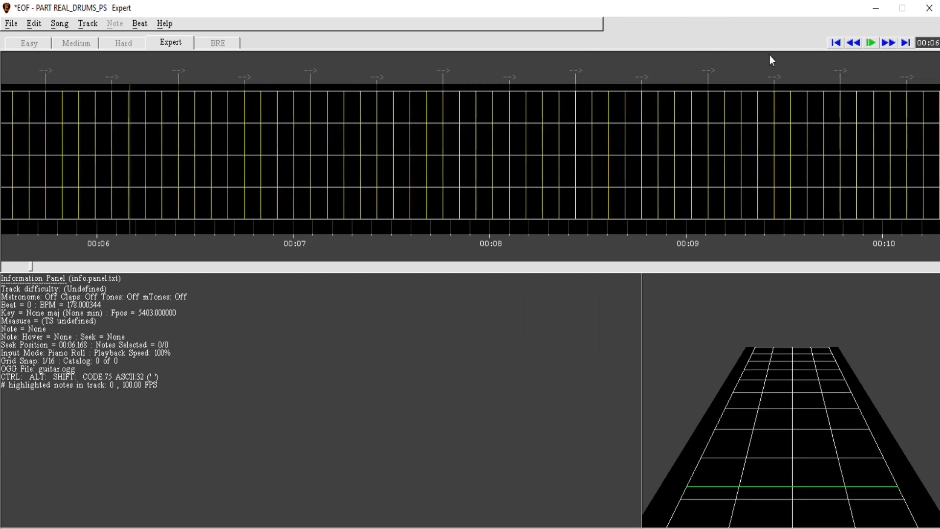
click(854, 43)
click(396, 91)
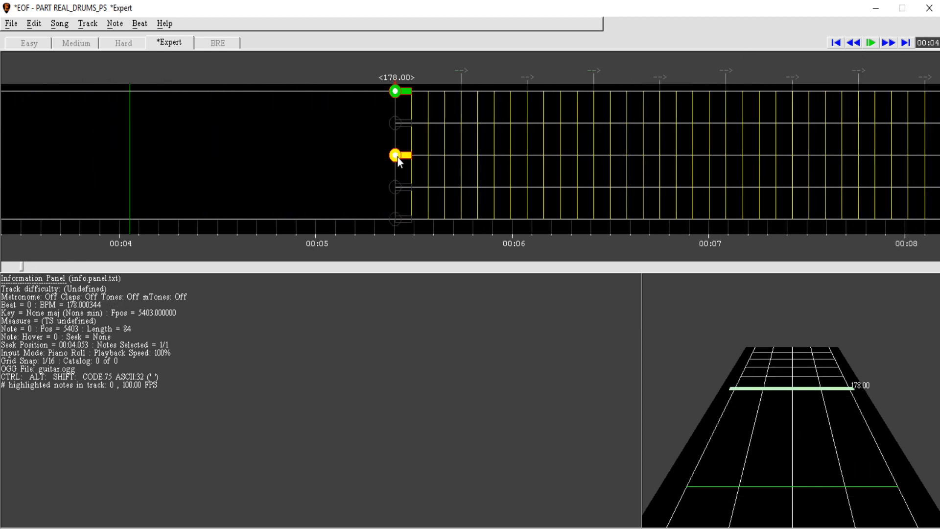
Step: Turn the first beat's yellow note into a cymbal and play the song on to about 6.46 seconds
key(y)
click(888, 43)
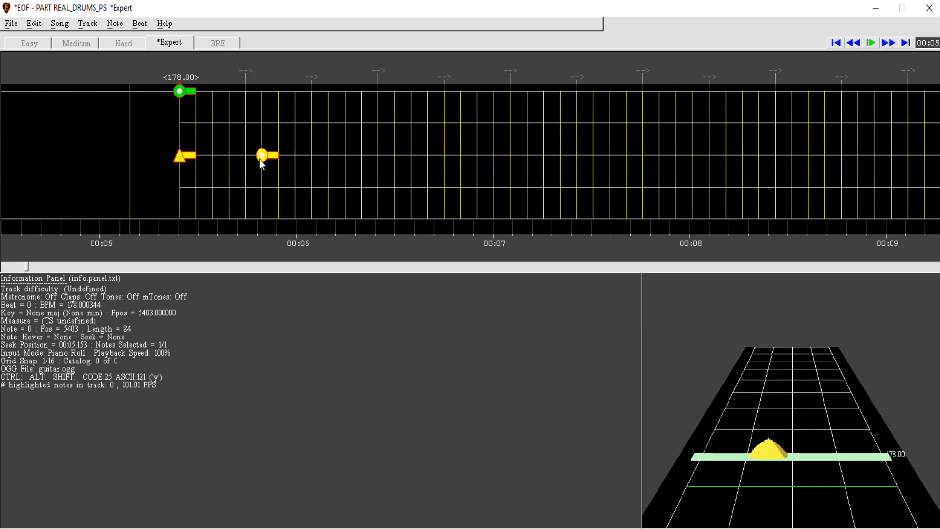
key(space)
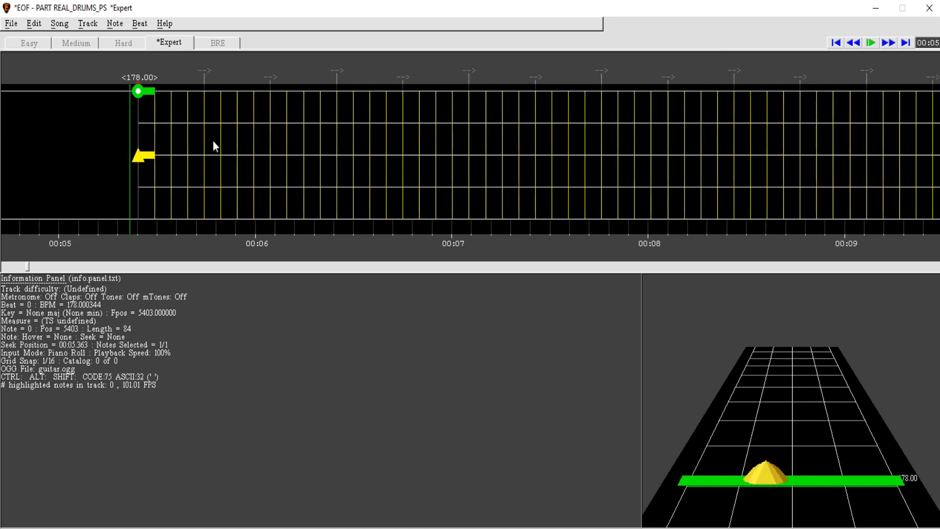
key(space)
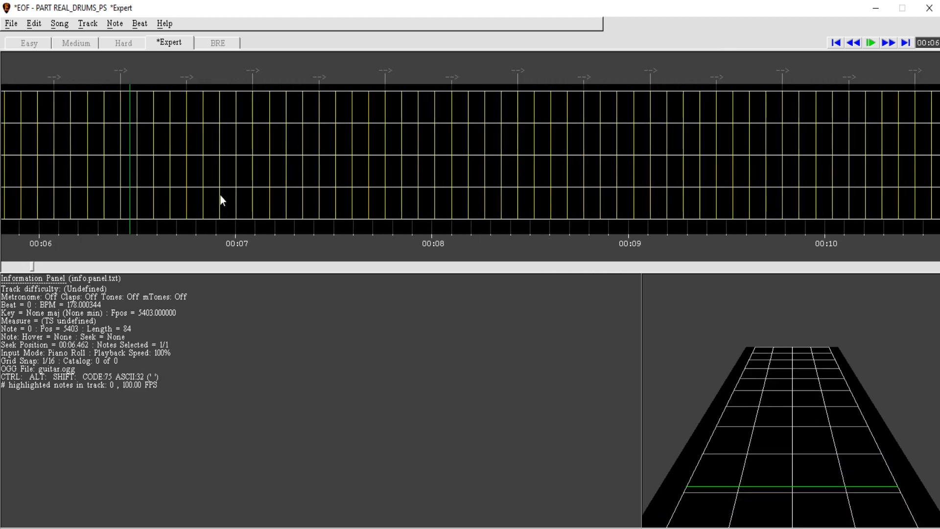
Step: Place paired blue and purple notes at about 6.41 and 6.58 seconds and replay from just before them
key(space)
right_click(53, 201)
right_click(50, 194)
right_click(82, 191)
right_click(82, 214)
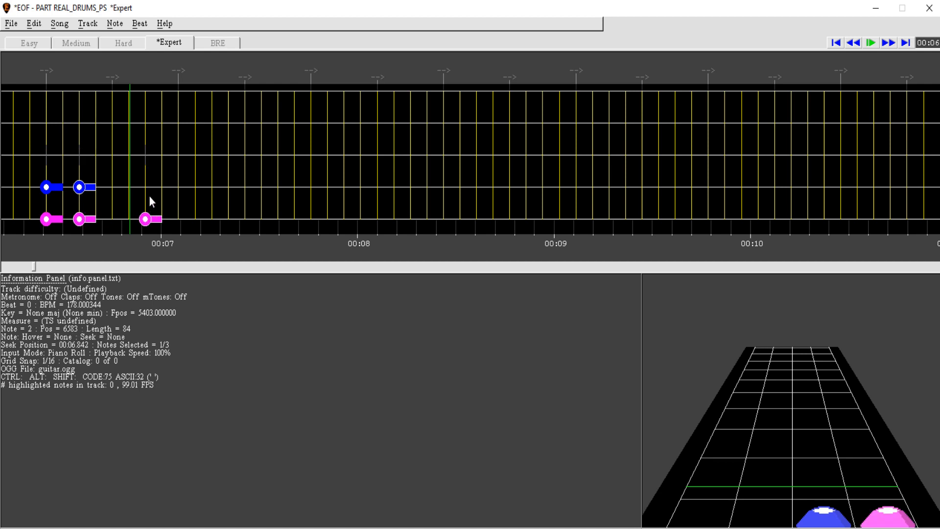
click(856, 44)
key(space)
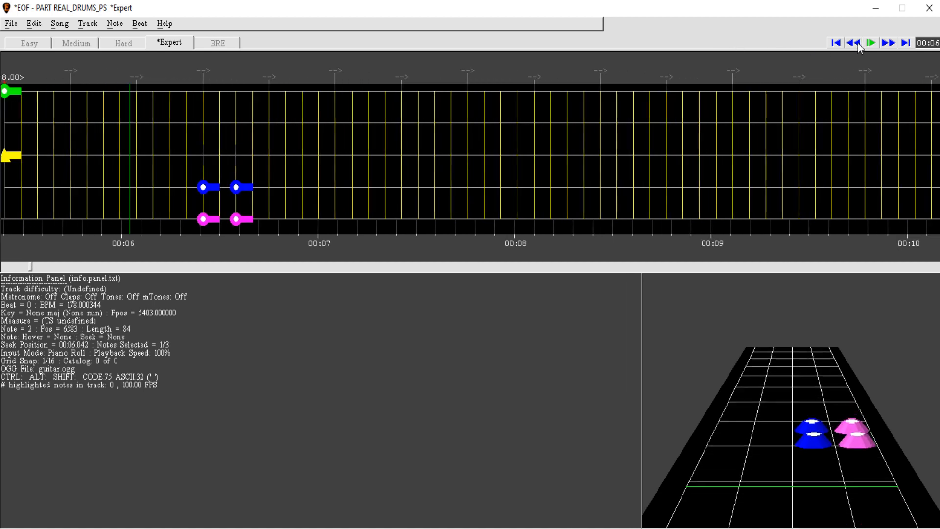
Step: Place paired blue and purple notes at about 6.92 and 7.26 seconds
key(space)
right_click(46, 192)
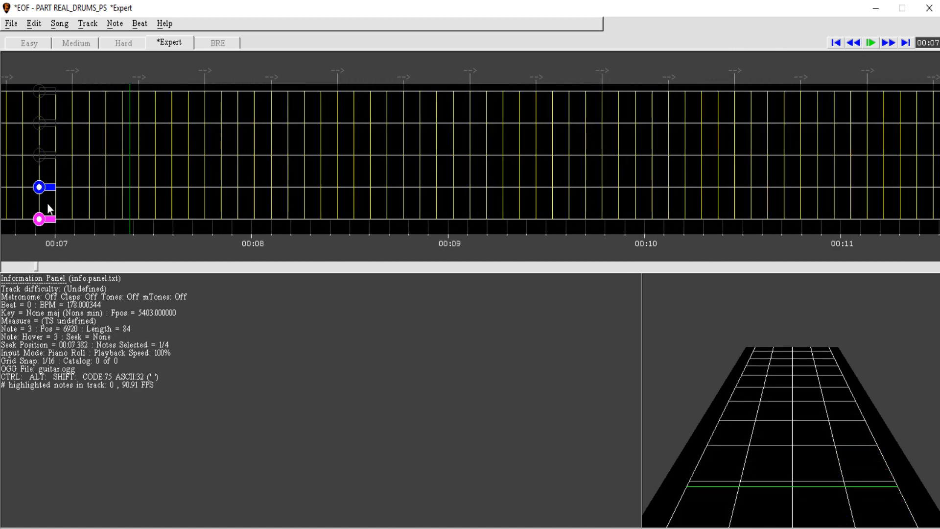
right_click(47, 208)
right_click(107, 195)
right_click(108, 214)
Step: Play on and place paired blue and purple notes at about 7.59 and 7.76 seconds
key(space)
key(space)
right_click(40, 187)
right_click(40, 219)
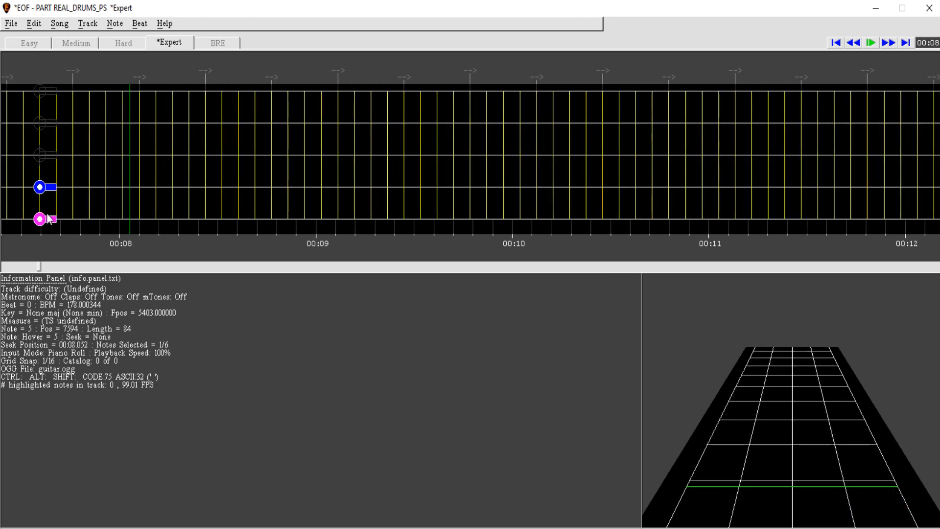
right_click(72, 187)
key(space)
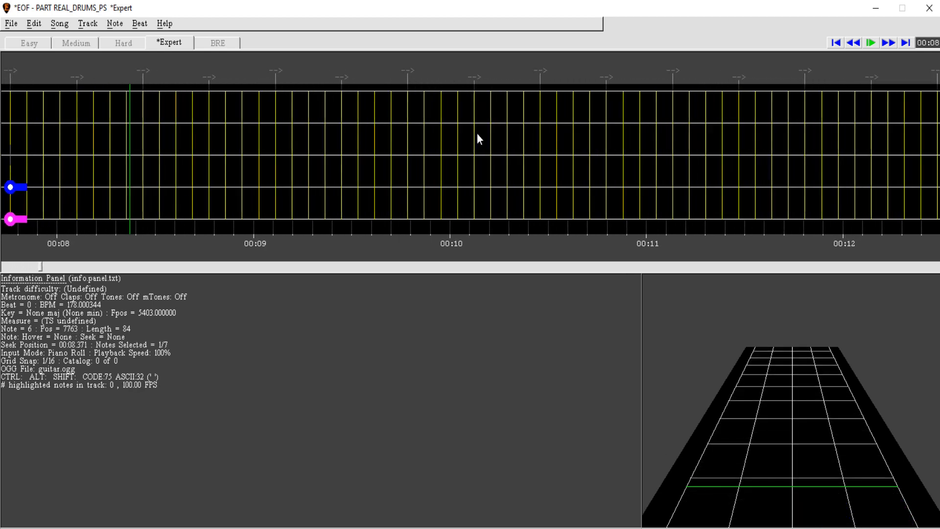
Step: Place green with a yellow cymbal at about 8.10 seconds and green with a purple cymbal at about 8.60 seconds
key(space)
click(853, 44)
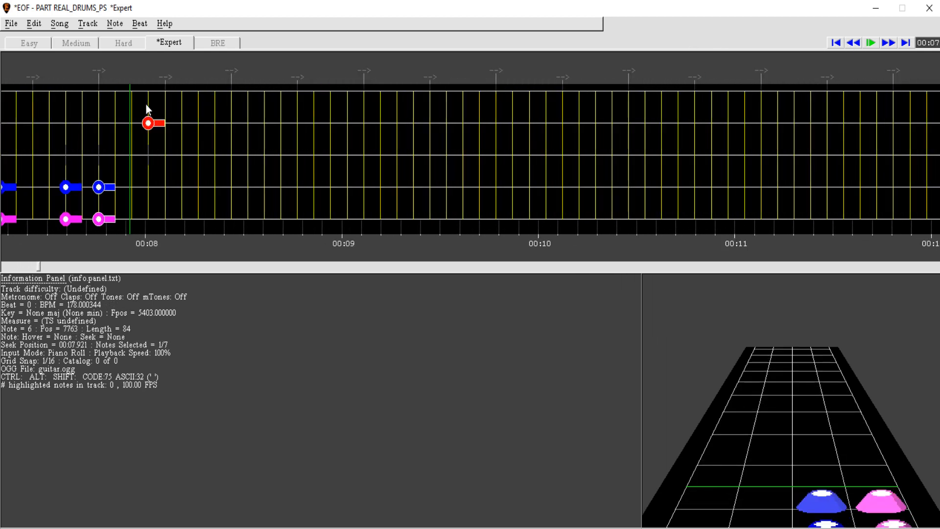
click(166, 123)
key(y)
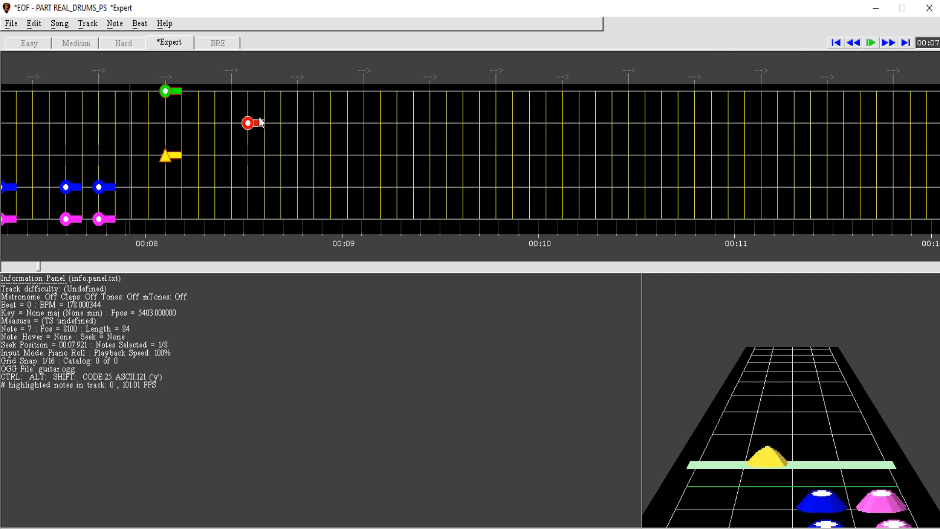
click(263, 92)
click(265, 214)
key(ctrl+g)
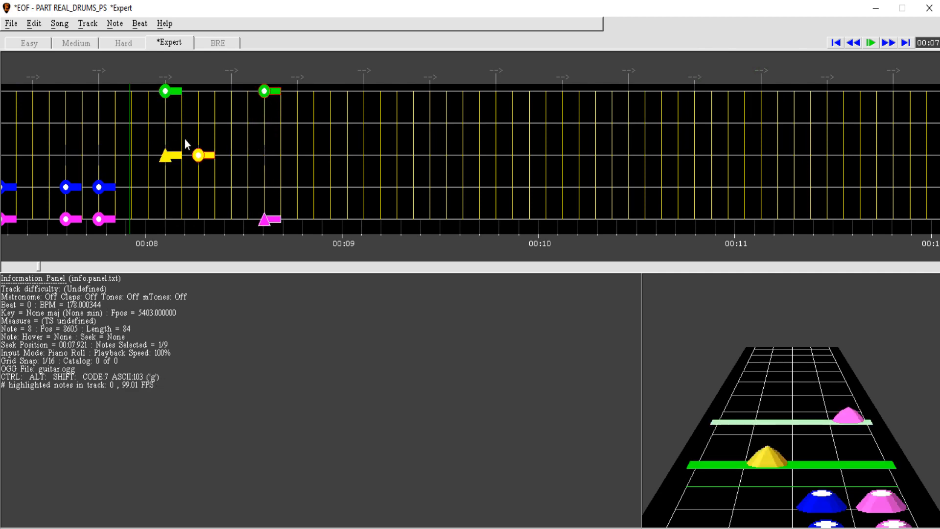
Step: Try yellow cymbal notes at about 8.44 and 8.77 seconds and delete both again
key(space)
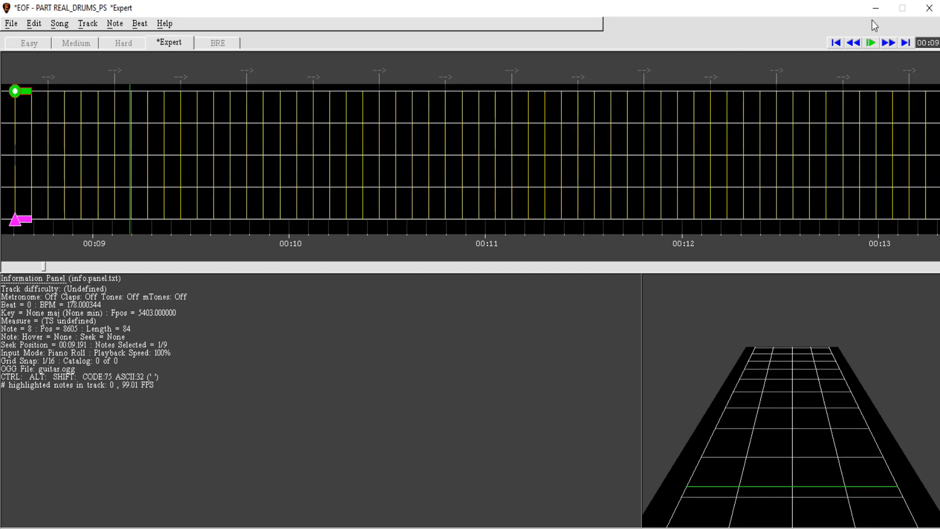
click(854, 43)
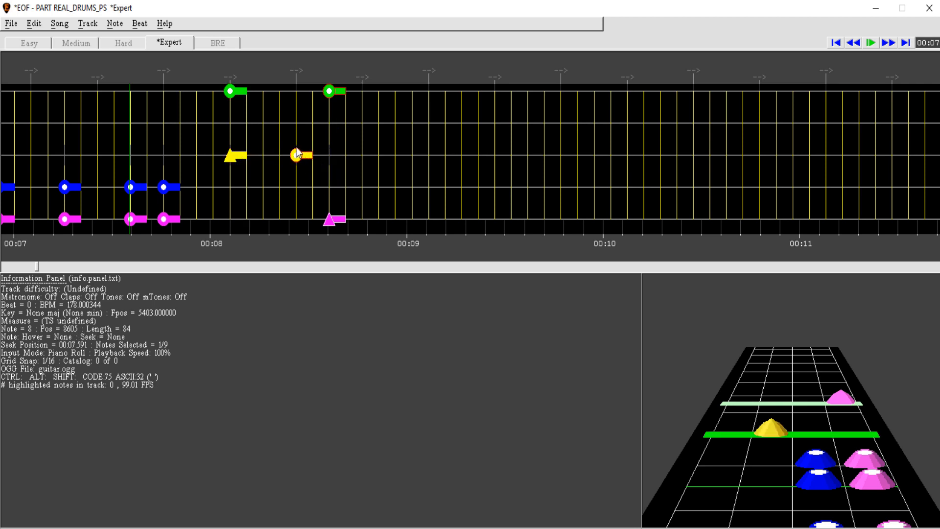
right_click(296, 150)
key(ctrl+y)
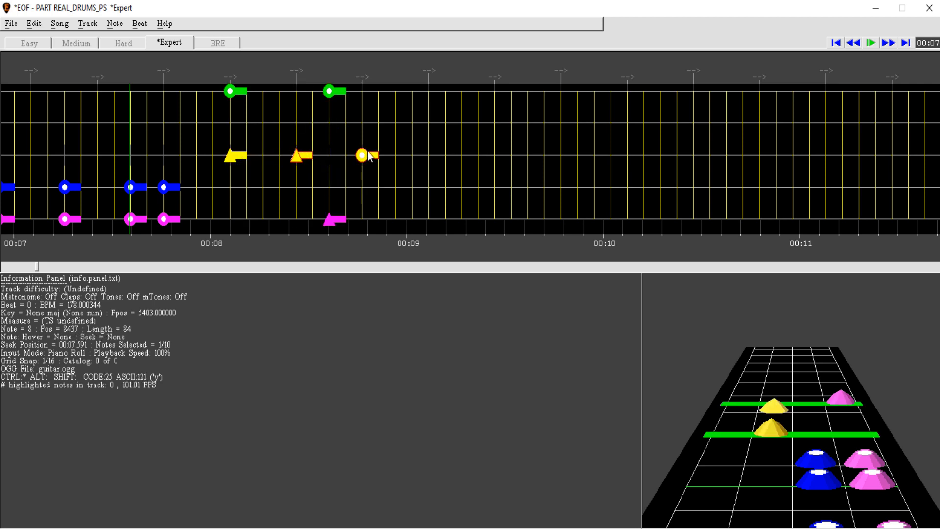
right_click(364, 155)
key(ctrl+y)
right_click(363, 155)
right_click(296, 156)
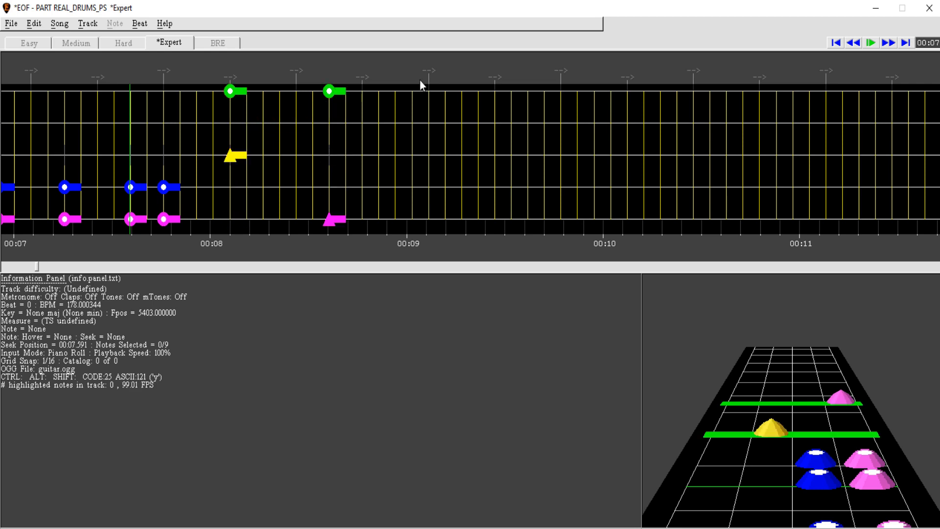
Step: Copy the eight notes from the first beat through 8.10 seconds and paste them starting at the 8.10-second beat
key(space)
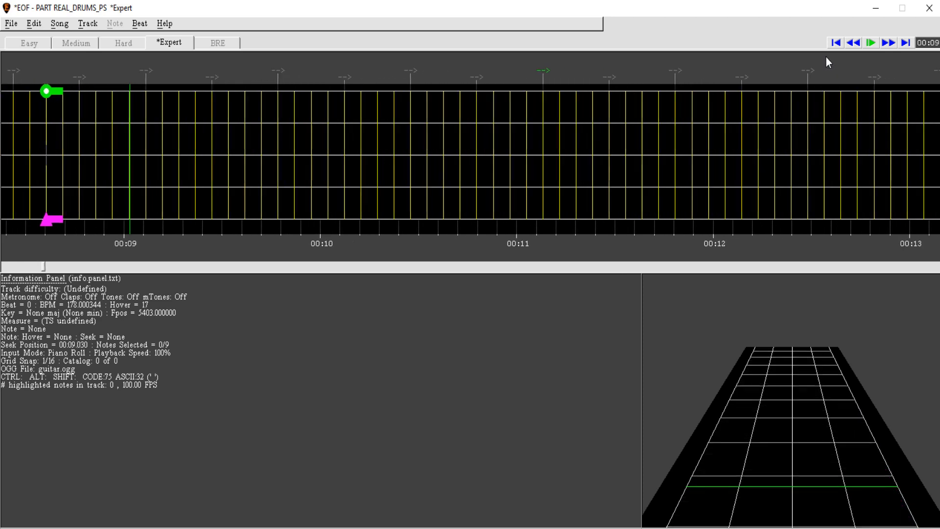
click(854, 43)
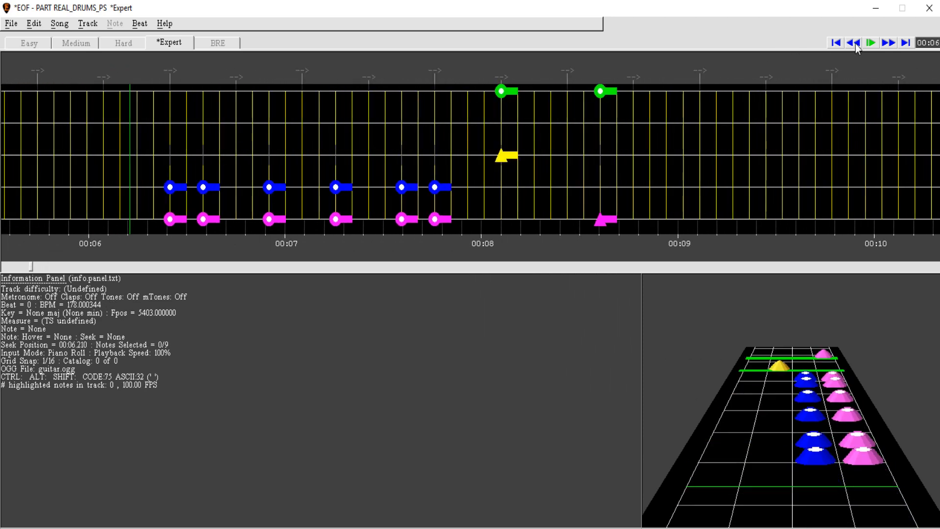
click(282, 95)
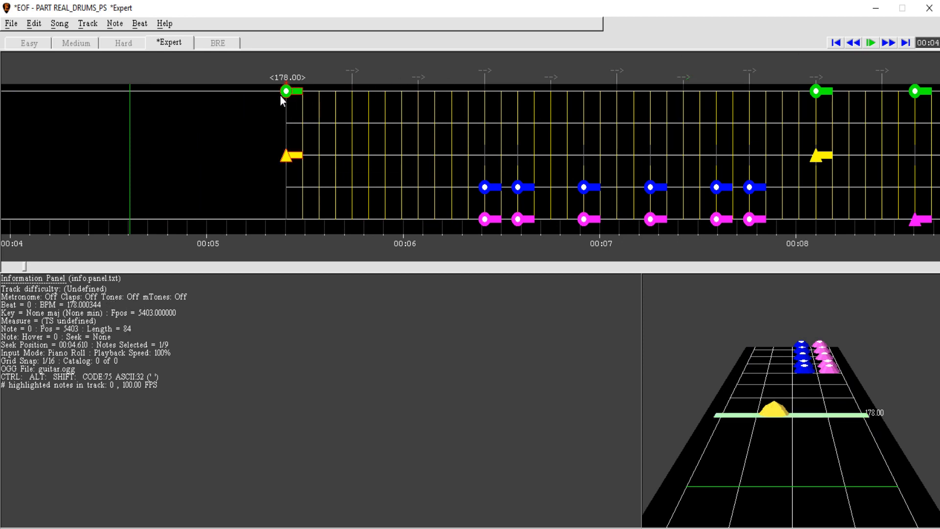
shift+click(815, 91)
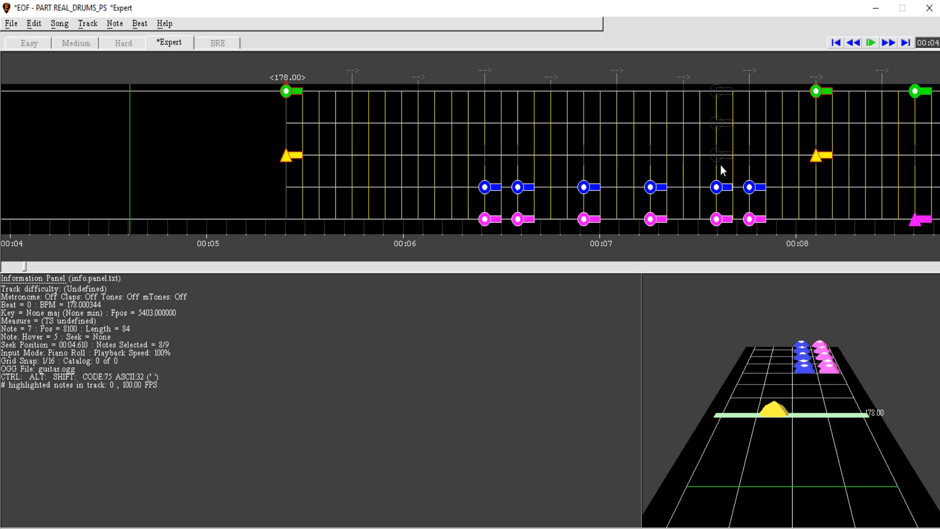
key(ctrl+c)
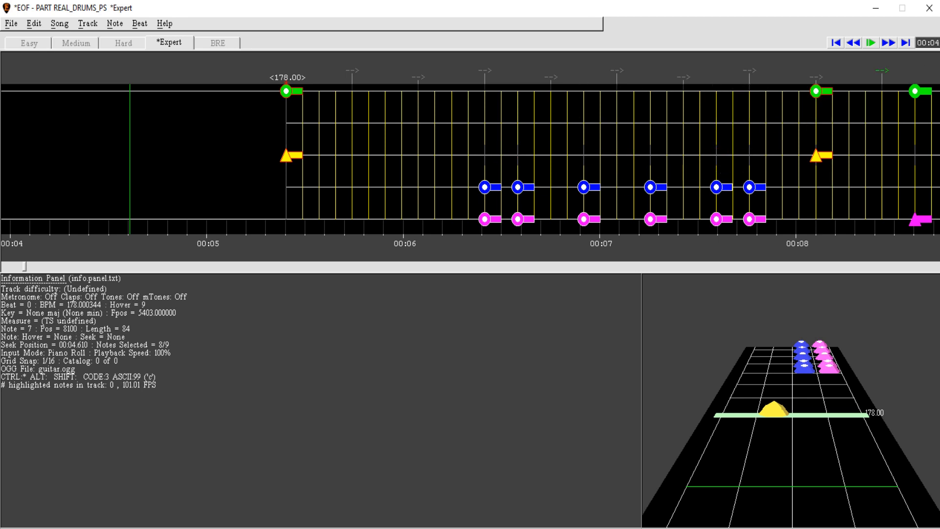
click(891, 43)
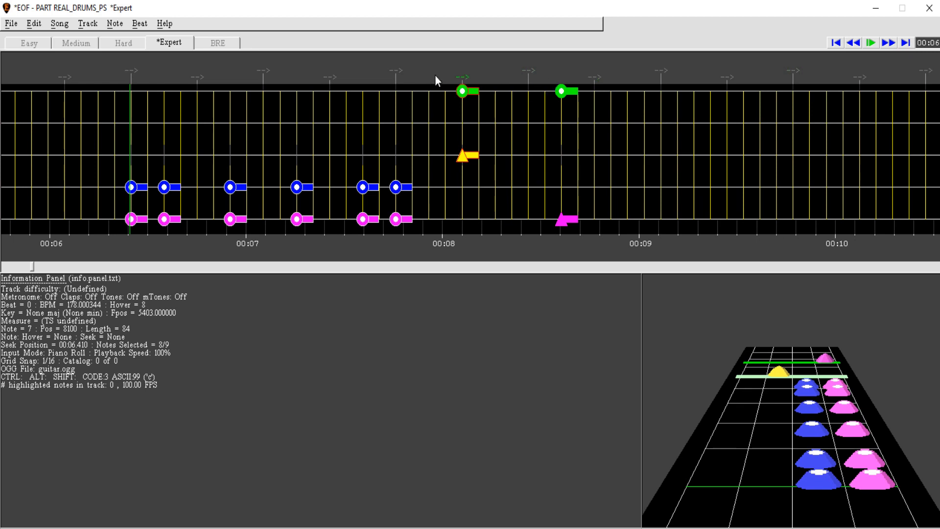
click(462, 75)
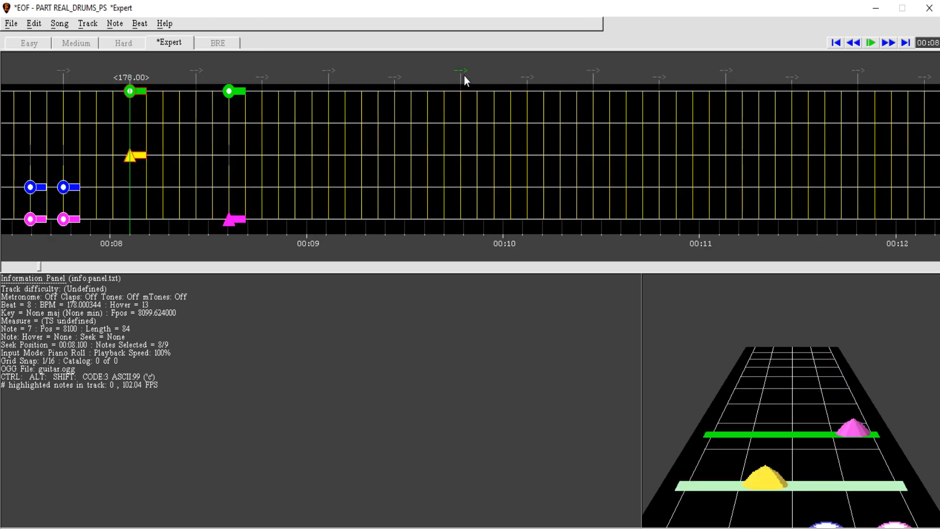
key(ctrl+v)
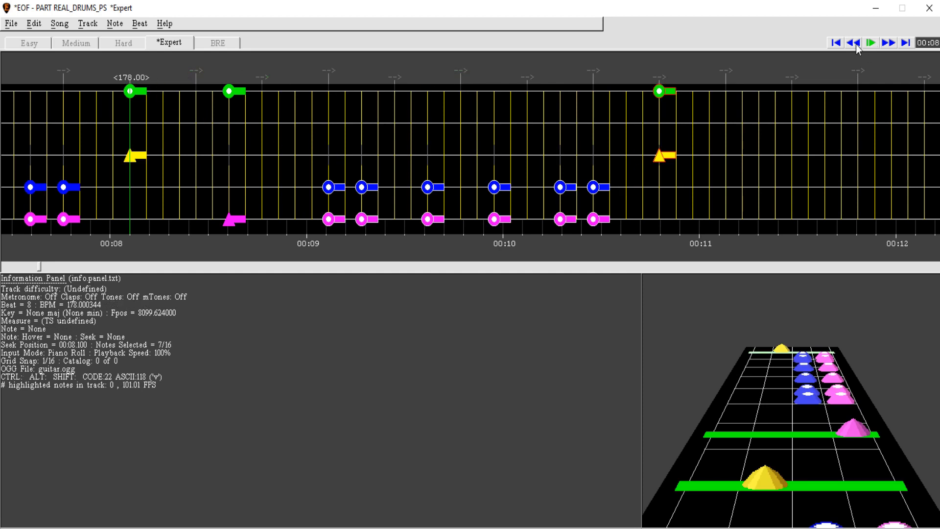
Step: Replay the pasted section and add a green note to each of its six blue-and-purple pairs between about 9.1 and 10.5 seconds
key(space)
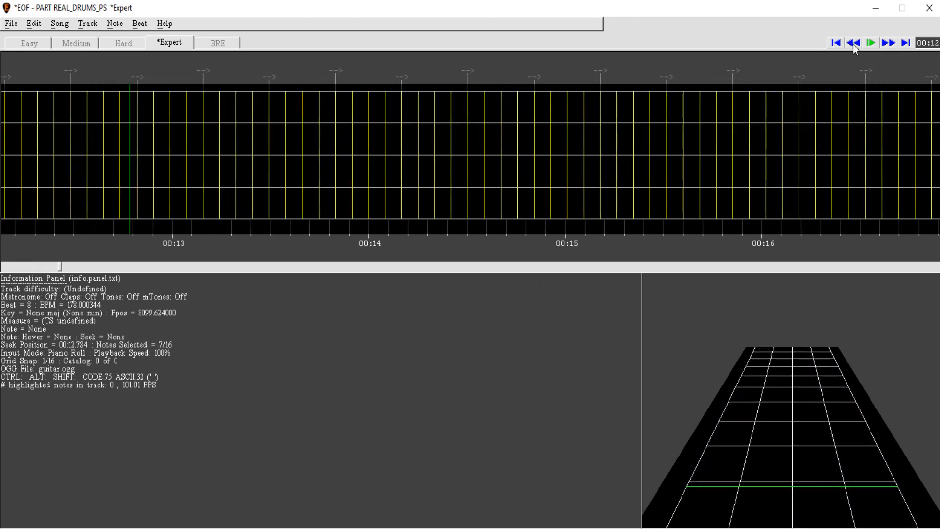
click(852, 43)
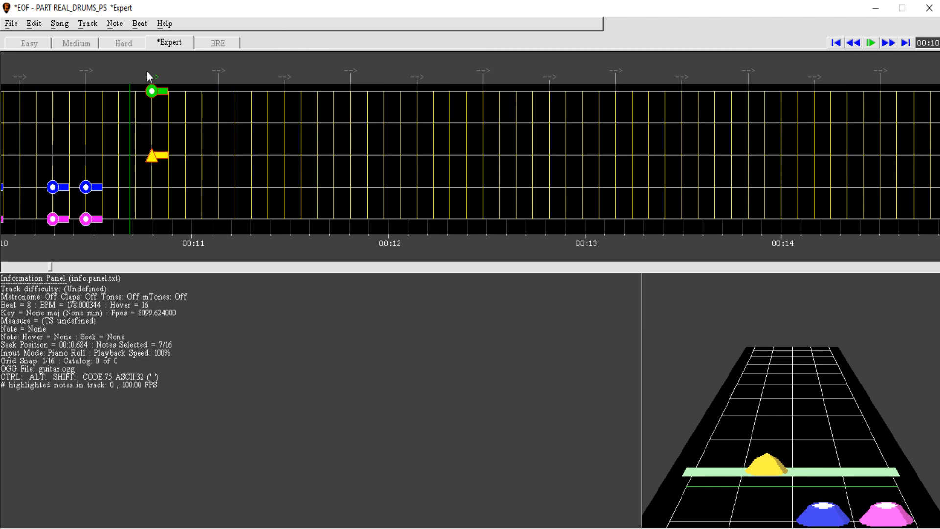
click(853, 45)
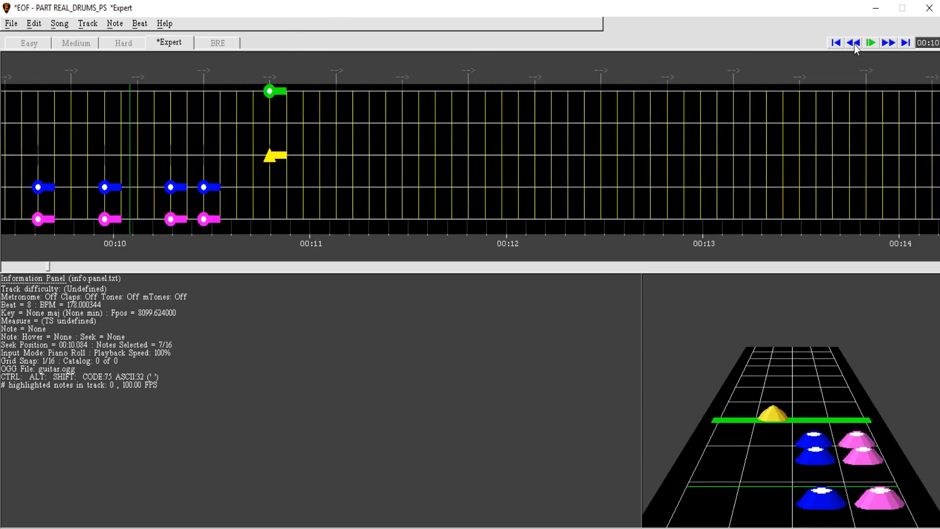
click(853, 45)
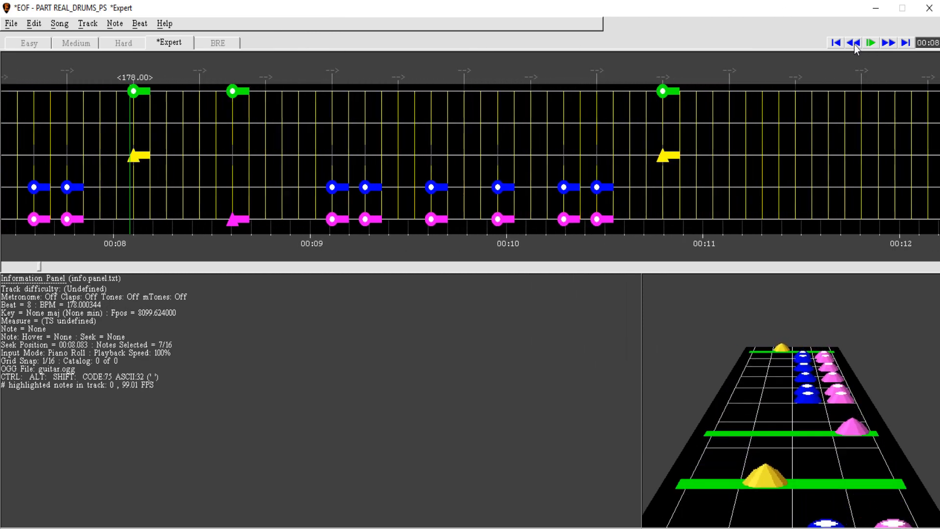
key(space)
scroll(313, 142, up, 7)
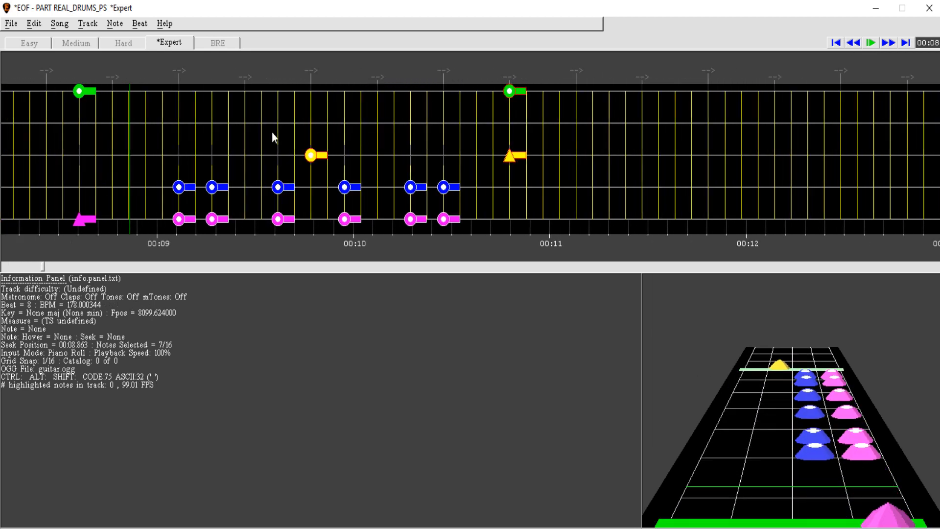
click(179, 92)
click(211, 91)
click(278, 91)
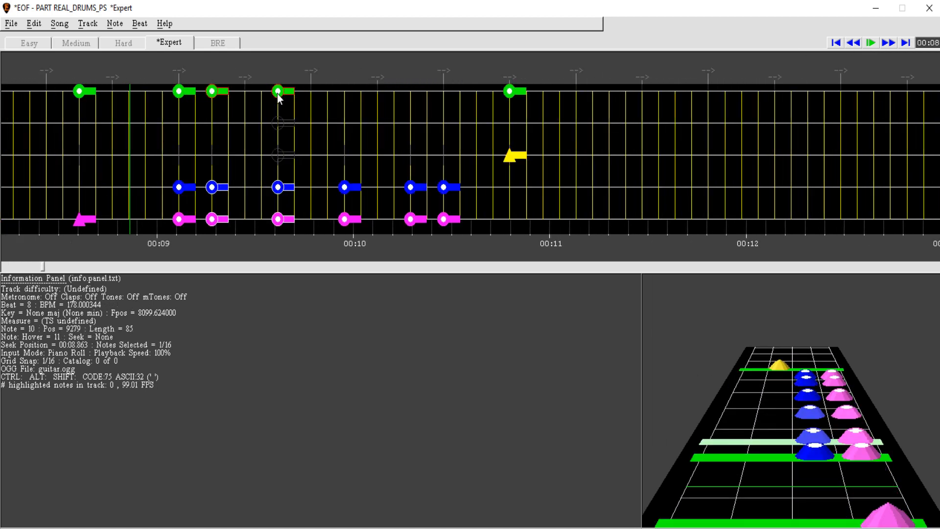
click(345, 92)
click(410, 91)
click(443, 91)
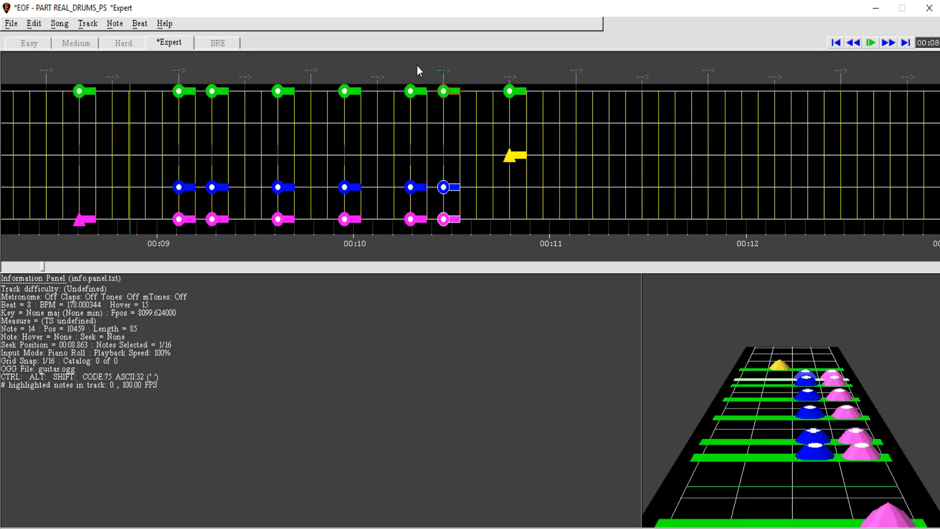
Step: Replay the section from about 8.86 seconds and paste the copied drum pattern again at the 10.80-second beat
click(888, 43)
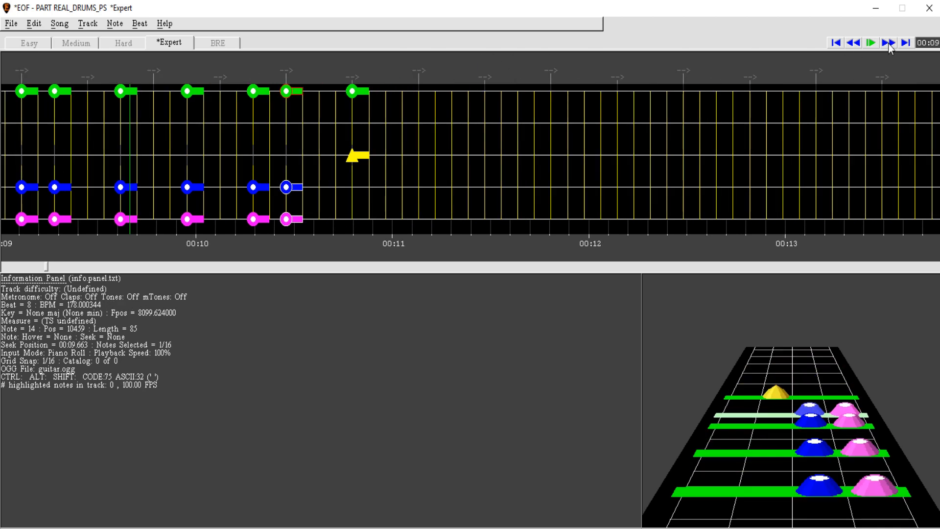
click(851, 44)
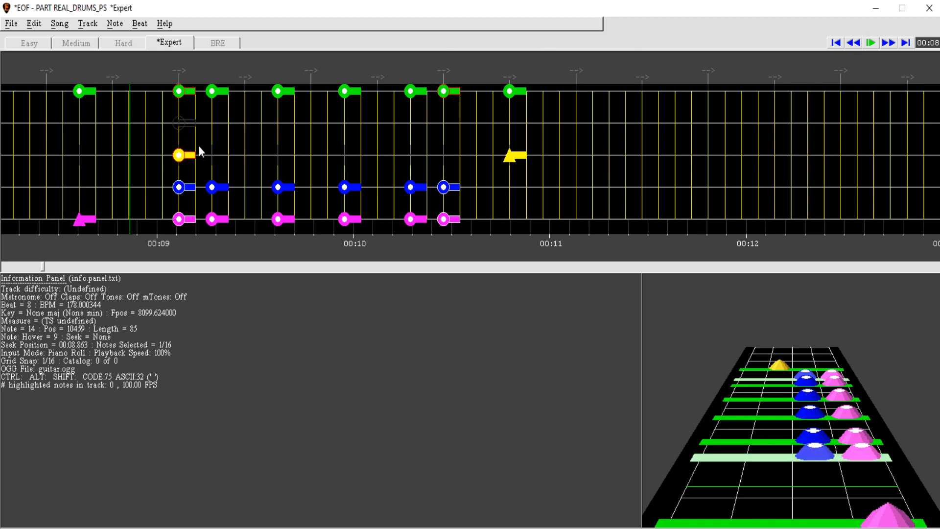
click(514, 115)
key(space)
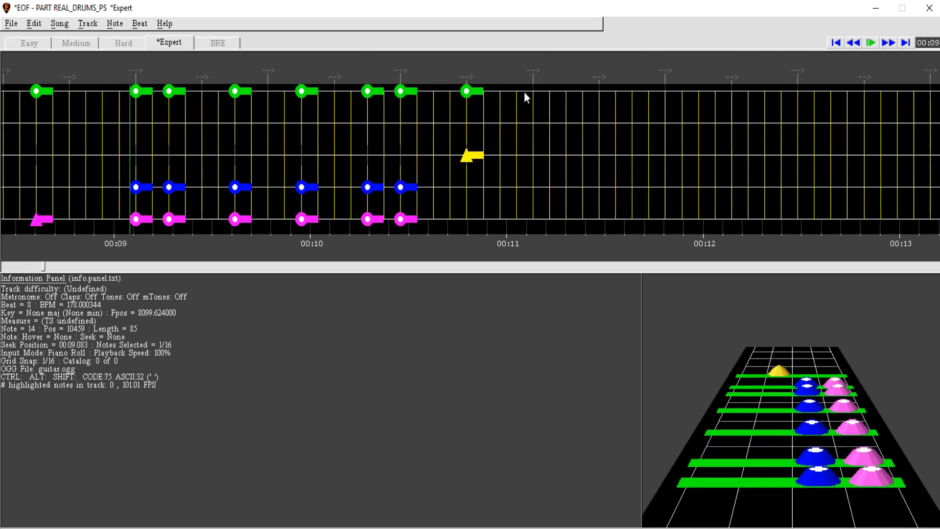
key(space)
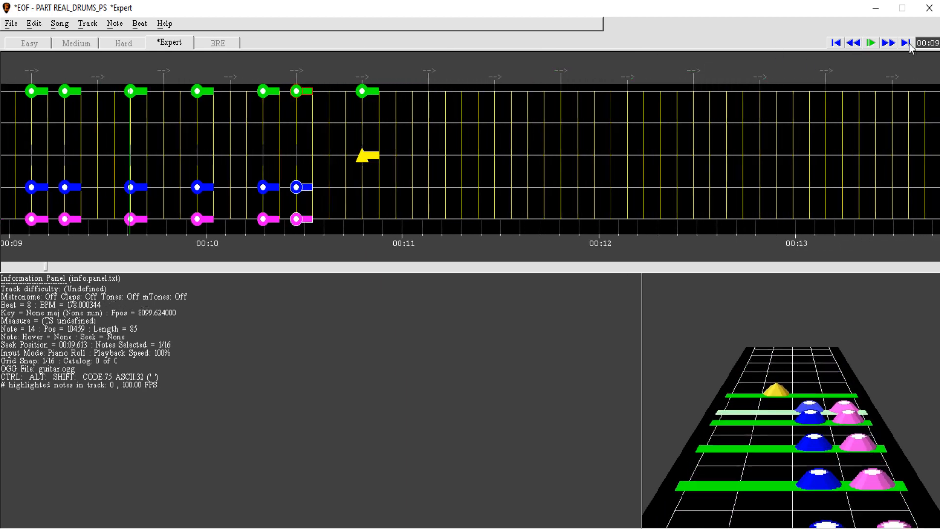
key(r)
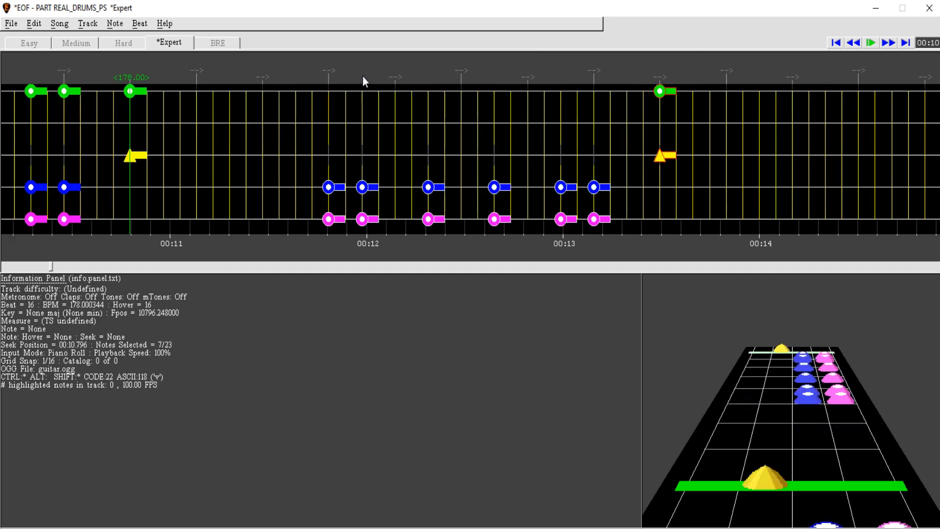
Step: Replay the pasted section and add a green note with a purple cymbal at about 11.3 seconds
key(space)
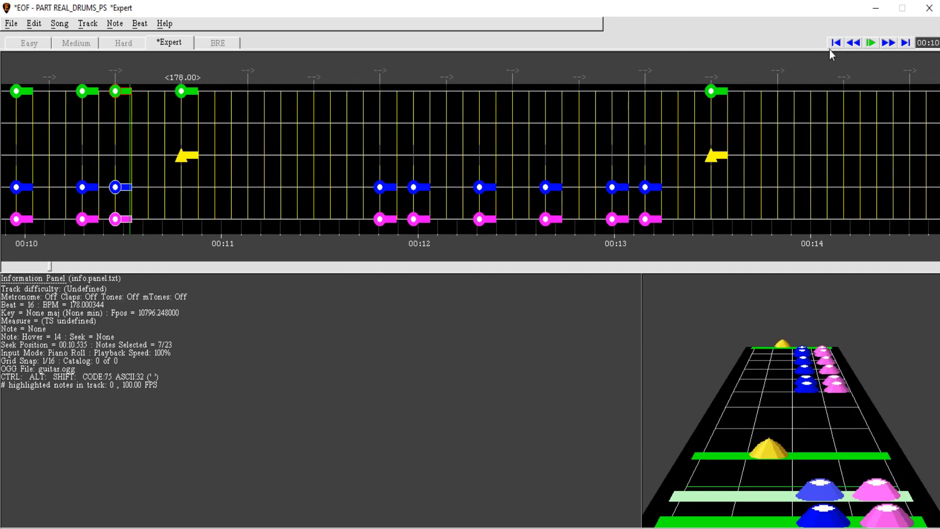
key(space)
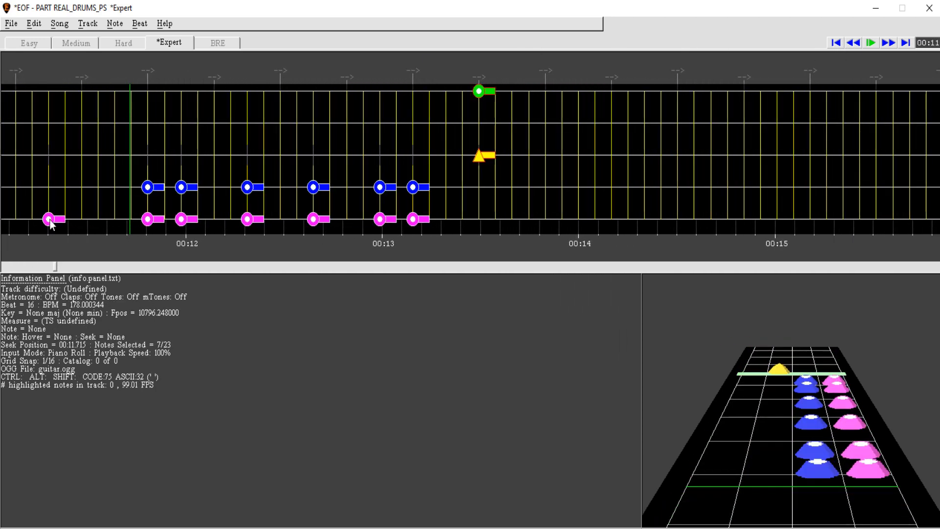
right_click(49, 220)
key(ctrl+g)
right_click(58, 93)
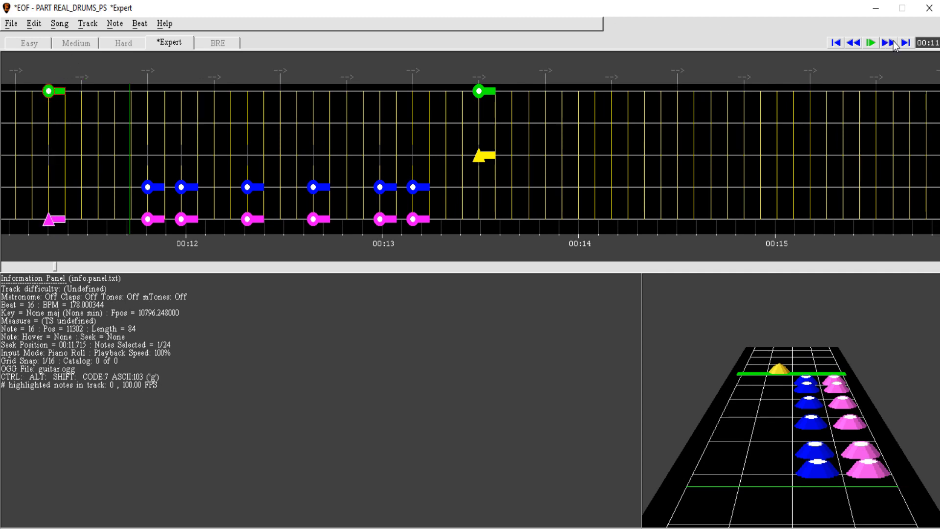
Step: Listen through the section's end and replace the blue-and-purple pair at about 12.98 seconds with a green note
click(854, 44)
key(space)
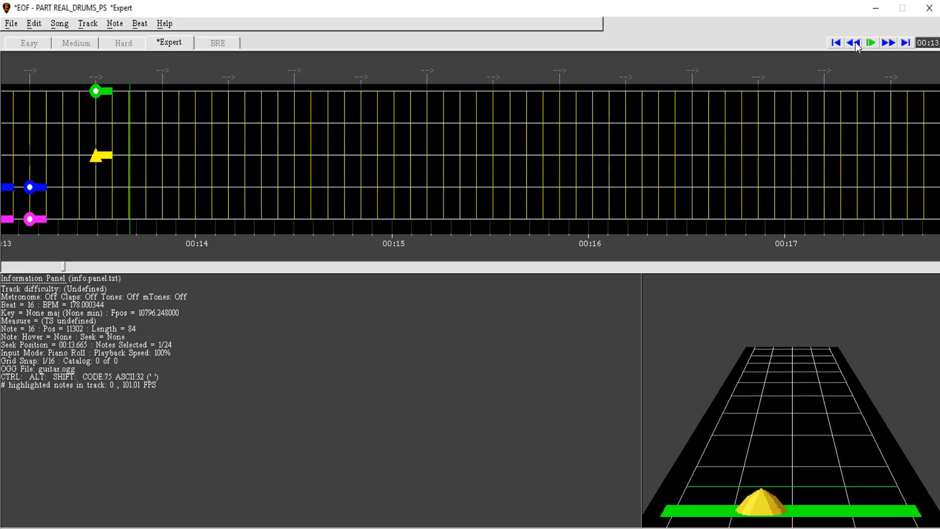
click(856, 45)
right_click(174, 187)
right_click(174, 220)
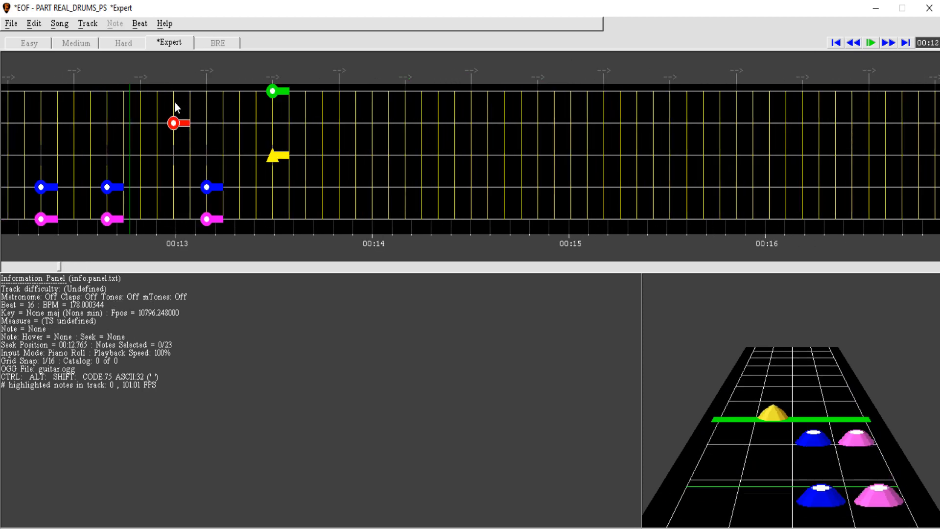
right_click(173, 122)
click(174, 95)
Step: Replace the blue-and-purple pair at about 13.15 seconds with a red note, replaying the passage to check the timing
right_click(208, 187)
right_click(207, 219)
click(207, 123)
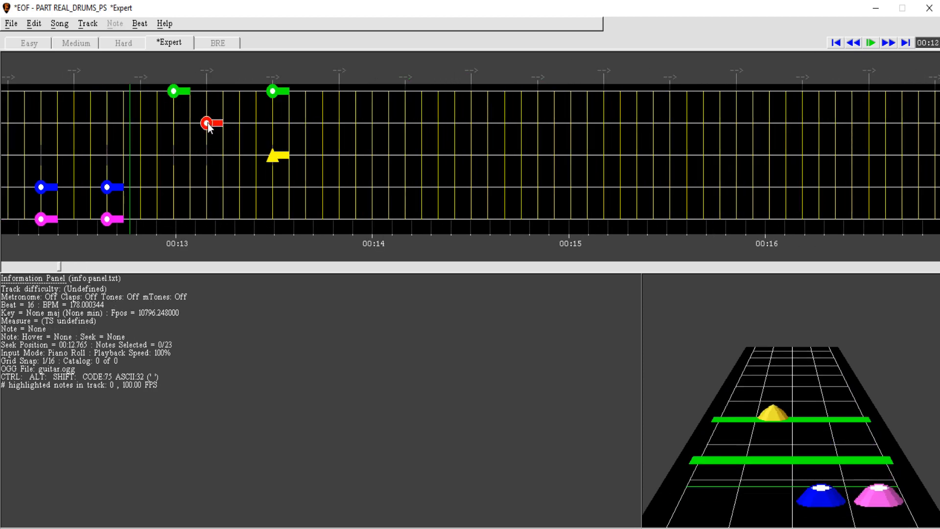
right_click(207, 125)
key(space)
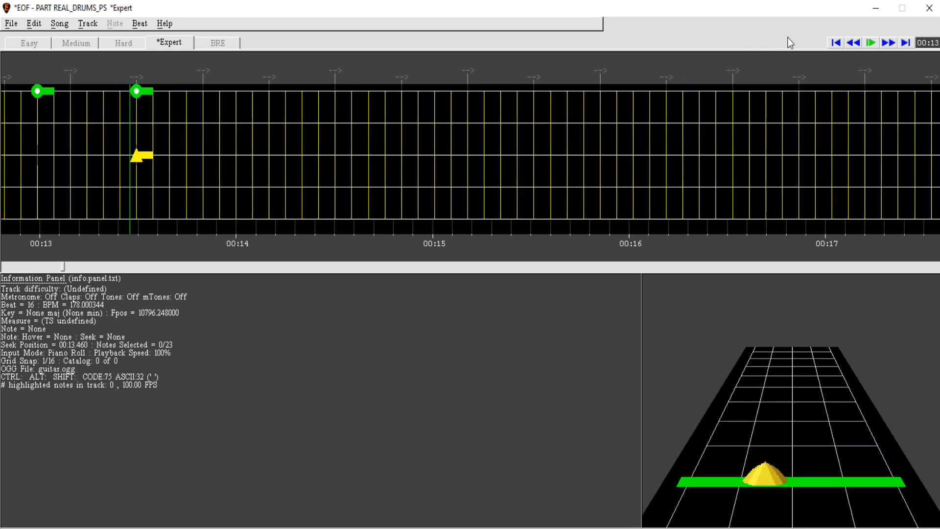
click(851, 45)
click(247, 123)
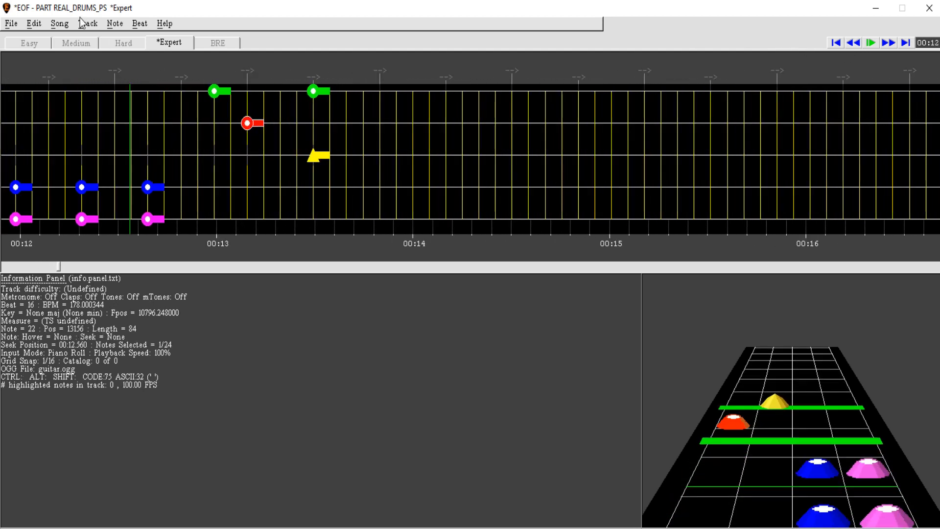
Step: Set the grid snap to 1/32 and add a second red note at about 13.20 seconds
click(33, 25)
mouse_move(75, 140)
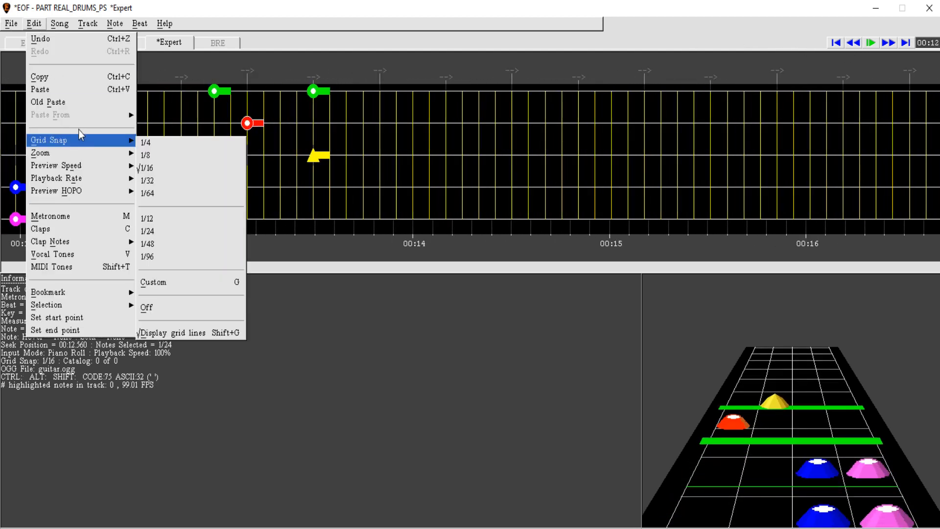
click(172, 181)
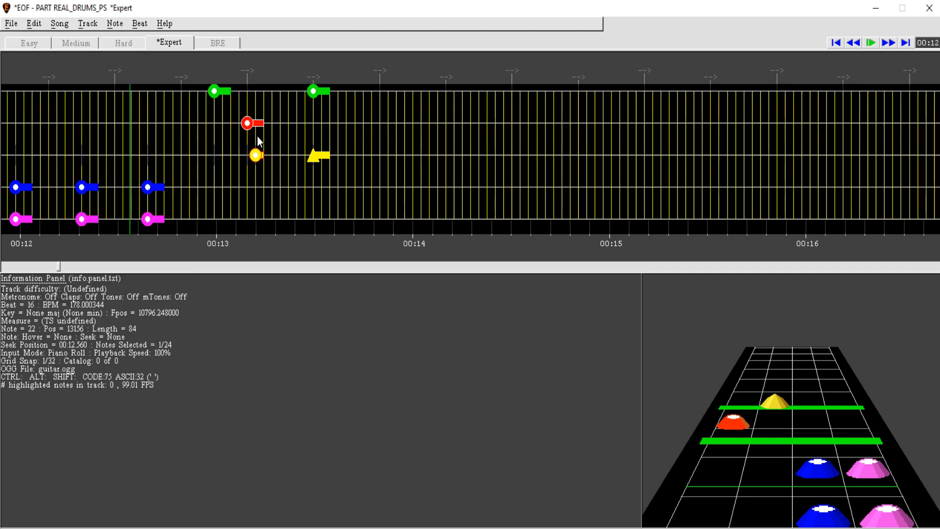
click(256, 123)
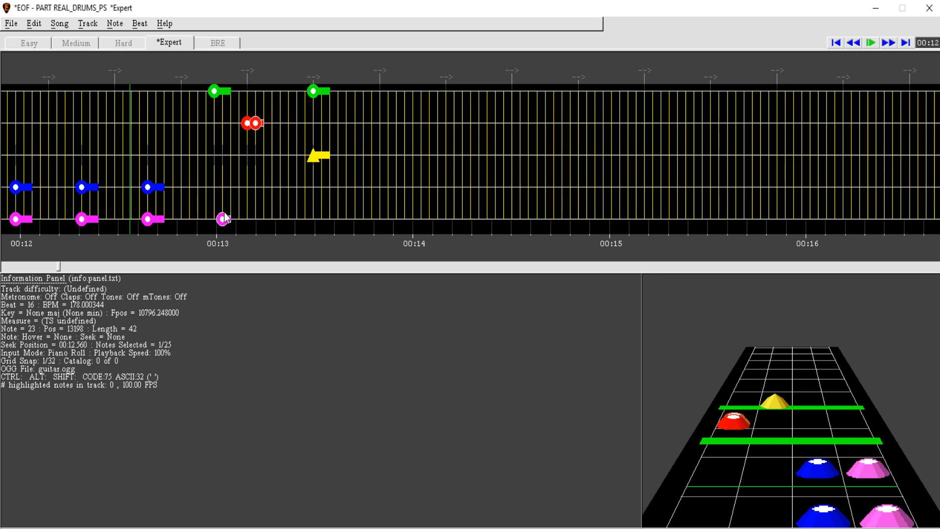
Step: Replay the passage with the double red note and set the grid snap to 1/16
key(space)
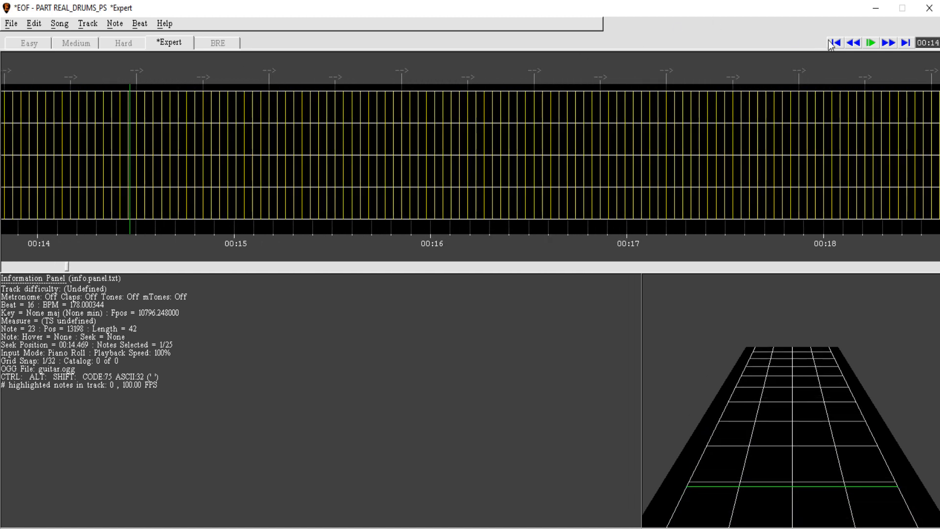
click(853, 43)
click(853, 43)
click(34, 23)
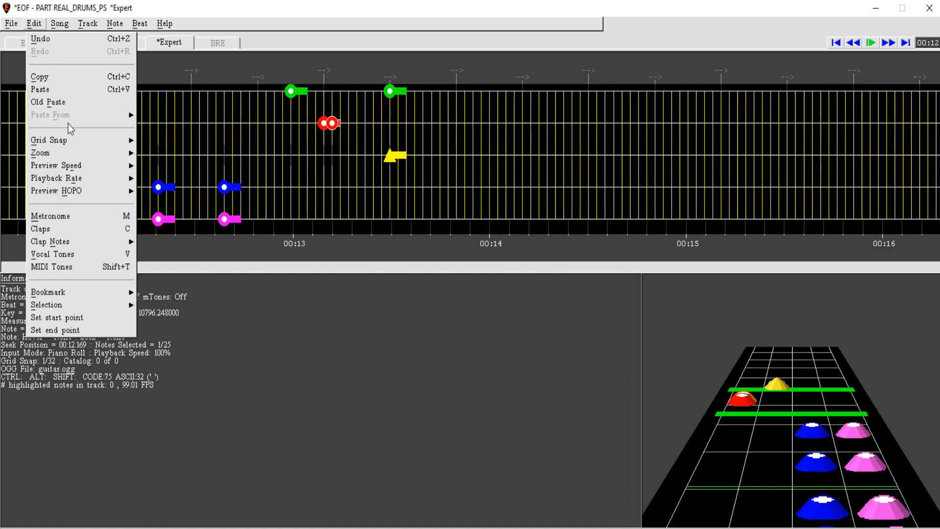
mouse_move(74, 139)
click(166, 168)
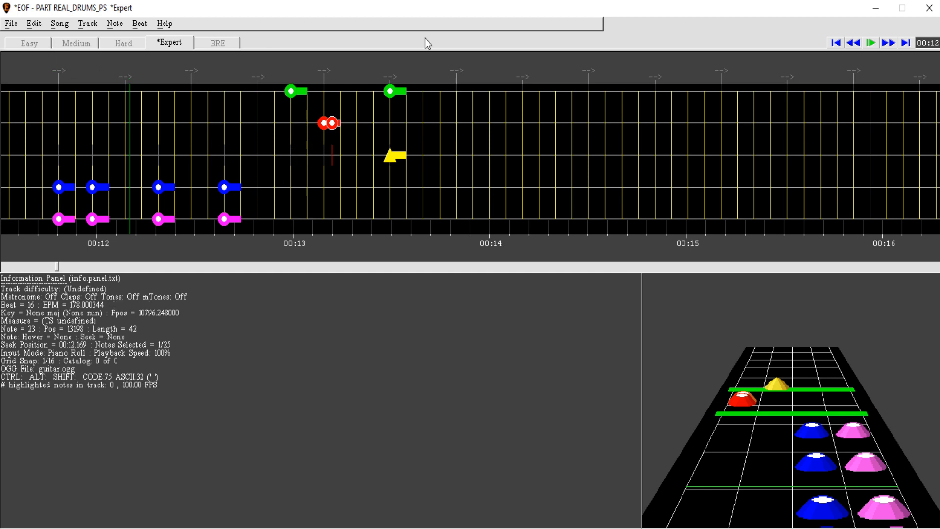
Step: Copy the notes from 8.10 through 10.80 seconds and paste them starting at the 13.49-second beat
click(854, 43)
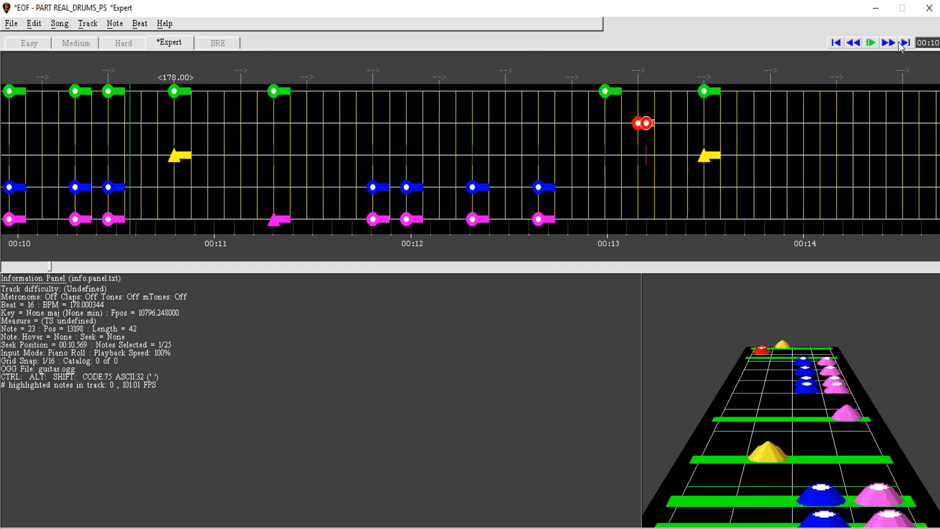
click(897, 43)
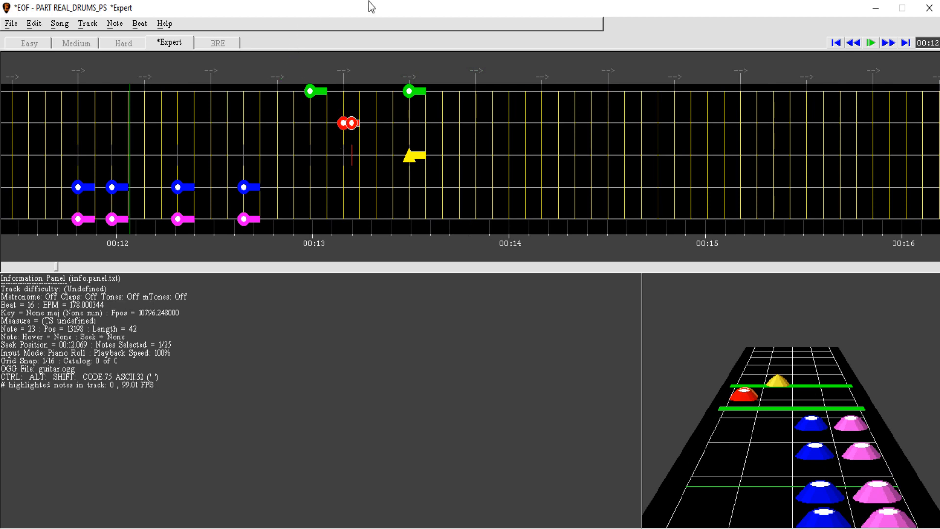
click(888, 44)
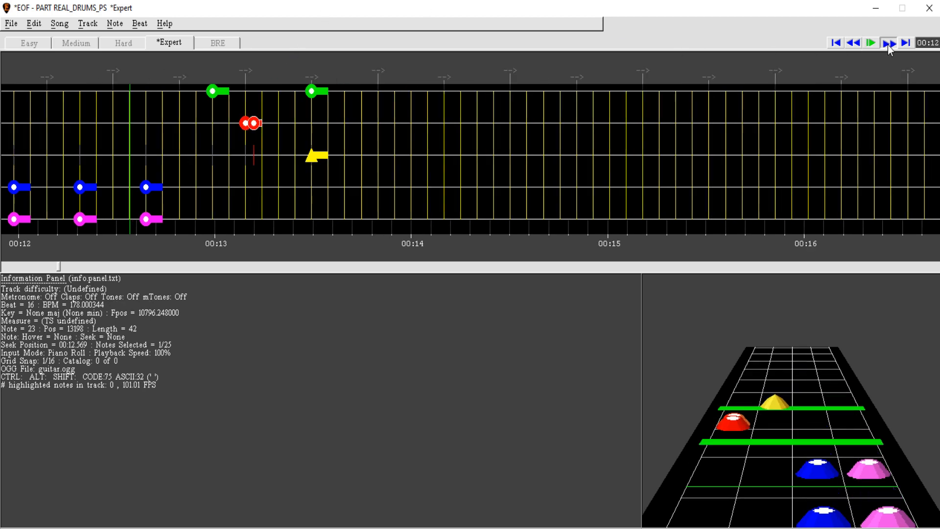
click(855, 42)
click(354, 89)
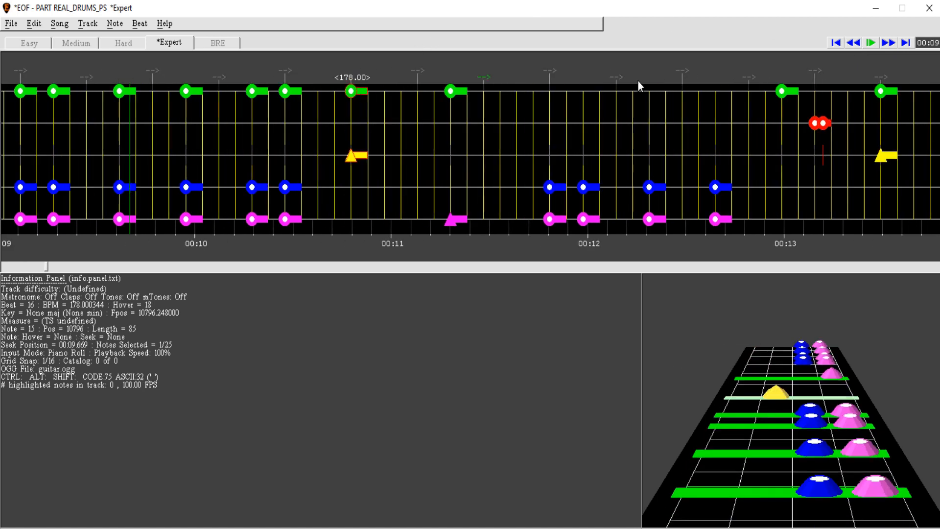
click(853, 43)
click(274, 92)
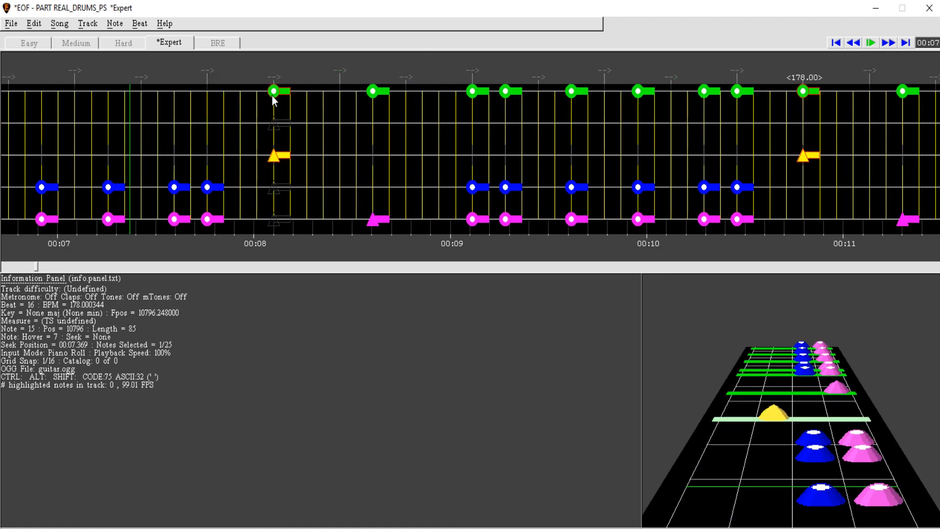
shift+click(804, 91)
click(888, 42)
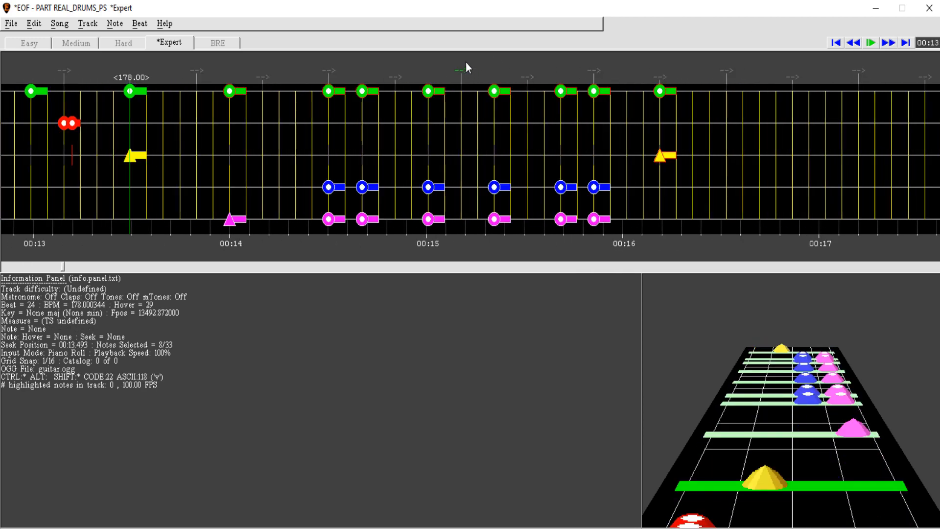
Step: Replay the pasted section and delete its six notes between about 14.5 and 15.85 seconds
key(space)
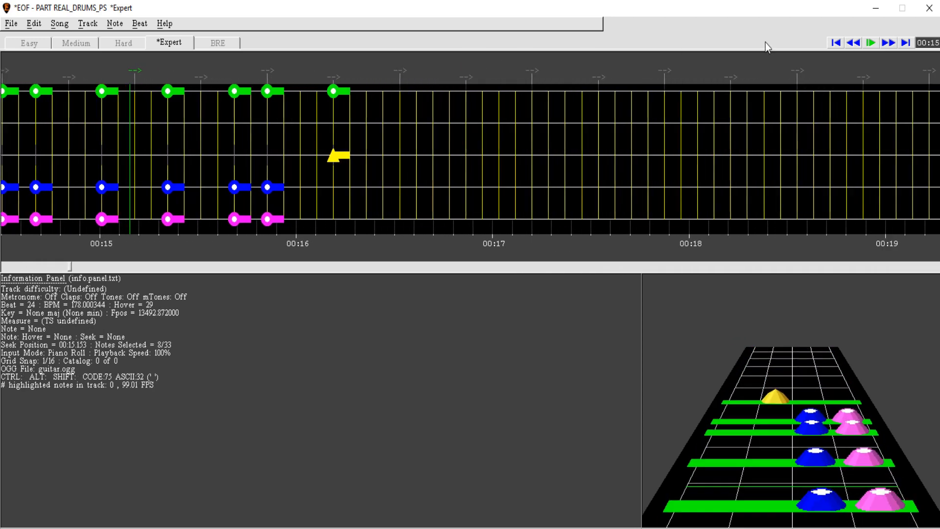
key(space)
click(852, 43)
right_click(218, 187)
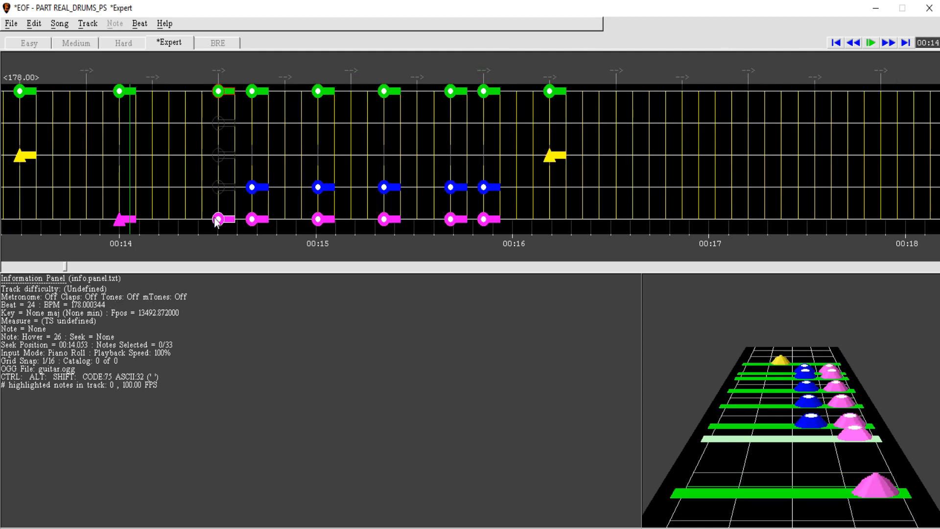
right_click(218, 218)
right_click(251, 218)
click(219, 96)
shift+click(485, 86)
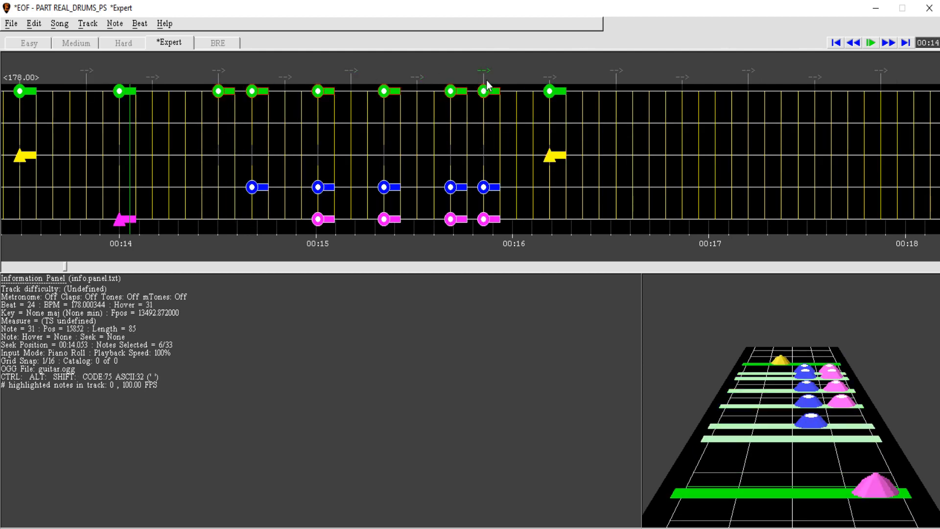
key(Delete)
Step: Replay from about 12.95 seconds, then add green with a yellow cymbal at about 14.5 seconds and green with purple at about 15.0
click(853, 43)
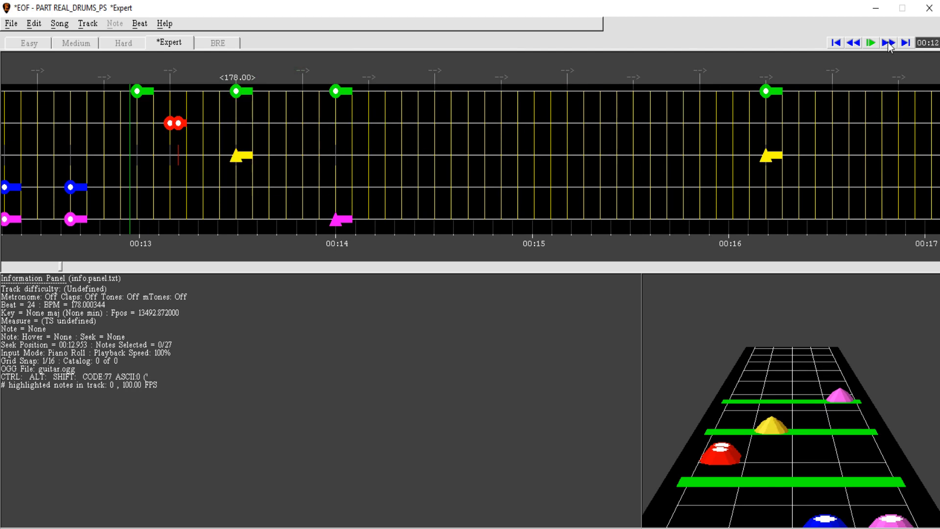
key(space)
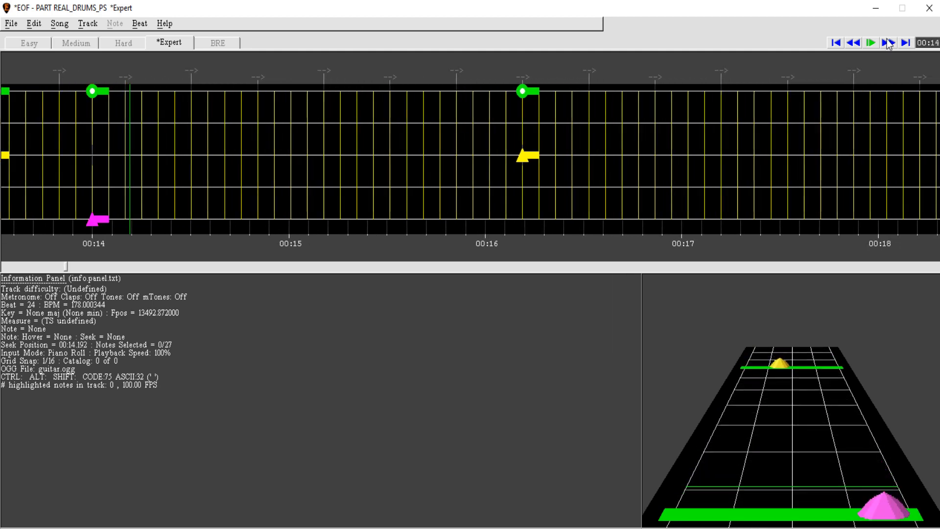
click(853, 43)
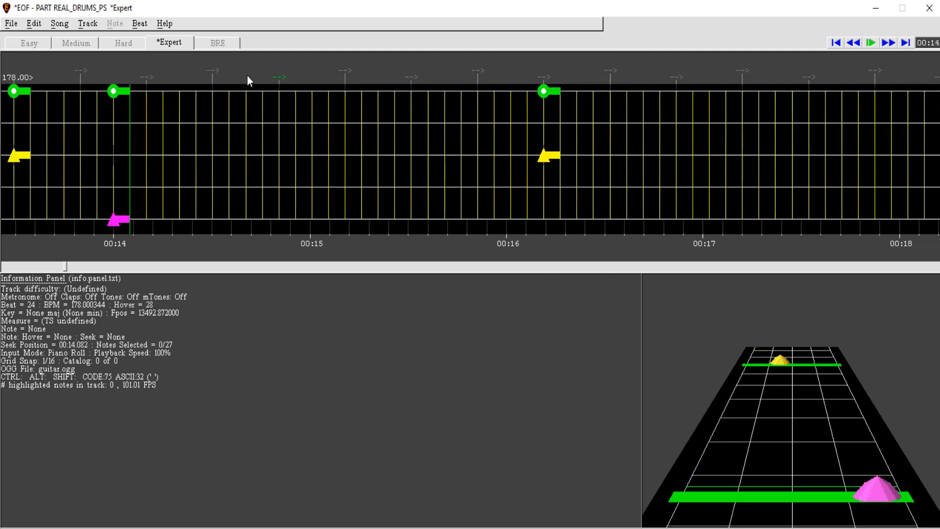
right_click(214, 93)
right_click(213, 150)
key(ctrl+y)
right_click(309, 93)
right_click(318, 214)
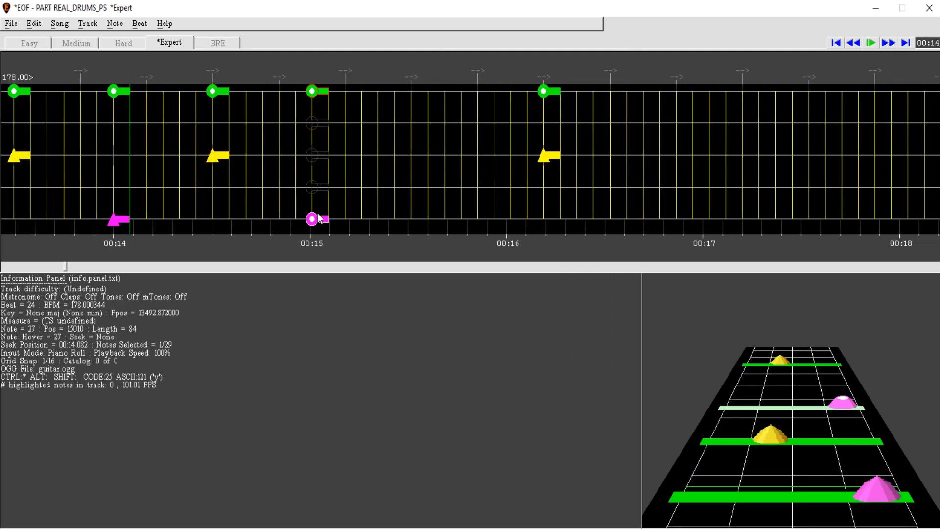
Step: Replay the new notes and add a green note with a purple cymbal at about 15.35 seconds
key(space)
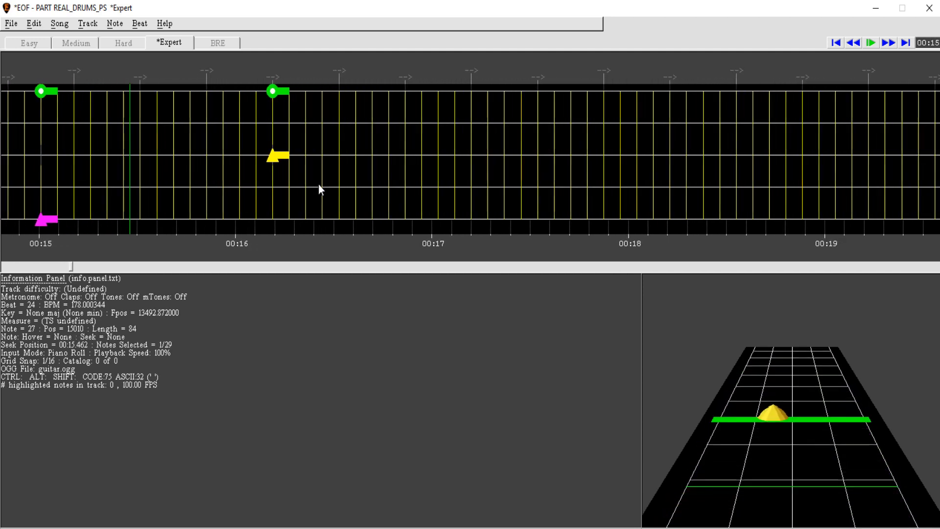
click(853, 43)
right_click(205, 106)
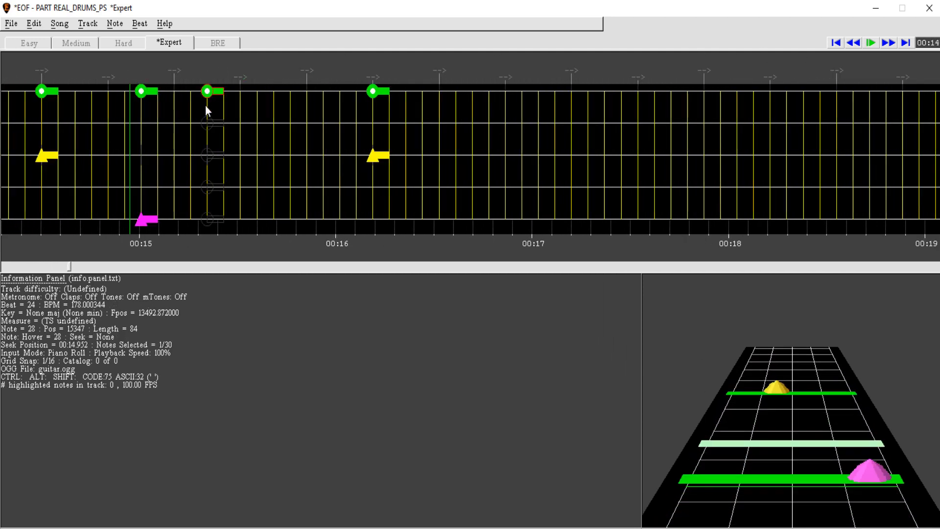
right_click(206, 210)
Step: Listen on and add green notes at about 15.68, 15.77 and 16.02 seconds and a red note at about 15.85
key(space)
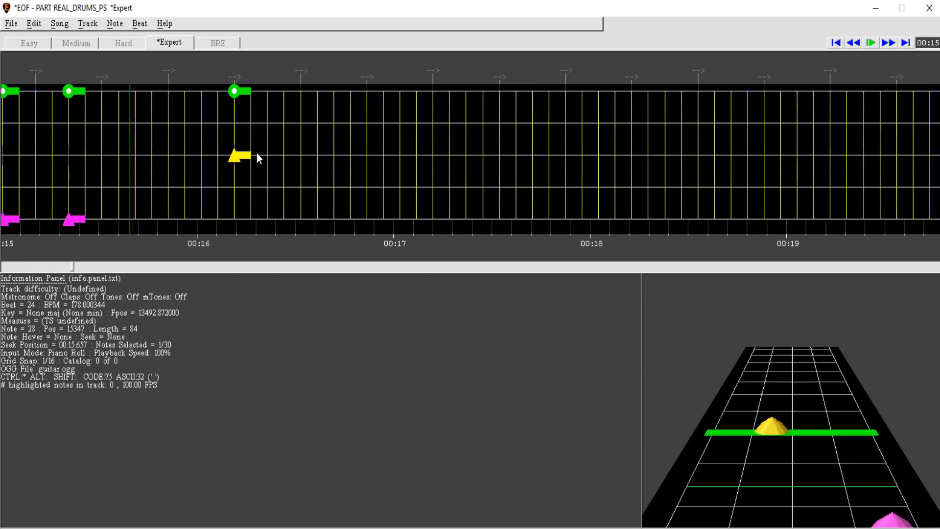
key(ctrl+space)
right_click(20, 92)
right_click(40, 98)
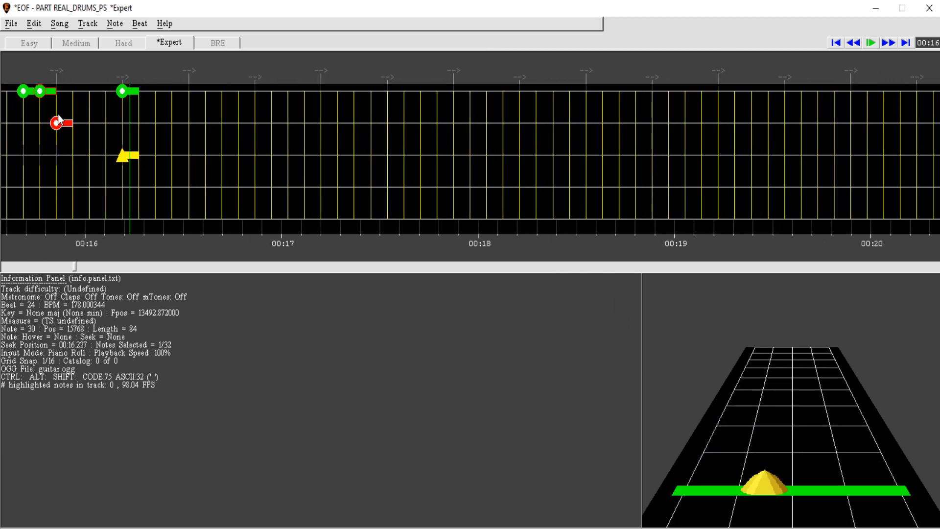
right_click(89, 92)
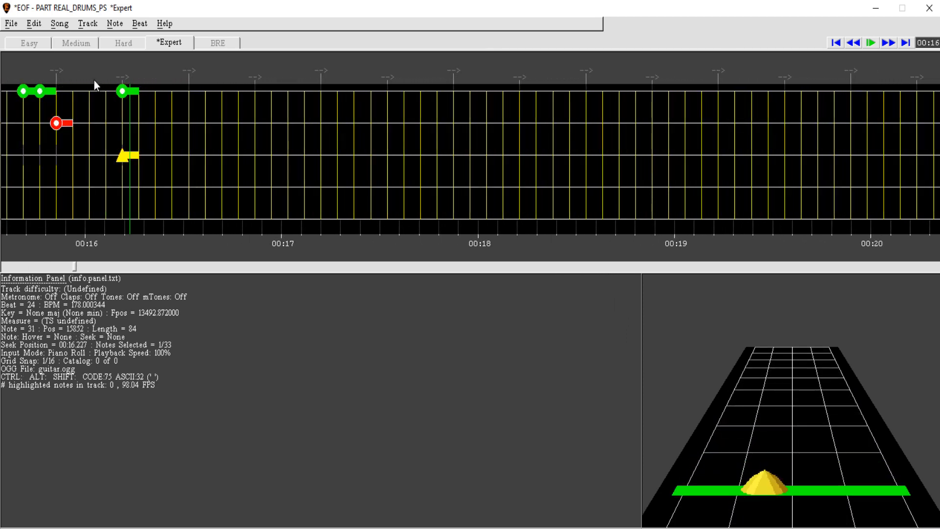
Step: Set the grid snap to 1/32 and add a second red note at about 15.90 seconds, replaying the fill
click(850, 47)
key(space)
click(850, 45)
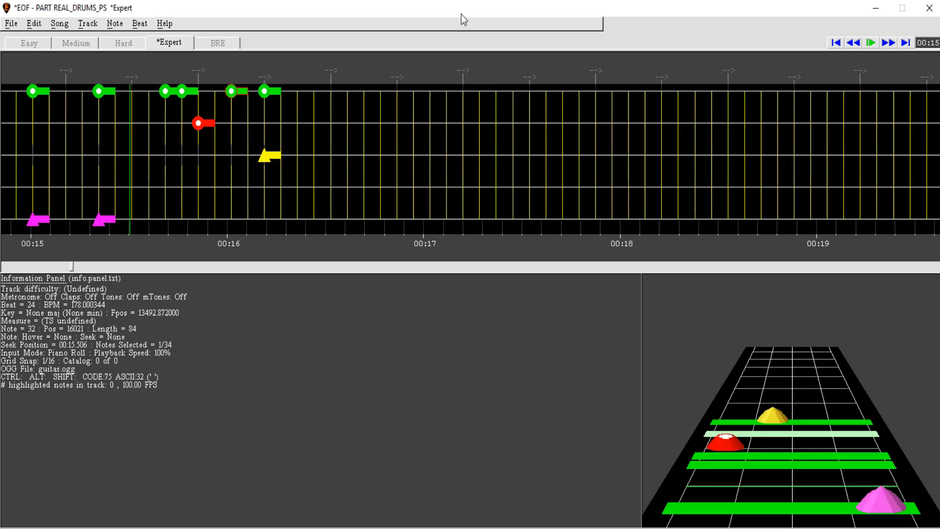
click(34, 23)
mouse_move(74, 140)
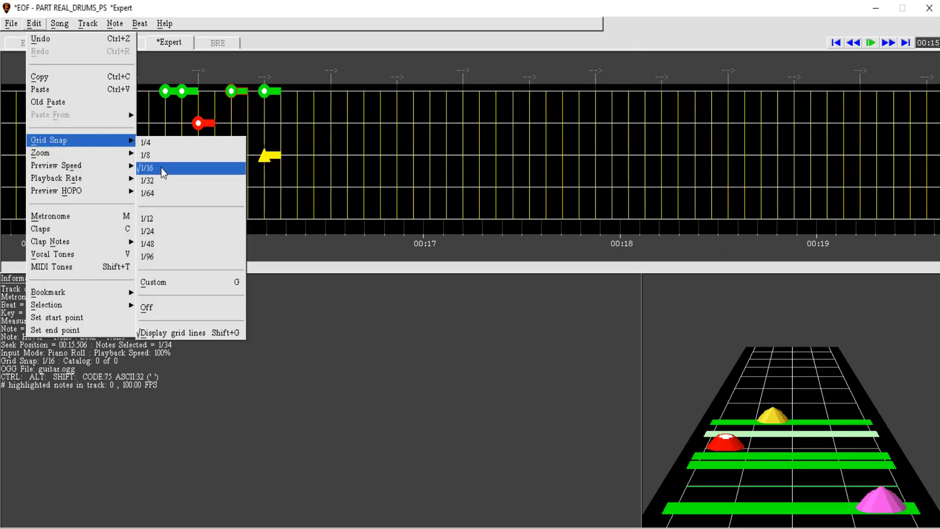
click(161, 167)
click(206, 123)
key(space)
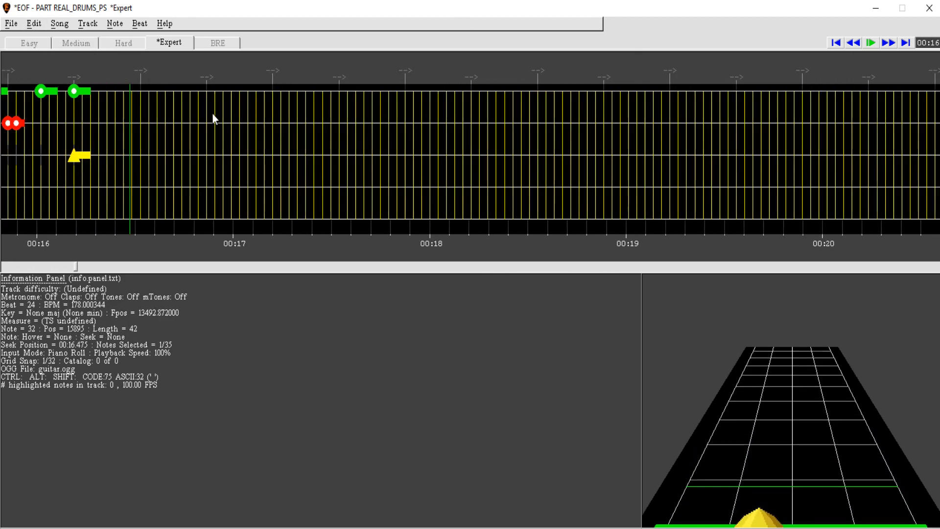
Step: Set the grid snap to 1/16 and add green notes at about 16.86, 17.54, 18.21 and 18.89 seconds
click(854, 44)
click(33, 23)
mouse_move(74, 139)
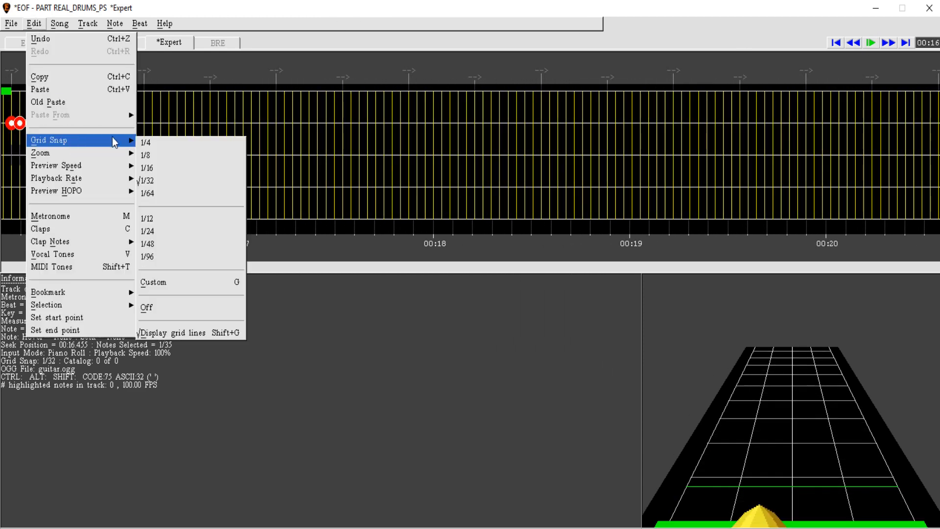
click(176, 169)
click(218, 93)
click(349, 93)
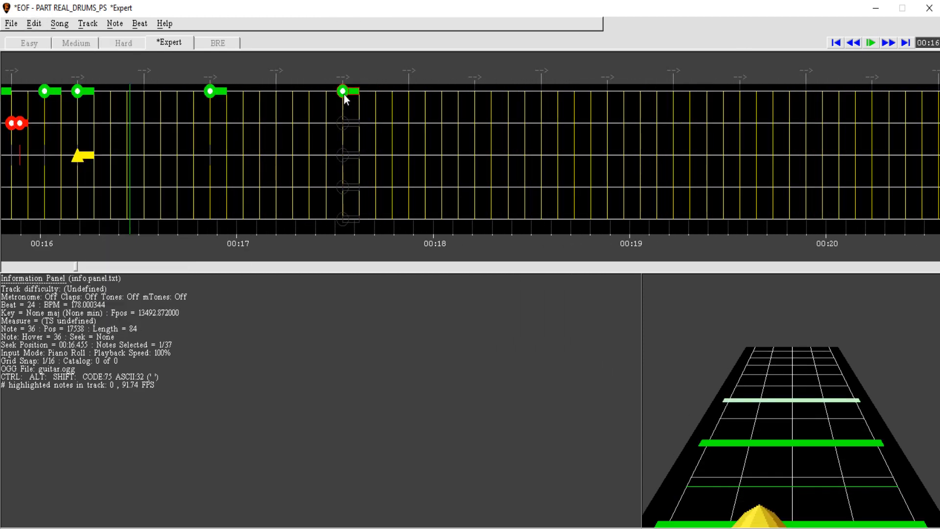
click(481, 93)
click(613, 93)
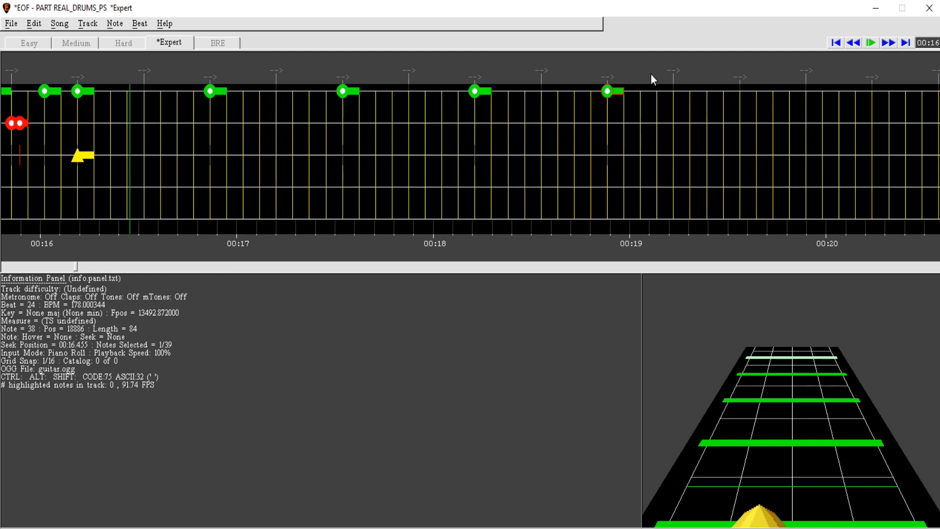
Step: Try to select the first beat marker at about 5.40 seconds and give it a 4/4 time signature
click(861, 44)
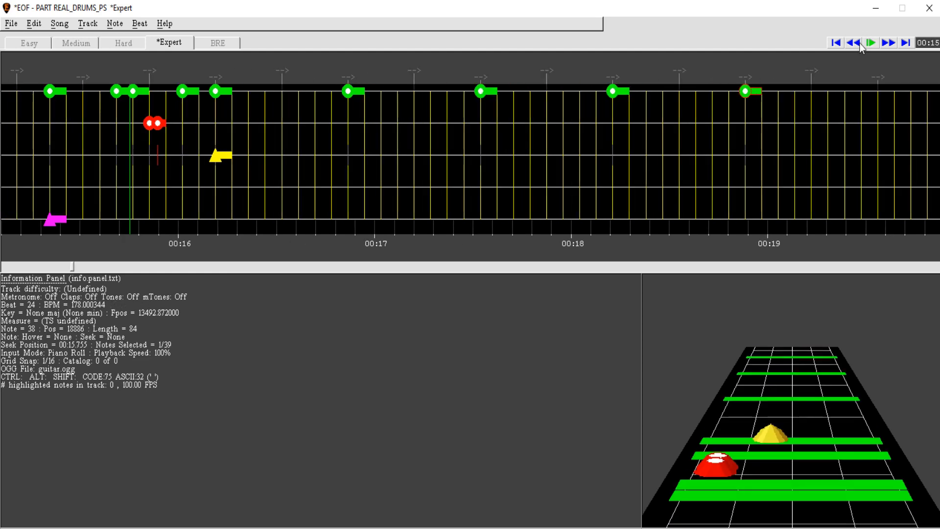
drag(860, 44, 858, 44)
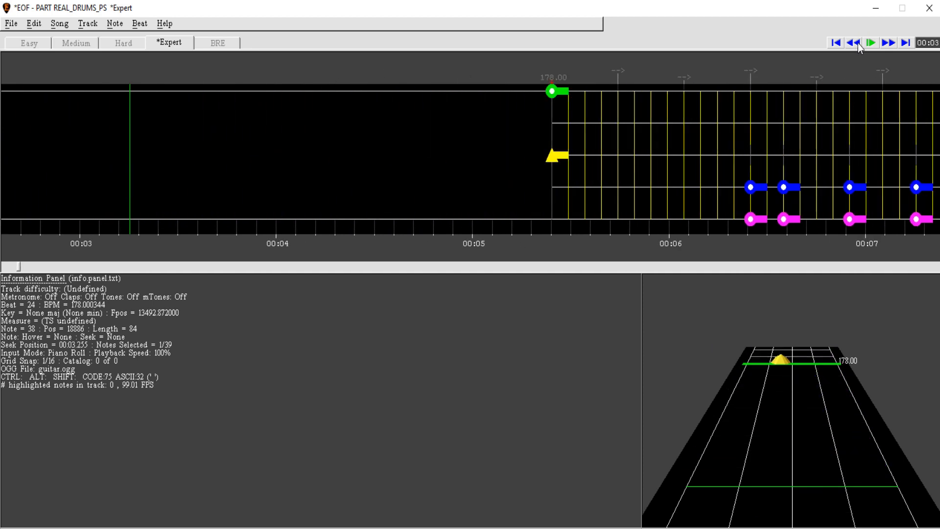
right_click(551, 91)
click(142, 23)
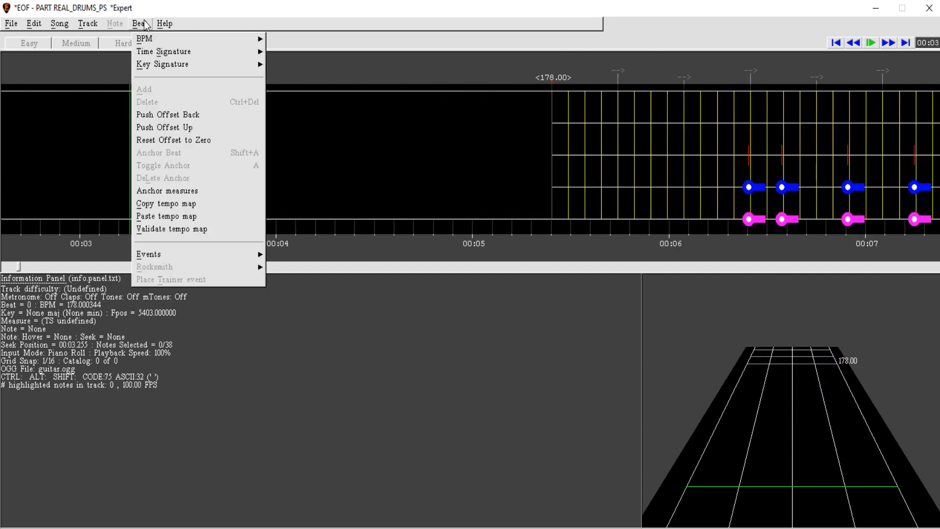
mouse_move(242, 53)
click(273, 57)
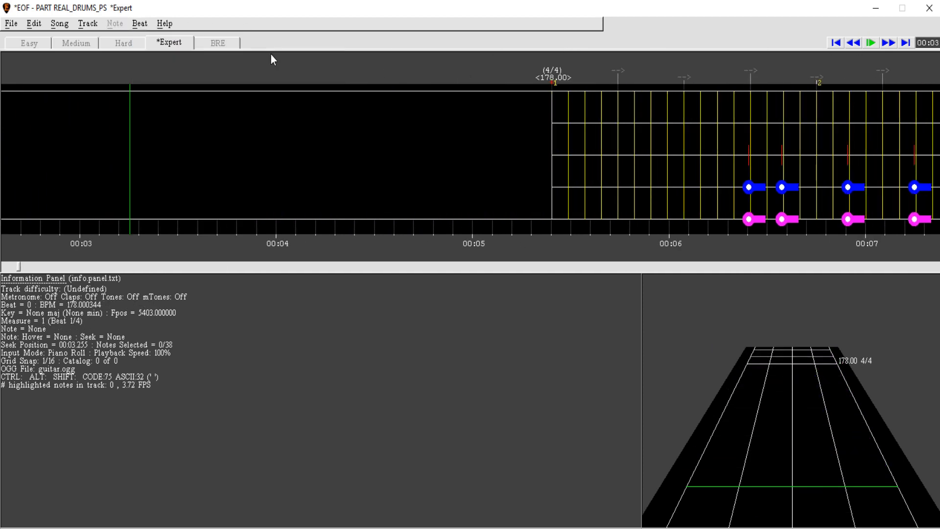
Step: Undo the time signature, the removal of the chart's first note and the last added green note
drag(896, 44, 896, 45)
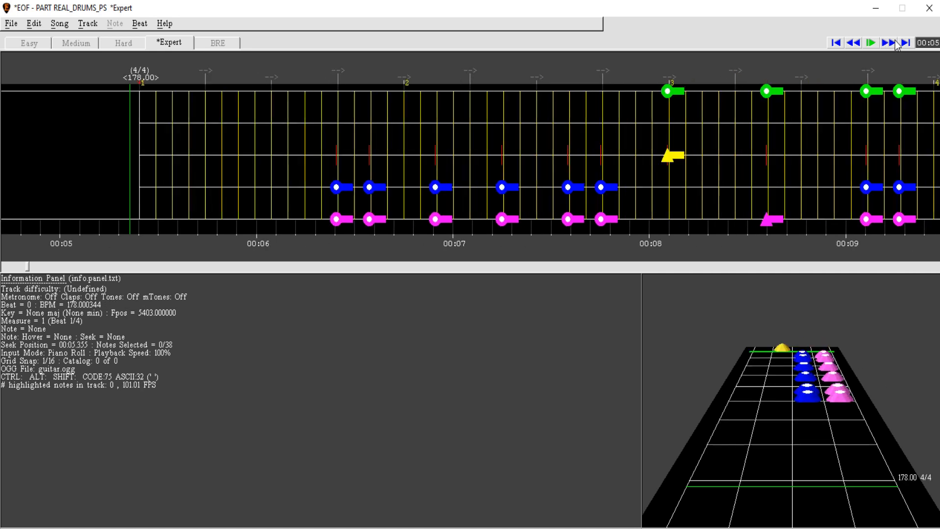
click(895, 41)
key(ctrl+z)
key(ctrl+z)
key(ctrl+z)
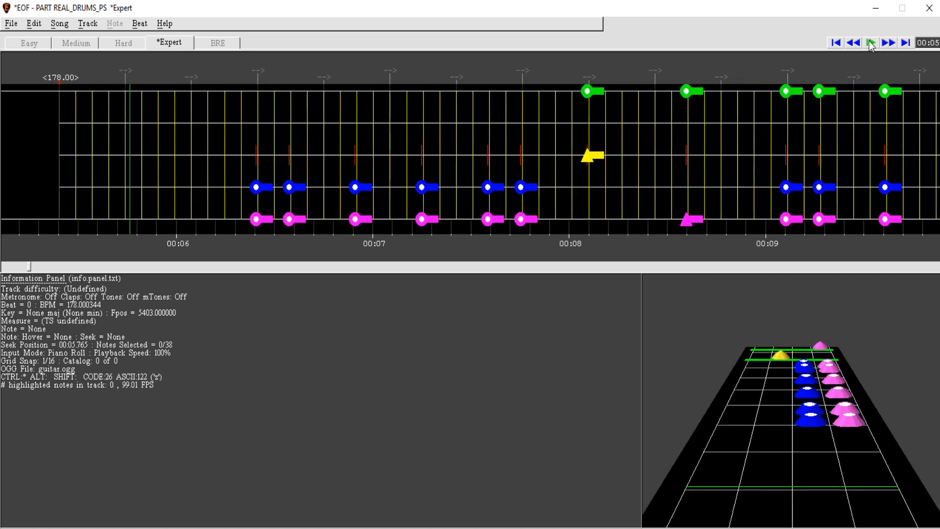
Step: Apply a 4/4 time signature to the first beat, keeping the opening green and yellow cymbal note
click(140, 24)
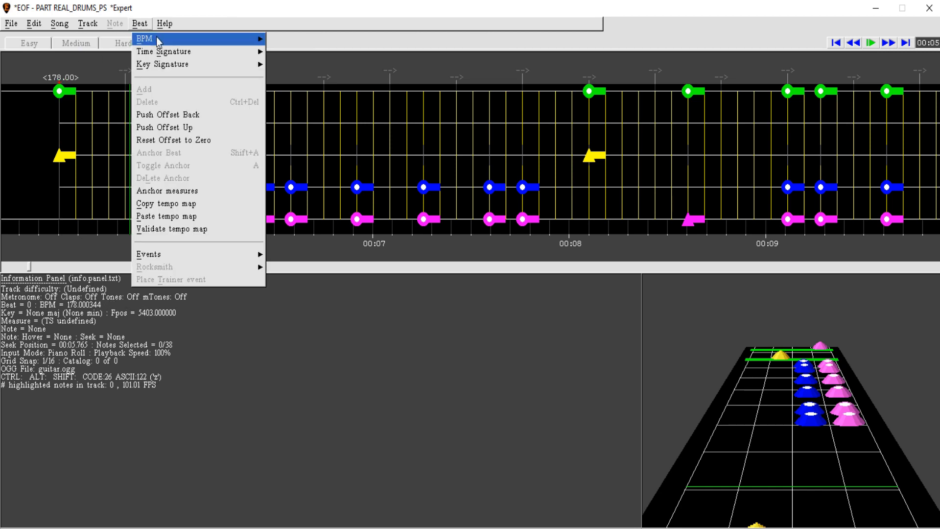
mouse_move(240, 54)
click(287, 53)
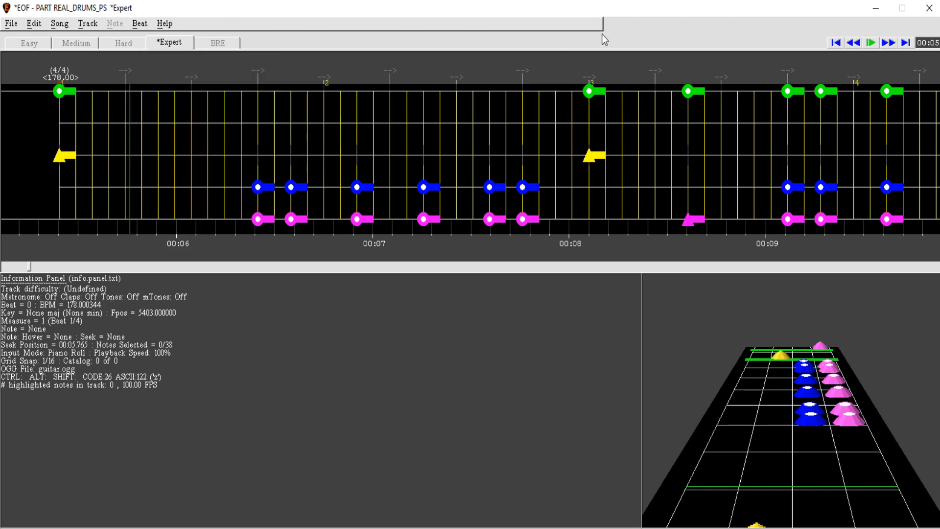
click(852, 44)
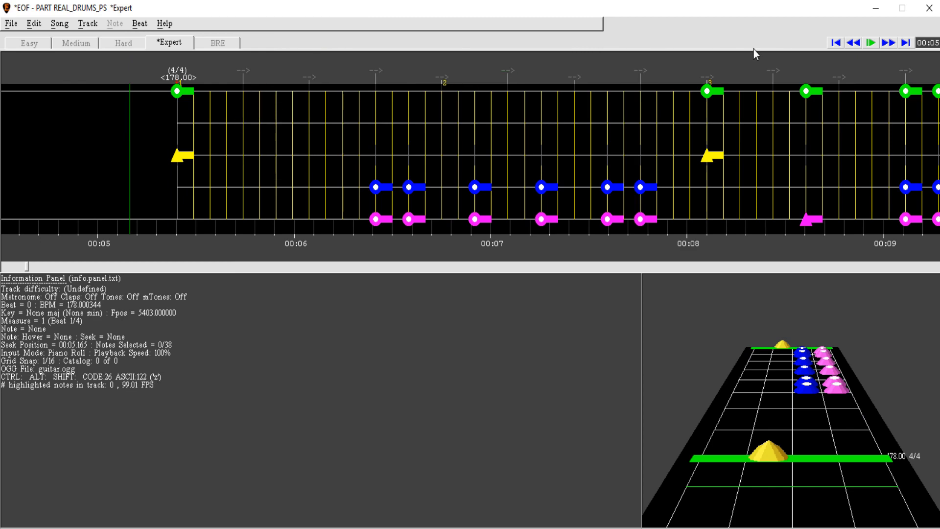
Step: Listen from about 16 seconds and add blue and purple notes to the green notes at about 16.86 and 18.21 seconds
click(899, 43)
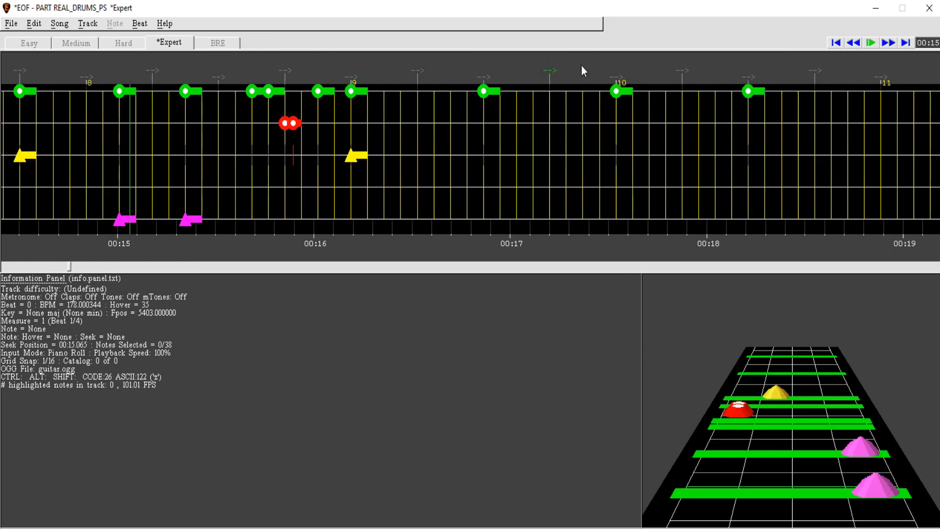
click(891, 42)
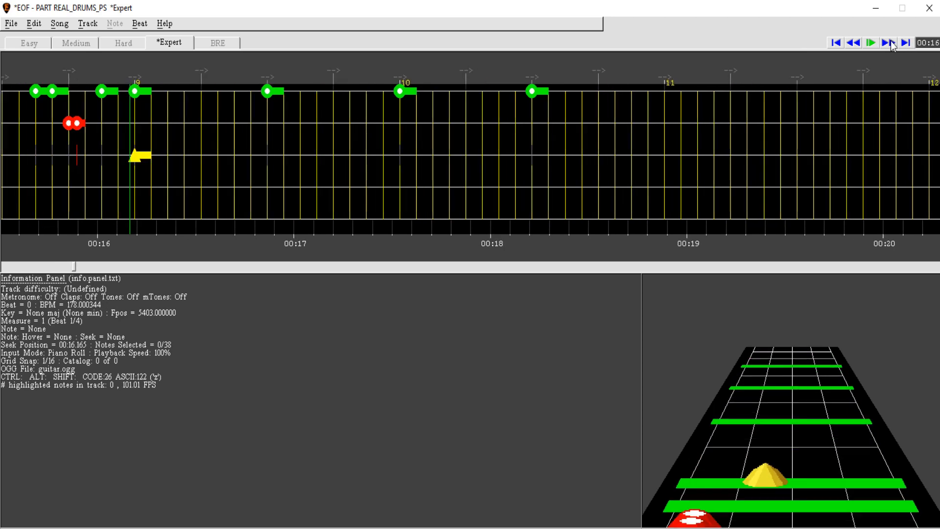
click(854, 44)
key(space)
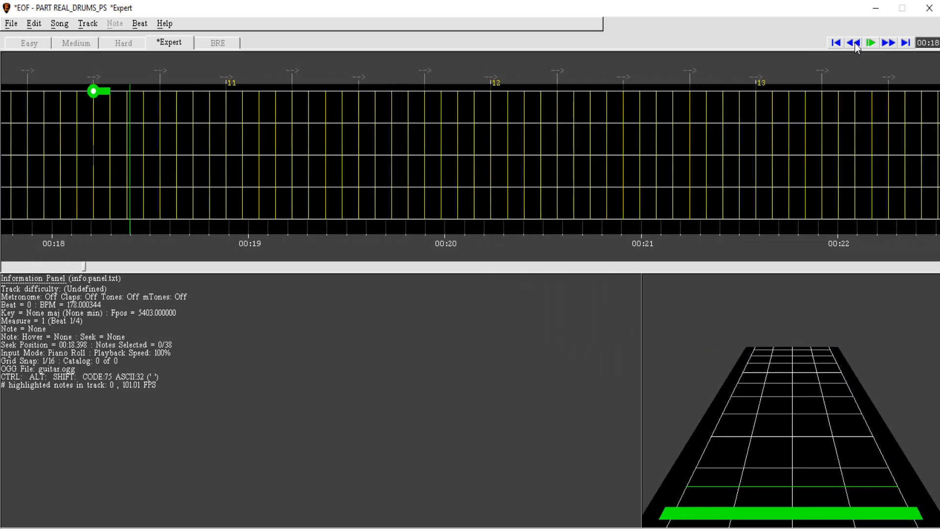
click(854, 44)
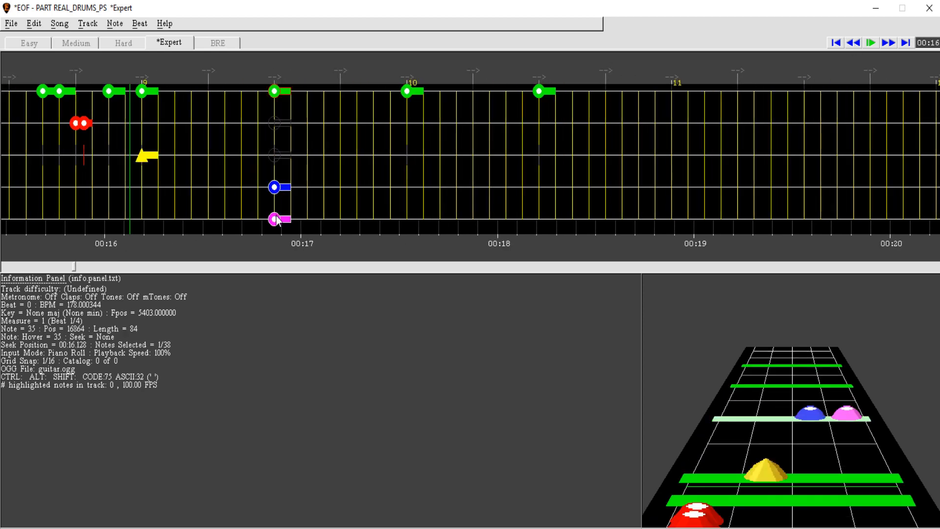
click(540, 181)
click(540, 219)
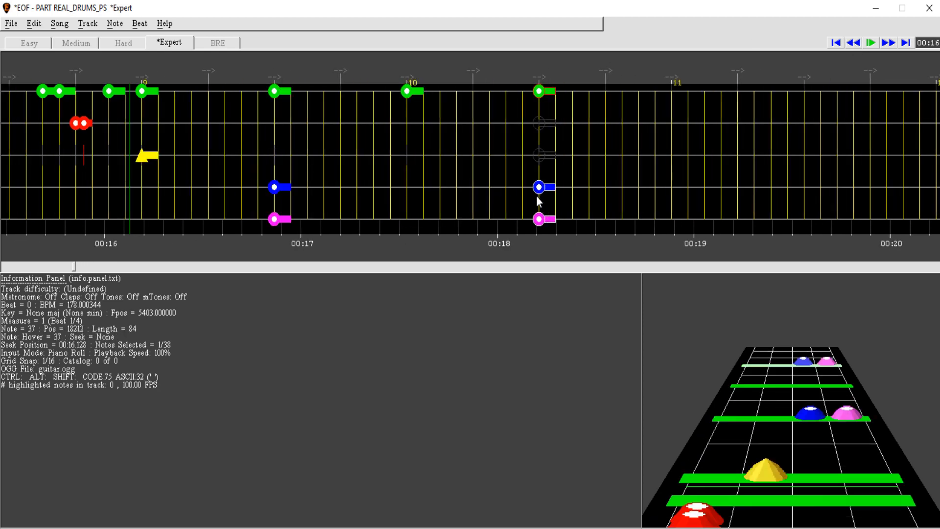
Step: Copy the green note and green-blue-purple hit from measure 10 and paste them at the start of measures 11 and 12
key(space)
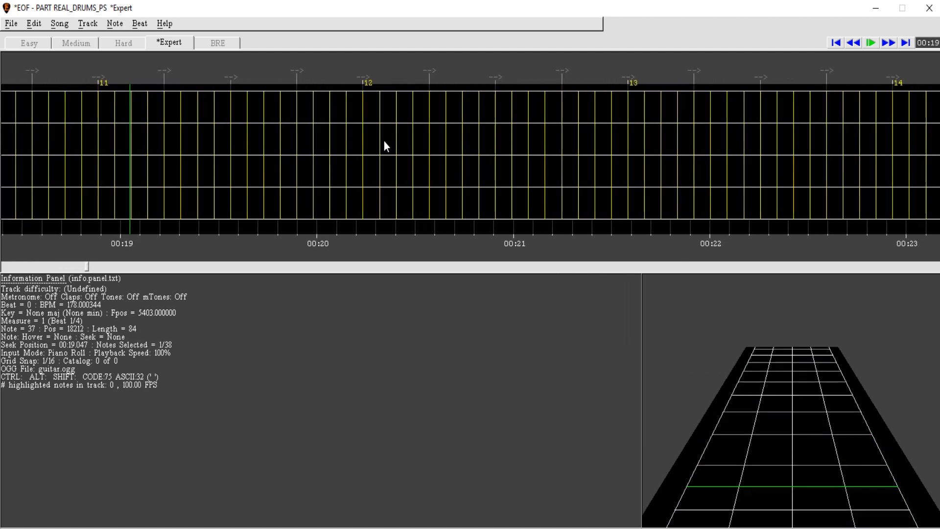
key(space)
click(849, 41)
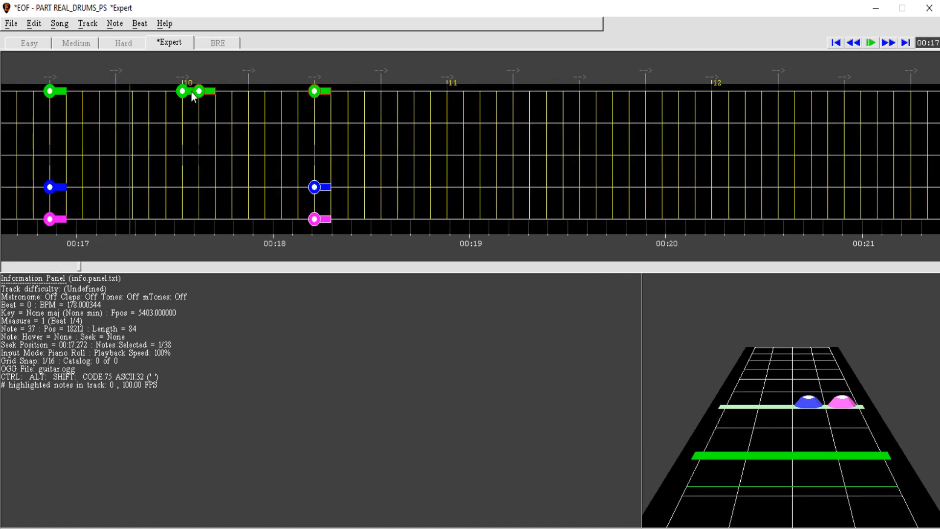
key(space)
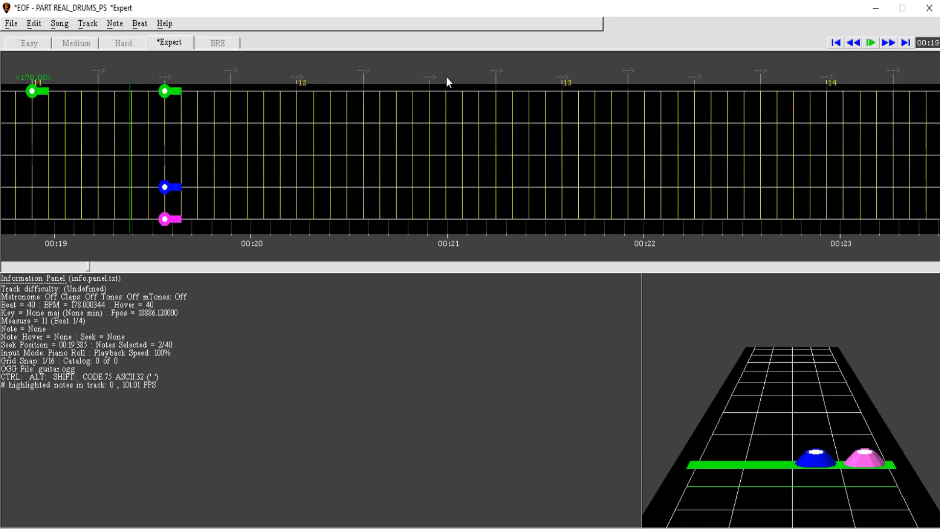
key(ctrl+v)
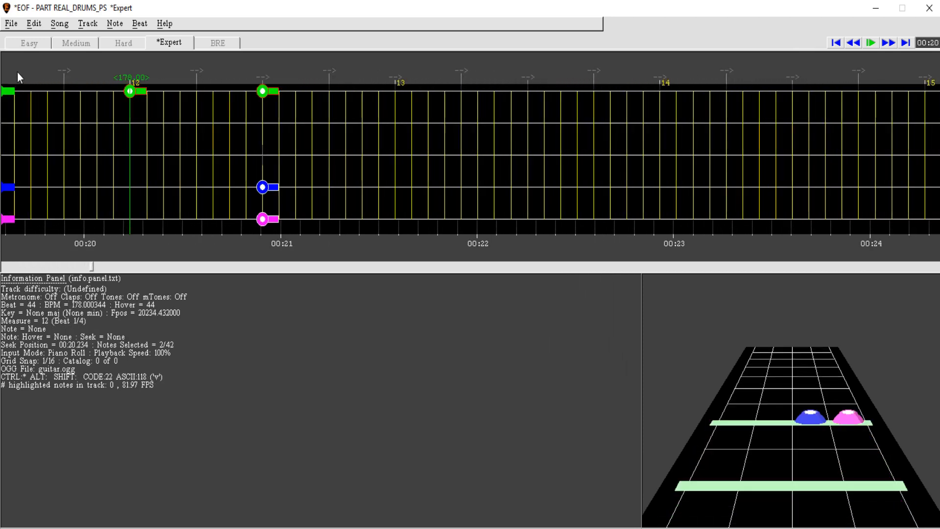
Step: Add green notes at about 20.74 and 20.82 seconds and replace the green-blue-purple hit at about 20.91 with a red note
key(space)
click(44, 92)
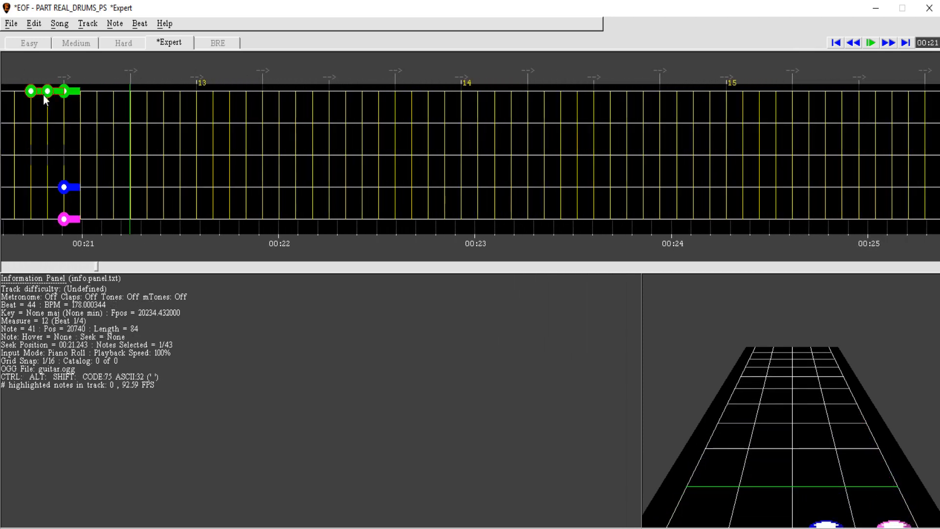
right_click(45, 94)
right_click(64, 93)
right_click(63, 187)
right_click(64, 219)
right_click(64, 123)
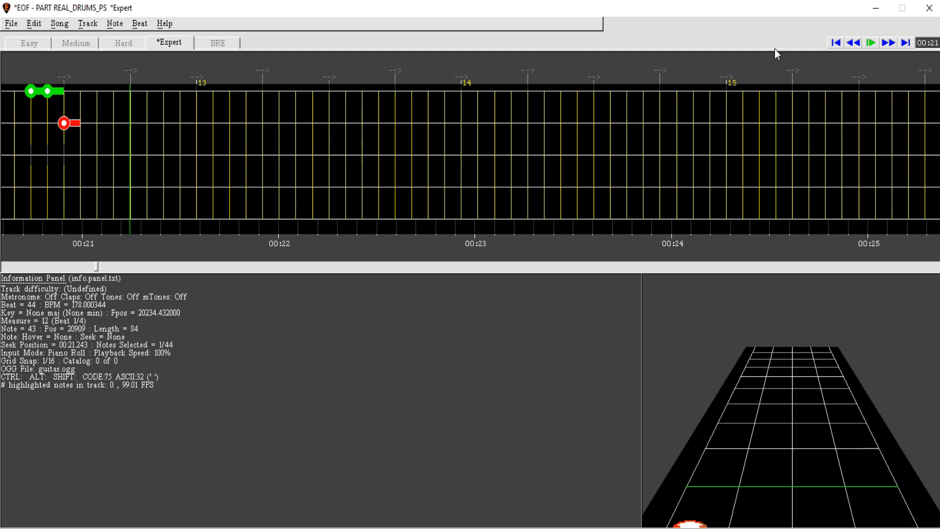
Step: Replay the measure 12 fill, set the grid snap to 1/32 and add a second red note at about 20.95 seconds
click(858, 45)
key(space)
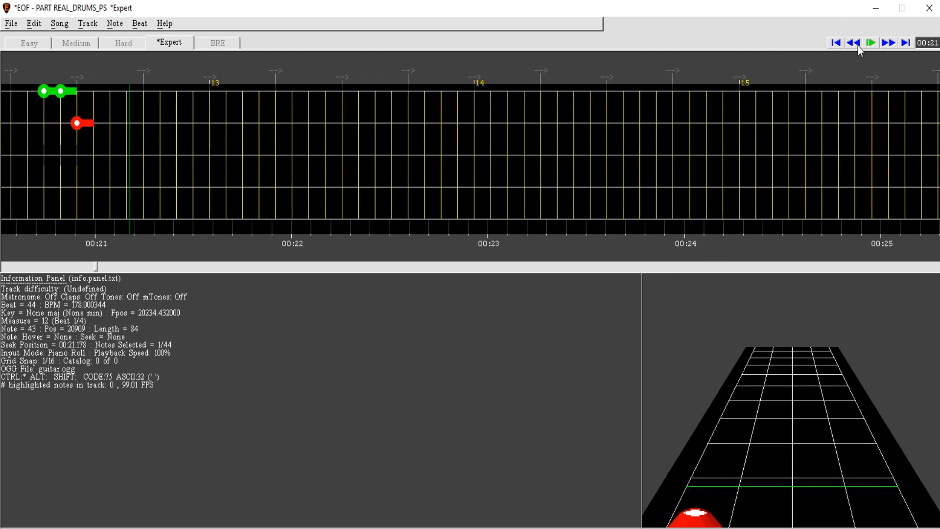
key(space)
click(858, 46)
key(ctrl+space)
key(ctrl+space)
click(857, 45)
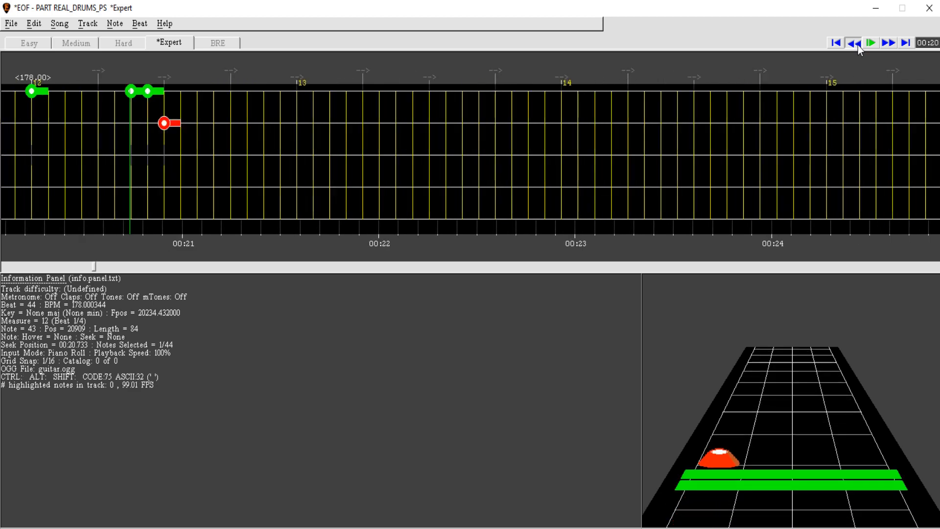
click(33, 23)
mouse_move(64, 137)
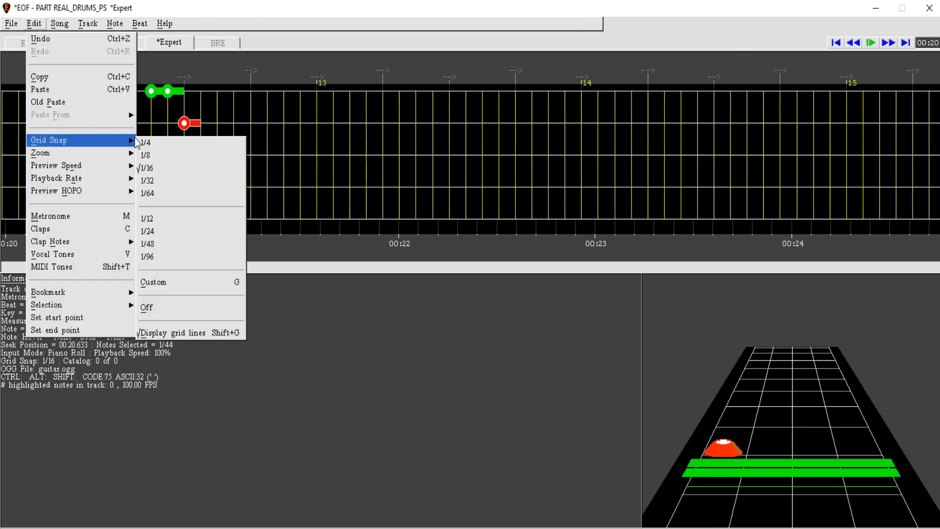
click(169, 180)
click(244, 91)
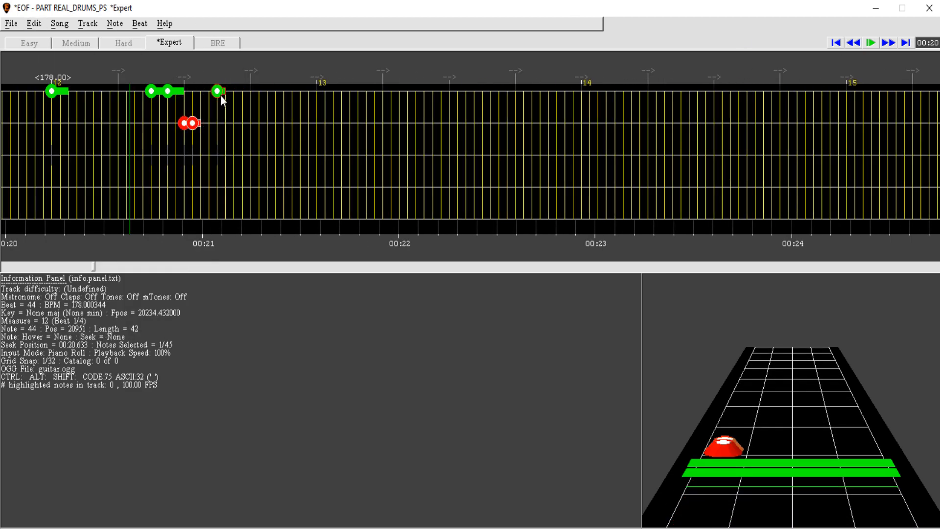
Step: Add a green note with a yellow cymbal at about 21.08 seconds and replay it
right_click(220, 95)
right_click(218, 155)
key(ctrl+y)
key(ctrl+space)
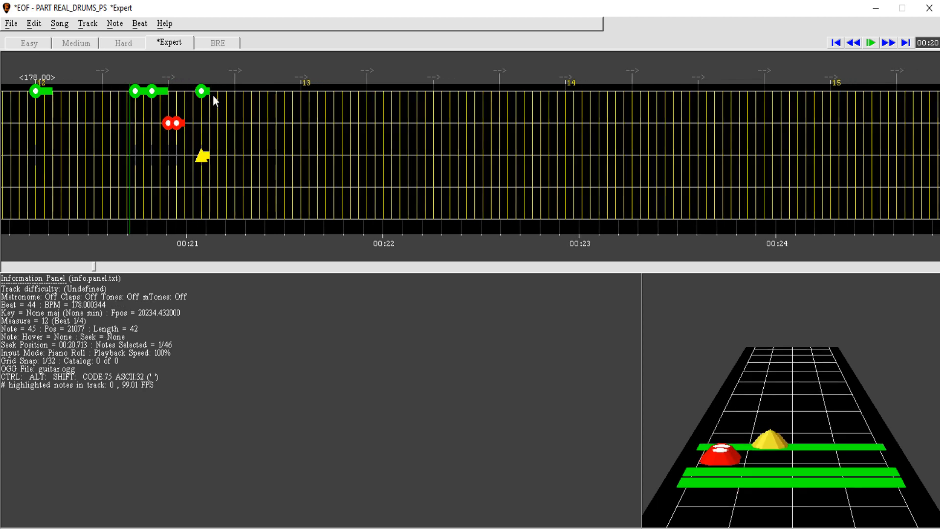
Step: Replay the section from about 16 seconds and replace the yellow cymbal at about 21.08 seconds with a blue cymbal
click(853, 43)
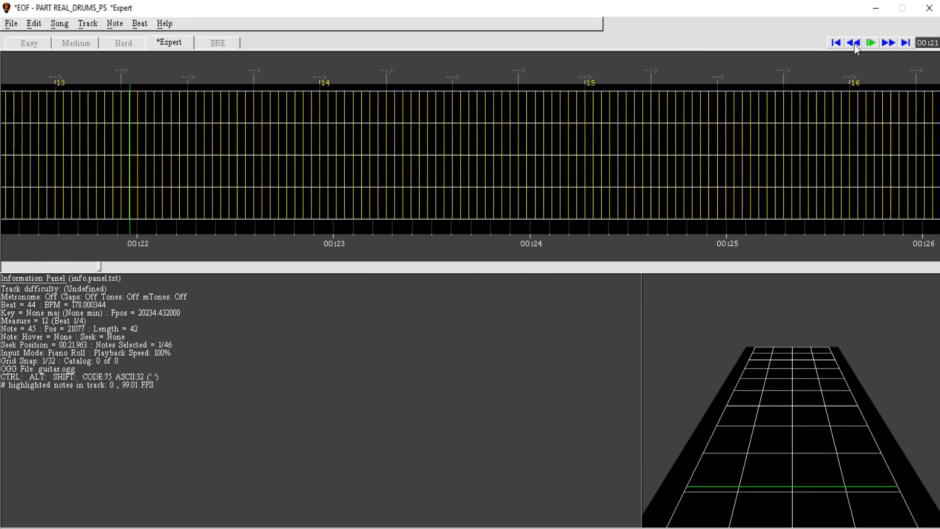
click(854, 45)
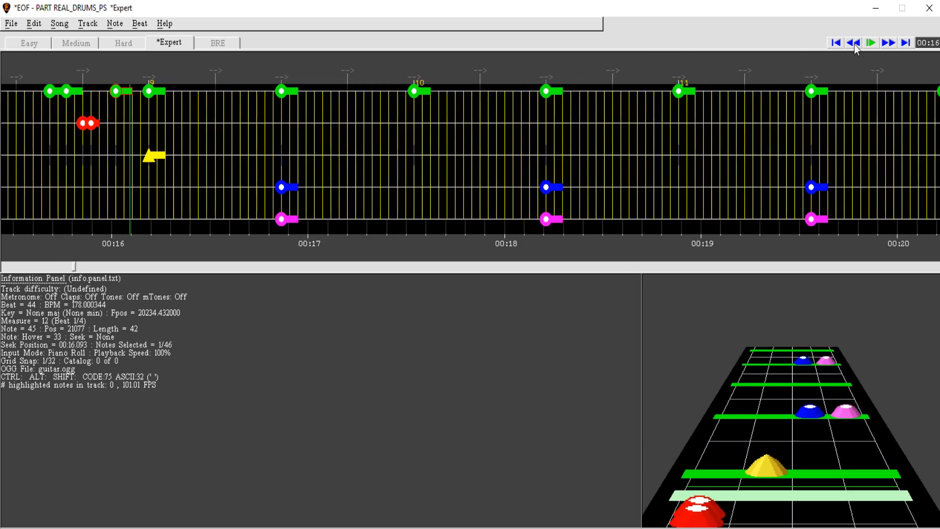
click(883, 46)
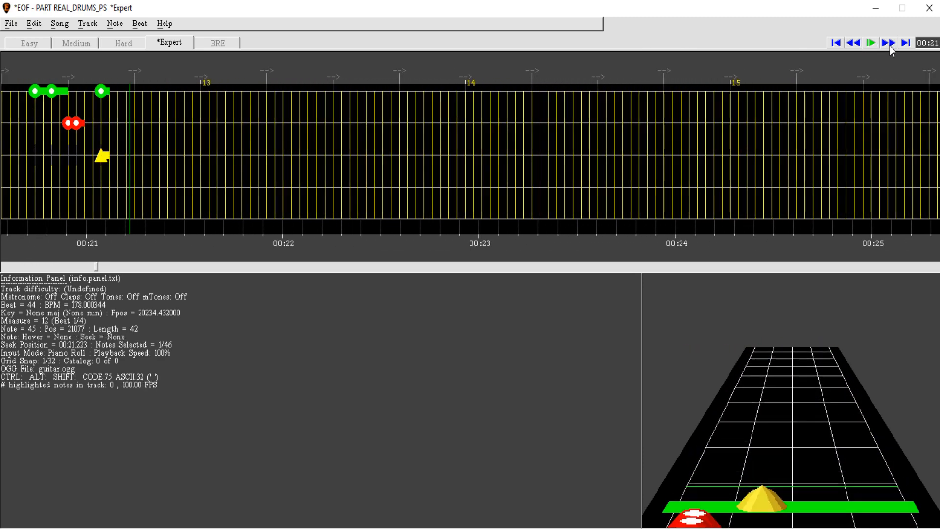
click(856, 45)
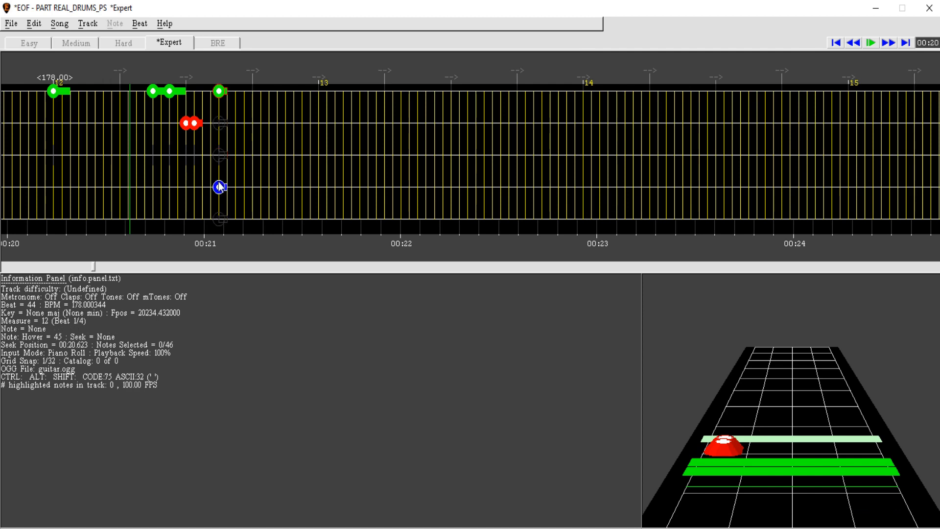
click(218, 187)
key(b)
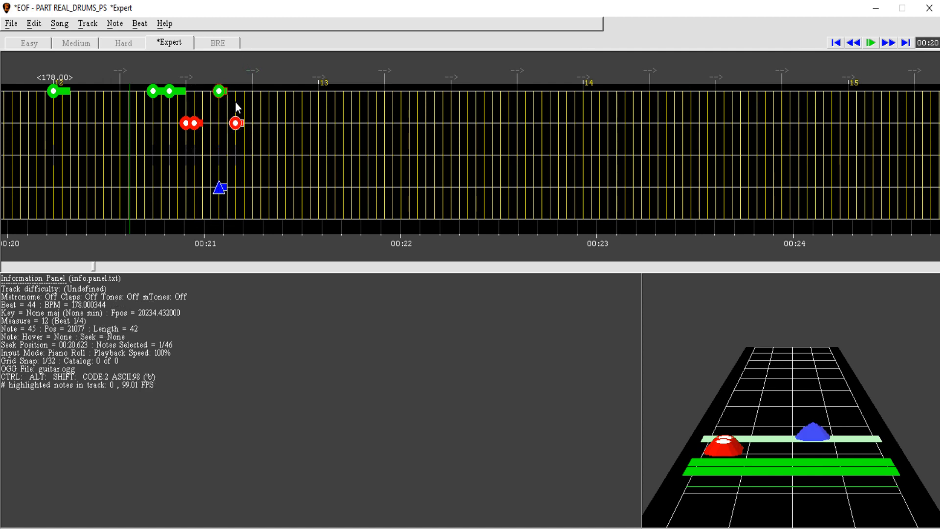
Step: Listen on and add a green note with a yellow cymbal at about 21.58 seconds, replaying the fill
key(space)
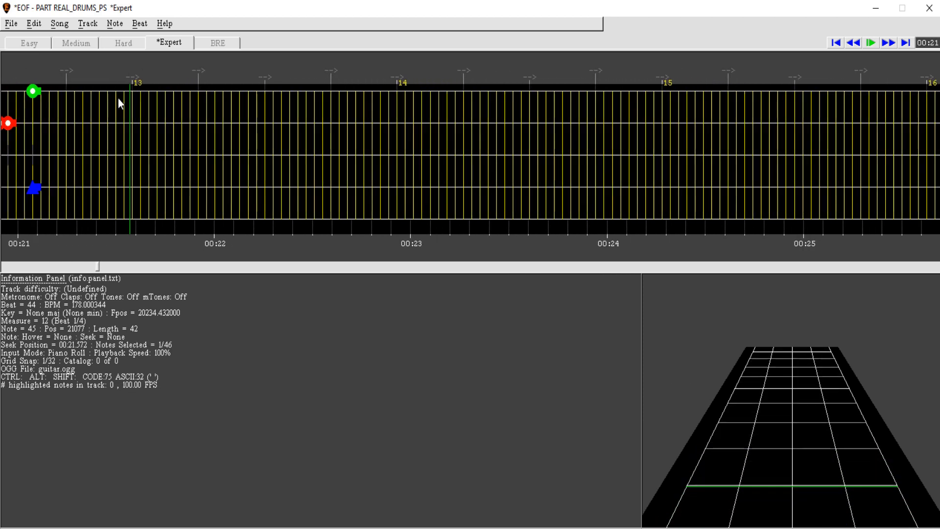
key(space)
right_click(107, 92)
key(y)
right_click(107, 156)
key(space)
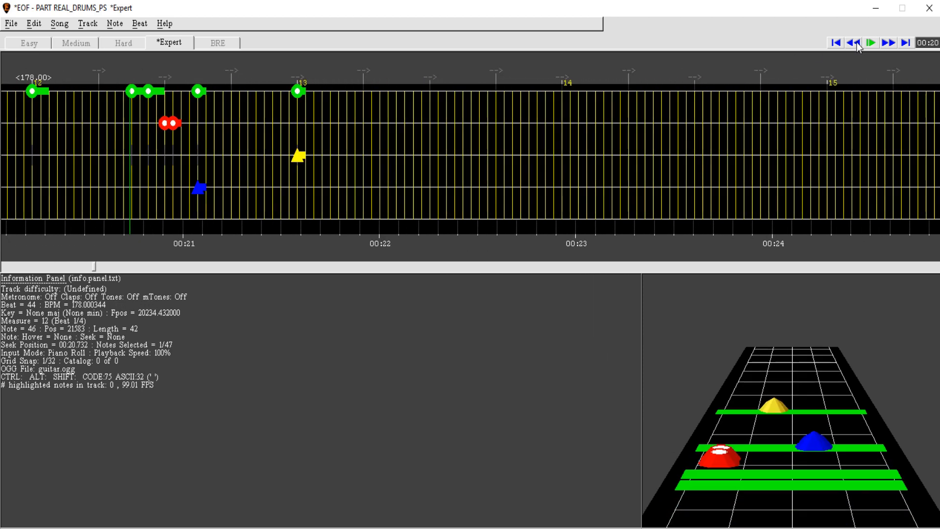
Step: Set the grid snap to 1/16 and add green, blue and pink notes together at about 21.92 seconds, beat 2 of measure 13
click(854, 43)
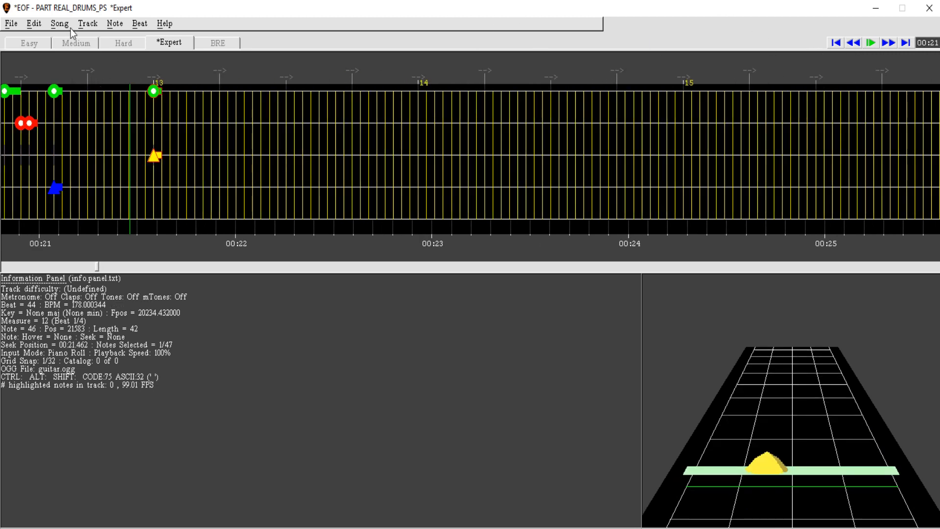
click(34, 24)
mouse_move(122, 141)
click(198, 154)
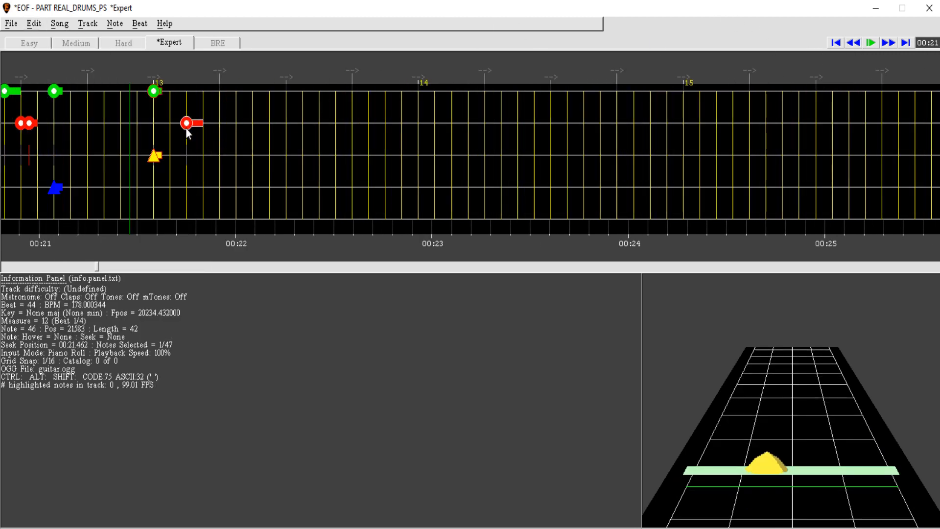
right_click(219, 93)
right_click(219, 185)
right_click(220, 215)
Step: Add a green note on beat 3 and green, blue and pink notes together on beat 4 of measure 13
right_click(288, 92)
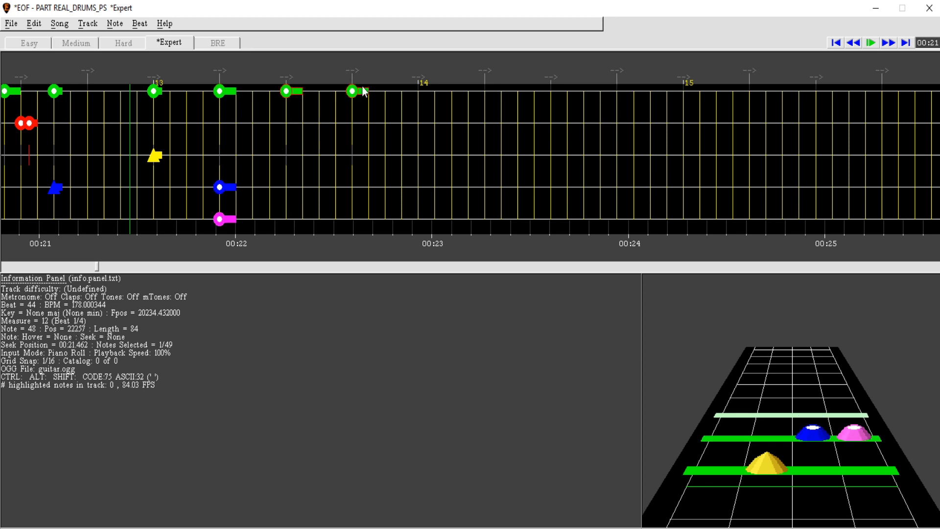
right_click(364, 90)
right_click(357, 91)
right_click(368, 90)
right_click(349, 188)
right_click(349, 216)
key(space)
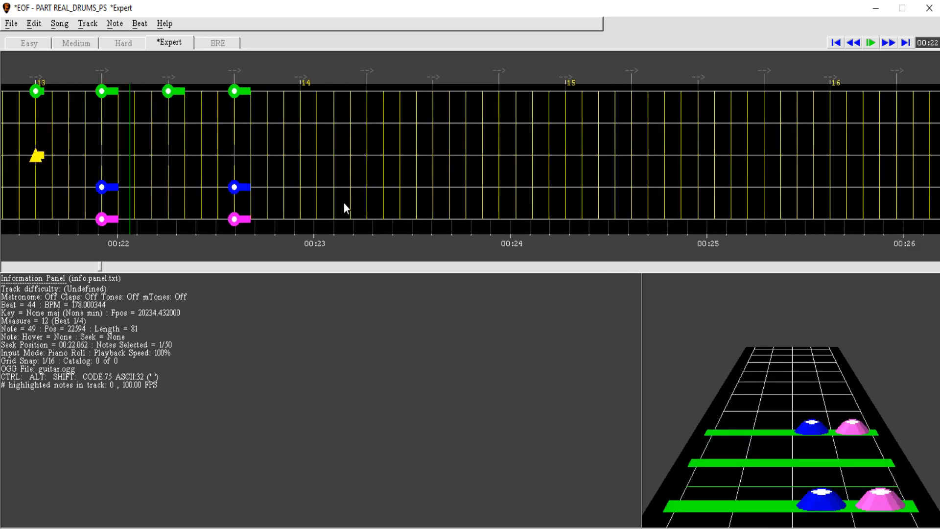
Step: Chart measure 14 with green notes on all four beats and added blue and pink notes on beats 2 and 4
key(space)
right_click(80, 92)
right_click(146, 92)
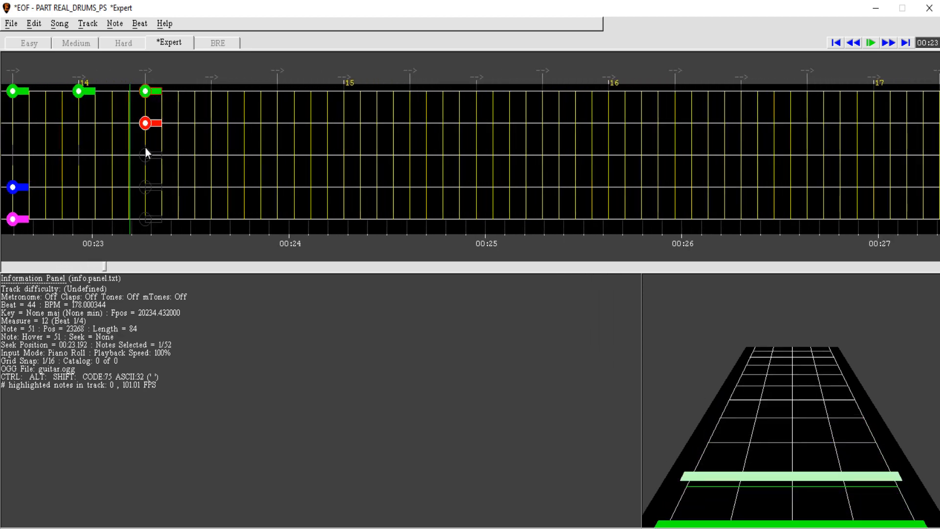
right_click(146, 187)
right_click(147, 215)
right_click(211, 91)
right_click(277, 91)
right_click(277, 187)
right_click(278, 218)
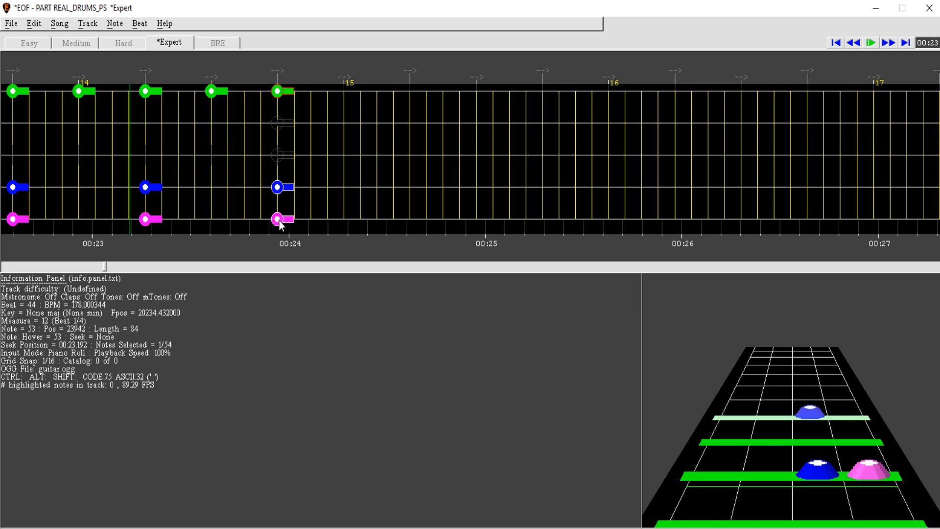
Step: Listen on, add a green and a red note at the start of measure 15, and replay the passage from about 24 seconds
key(space)
key(space)
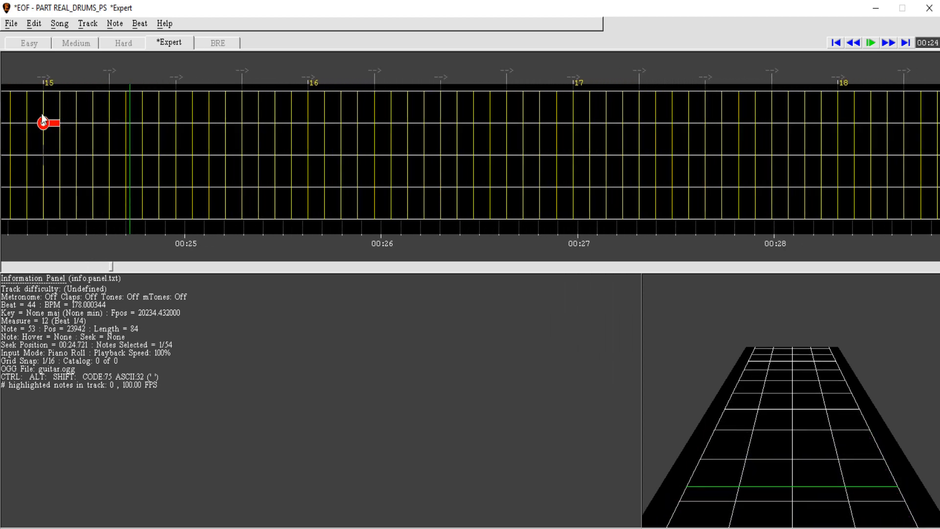
right_click(43, 122)
right_click(193, 91)
right_click(43, 91)
click(857, 43)
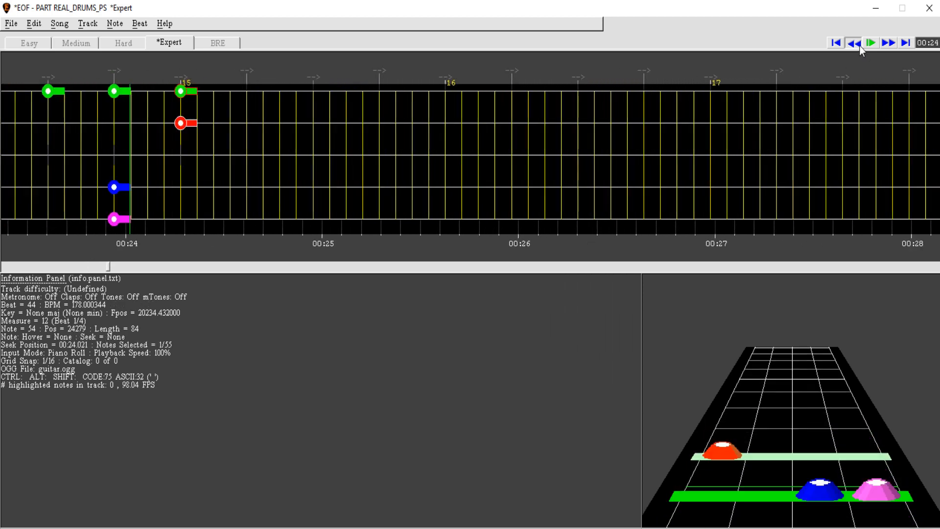
key(space)
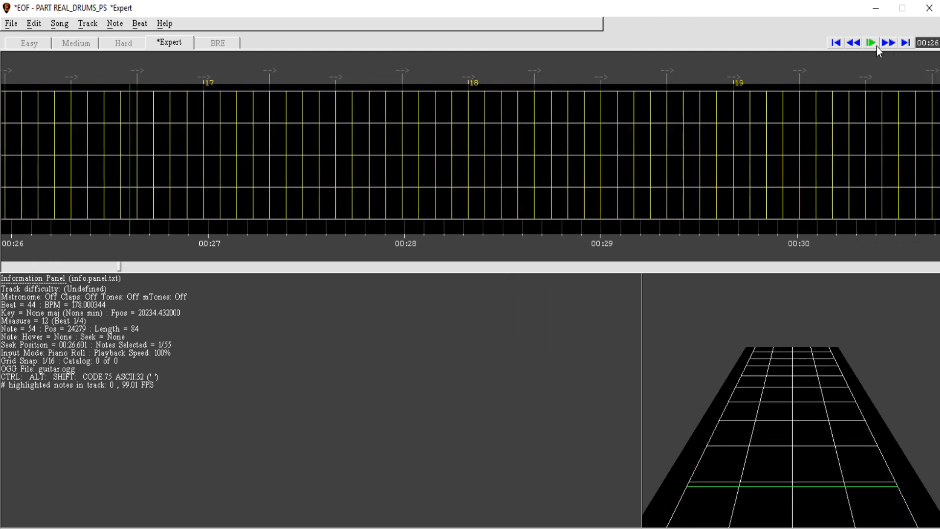
click(855, 44)
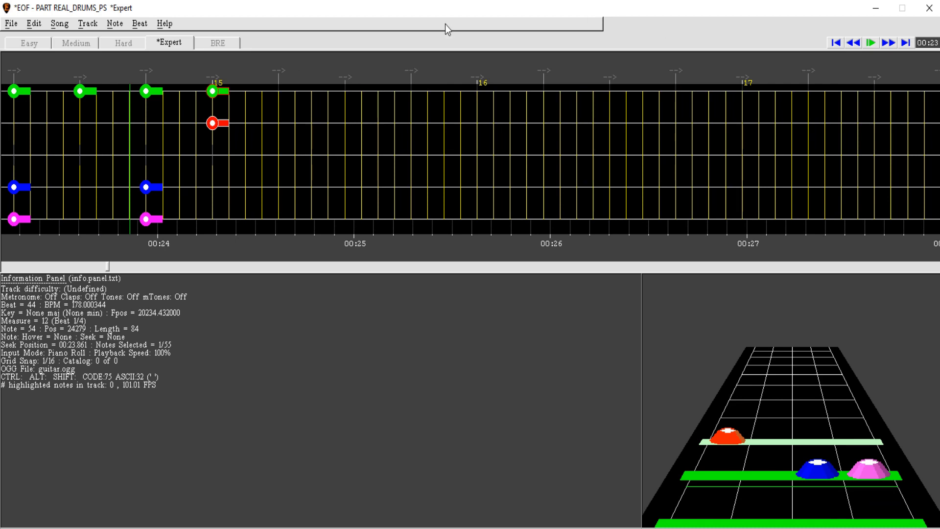
Step: Fill the first two beats of measure 15 with red sixteenth notes, marking the red note on each beat as a rim shot
drag(203, 124, 221, 122)
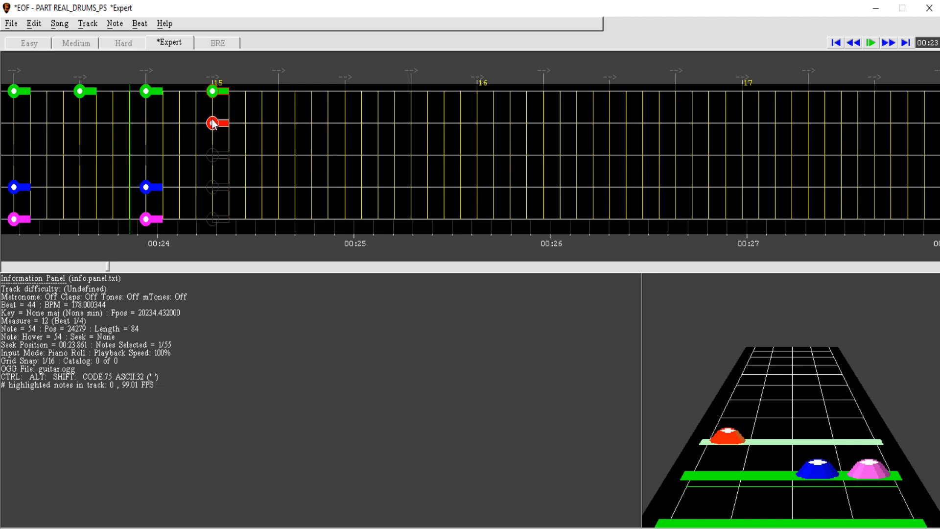
click(229, 123)
click(246, 123)
click(262, 123)
click(295, 123)
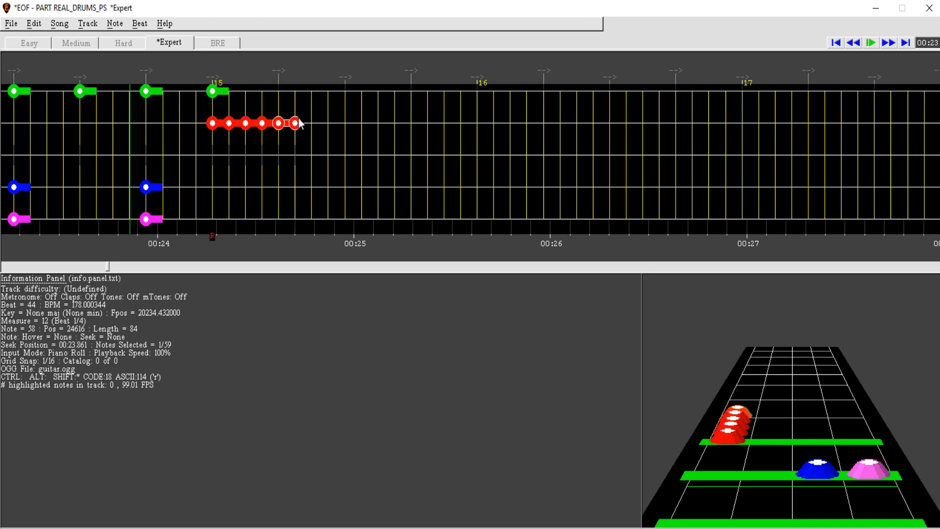
click(313, 123)
click(330, 123)
Step: Add green notes on beats 2 and 3 of measure 15 along the red roll
click(266, 91)
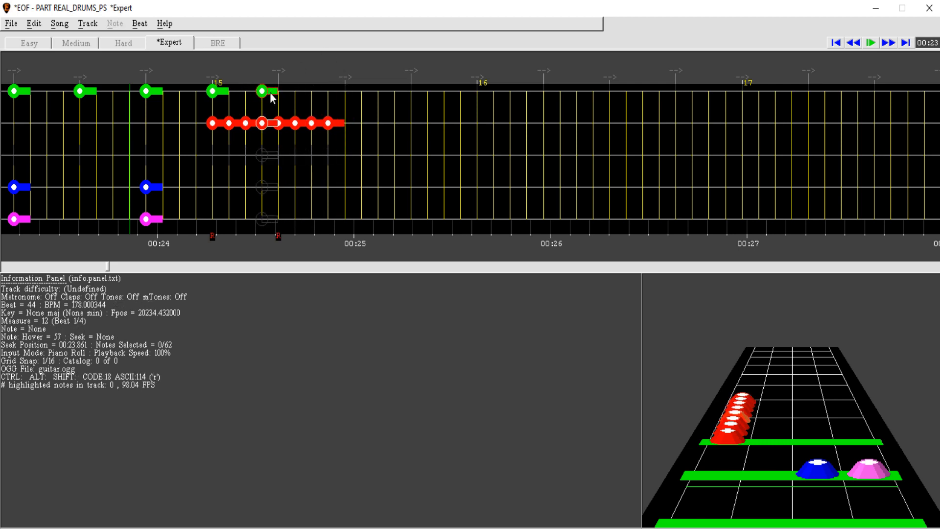
right_click(281, 92)
right_click(346, 92)
Step: Copy the two-beat roll from the start of measure 15 and paste it at beat 3 of measure 15 and the start of measure 16
click(215, 93)
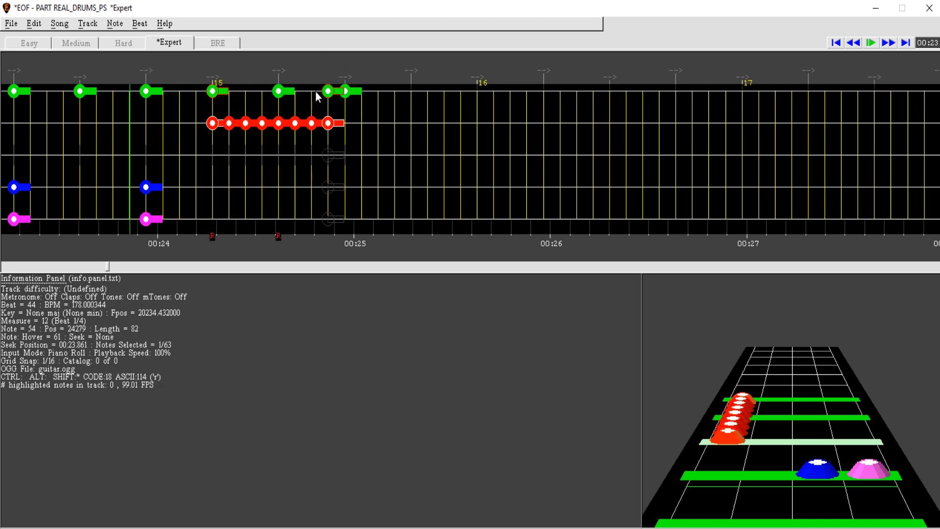
shift+click(328, 123)
key(ctrl+c)
click(342, 72)
key(ctrl+v)
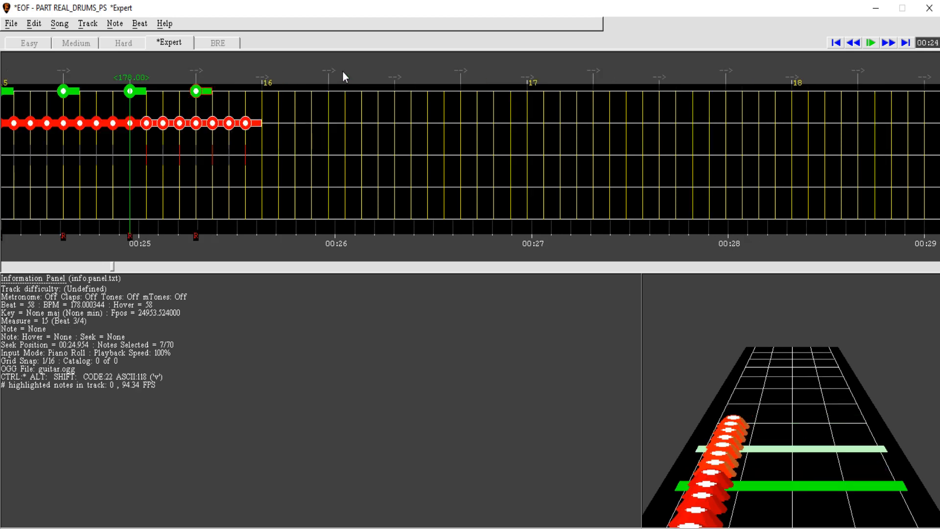
click(269, 73)
key(ctrl+v)
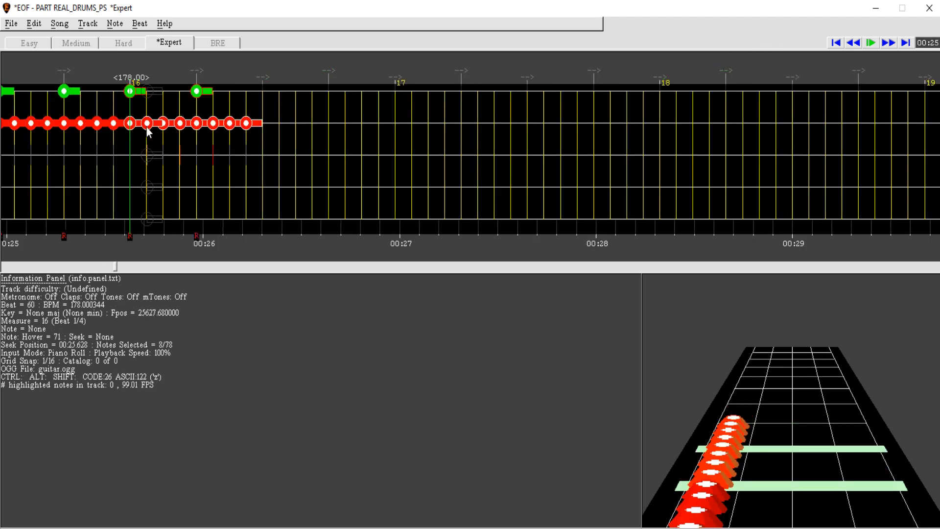
key(ctrl+z)
key(ctrl+v)
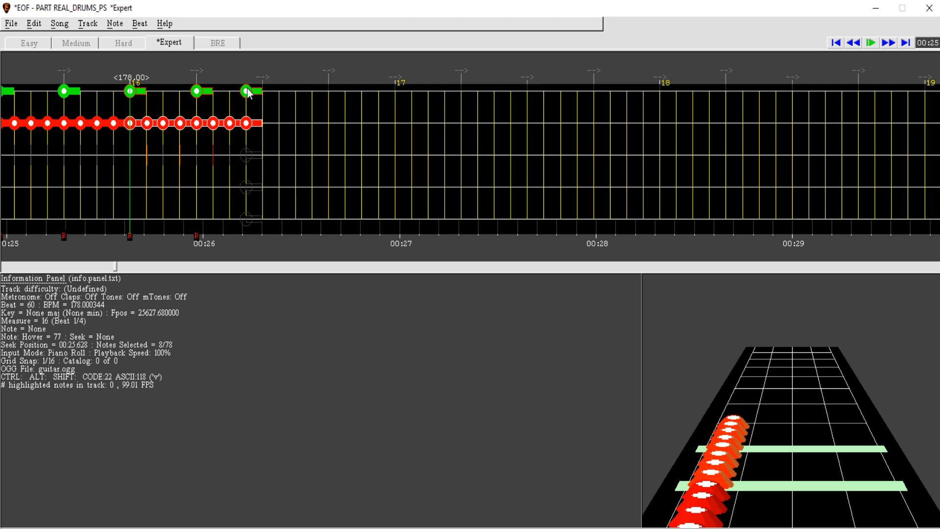
key(ctrl+shift+r)
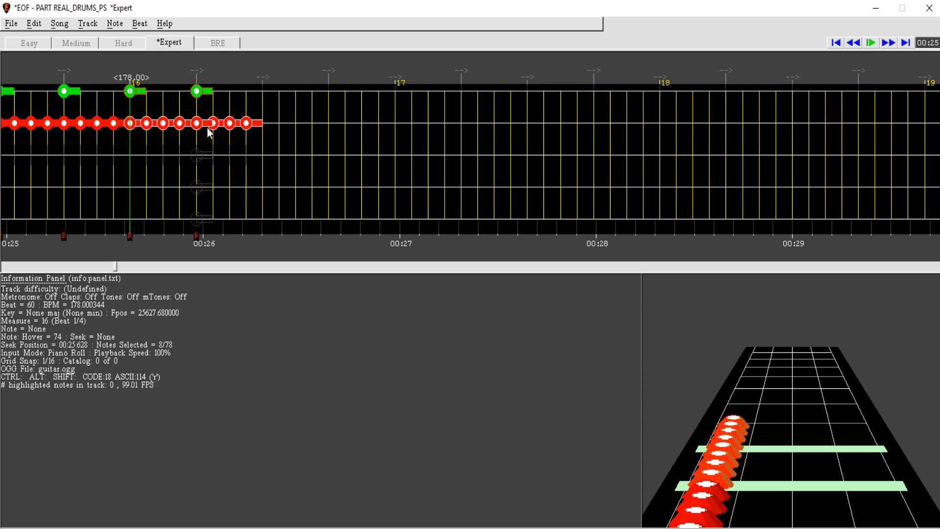
Step: Go back to about 23.6 seconds, look at the grid snap options and replay the roll through measures 15 and 16
click(854, 44)
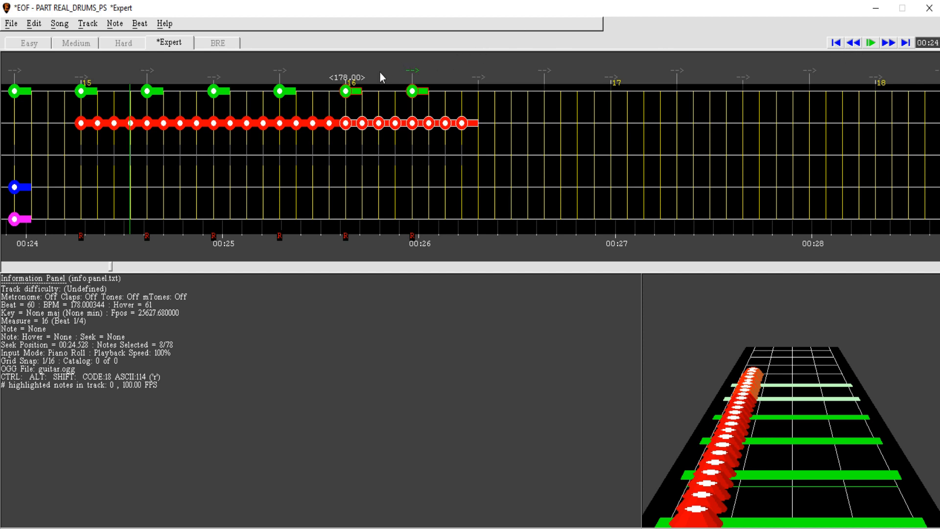
click(854, 44)
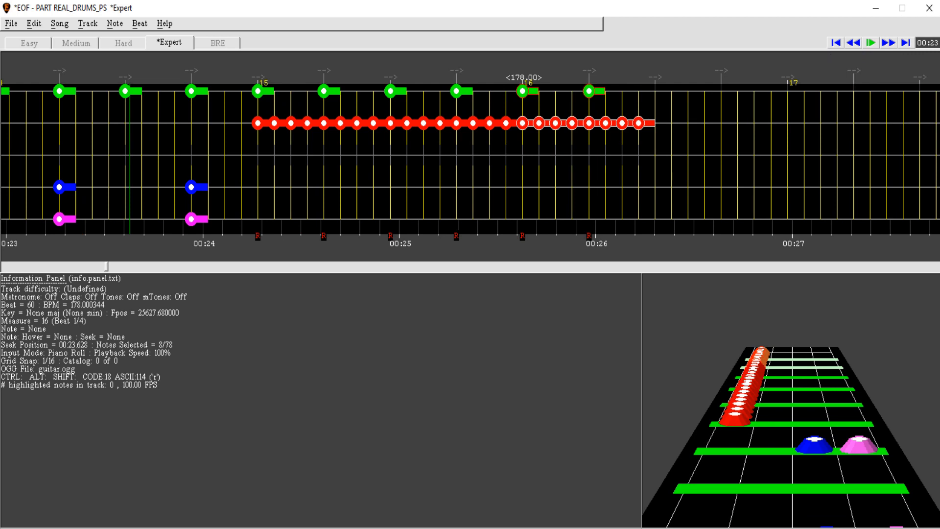
click(34, 23)
mouse_move(74, 140)
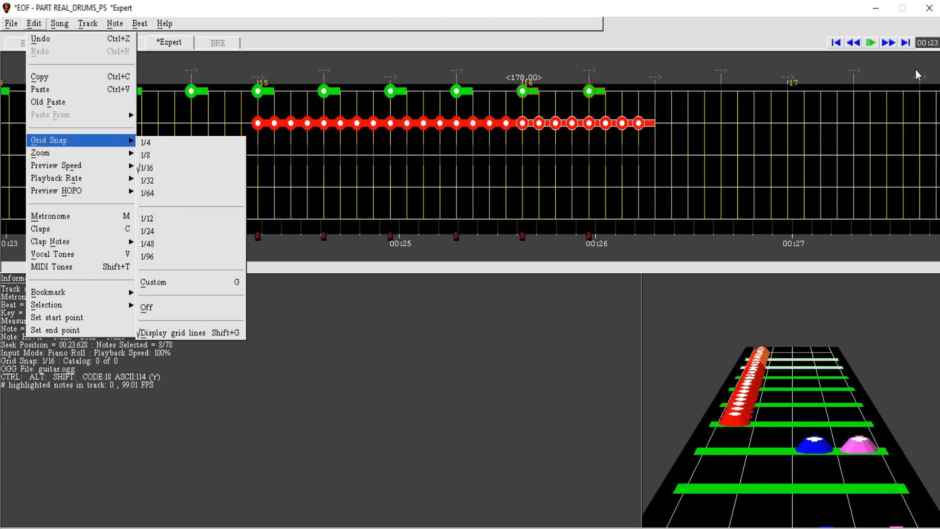
click(892, 47)
click(856, 46)
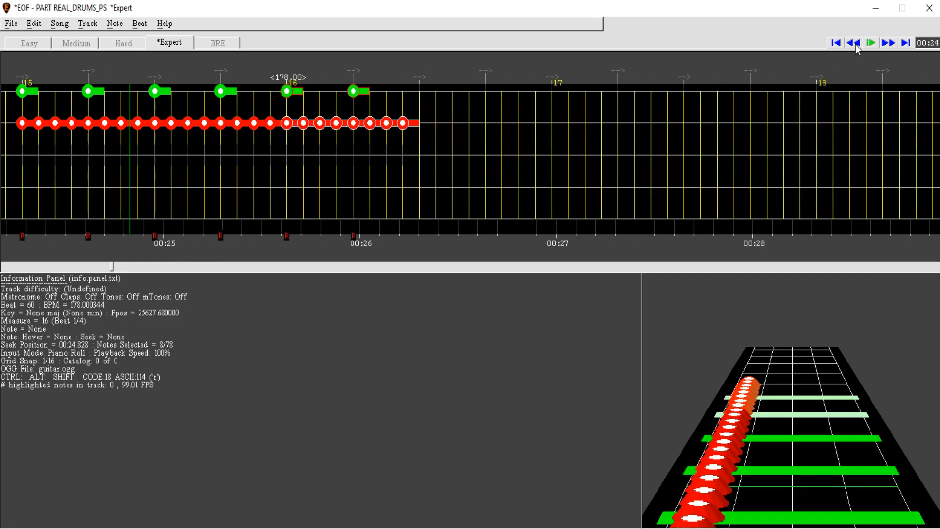
key(space)
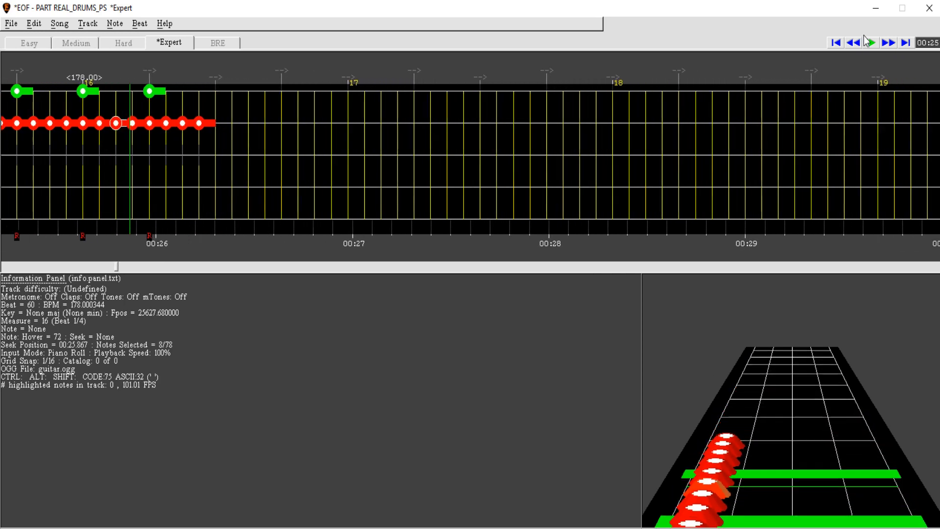
Step: Extend the measure 16 roll with red sixteenth notes marked as rim shots from about 26.30 to 26.55 seconds, then play it
click(854, 43)
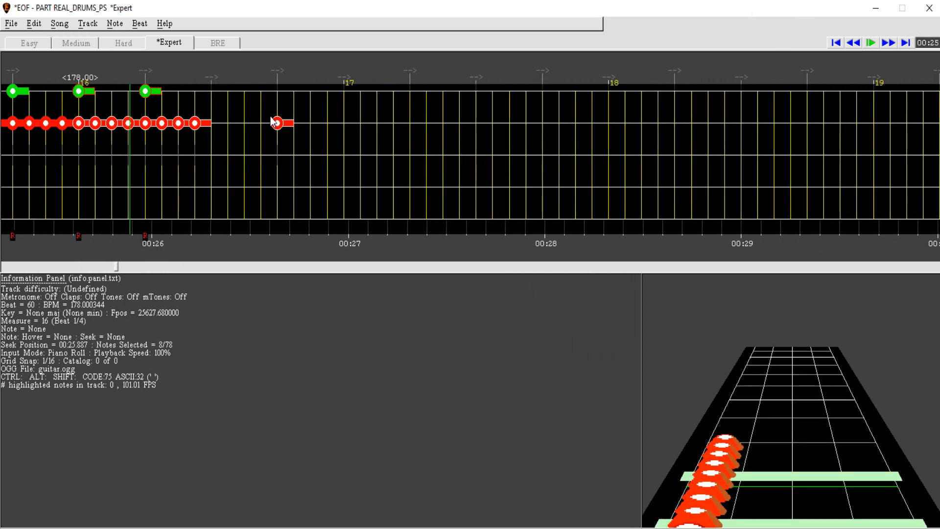
click(228, 123)
click(244, 122)
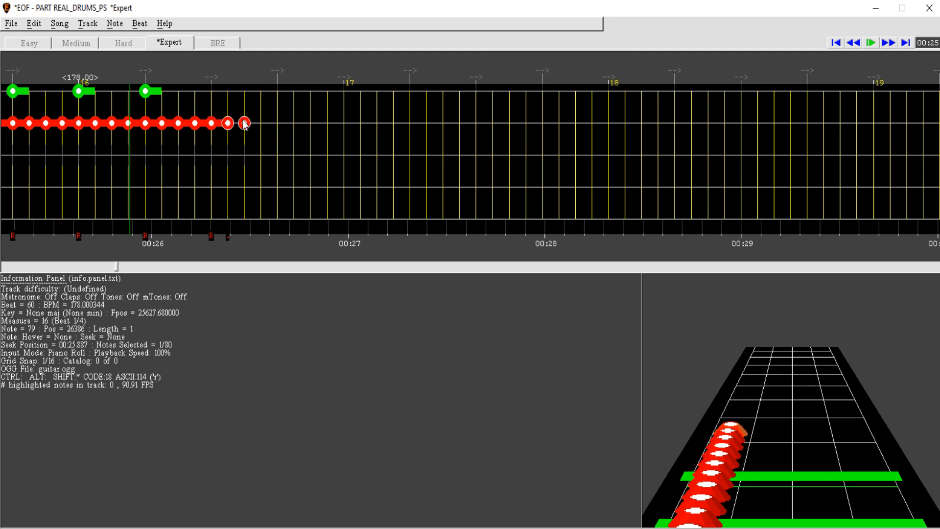
click(261, 123)
key(ctrl+space)
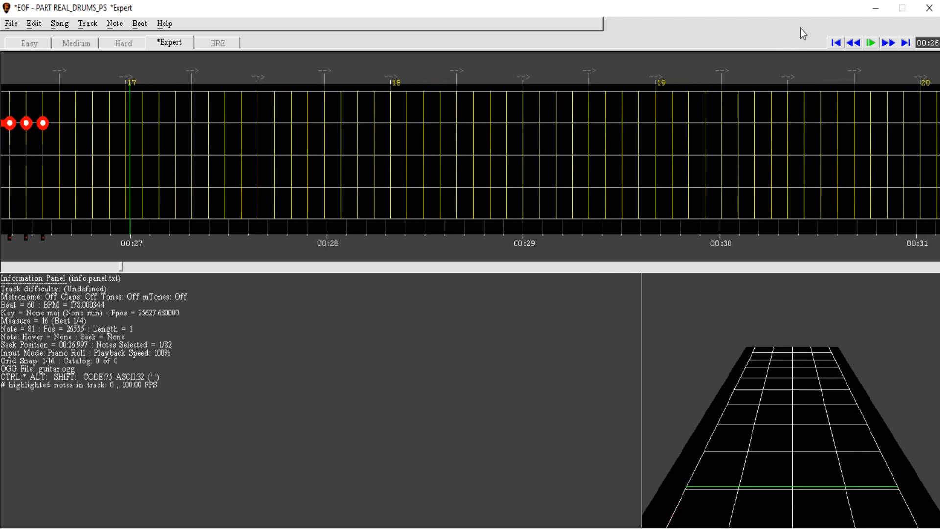
Step: Finish the measure 16 fill with red, yellow and two blue notes plus green notes, and start measure 17 with green and a yellow cymbal
key(space)
click(335, 123)
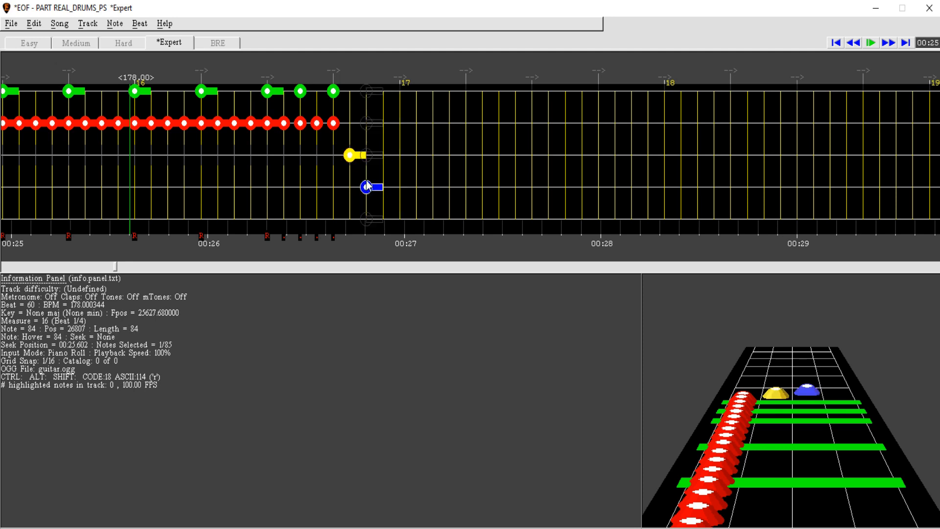
click(383, 187)
key(space)
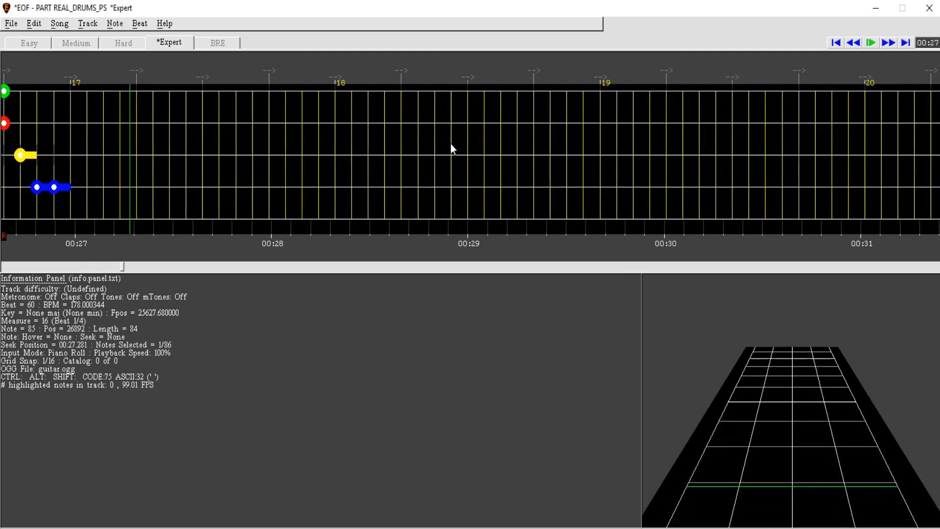
key(space)
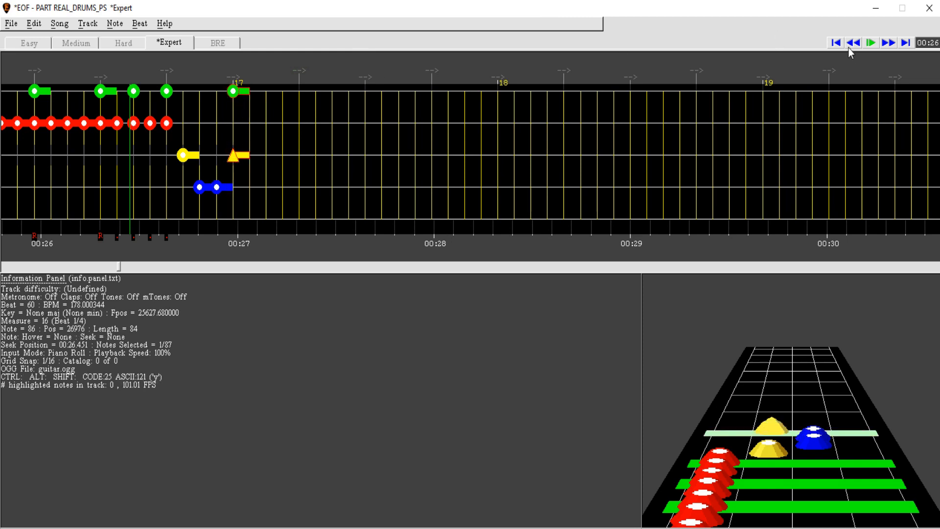
Step: Replay the chart from about 5.6 seconds and review the fill leading into measure 17
drag(853, 44, 858, 47)
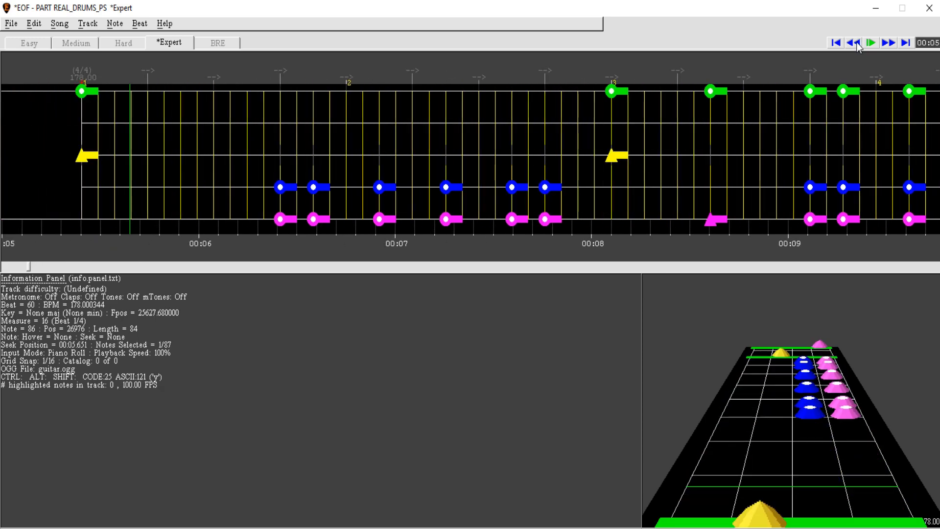
key(space)
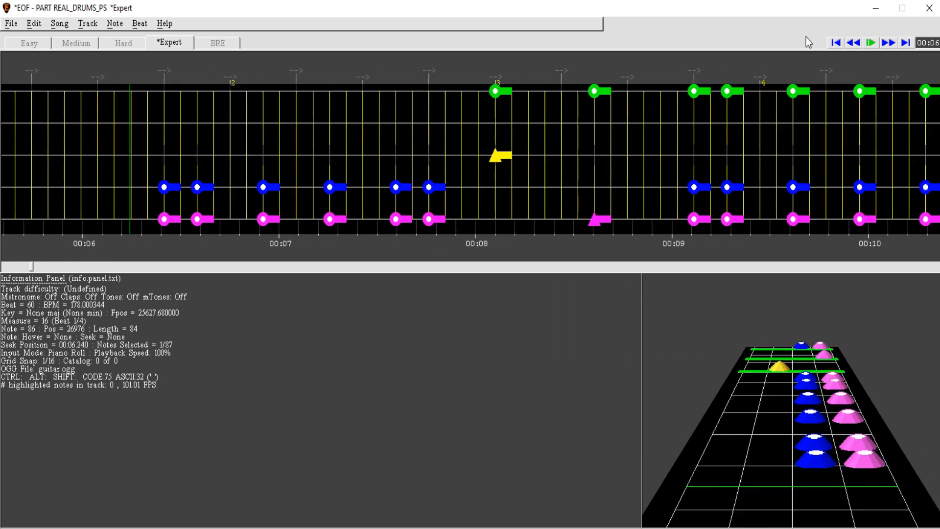
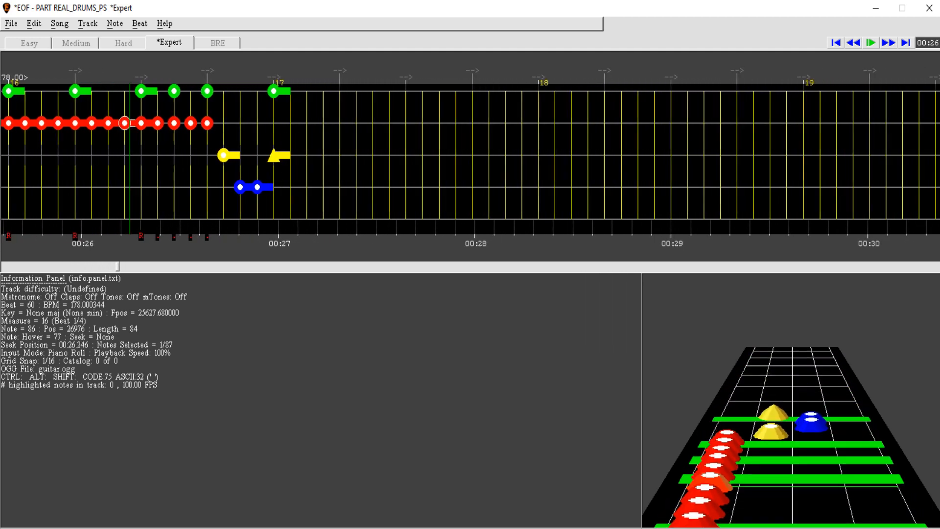
click(860, 44)
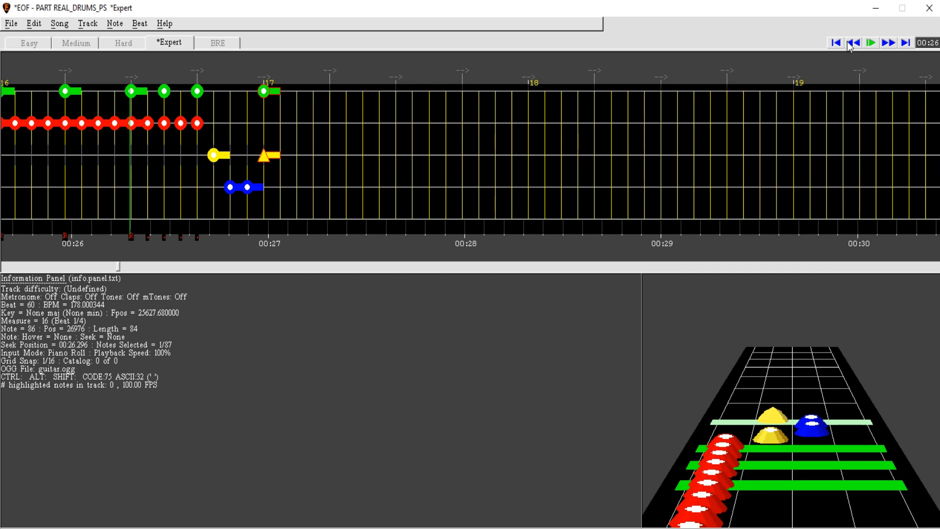
click(890, 43)
click(856, 44)
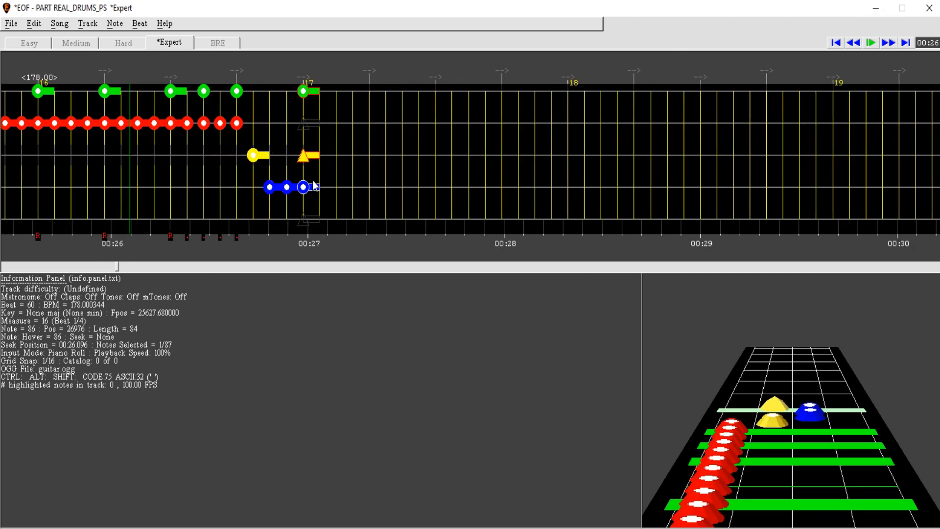
click(889, 43)
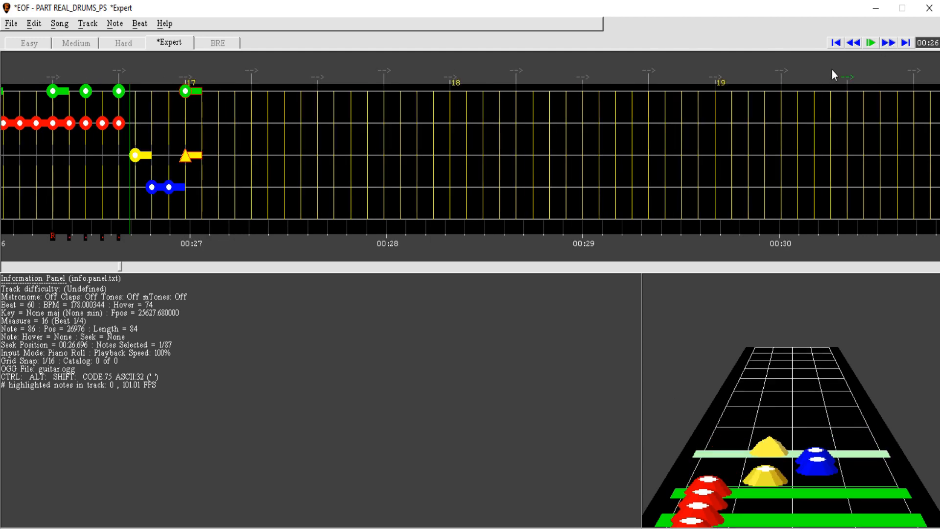
Step: Chart yellow open hi-hat cymbals on every beat from beat 2 of measure 17 to the start of measure 19
key(space)
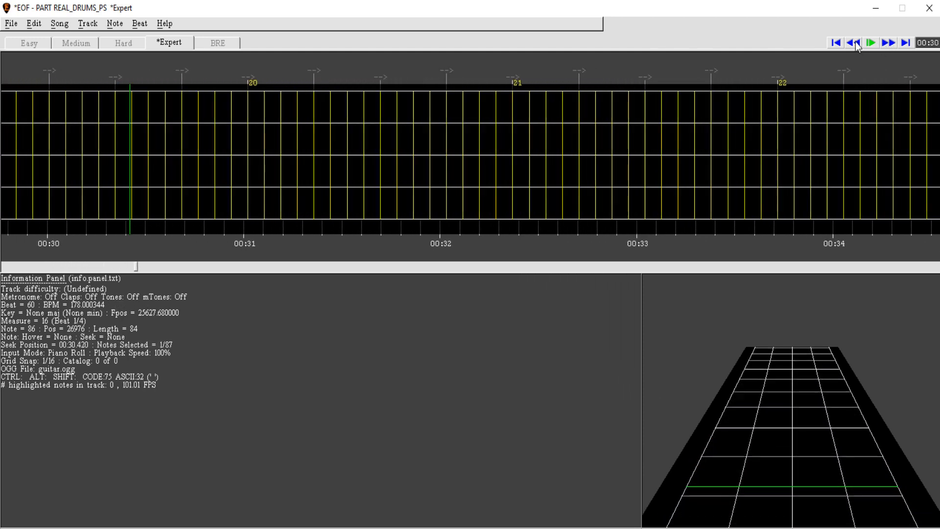
click(854, 43)
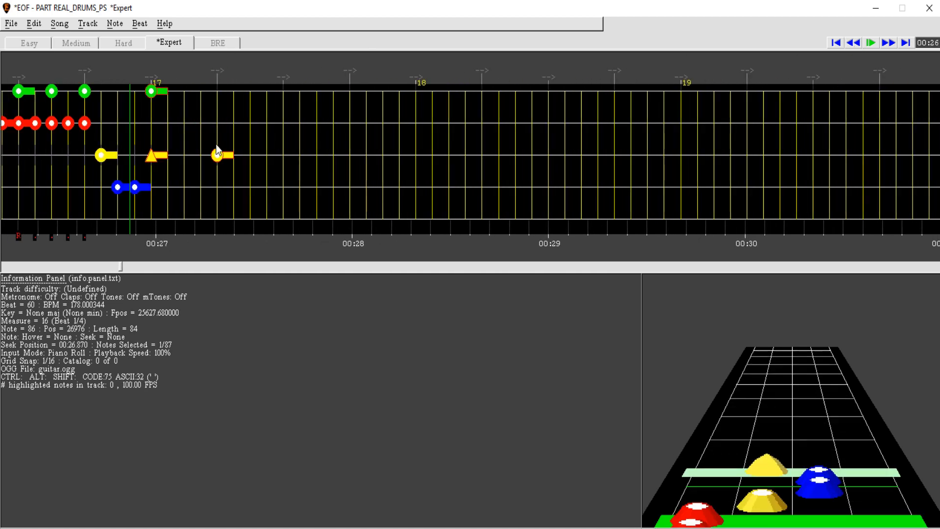
click(217, 146)
key(shift+o)
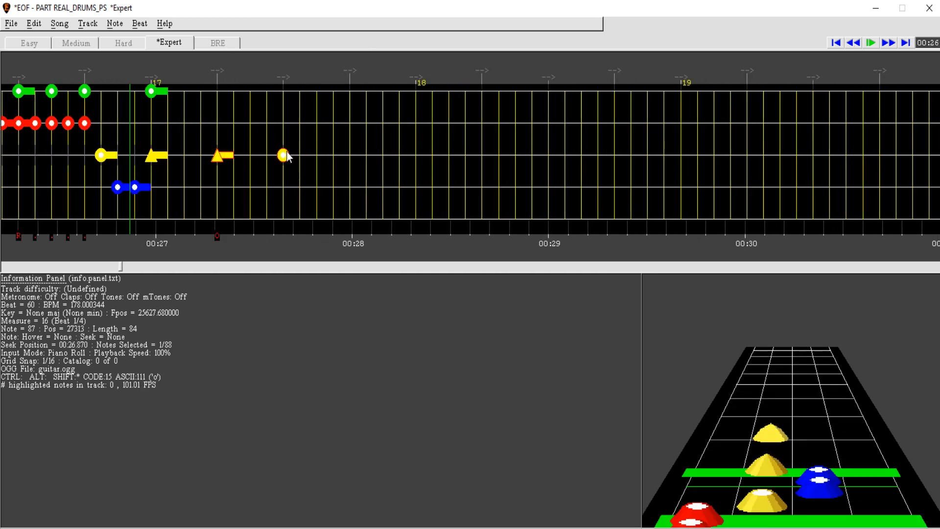
click(282, 156)
click(350, 156)
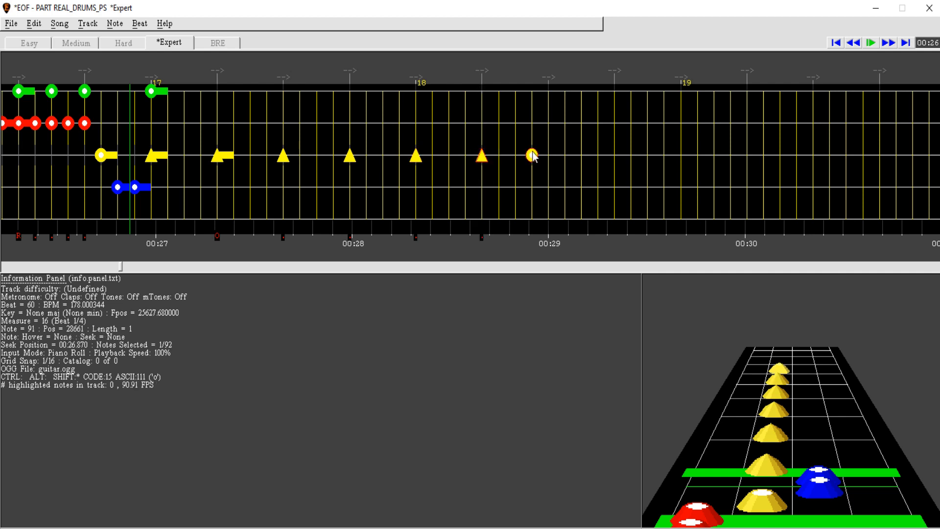
click(684, 155)
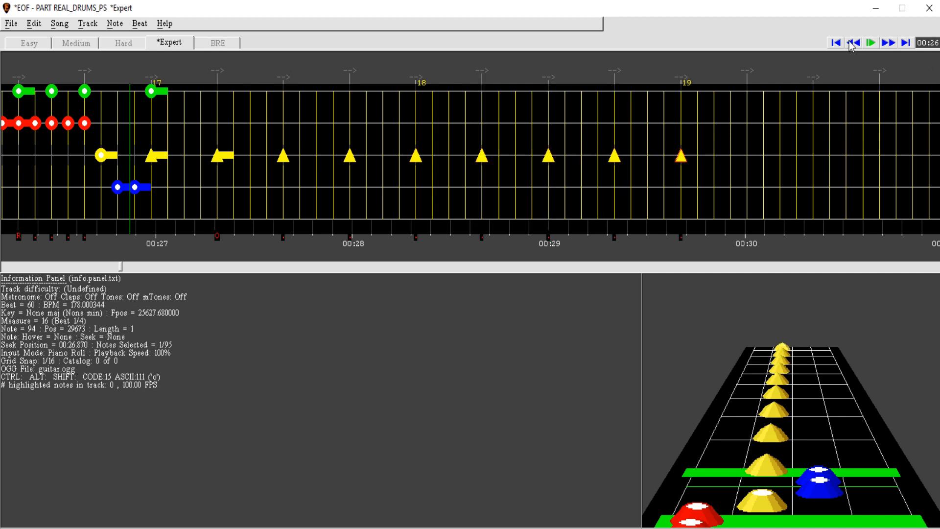
Step: Play back the new cymbals and add red notes on beat 3 of measures 17 and 18
key(space)
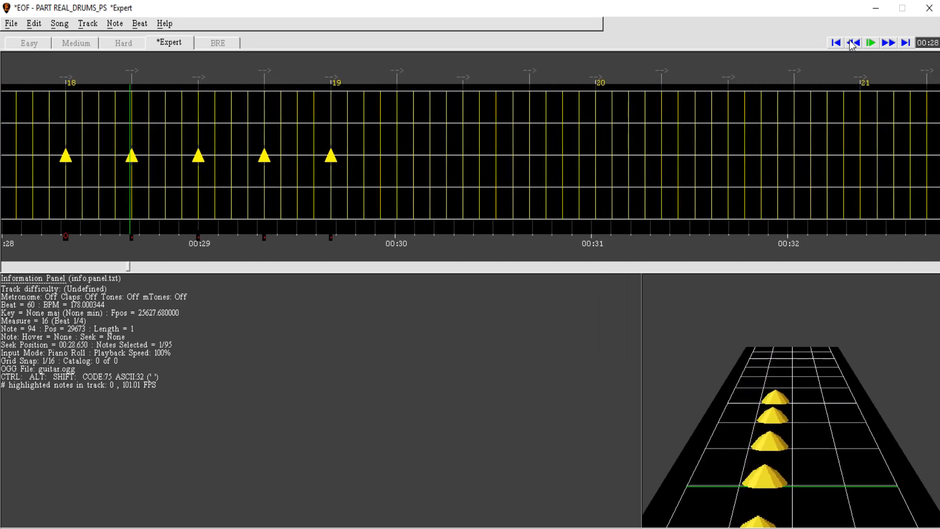
click(853, 43)
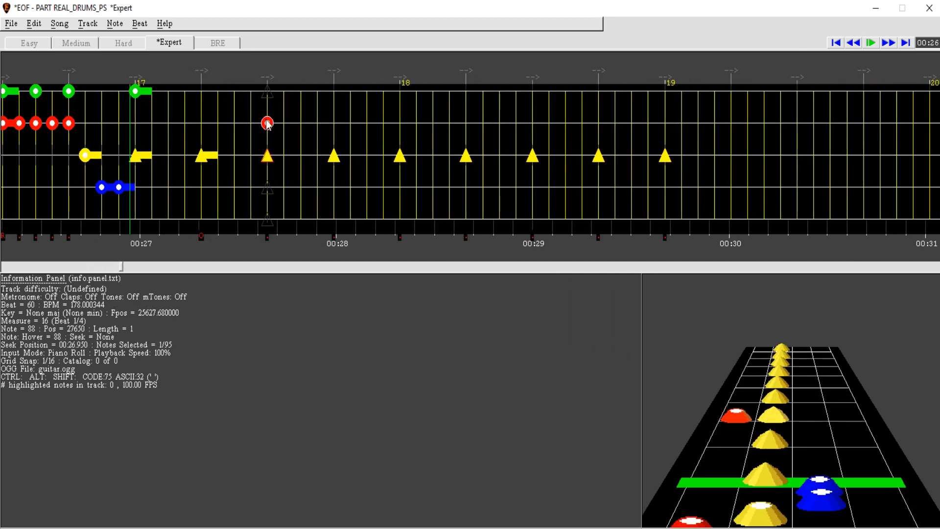
drag(405, 114, 533, 127)
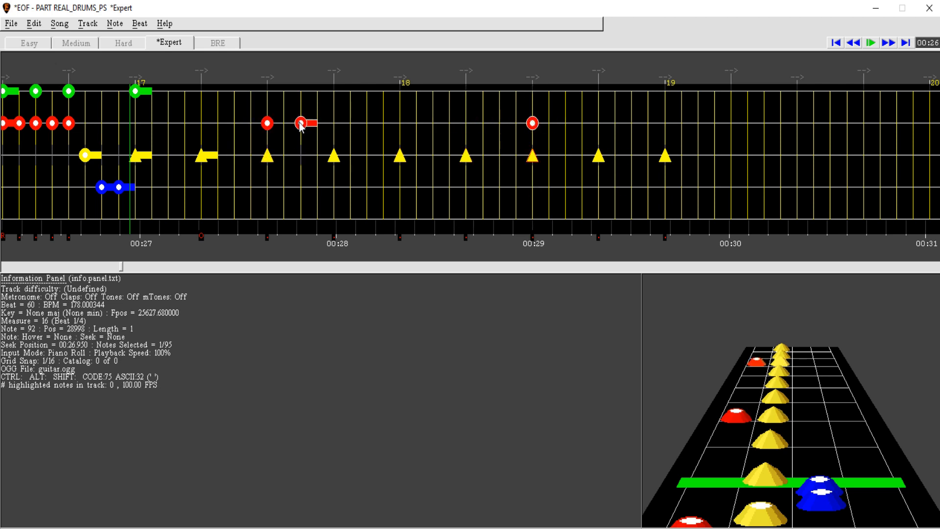
click(888, 43)
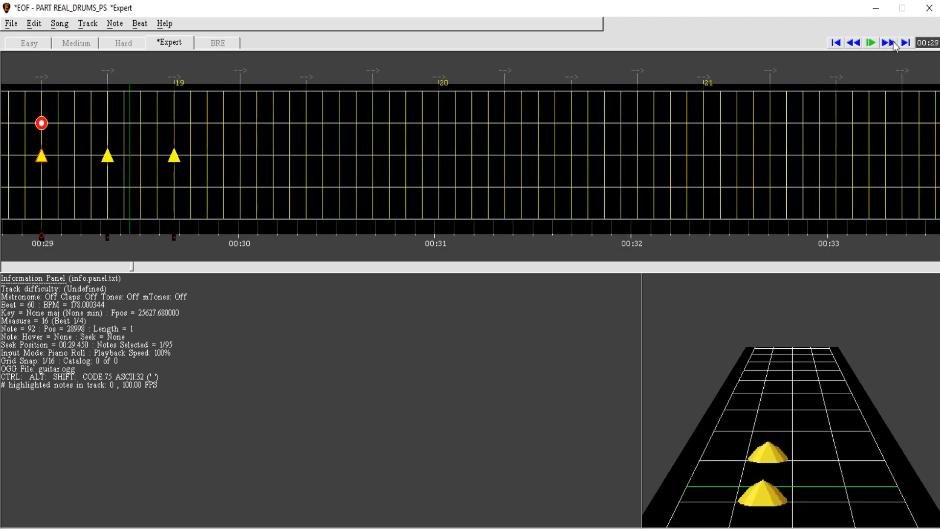
click(853, 43)
Step: Start measure 21 with a green note and a yellow cymbal
right_click(233, 94)
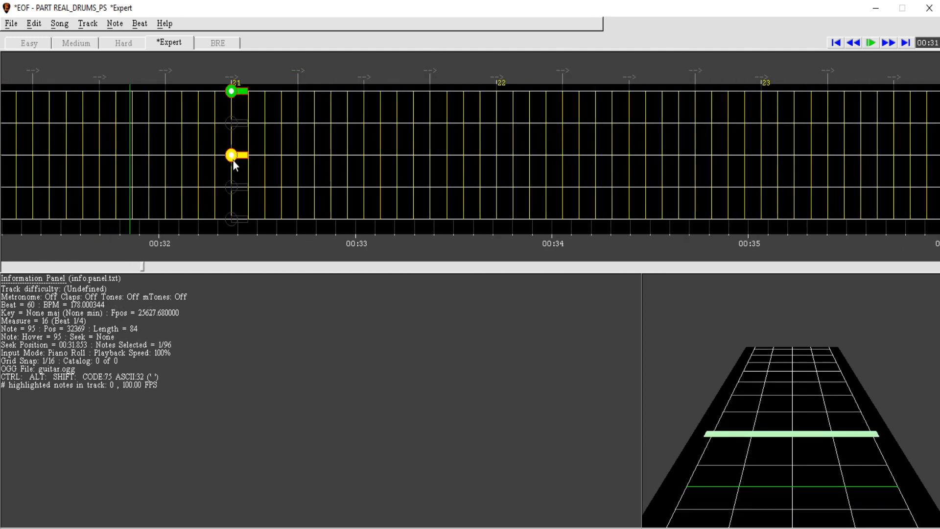
right_click(233, 159)
key(ctrl+y)
Step: Copy the measure 17 and 18 pattern into measures 19 and 20, and mark measure 19's first yellow cymbal as open hi-hat
click(854, 47)
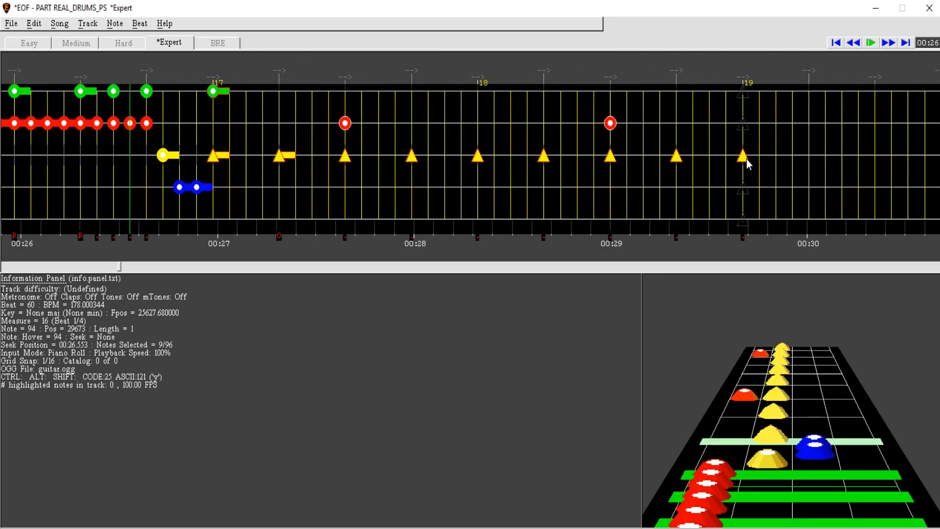
click(748, 79)
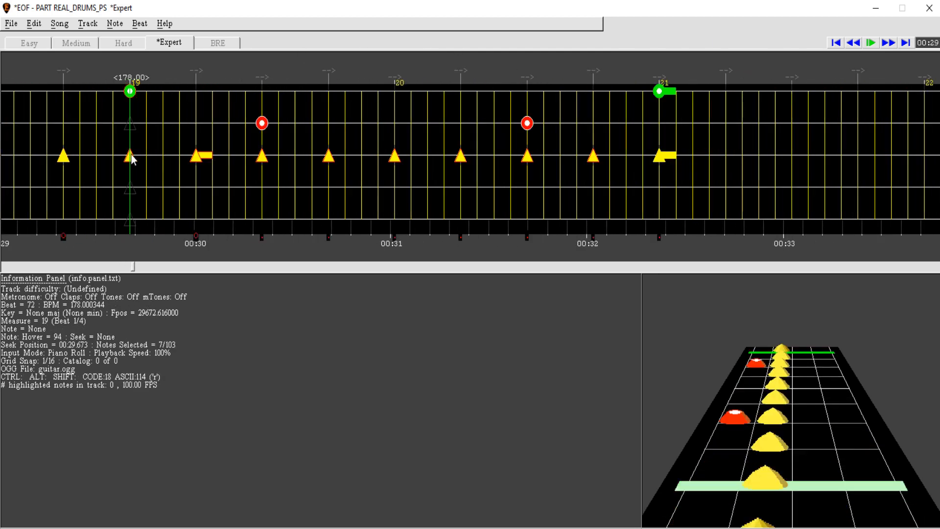
click(131, 156)
key(o)
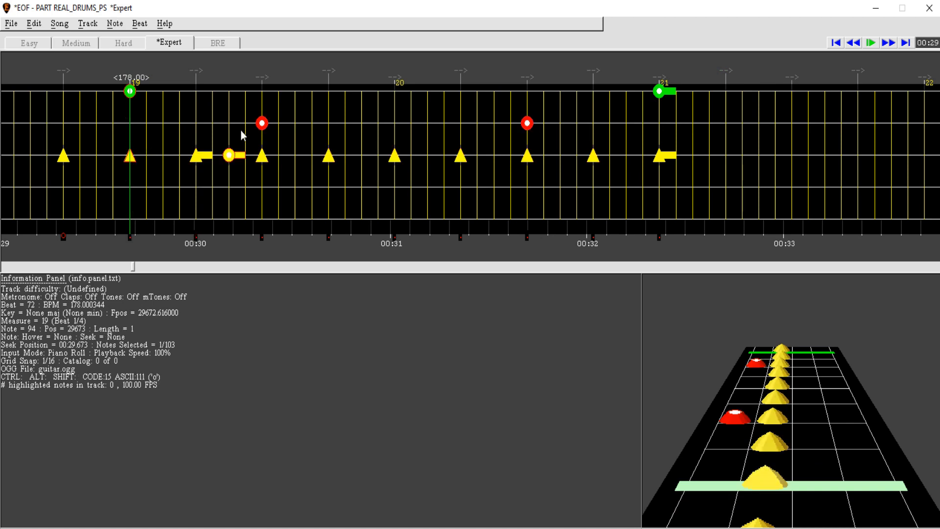
Step: Play back measures 17 to 19 and listen to how the copied pattern matches the song
key(space)
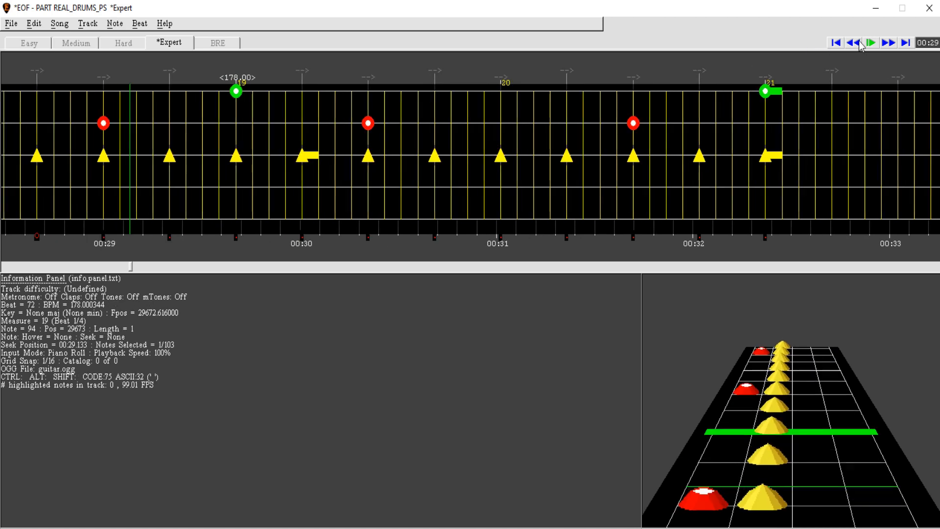
click(860, 45)
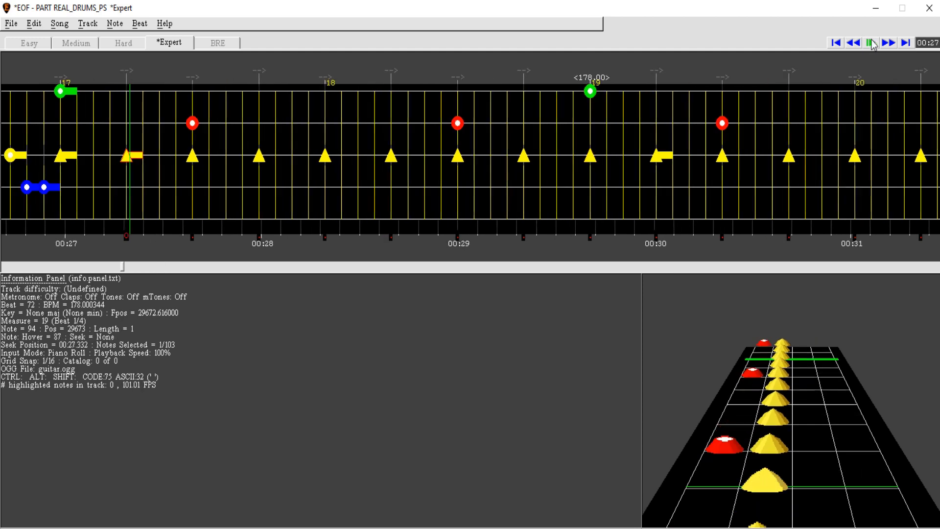
click(859, 45)
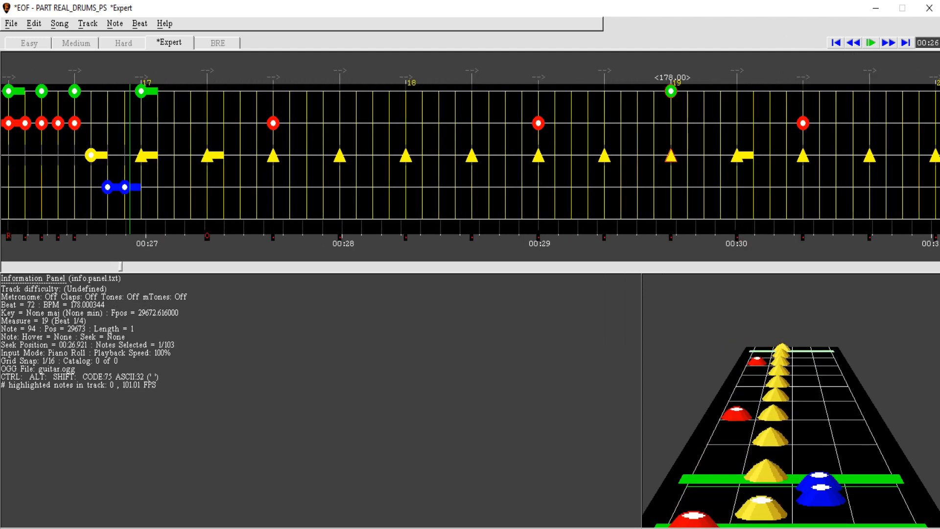
click(48, 91)
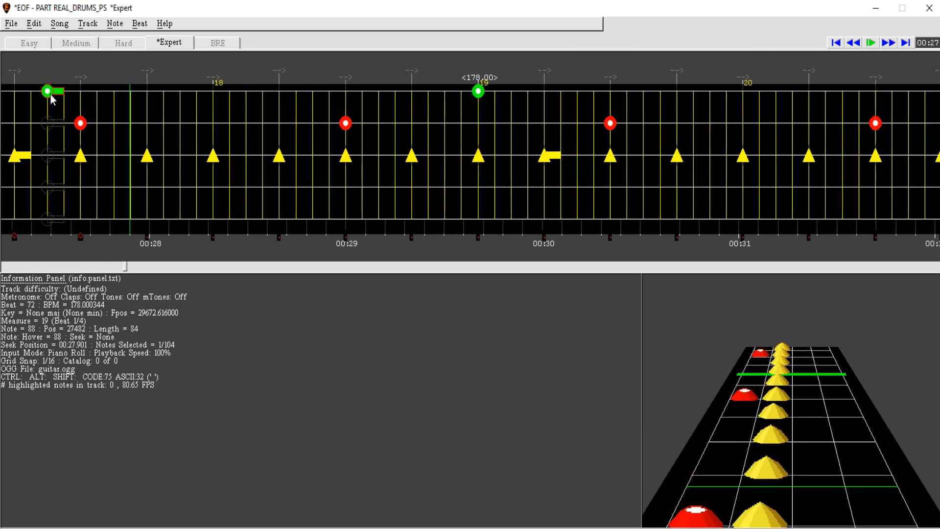
key(Delete)
click(856, 43)
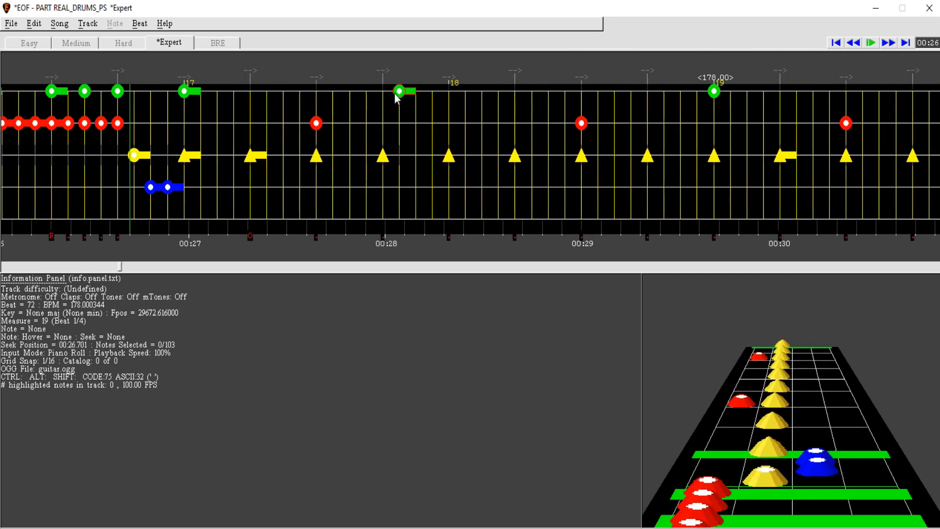
Step: Move the red notes in measures 17 and 18 from beat 3 onto beats 2 and 4
right_click(251, 125)
right_click(381, 123)
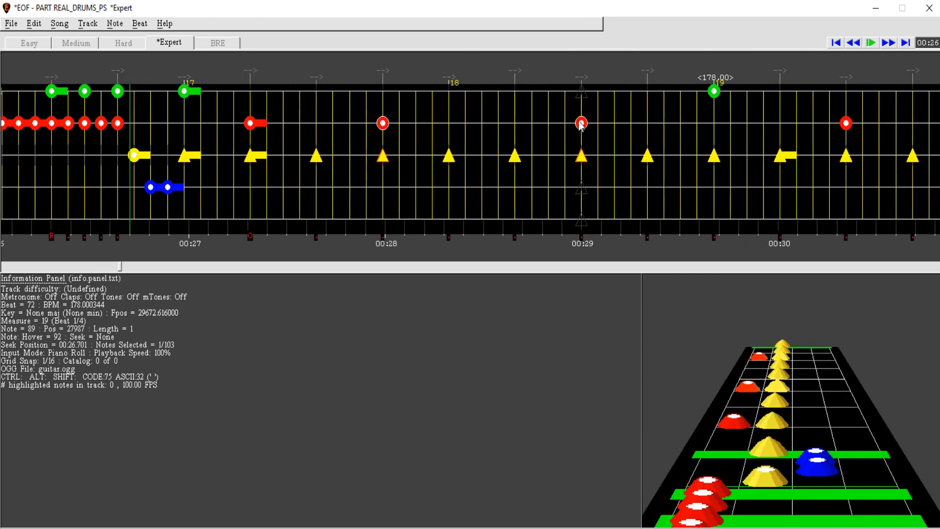
click(891, 43)
right_click(377, 121)
right_click(444, 124)
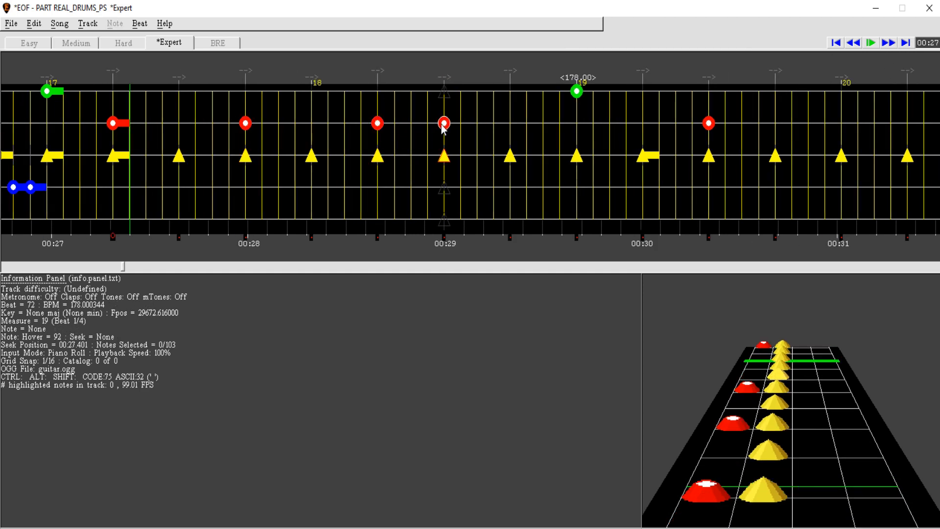
right_click(510, 123)
right_click(609, 123)
Step: Move the red notes in measures 19 and 20 from beat 3 onto beats 2 and 4
right_click(709, 123)
right_click(642, 123)
right_click(775, 122)
right_click(808, 123)
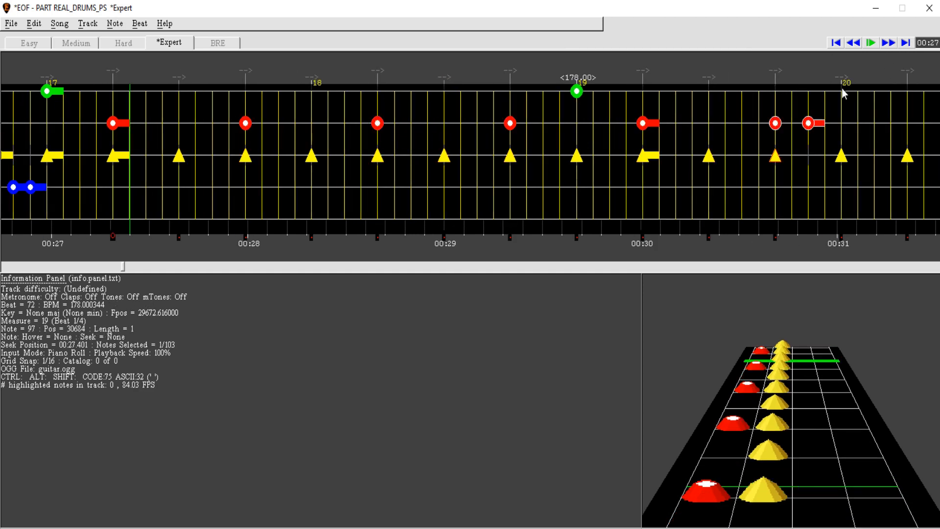
click(894, 44)
right_click(573, 123)
right_click(706, 123)
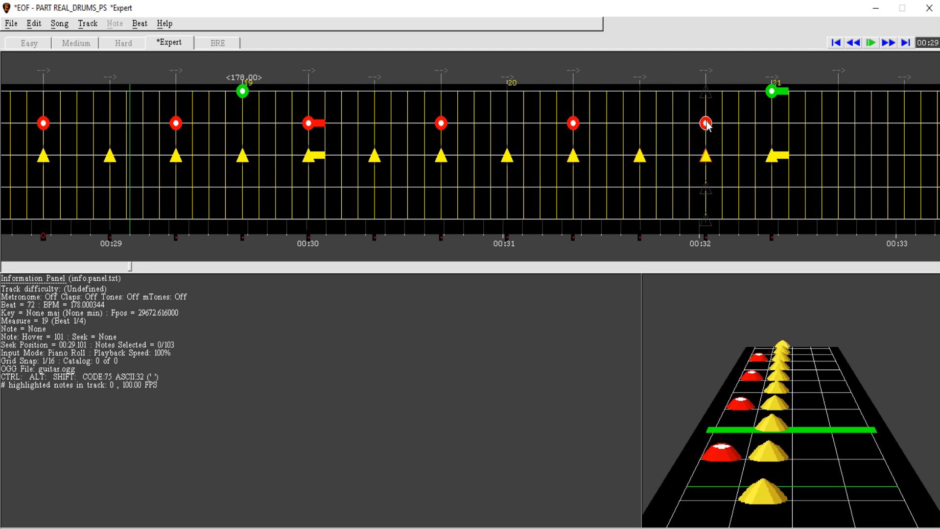
Step: Play measures 17 and 18 in short stretches and add green notes at about 27.48, 27.82, 28.32 and 28.49 seconds
click(852, 42)
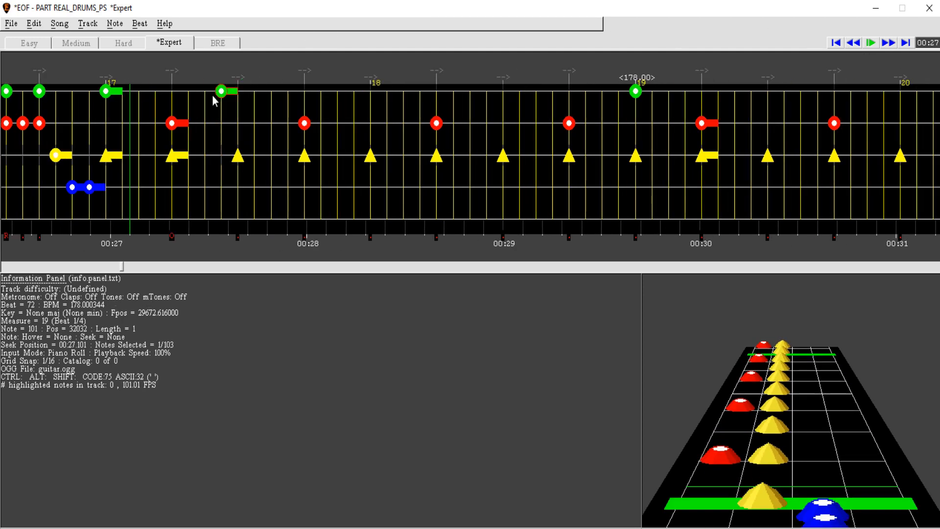
click(854, 43)
key(space)
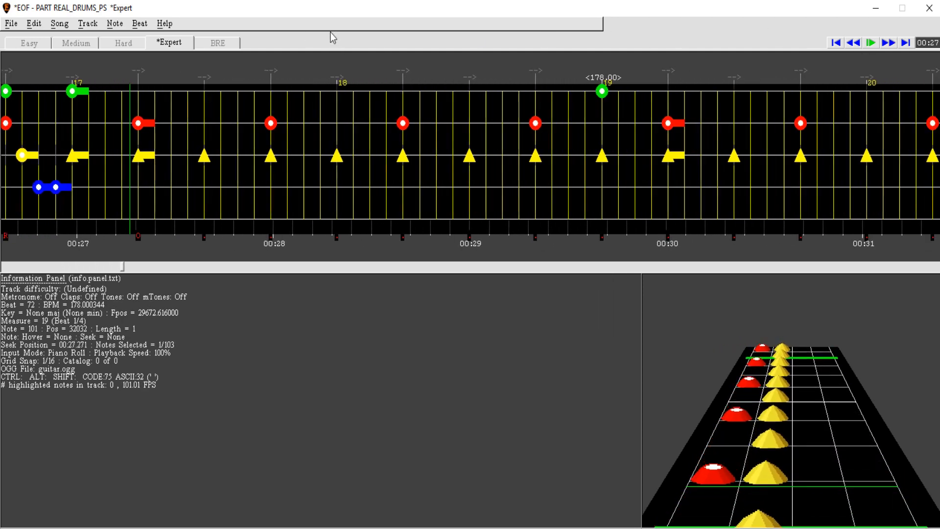
key(space)
right_click(11, 92)
right_click(74, 91)
key(space)
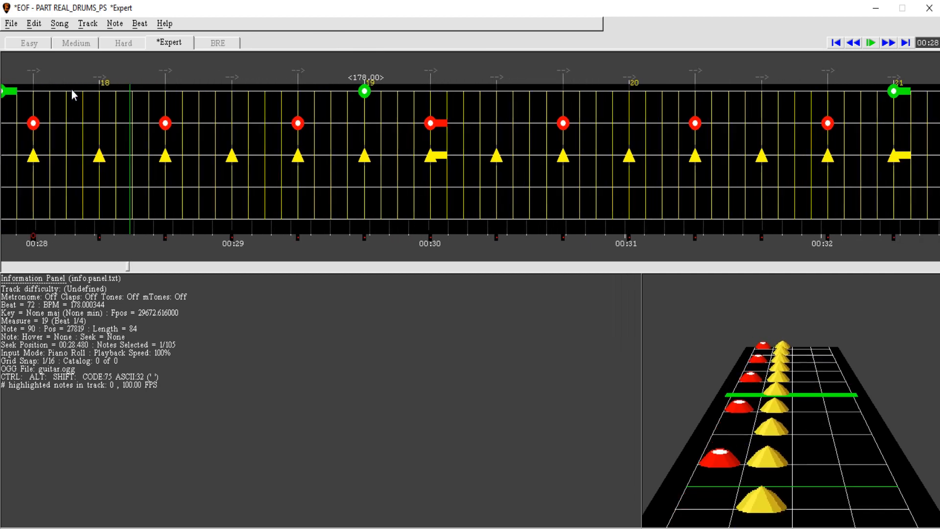
key(space)
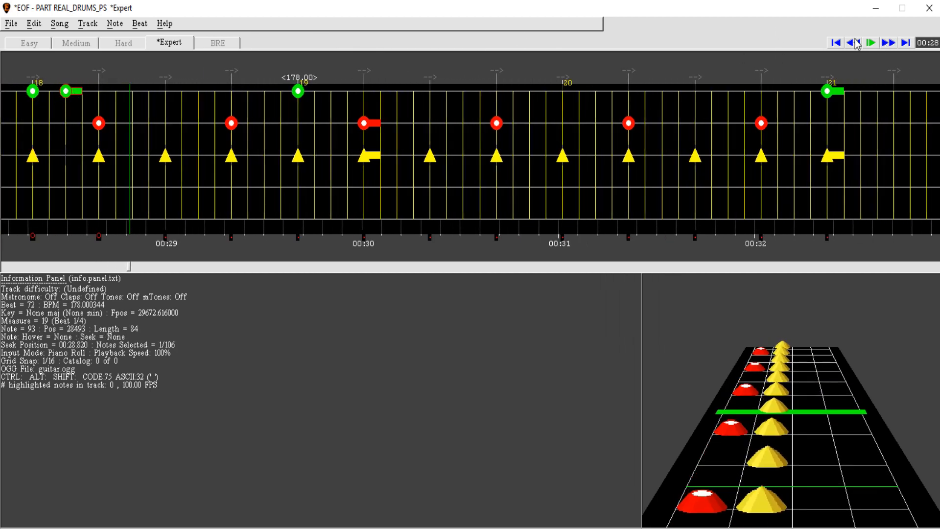
click(856, 44)
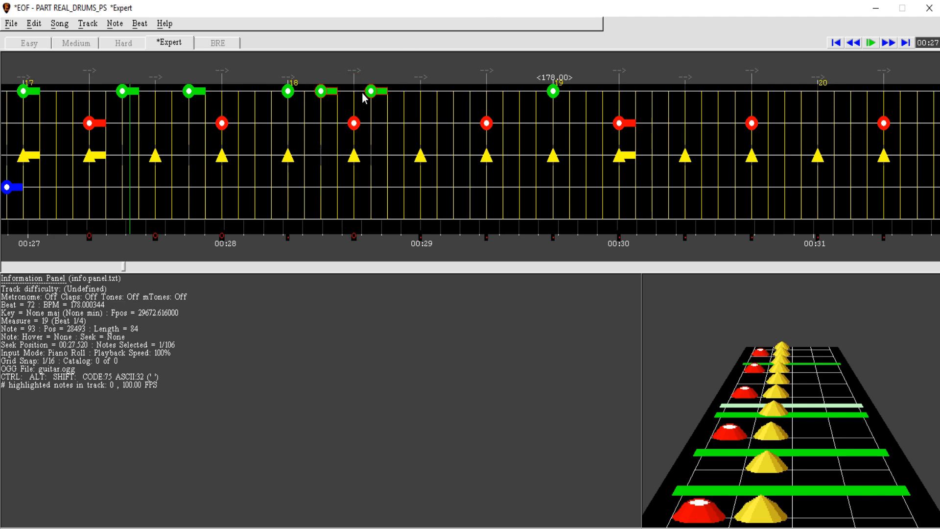
Step: Play on through measure 18 and add two more green notes between its beats, the last at about 29.17 seconds
click(892, 45)
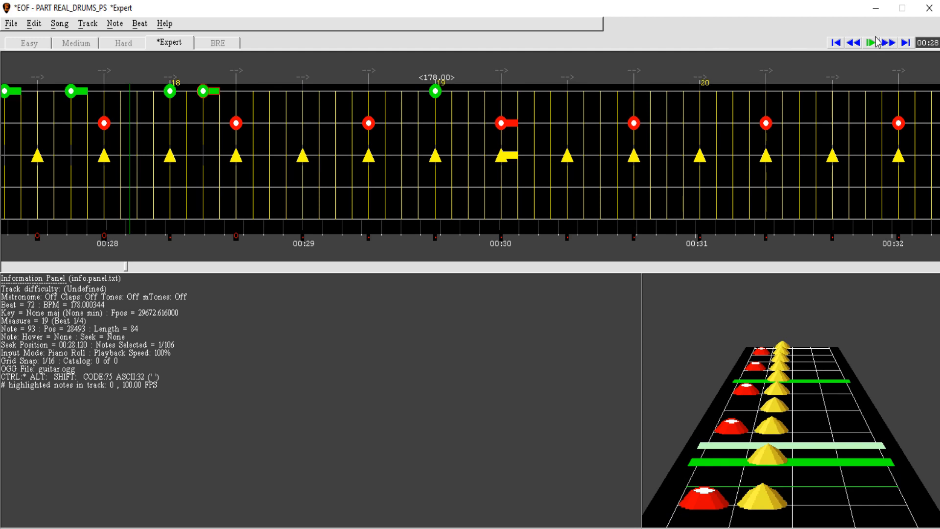
click(876, 41)
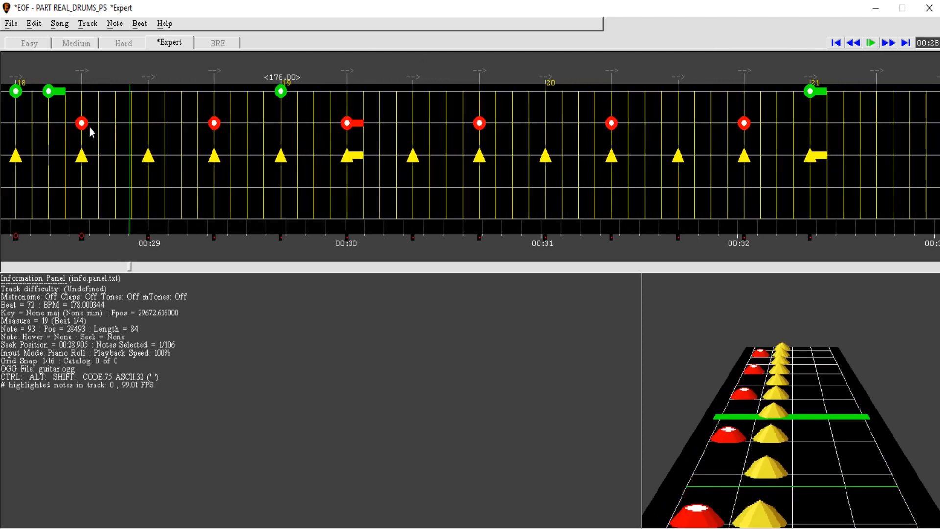
key(space)
click(16, 97)
click(70, 94)
key(ctrl+space)
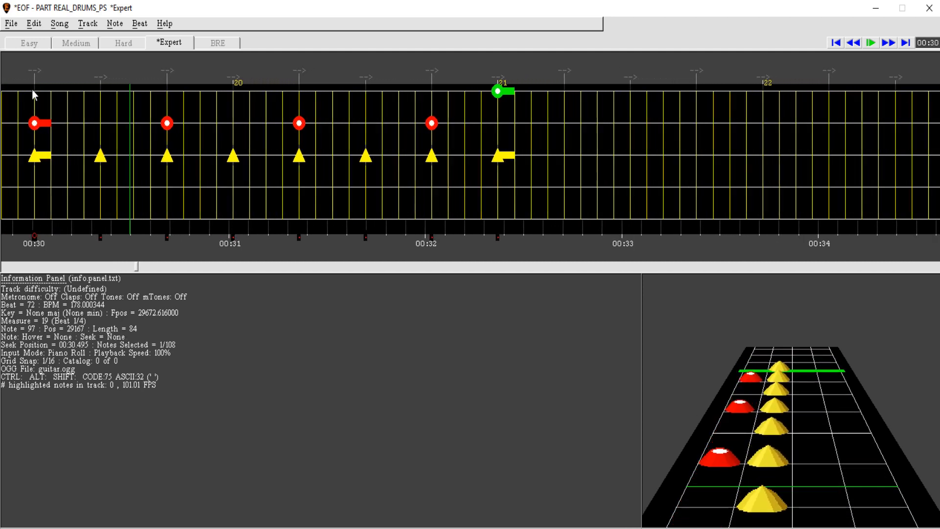
Step: Add green notes between the beats of measures 19 and 20, at about 30.18, 30.52, 30.85 and 31.19 seconds
key(space)
click(20, 92)
click(85, 93)
key(ctrl+space)
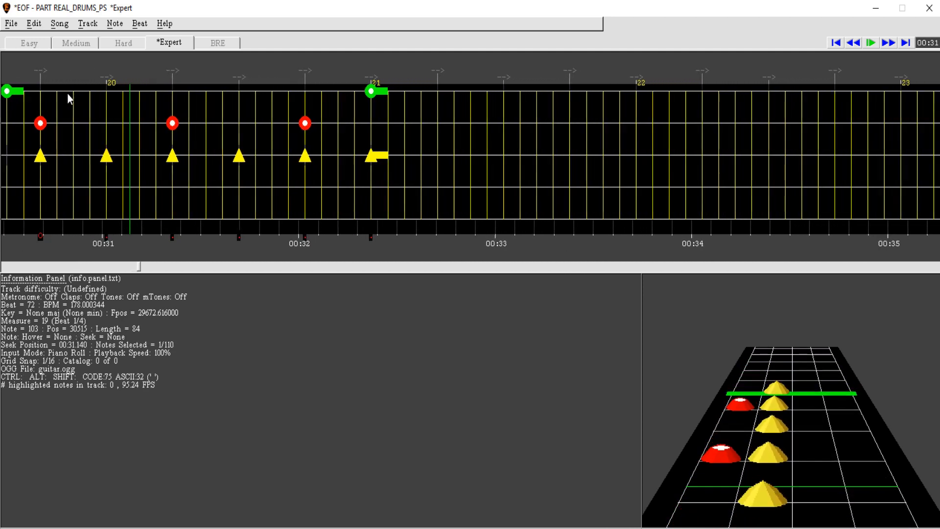
key(space)
click(73, 92)
key(ctrl+space)
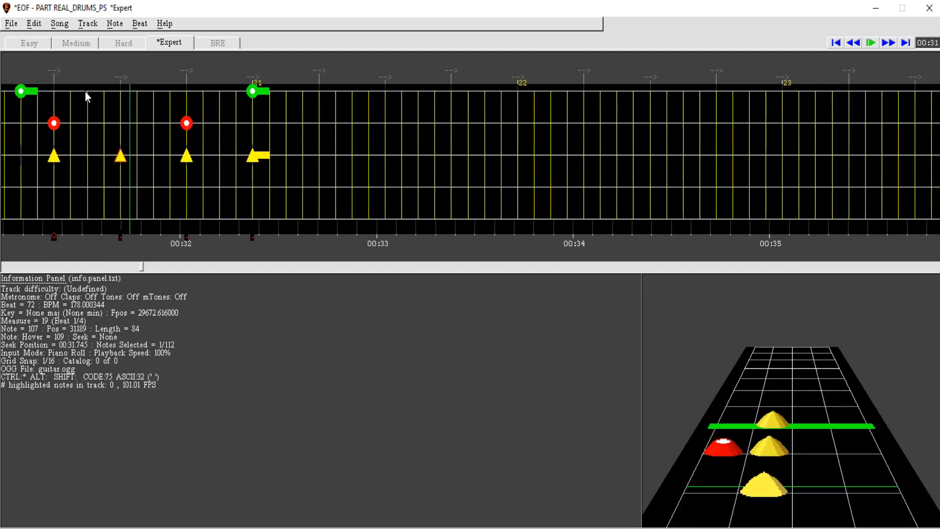
Step: Finish measure 20 with green notes at about 31.53, 31.86 and 32.20 seconds and a red note on beat 4
key(space)
click(30, 93)
click(56, 113)
click(97, 91)
key(ctrl+space)
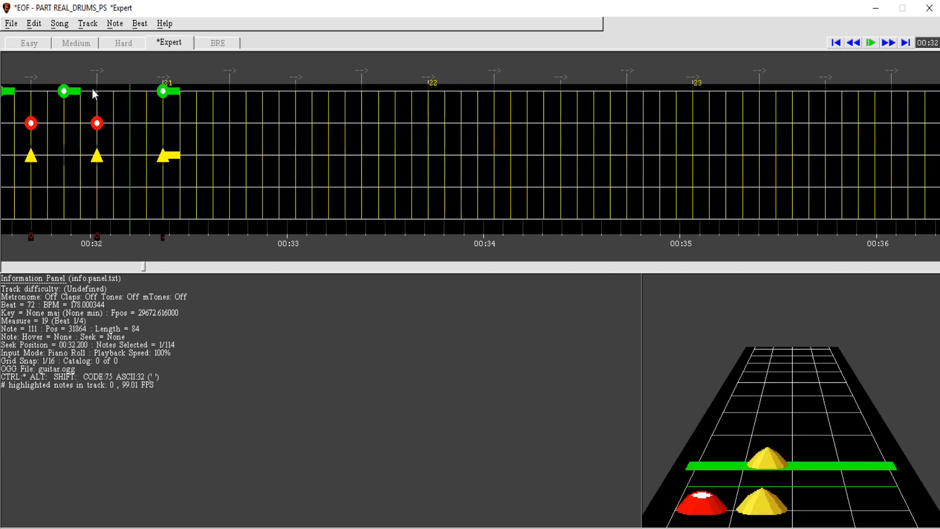
key(space)
click(55, 91)
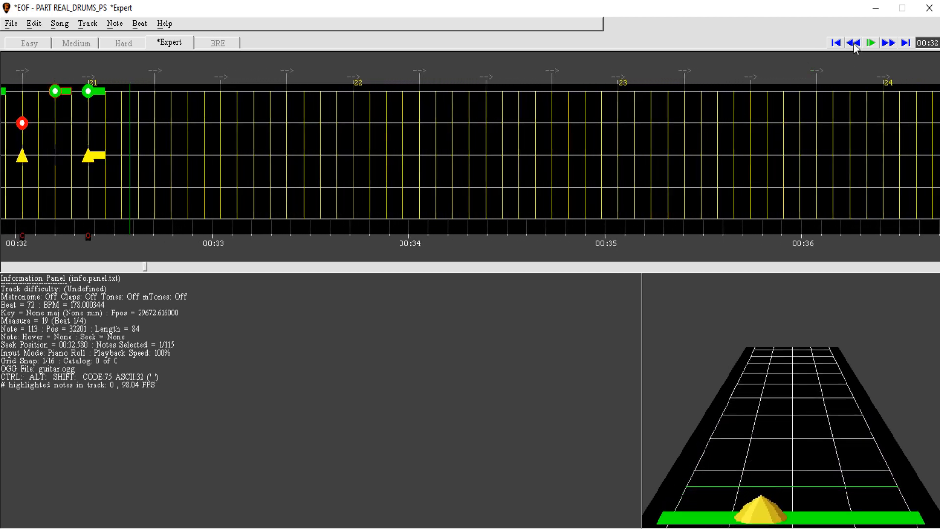
click(854, 43)
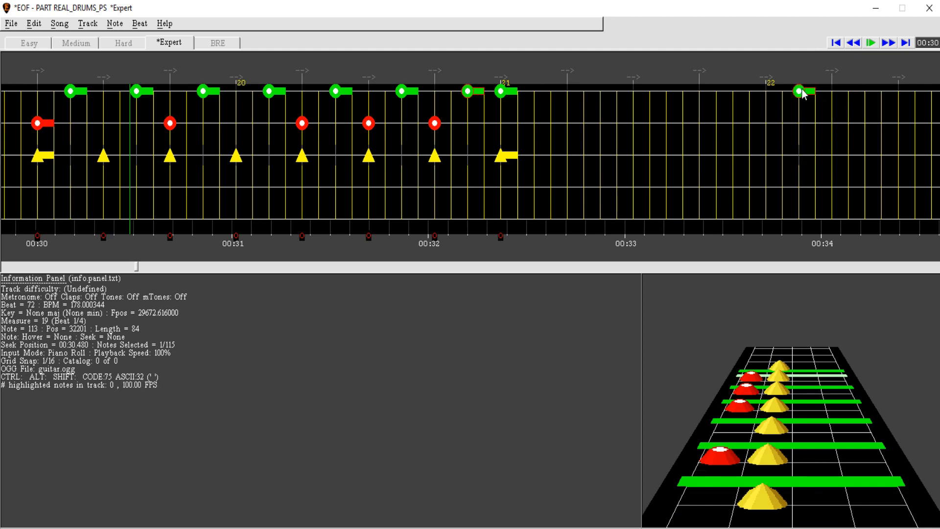
Step: Play back measures 17 to 20 to check the added notes against the song
click(854, 43)
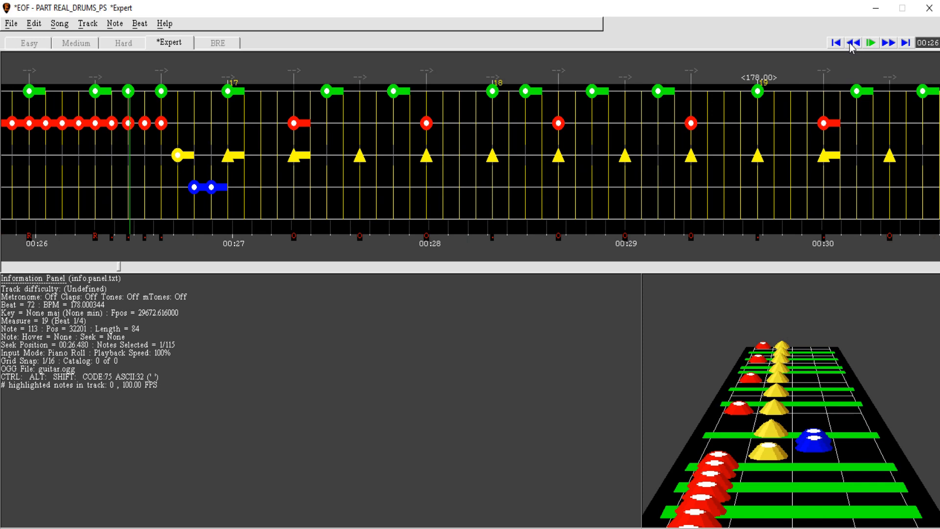
click(893, 47)
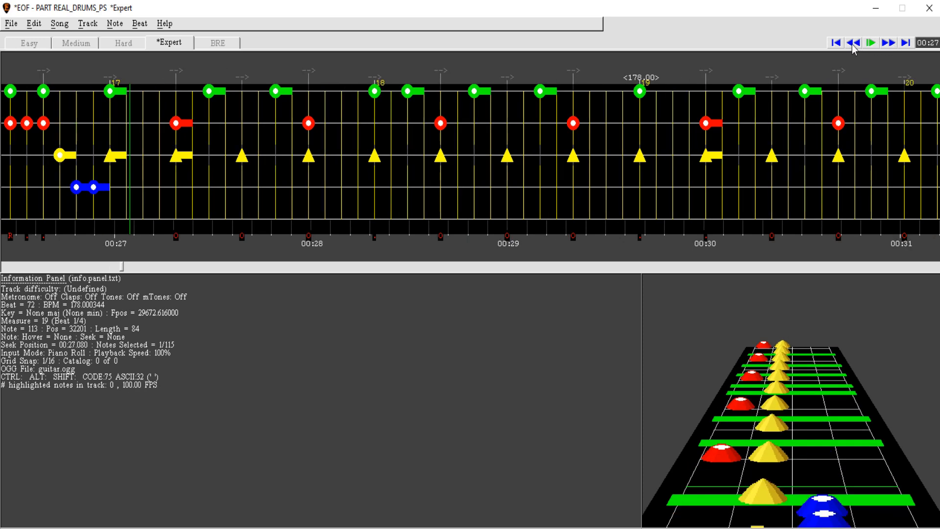
click(849, 45)
key(space)
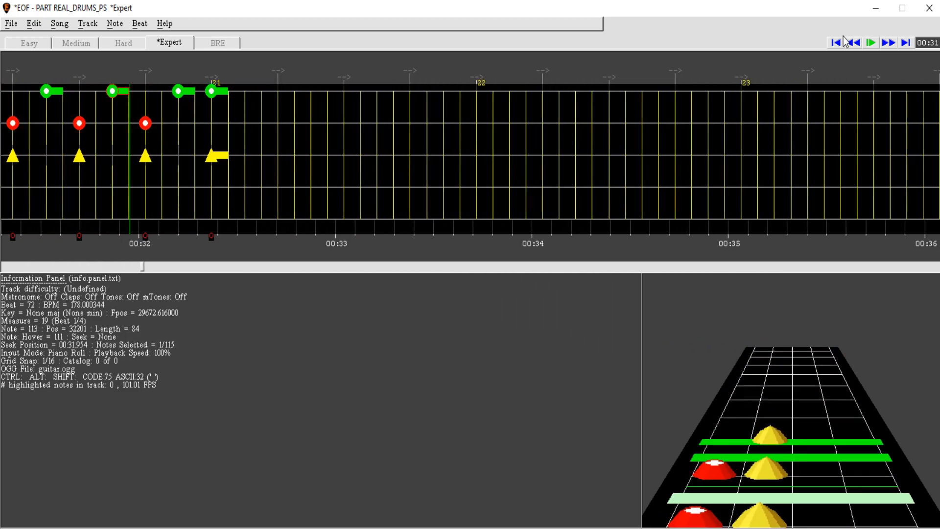
Step: Copy the notes from the start of measure 17 to the start of measure 21 and paste them at measure 21
click(853, 43)
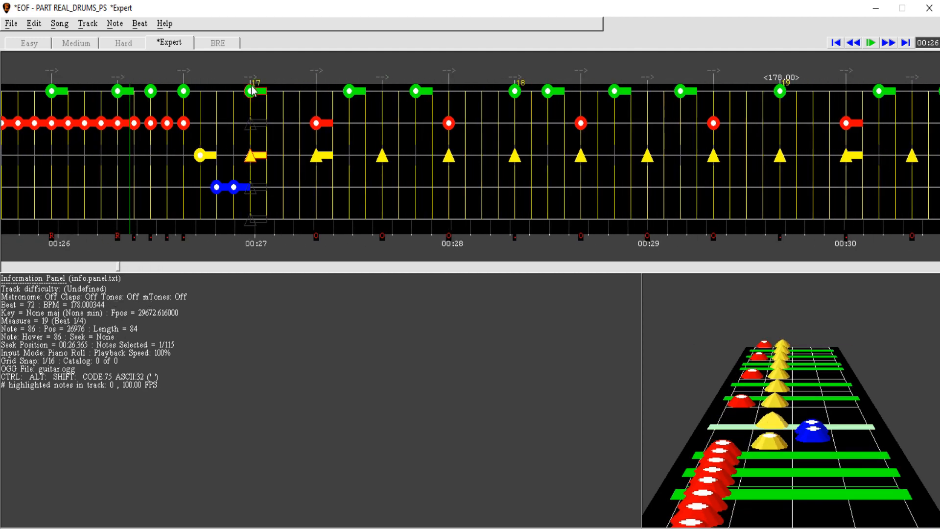
click(889, 44)
shift+click(328, 92)
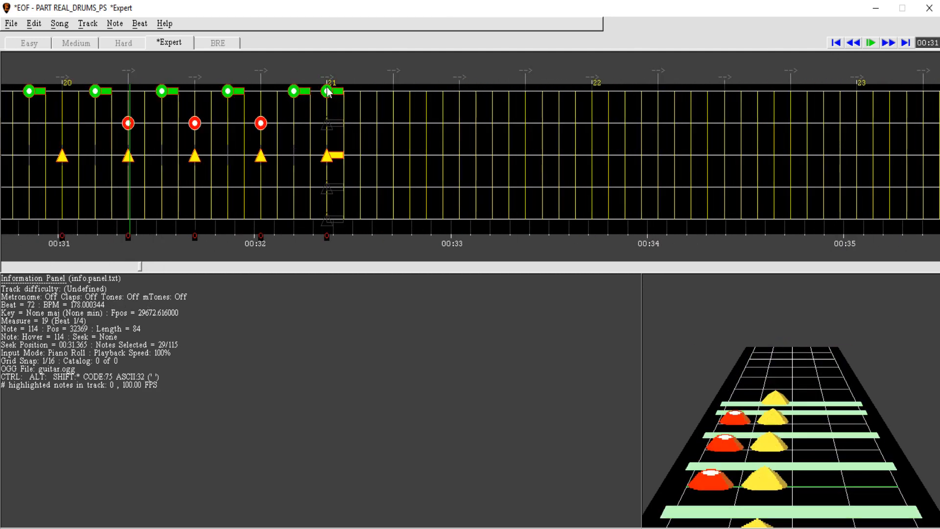
key(ctrl+c)
click(325, 70)
key(ctrl+v)
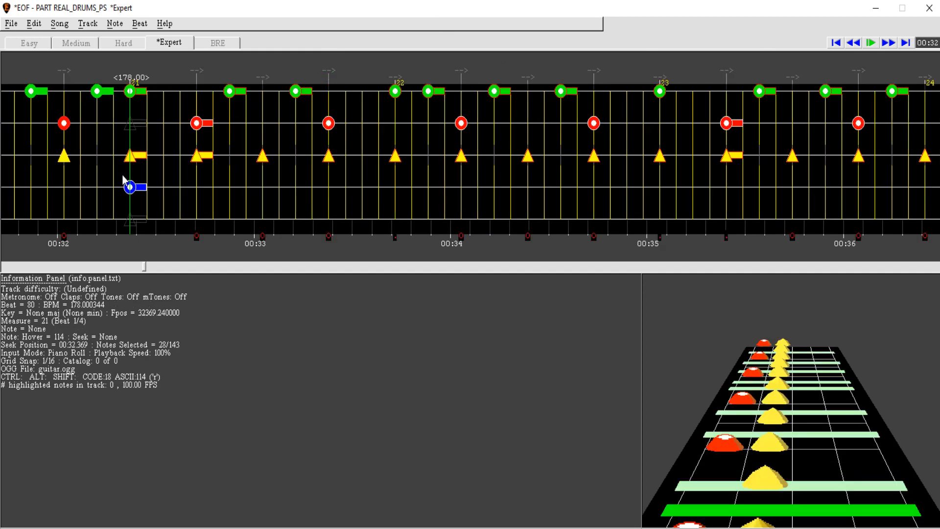
Step: Play the pasted measures and replace the yellow cymbals on beats 2, 3 and 4 of measure 24 with blue cymbals
key(space)
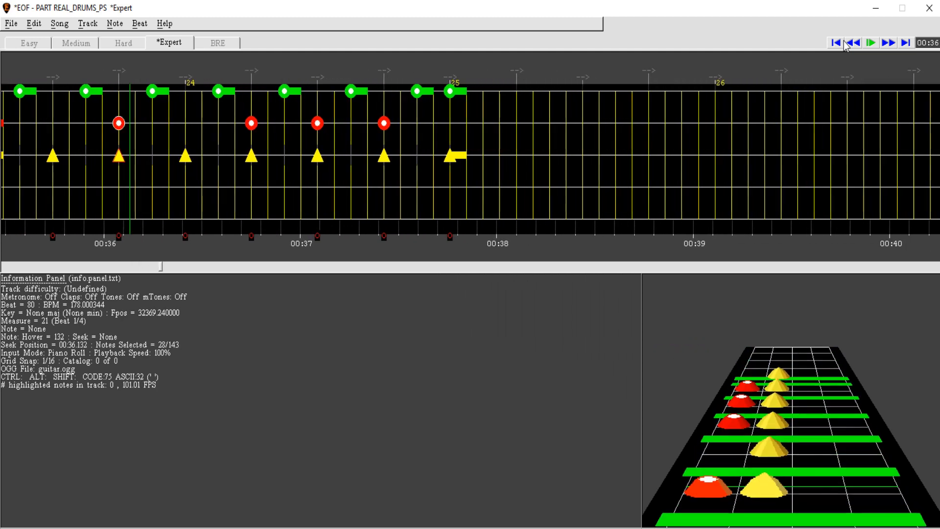
key(space)
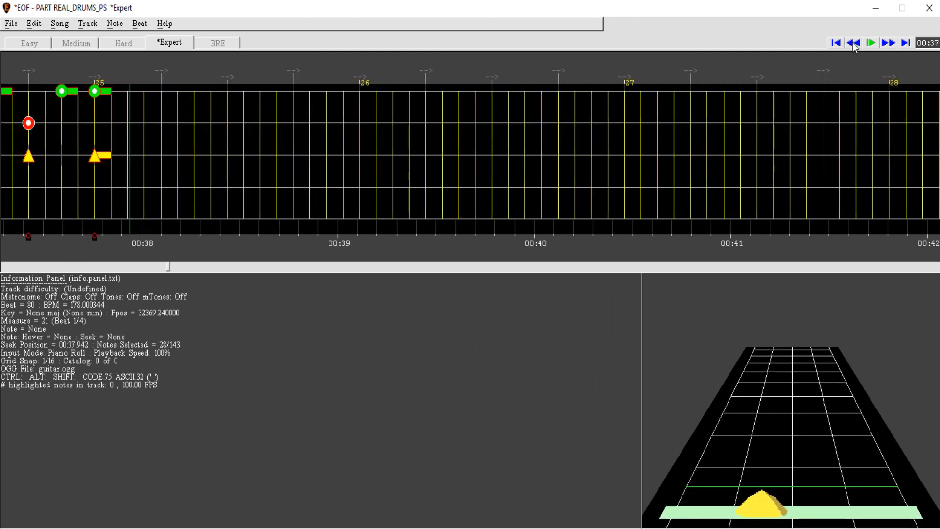
scroll(844, 41, up, 3)
right_click(187, 159)
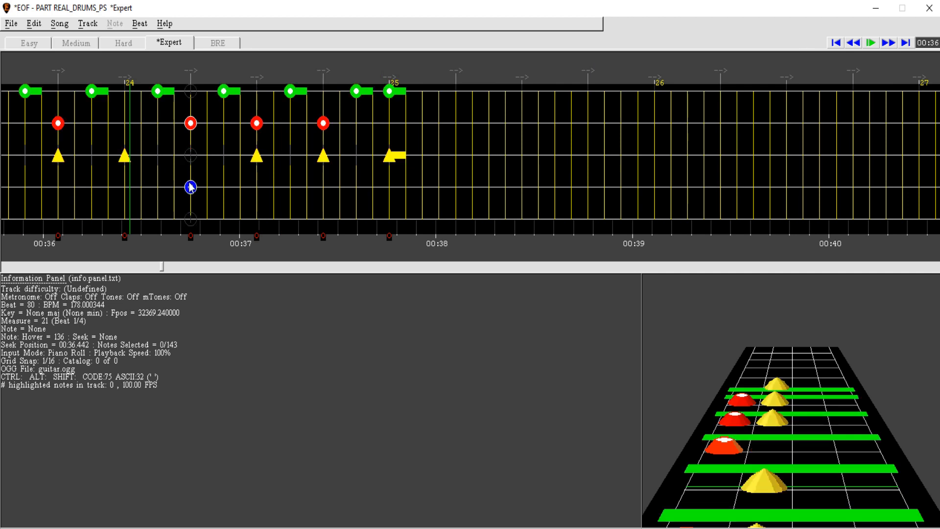
right_click(189, 188)
key(ctrl+b)
right_click(256, 156)
right_click(256, 188)
key(ctrl+b)
right_click(323, 155)
right_click(323, 188)
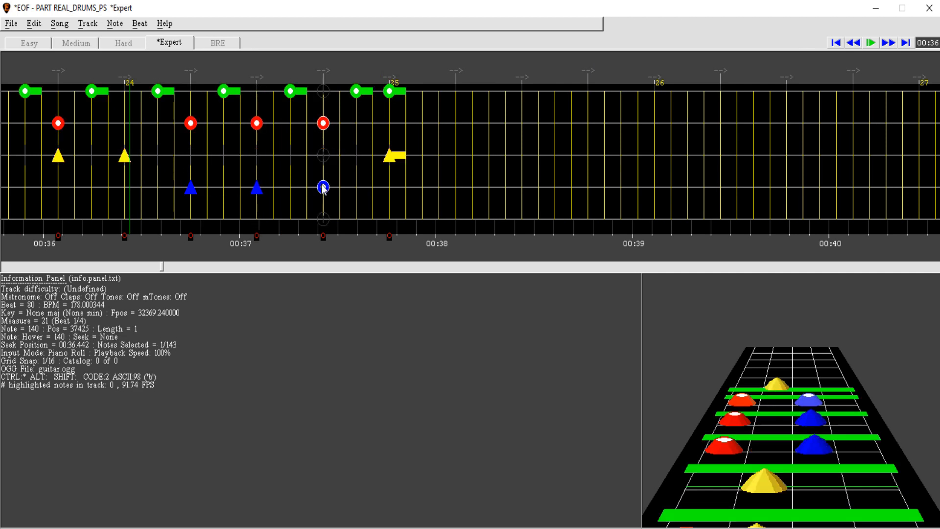
key(ctrl+b)
Step: Play from measure 23 into the uncharted section and add a purple cymbal on beat 1 of measure 25
click(855, 43)
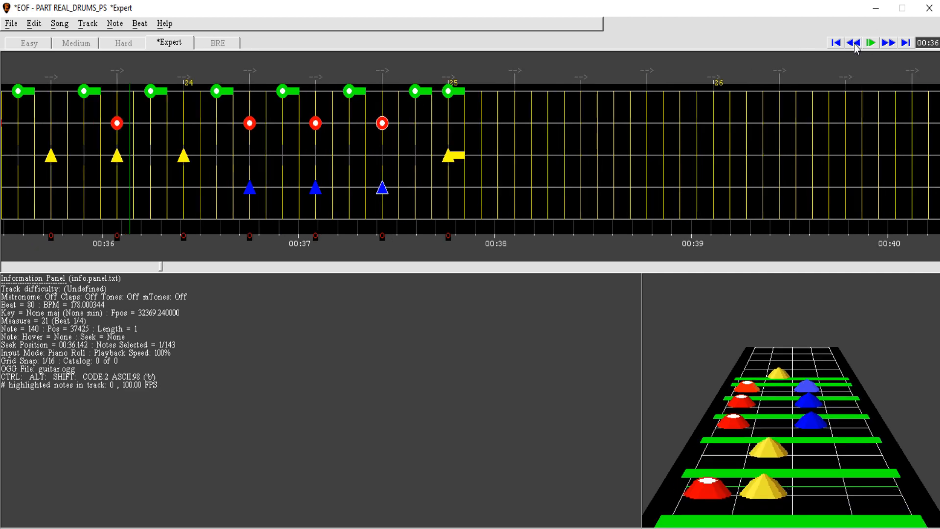
key(space)
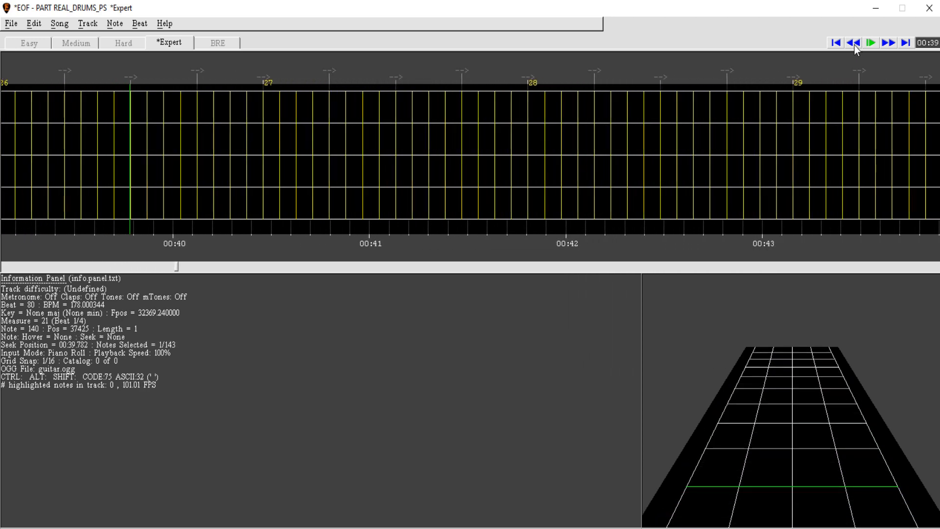
key(space)
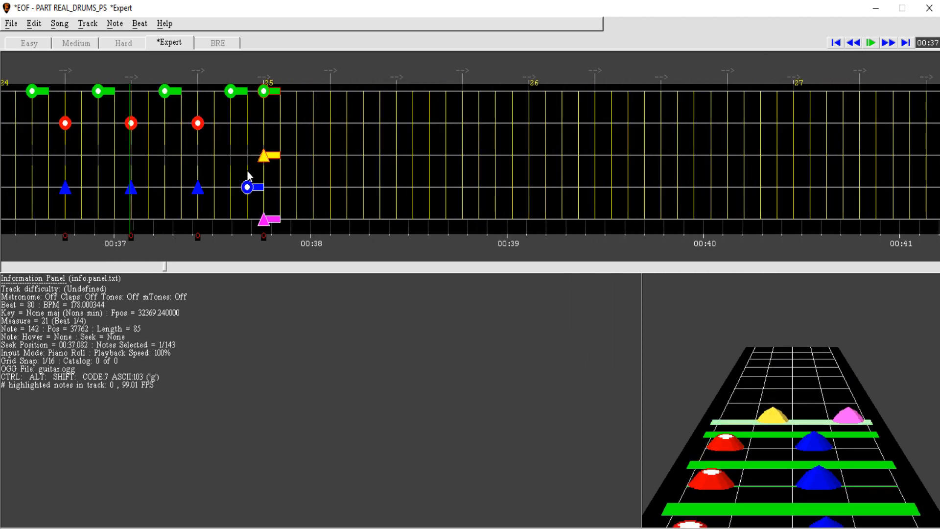
drag(246, 166, 221, 150)
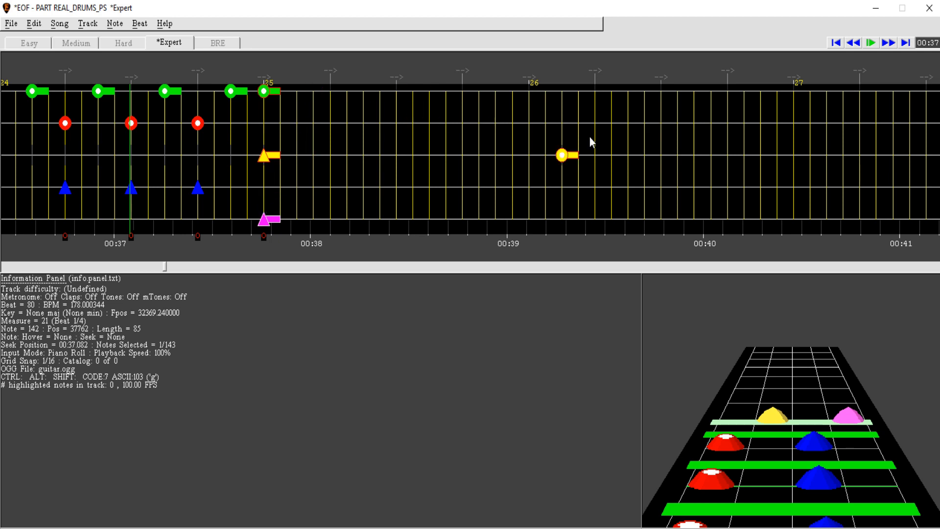
key(space)
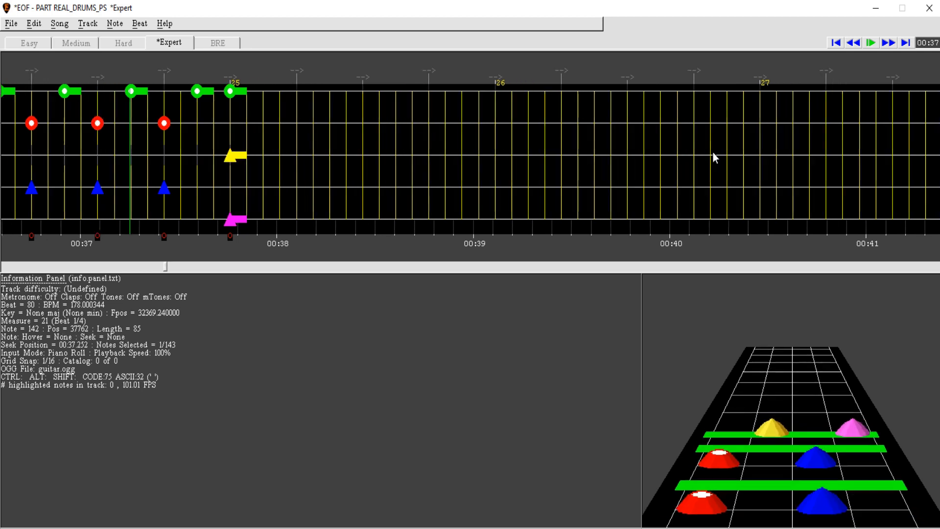
click(853, 43)
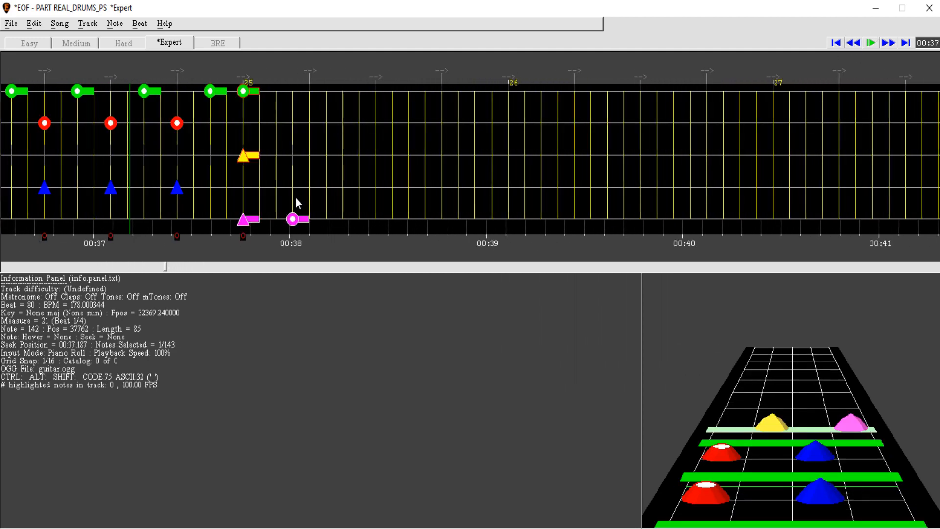
Step: Add purple cymbals on beats 2, 3 and 4 of measure 25
click(310, 217)
key(ctrl+g)
click(376, 218)
key(ctrl+g)
click(443, 216)
key(ctrl+g)
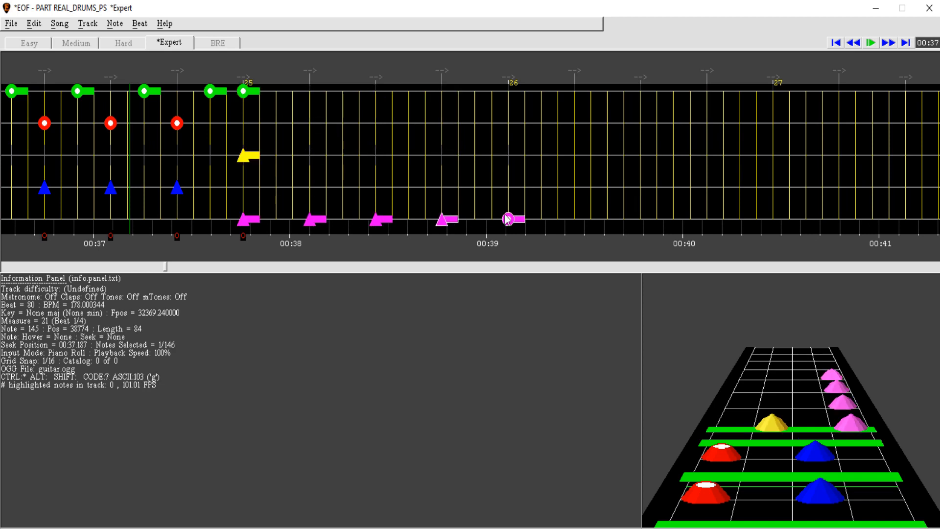
Step: Continue the purple cymbals on all four beats of measure 26
click(507, 219)
key(ctrl+g)
click(574, 219)
key(ctrl+g)
click(708, 220)
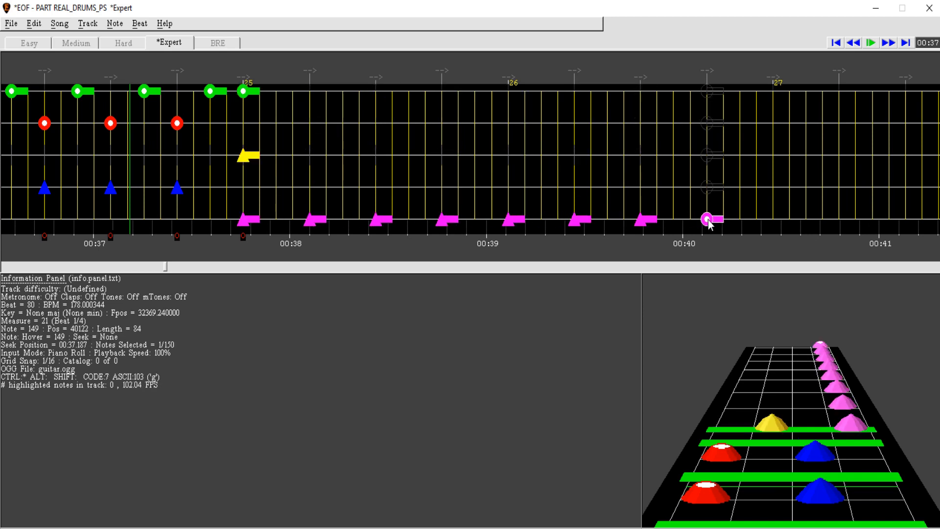
Step: Play measure 25 in short stretches, adding green notes at about 37.93, 38.10, 38.44 and 38.77 seconds and red notes at 38.27, 38.60 and 38.94
key(space)
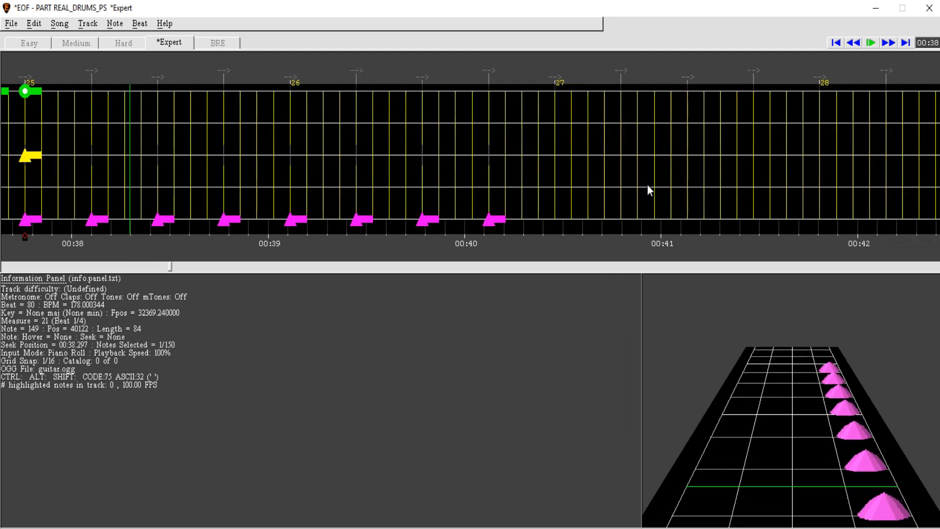
click(853, 43)
click(855, 44)
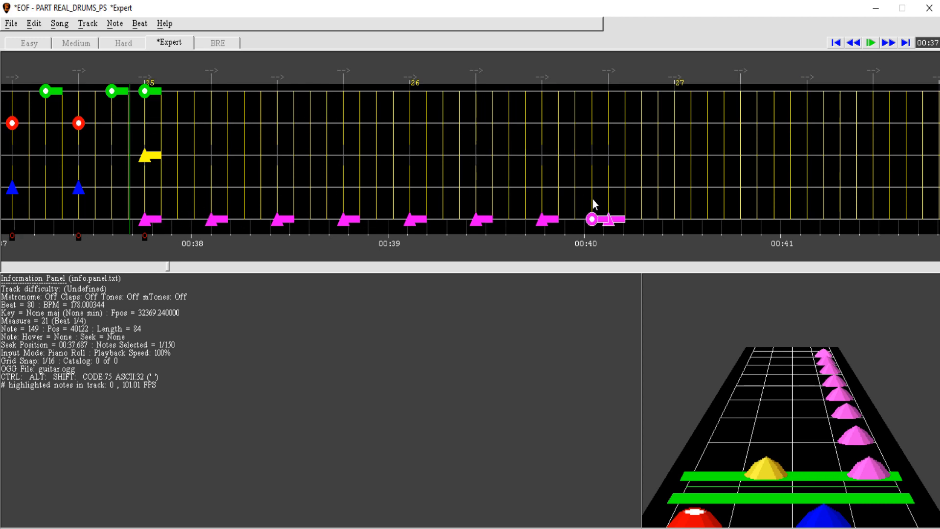
key(ctrl+space)
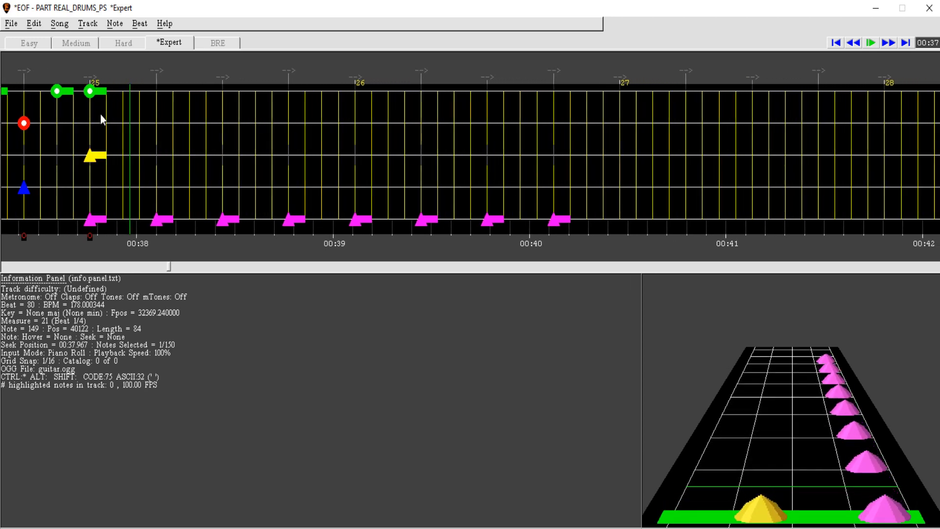
click(36, 93)
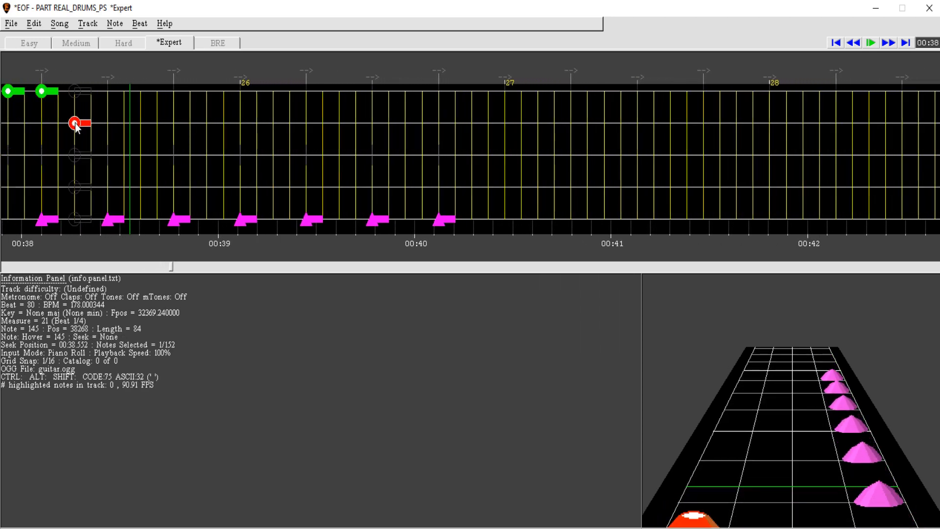
key(ctrl+space)
key(ctrl+space)
click(43, 121)
click(74, 93)
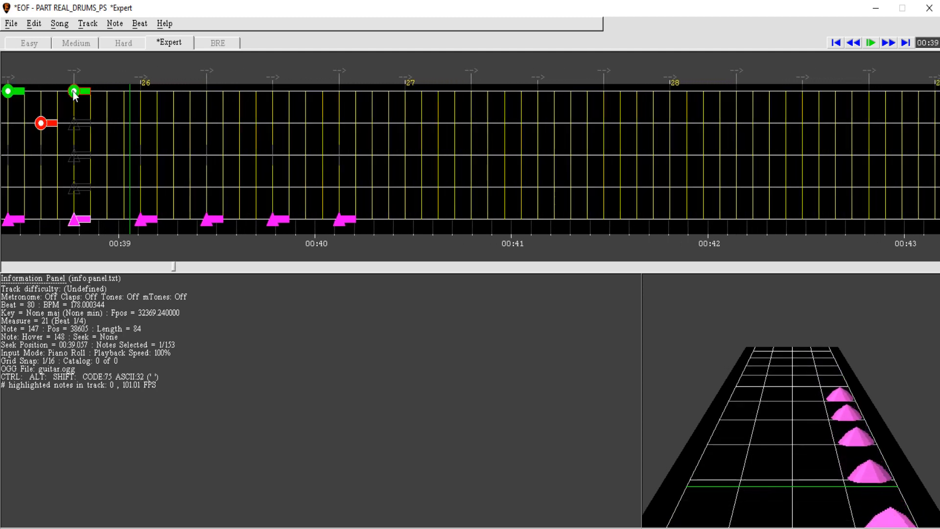
click(107, 120)
Step: Chart measure 26 with green notes at about 39.11, 39.28, 39.62 and 40.12 seconds and red notes at 39.45, 39.79, 39.96 and 40.29
key(ctrl+space)
click(32, 93)
click(48, 94)
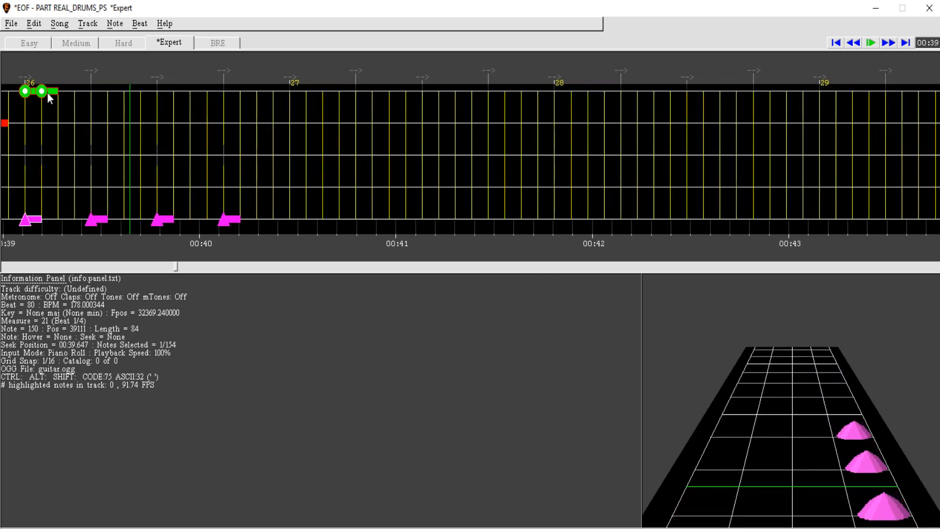
click(122, 91)
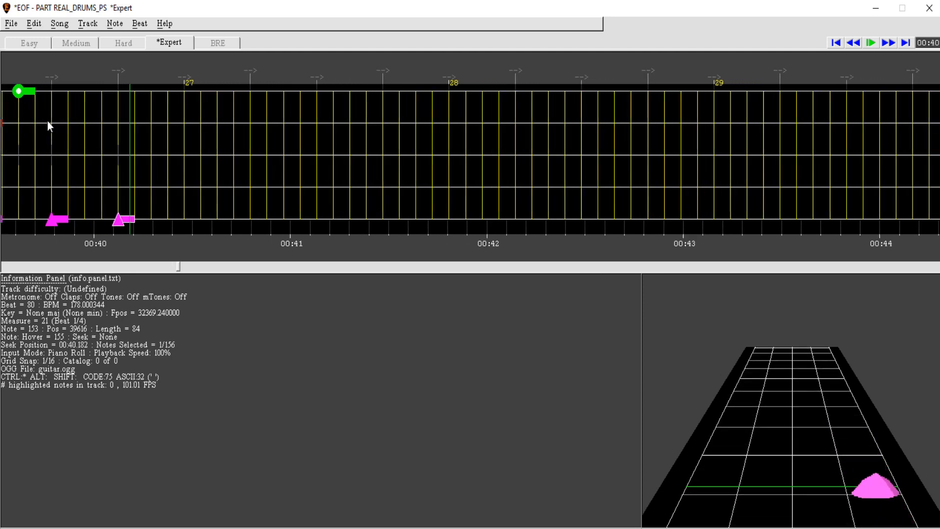
click(32, 124)
click(69, 124)
click(98, 92)
click(55, 123)
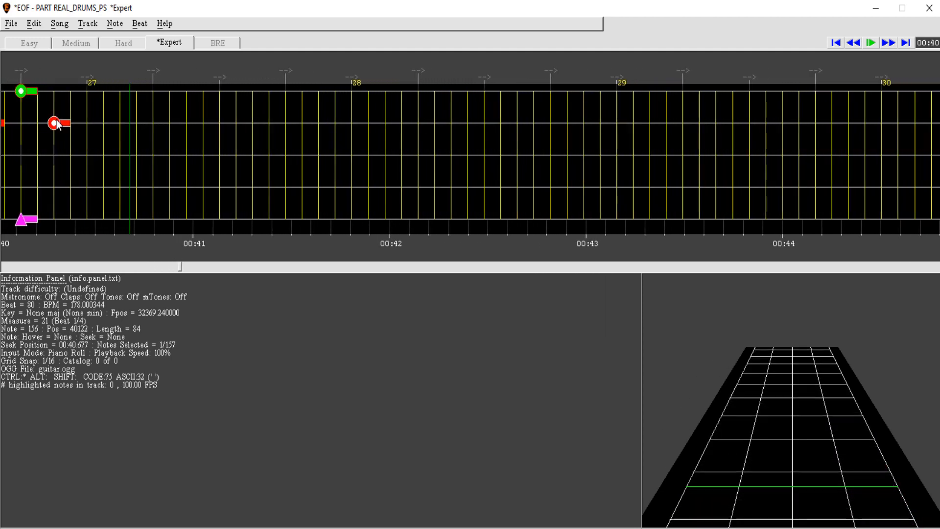
Step: Play on past measure 26 and add purple cymbals on every beat of measures 27 and 28
click(855, 44)
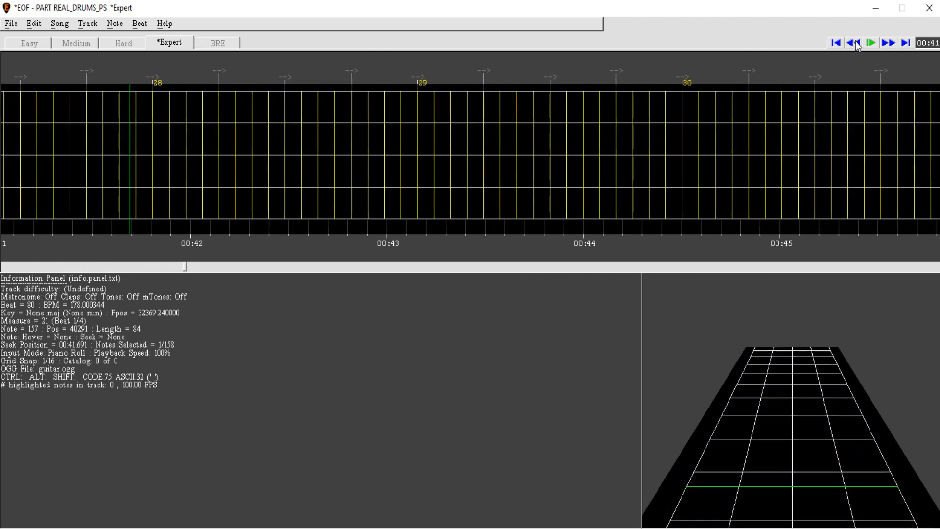
click(856, 44)
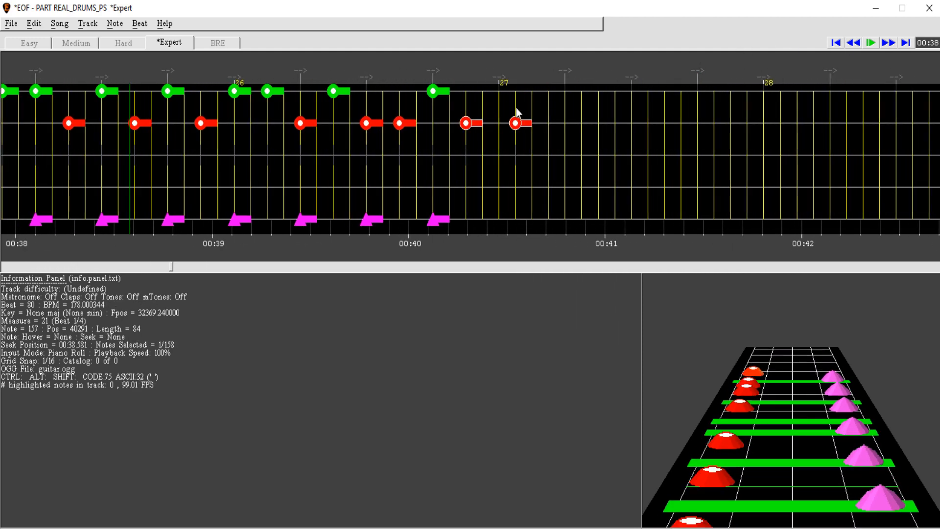
right_click(496, 205)
key(ctrl+g)
right_click(567, 214)
key(ctrl+g)
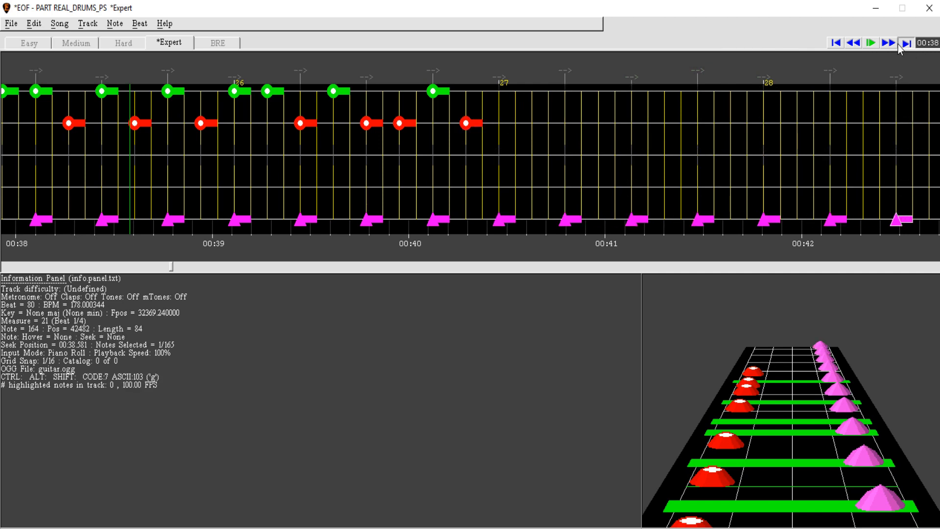
Step: Play measure 27, adding green notes at about 40.46, 40.97 and 41.30 seconds and a red note on beat 2
key(space)
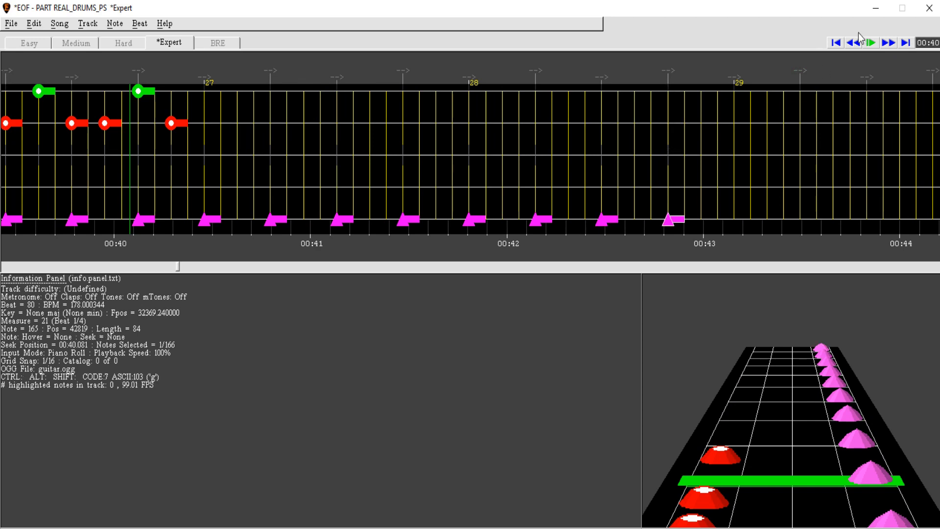
click(857, 42)
key(space)
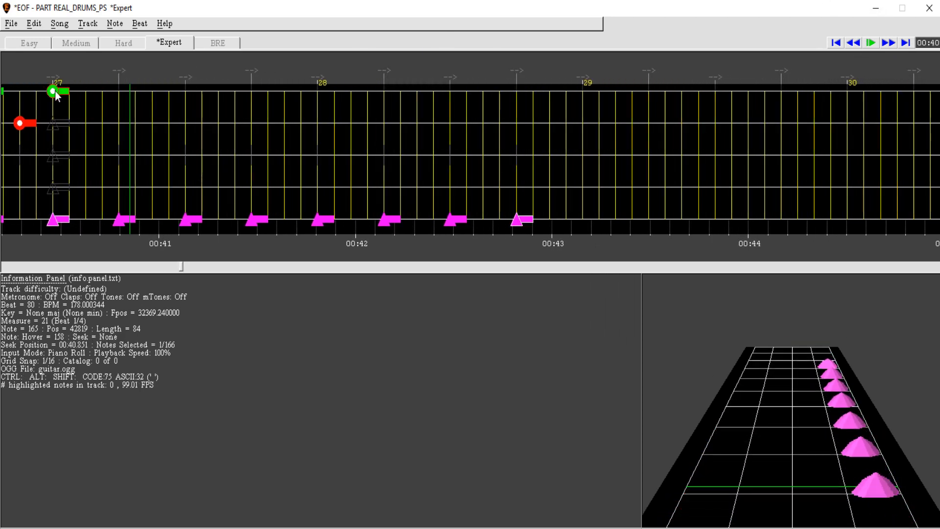
right_click(55, 92)
right_click(119, 123)
key(space)
key(space)
right_click(27, 92)
right_click(92, 92)
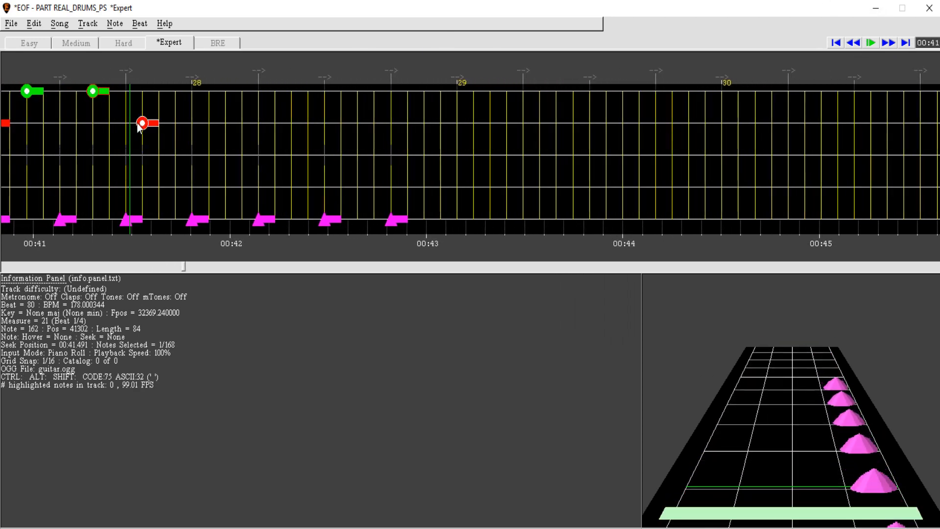
Step: Add red notes on beat 4 of measure 27 and beat 2 of measure 28, and green notes at about 41.64, 41.98 and 42.31 seconds
click(855, 43)
key(space)
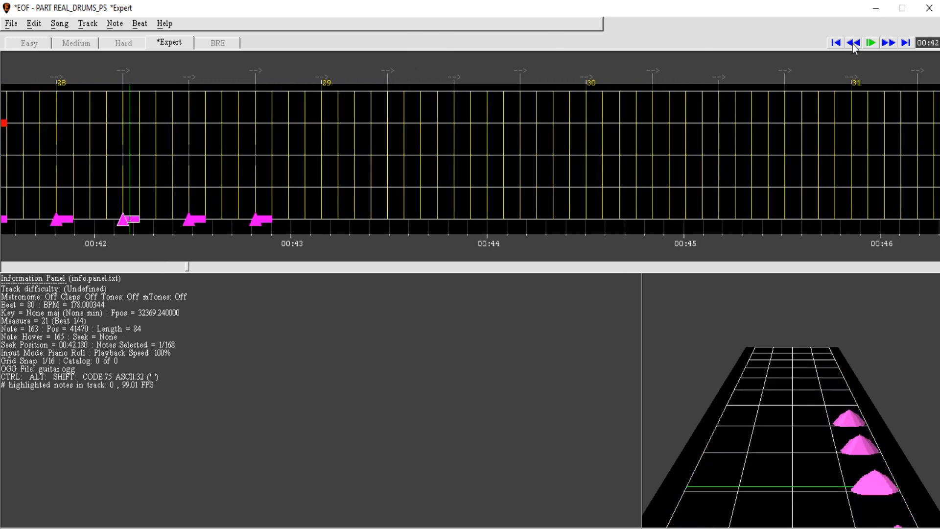
click(854, 42)
right_click(164, 91)
right_click(231, 91)
right_click(264, 123)
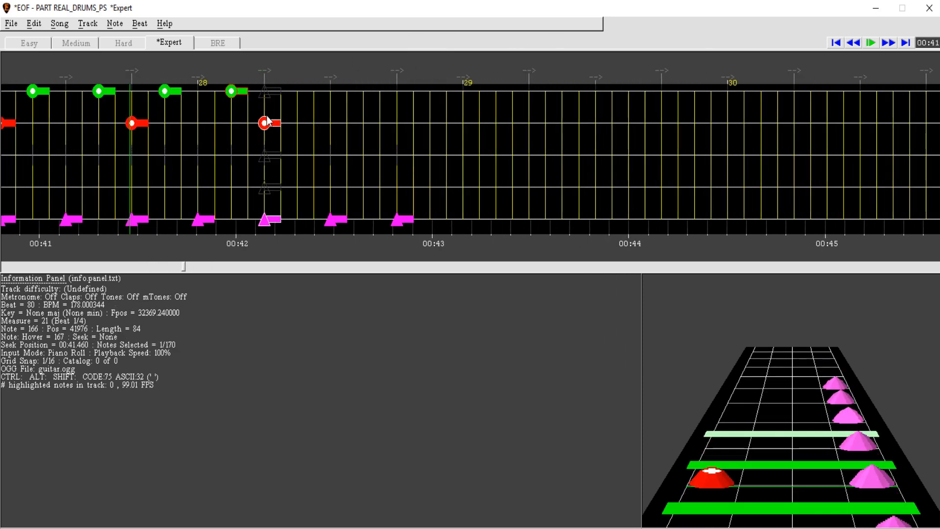
right_click(297, 91)
key(space)
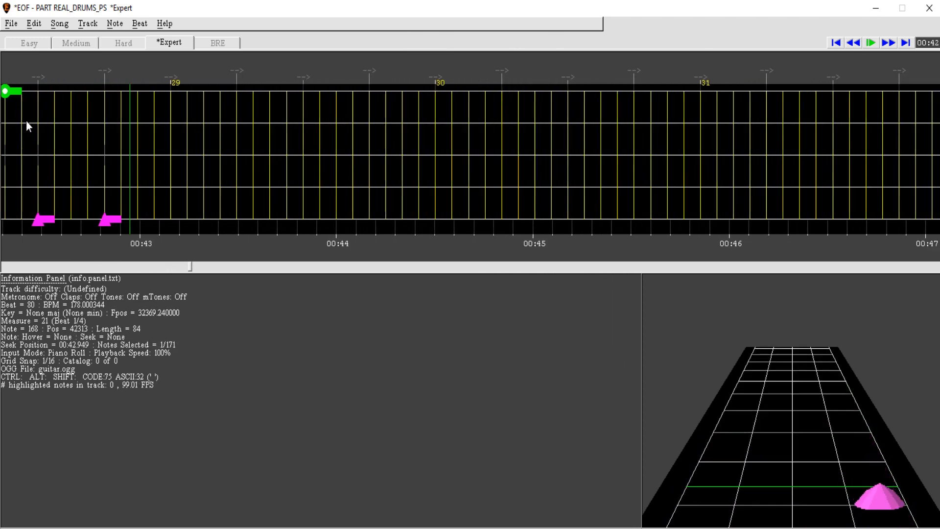
Step: Add red notes on beats 3 and 4 of measure 28 and a green note at about 42.65 seconds
key(space)
right_click(26, 122)
right_click(58, 91)
right_click(96, 123)
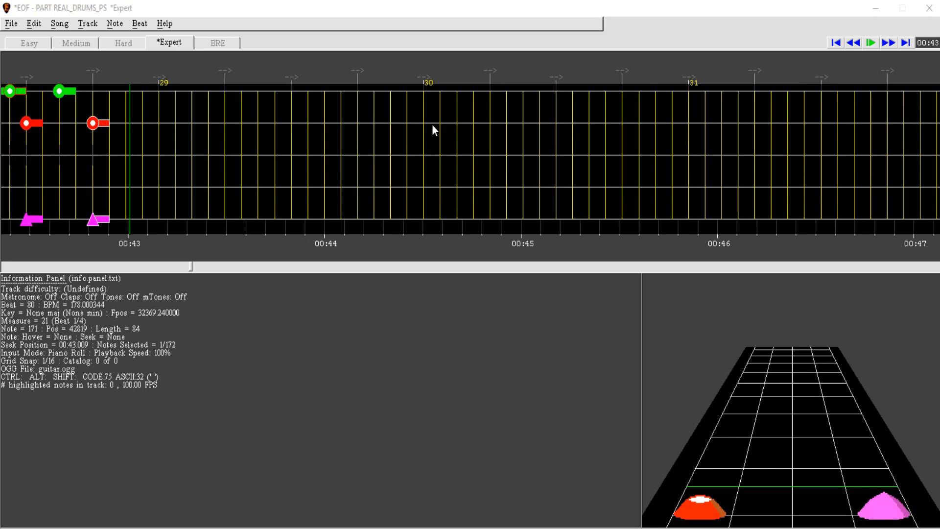
Step: Replay measure 28, add a green note at about 42.99 seconds, and chart measure 29's first beat with green, yellow cymbal and purple cymbal
click(855, 43)
key(space)
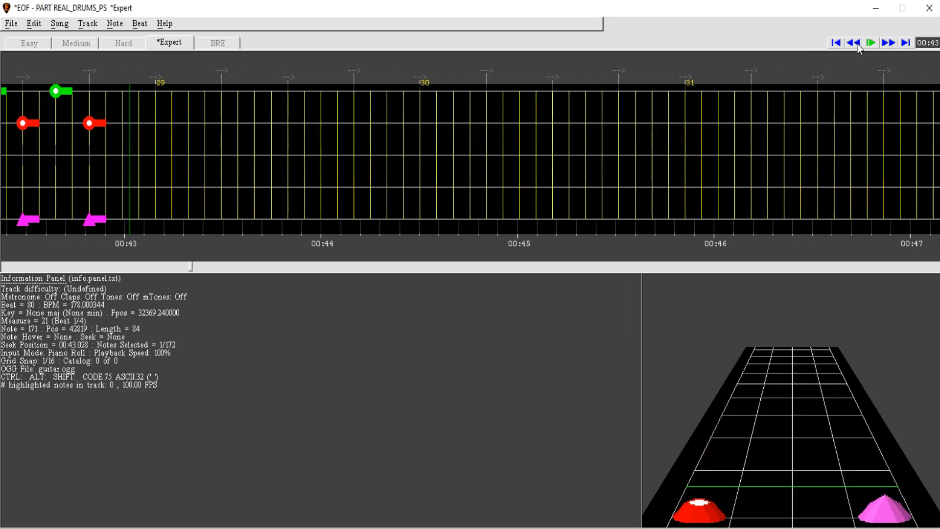
key(space)
right_click(254, 95)
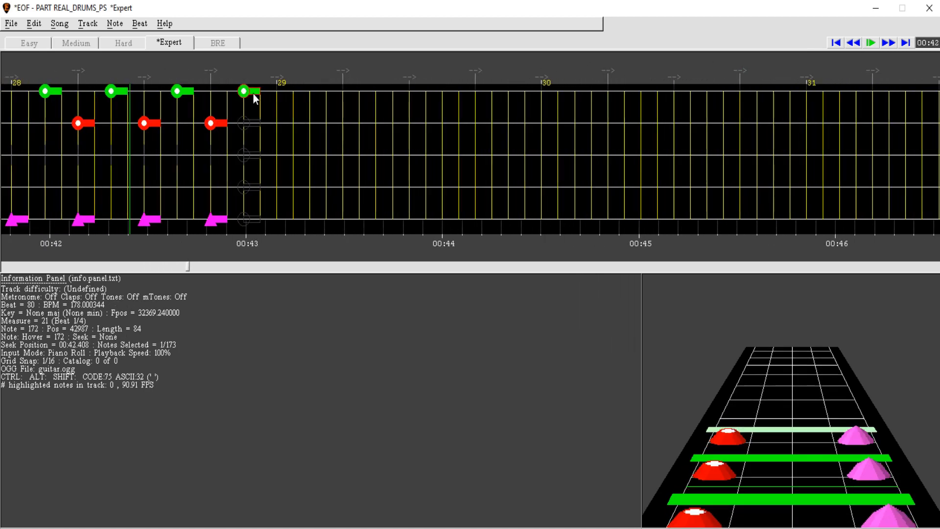
right_click(278, 94)
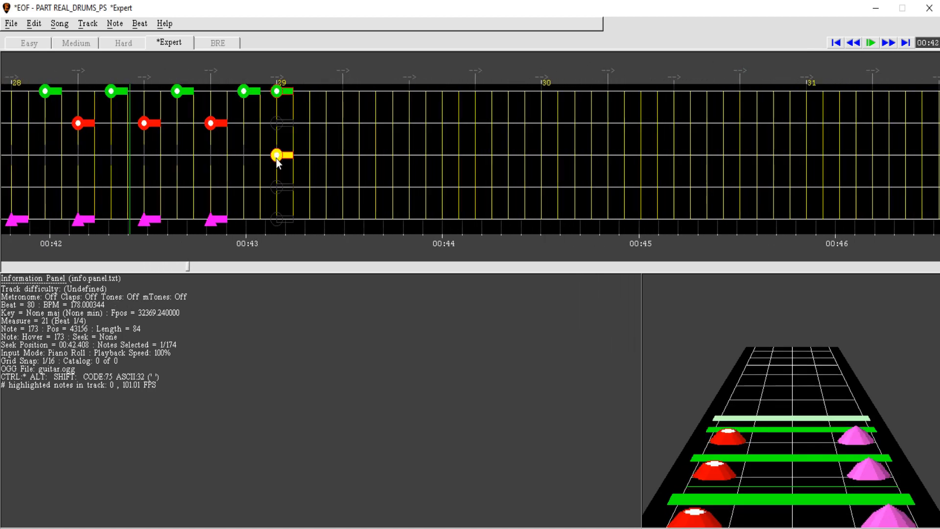
Step: Copy the notes from the start of measure 25 through the first beat of measure 29 and paste them at measure 29
click(855, 44)
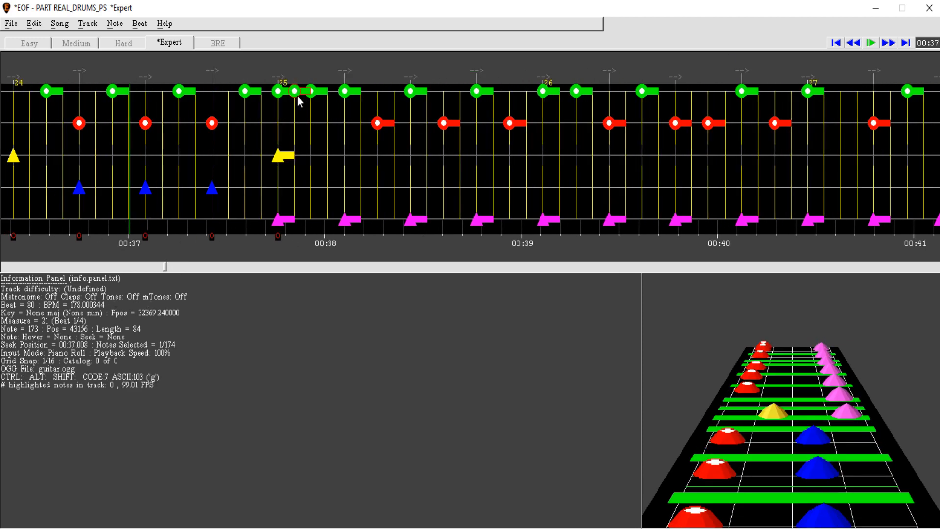
click(279, 95)
click(889, 44)
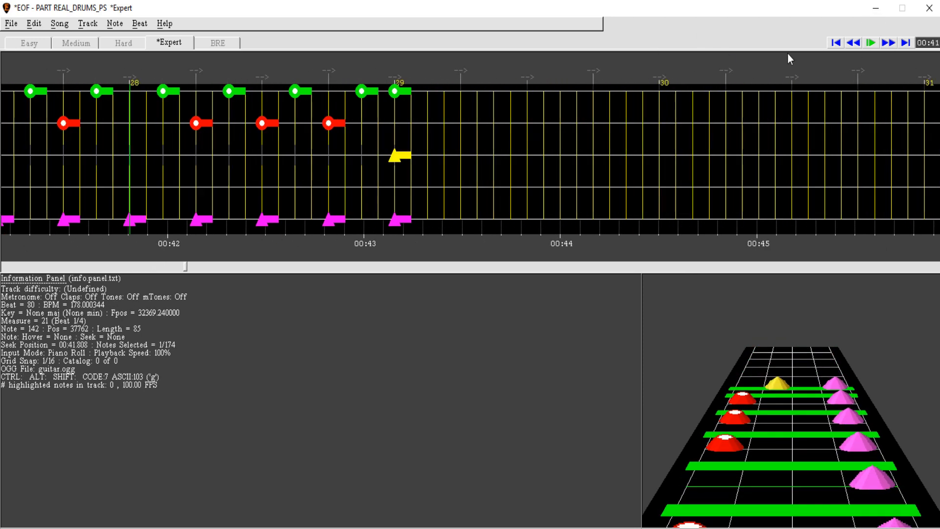
shift+click(397, 89)
click(392, 72)
key(ctrl+shift+v)
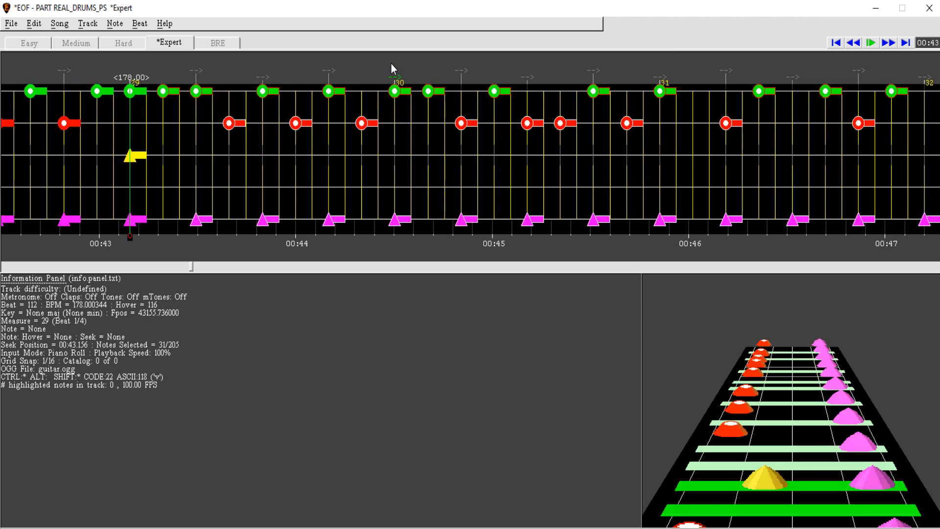
Step: Switch the yellow note on beat 1 of measure 29 from cymbal to drum, and try the same on measure 25
click(856, 44)
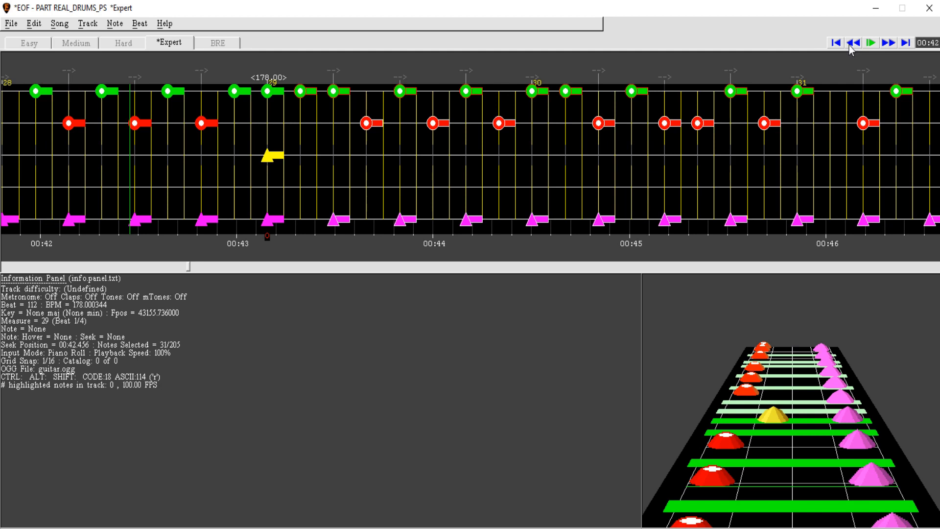
click(267, 157)
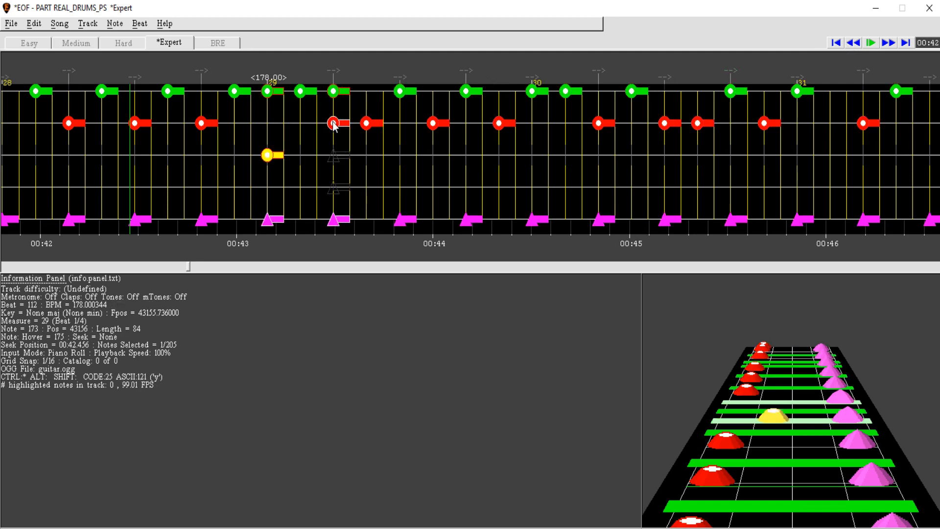
click(855, 46)
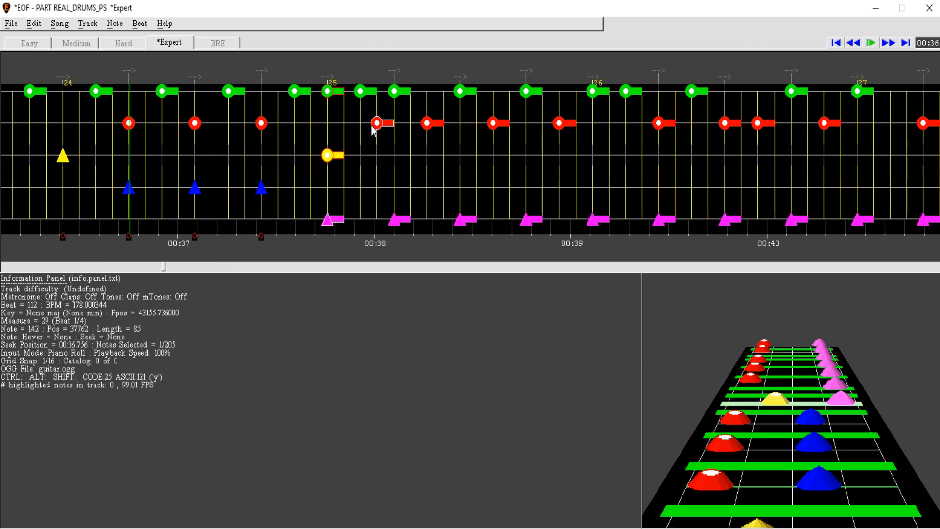
click(855, 47)
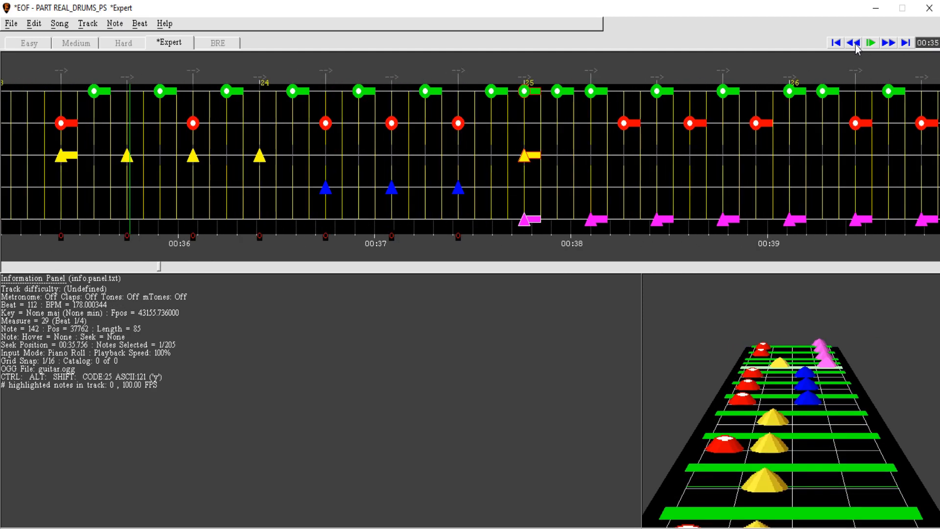
Step: Start measure 33 with red notes on beats 1 to 3, a yellow cymbal on beat 1, and green notes at about 48.72, 49.05 and 49.39 seconds
click(889, 44)
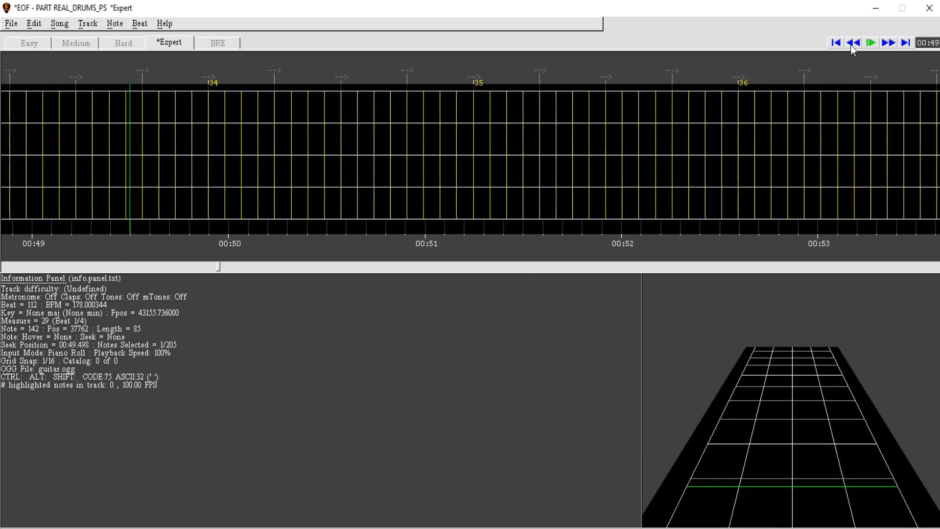
click(854, 42)
right_click(297, 216)
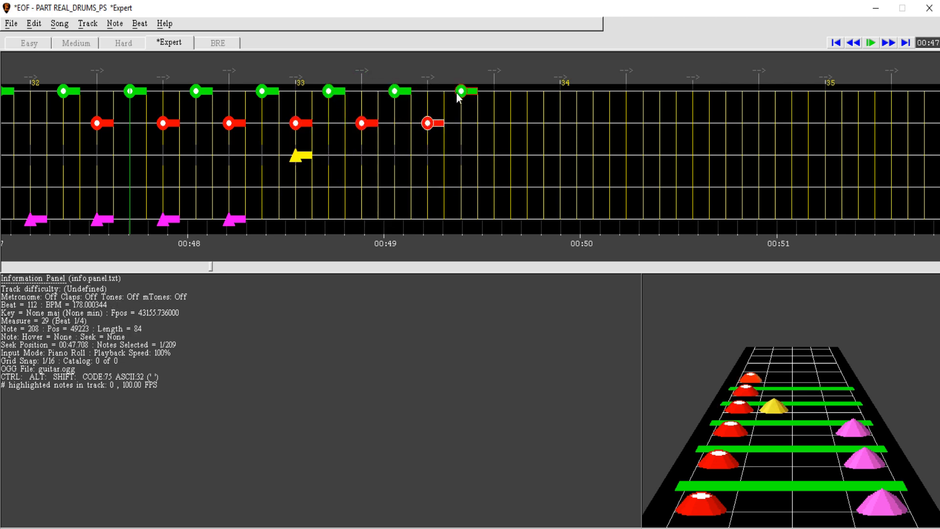
Step: Add purple cymbals on measure 33's beats 2-4, red on beat 4, green at about 49.73 and 49.81 seconds, and red with purple cymbal opening measure 34
click(875, 44)
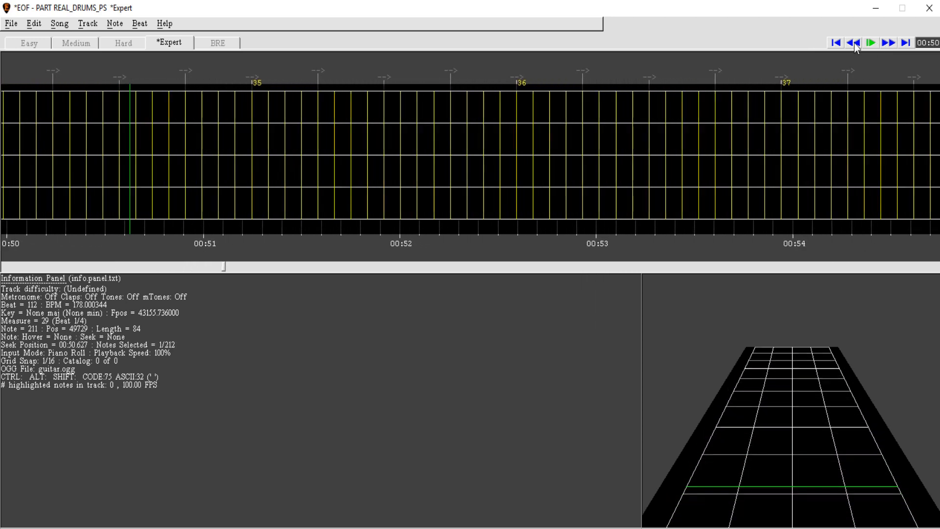
click(870, 43)
click(853, 43)
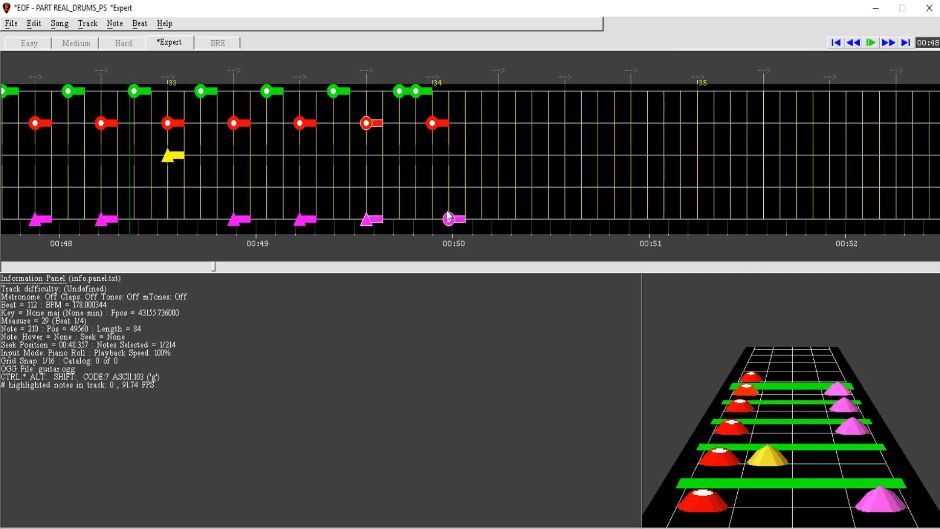
click(432, 218)
Step: Copy the notes from measure 33 through the first beat of measure 34, paste them at measure 34, and remove the yellow cymbal there
shift+click(427, 116)
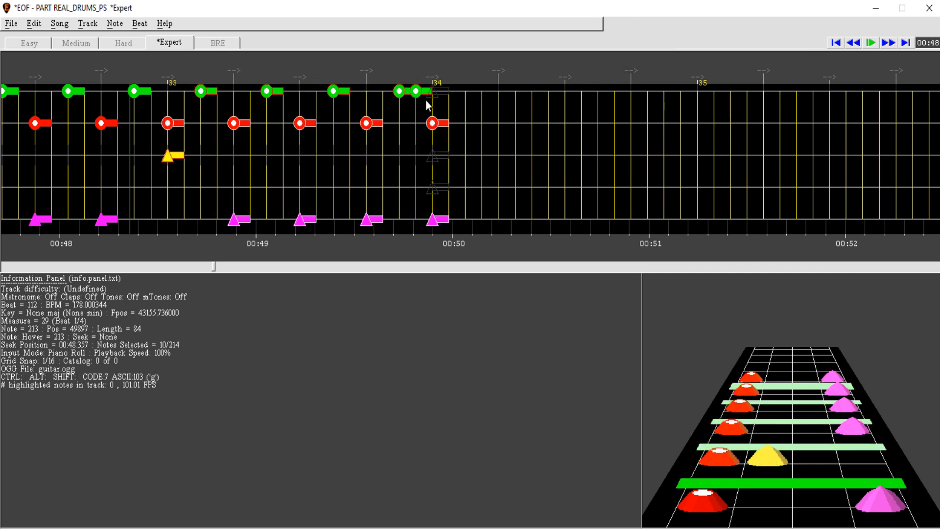
key(ctrl+c)
click(428, 72)
key(ctrl+v)
right_click(133, 155)
key(r)
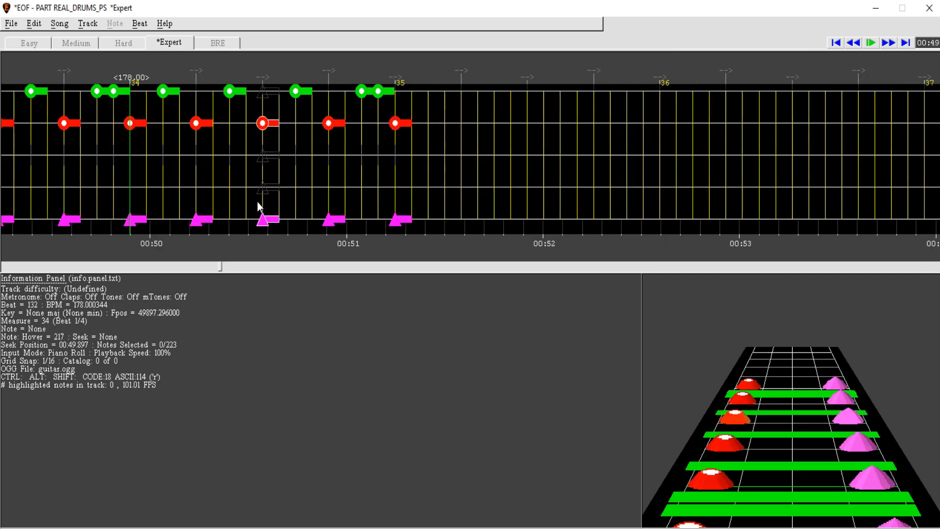
Step: Play measure 34, paste the copied pattern at measure 35, and remove the yellow cymbal from its first beat
key(space)
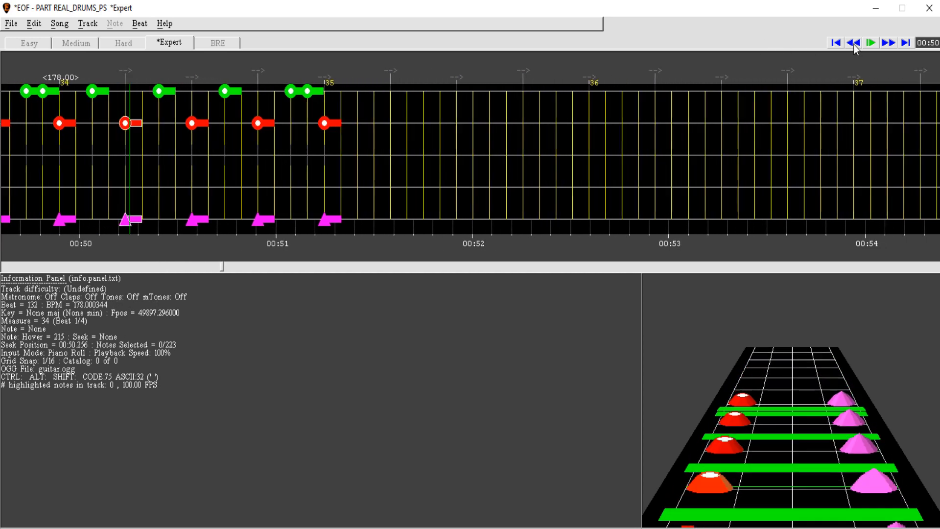
key(space)
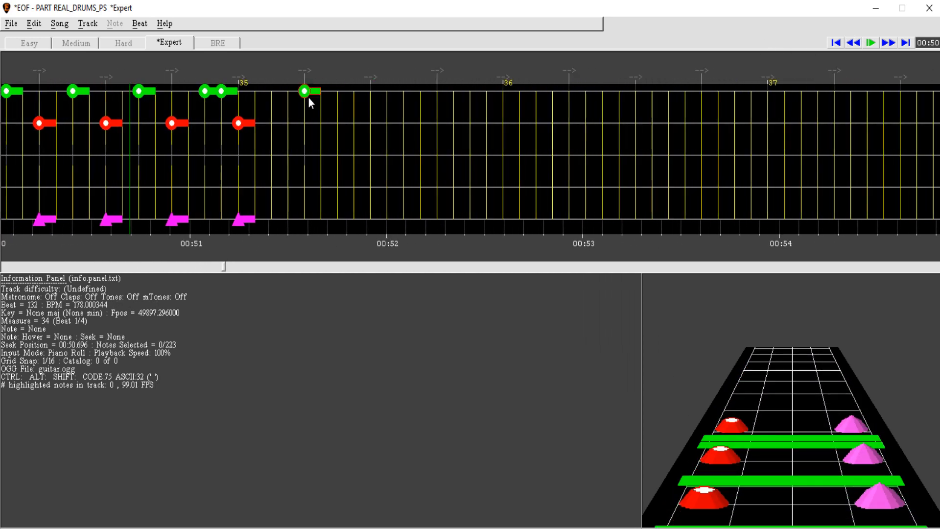
click(226, 77)
key(ctrl+v)
right_click(136, 156)
Step: Play measure 35, paste the copied pattern at measure 36, and remove the yellow cymbal from its first beat
key(space)
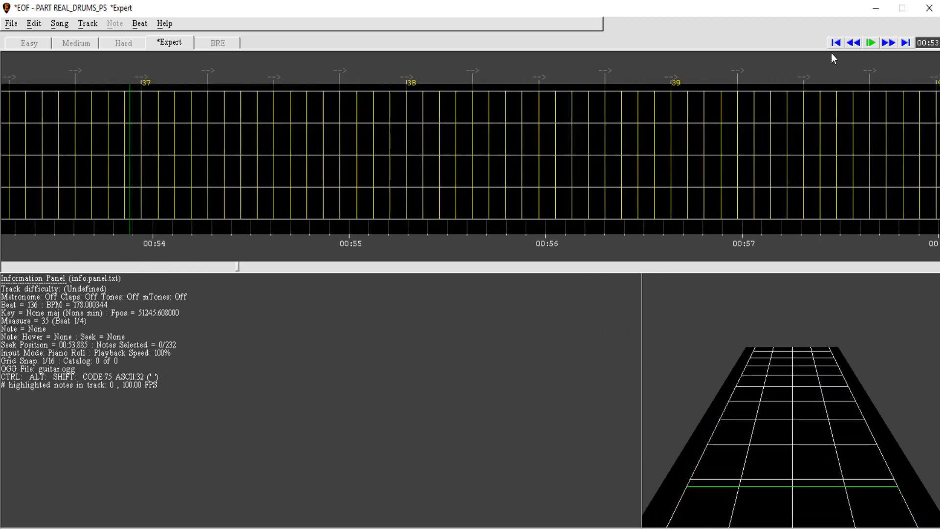
click(870, 43)
click(163, 75)
key(ctrl+v)
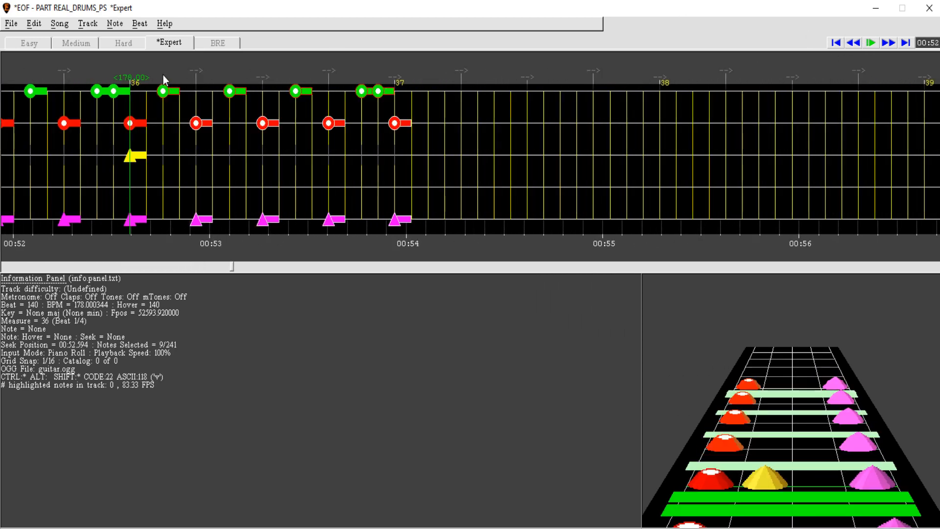
right_click(132, 155)
Step: Add green notes on beat 4 of measure 36 and at about 53.69 seconds, and replace the purple cymbal opening measure 37 with a yellow cymbal
key(space)
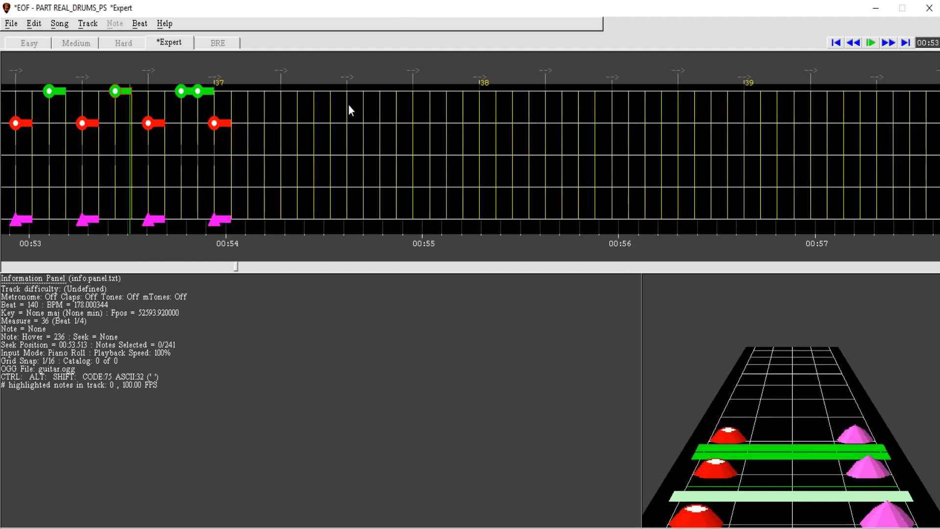
click(870, 43)
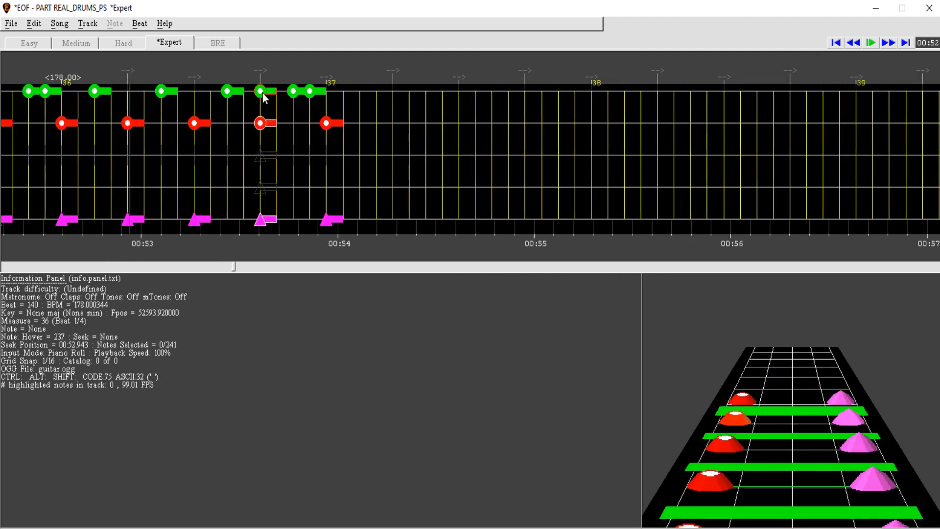
key(space)
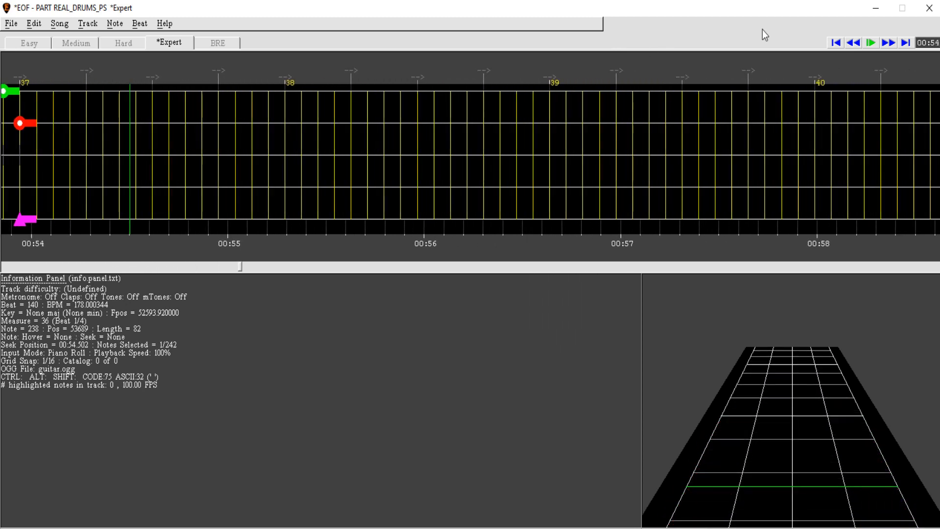
click(852, 44)
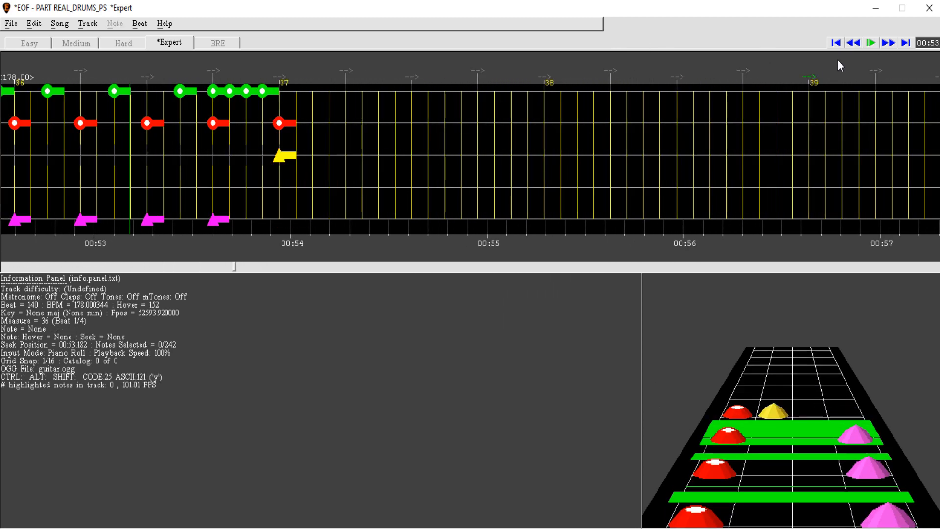
Step: Copy the notes from the start of measure 33 through the first beat of measure 37 and paste them at measure 37
click(852, 44)
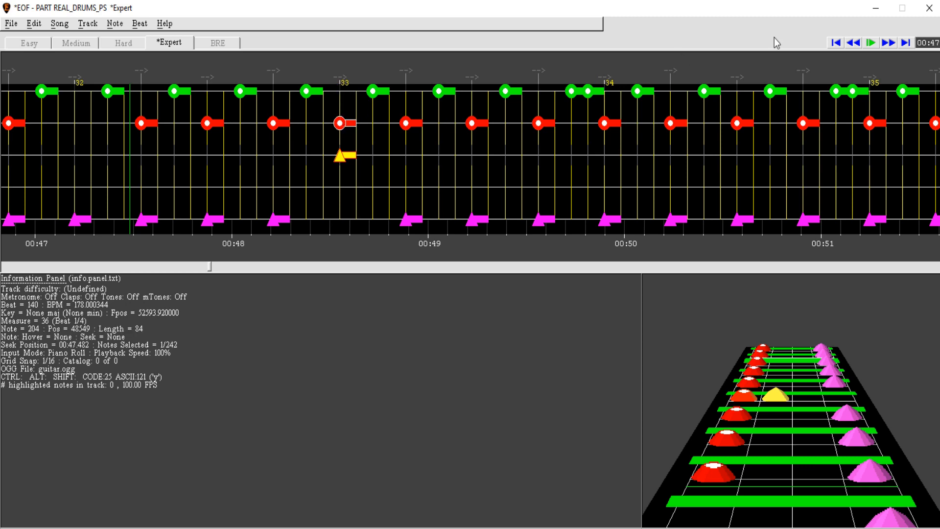
shift+click(895, 45)
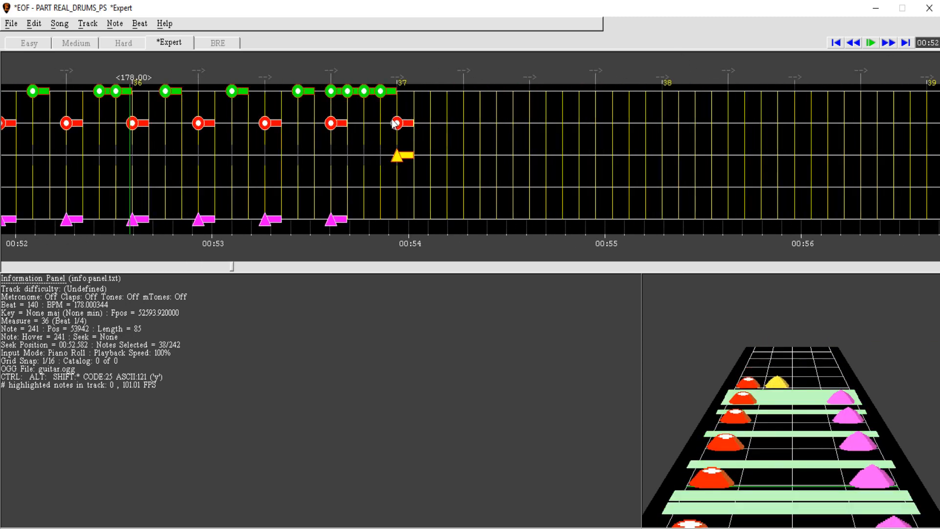
click(410, 57)
key(ctrl+v)
Step: In measure 40, add a green note at about 58.57 seconds, make beat 3's purple note a drum, and delete all notes after beat 3
key(space)
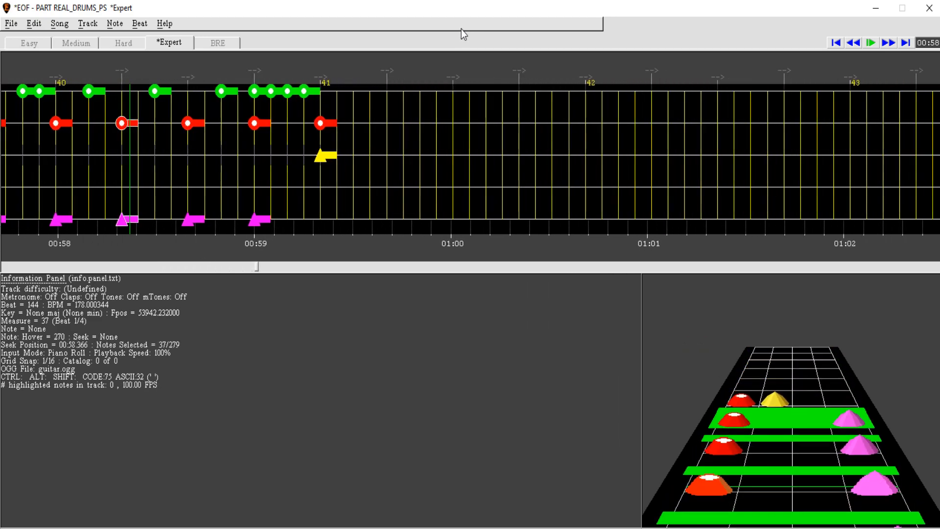
click(854, 43)
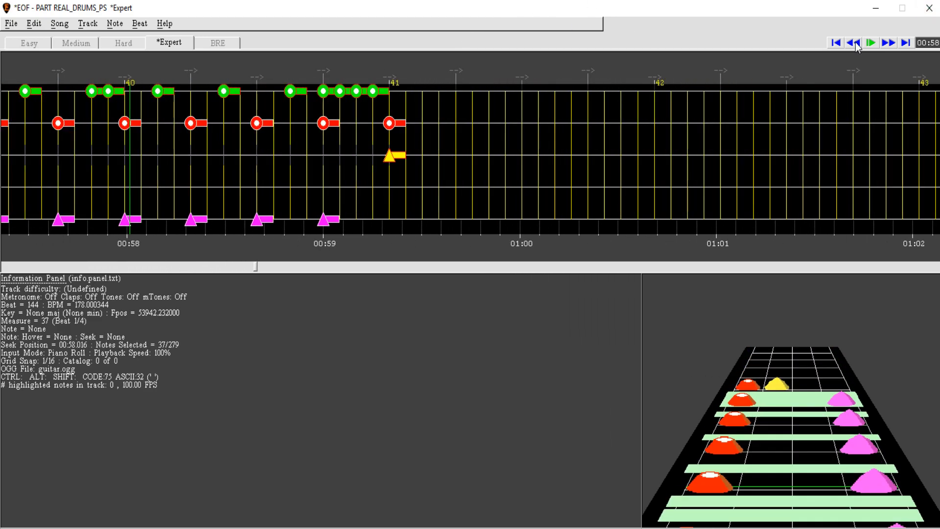
click(70, 92)
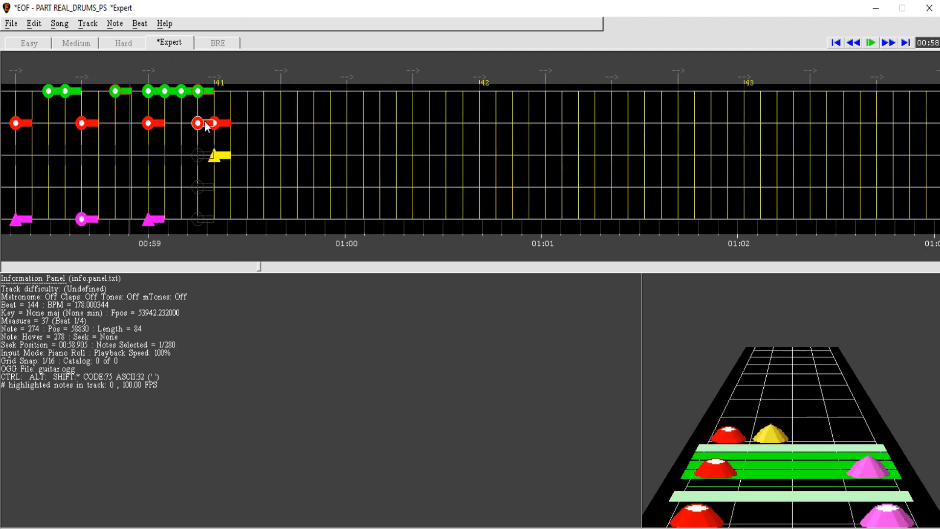
key(Delete)
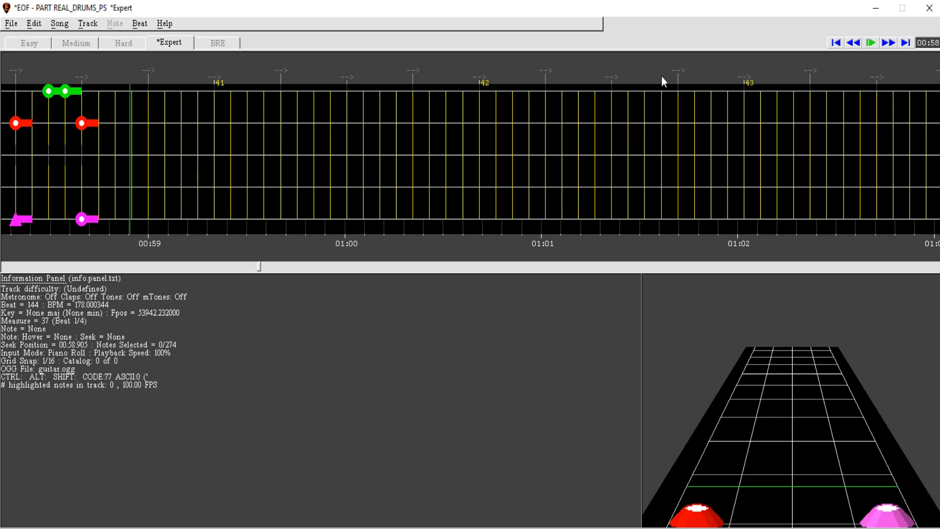
Step: Play on past measure 41, copy the notes from measure 17 through the first beat of measure 25, and return to measure 41
key(space)
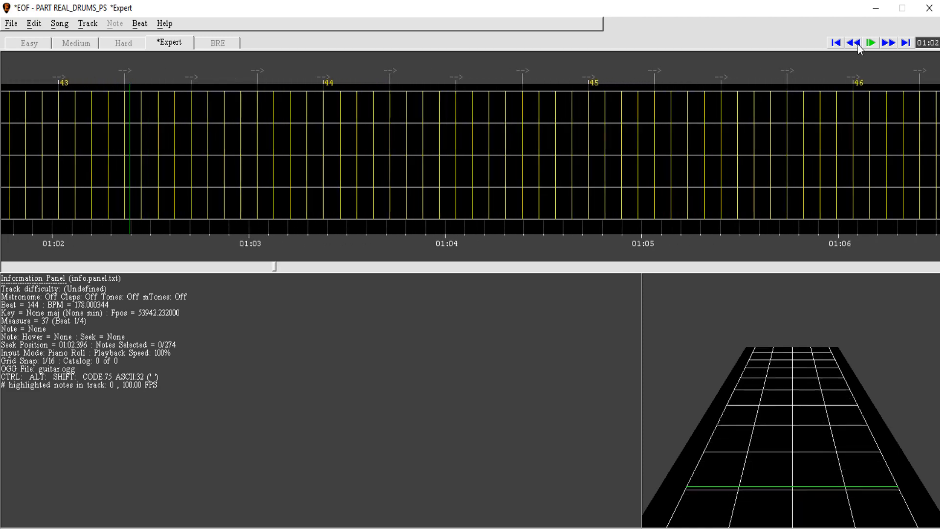
click(858, 45)
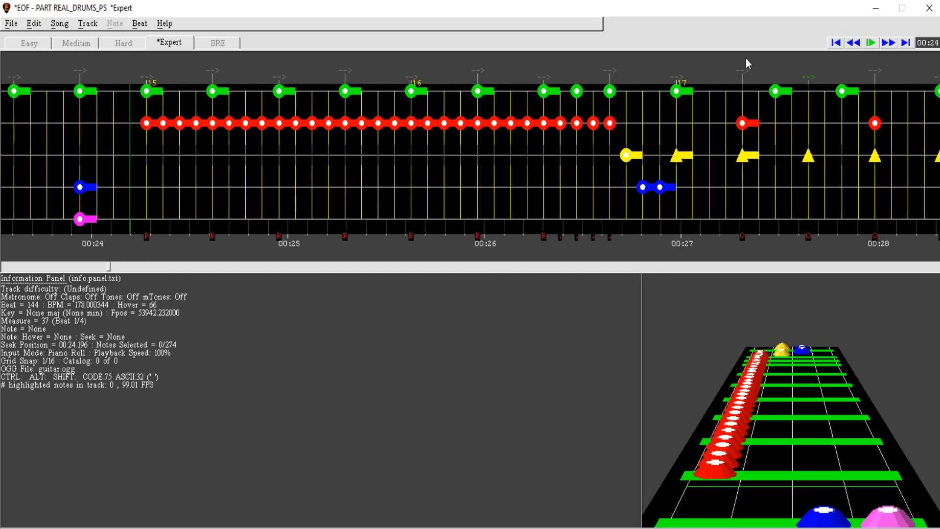
click(677, 97)
click(887, 43)
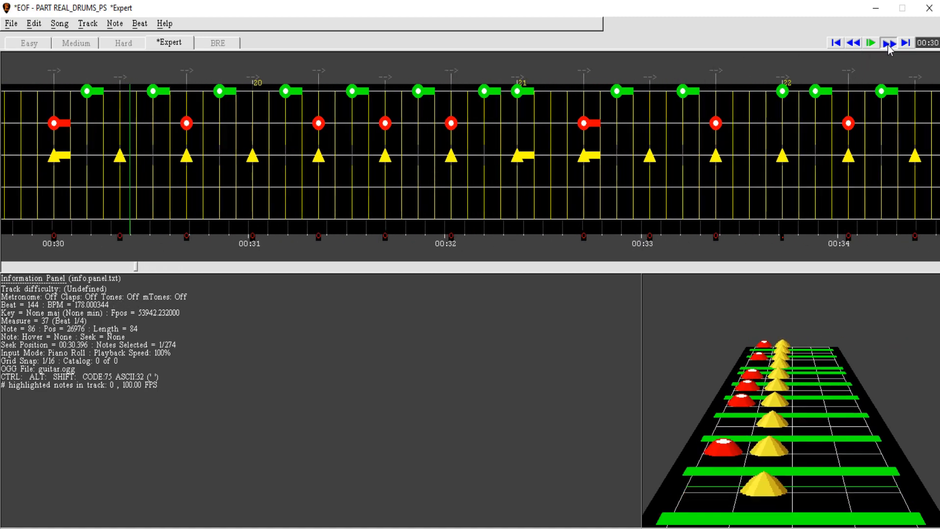
shift+click(401, 90)
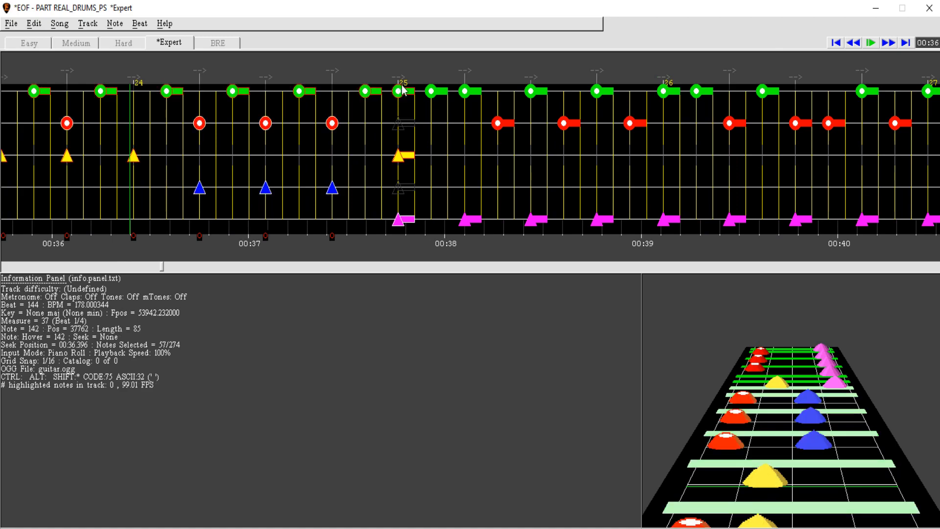
click(887, 43)
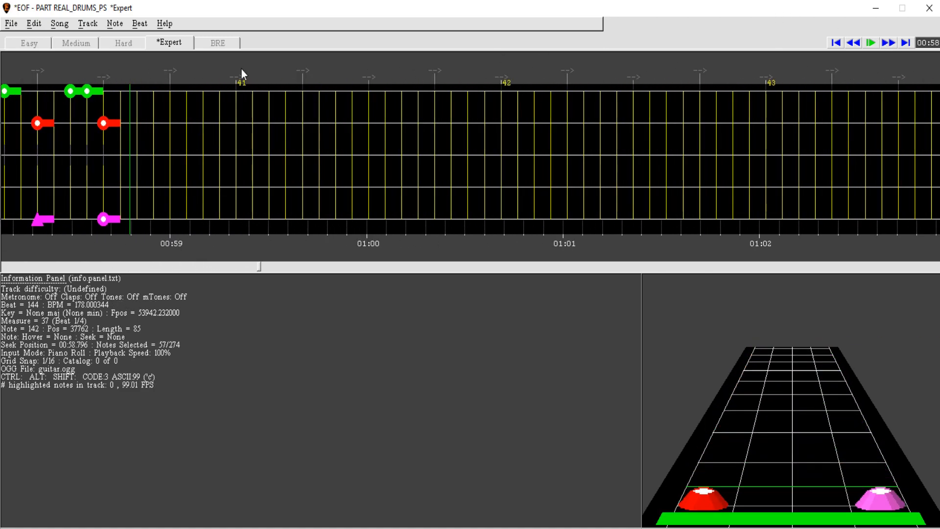
Step: Paste the copied drum section at the start of measure 41 in the Expert chart
click(234, 76)
key(ctrl+v)
key(ctrl+r)
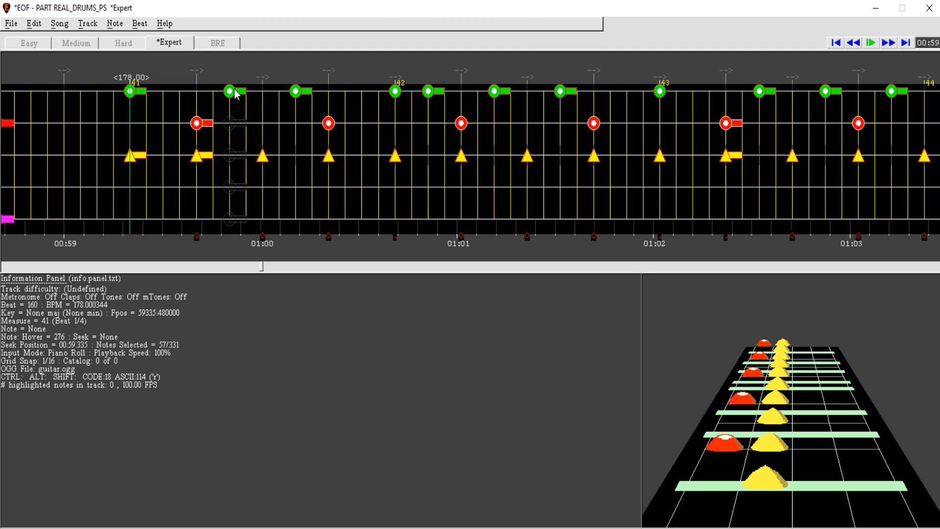
Step: Review the pasted drum section from measure 41 through 48 and play it back against the song
click(856, 45)
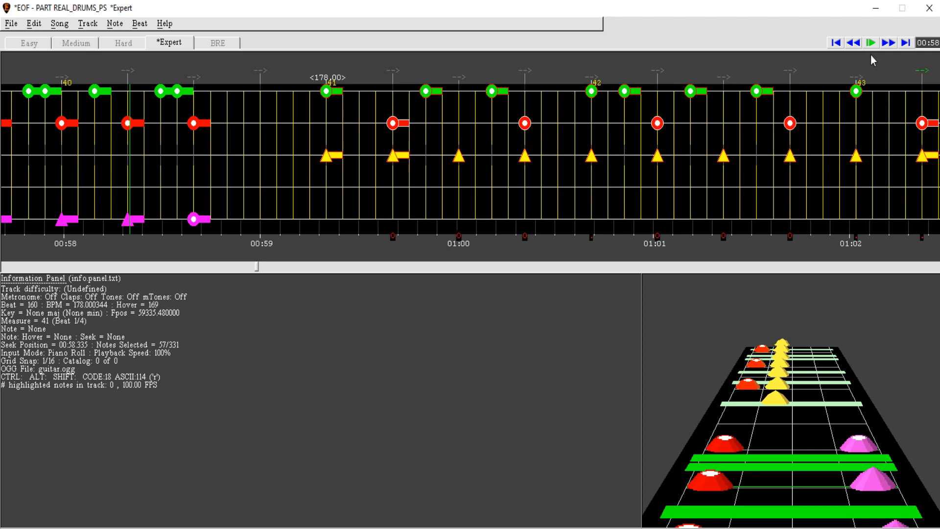
click(888, 44)
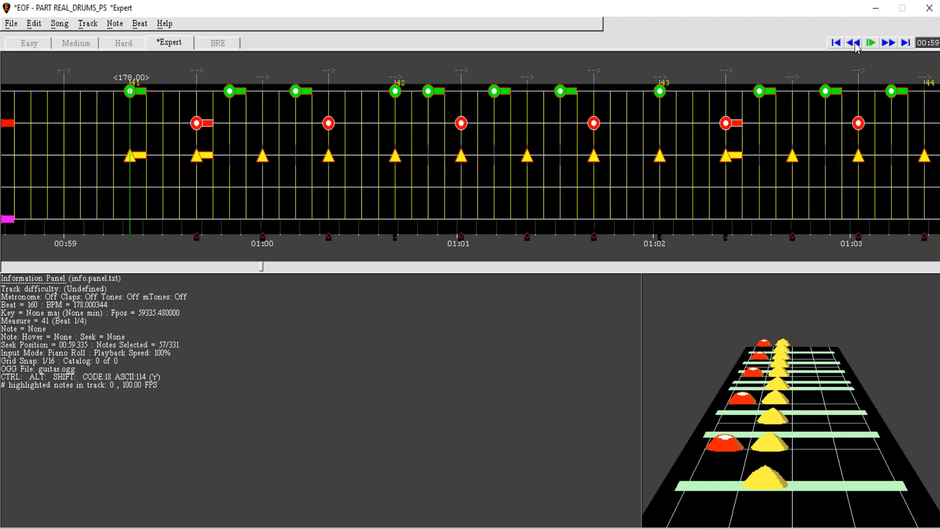
click(888, 44)
click(889, 44)
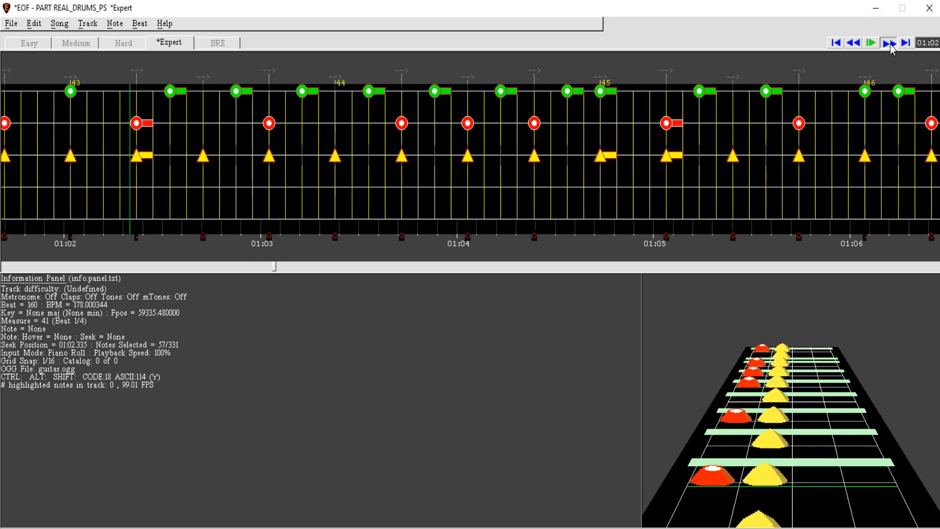
click(888, 43)
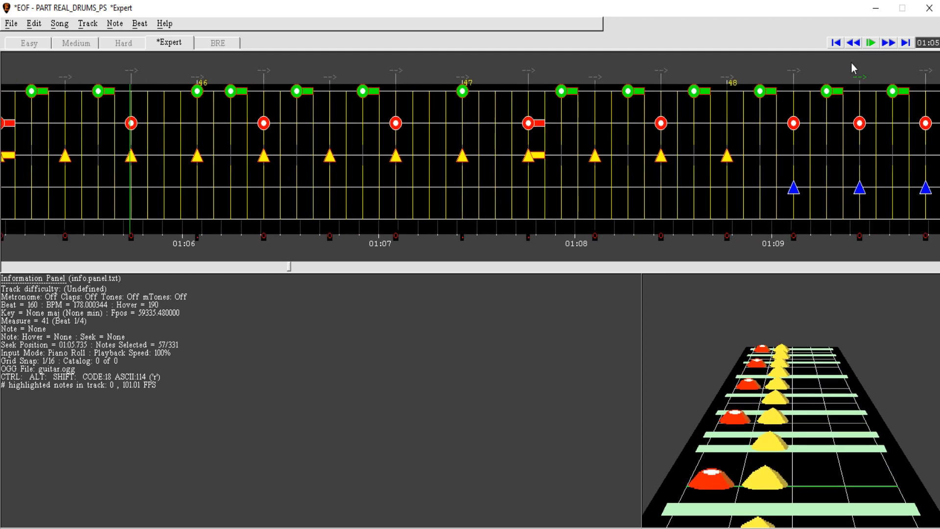
click(855, 44)
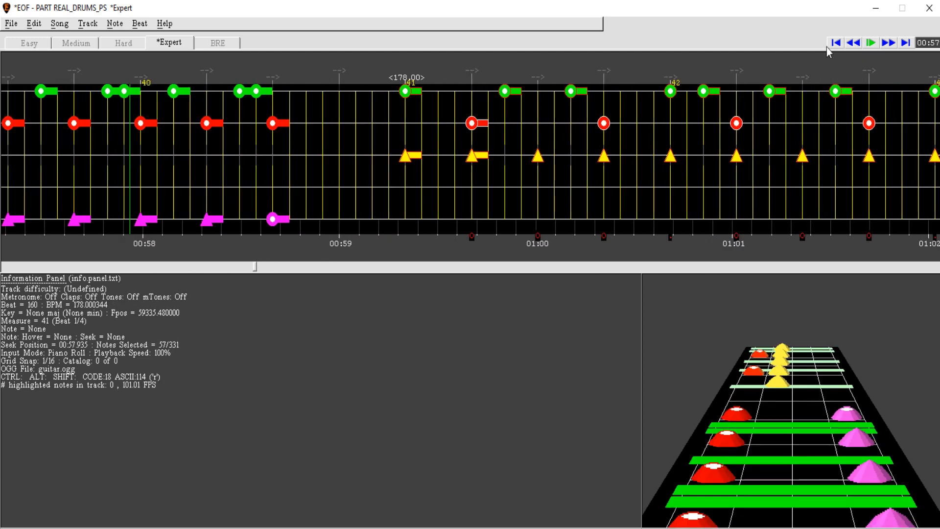
key(space)
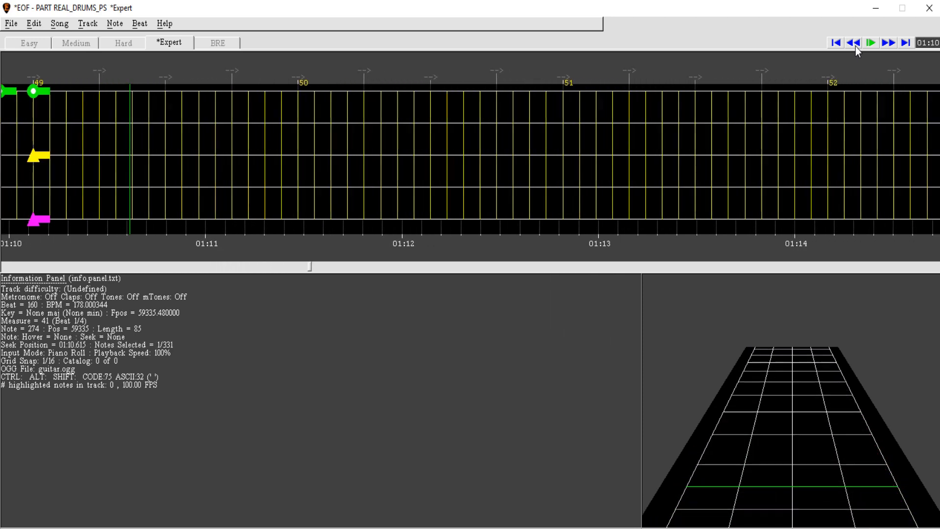
Step: Paste the same copied drum section at the start of measure 49
click(855, 43)
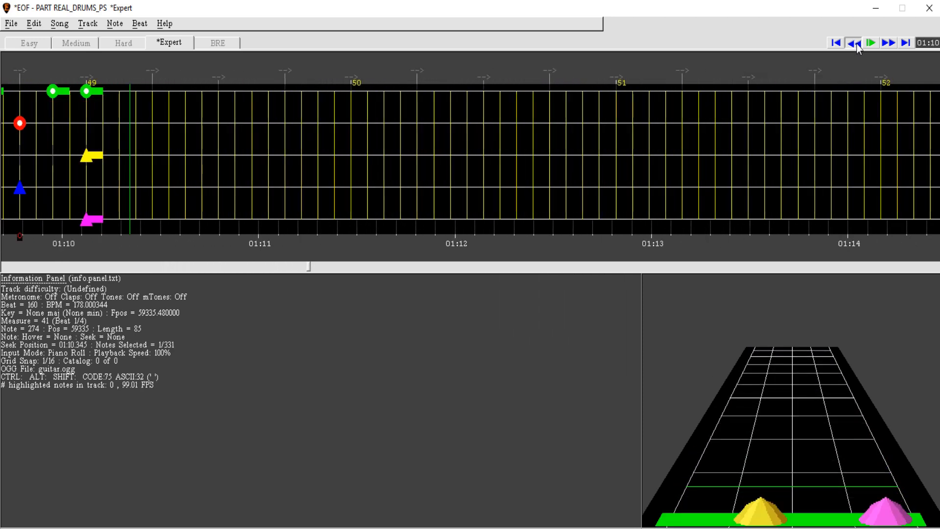
click(485, 78)
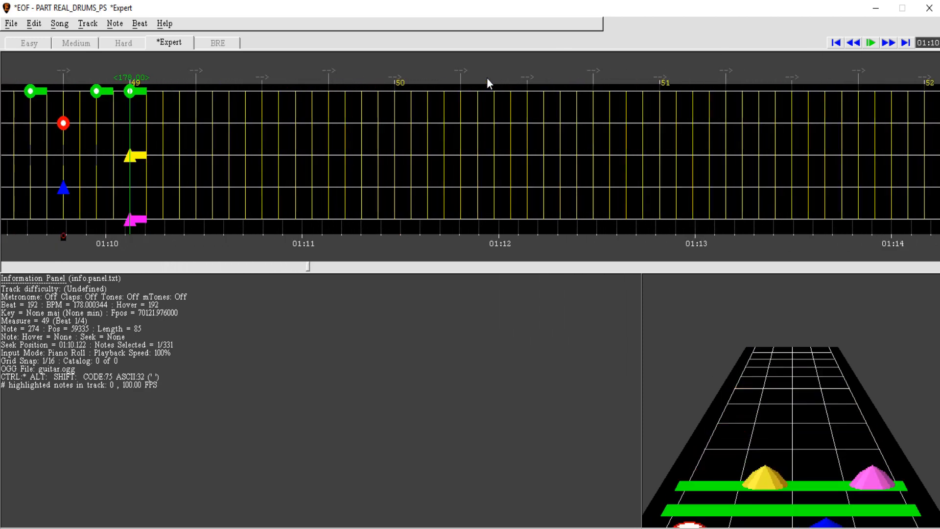
key(ctrl+v)
key(ctrl+shift+r)
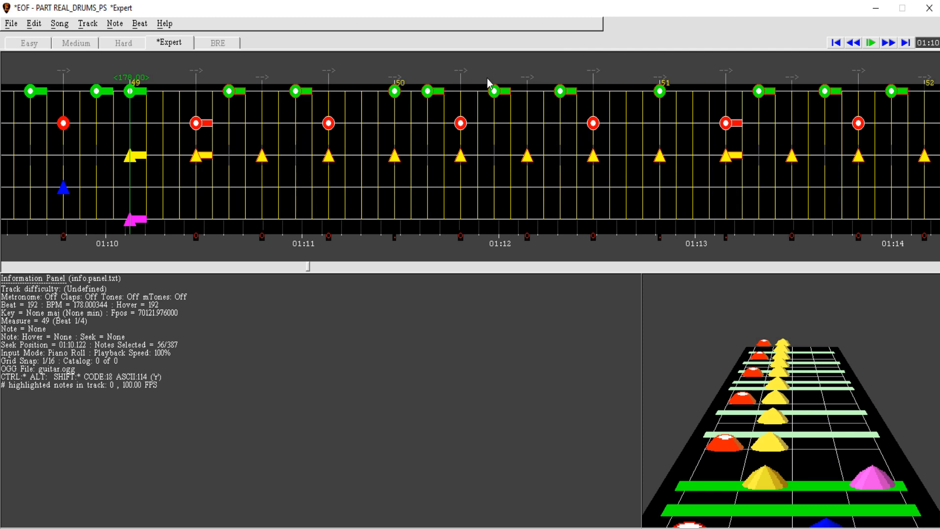
Step: Play back the section pasted at measure 49 and add a kick note one sixteenth before beat 2 of measure 56
click(857, 44)
key(space)
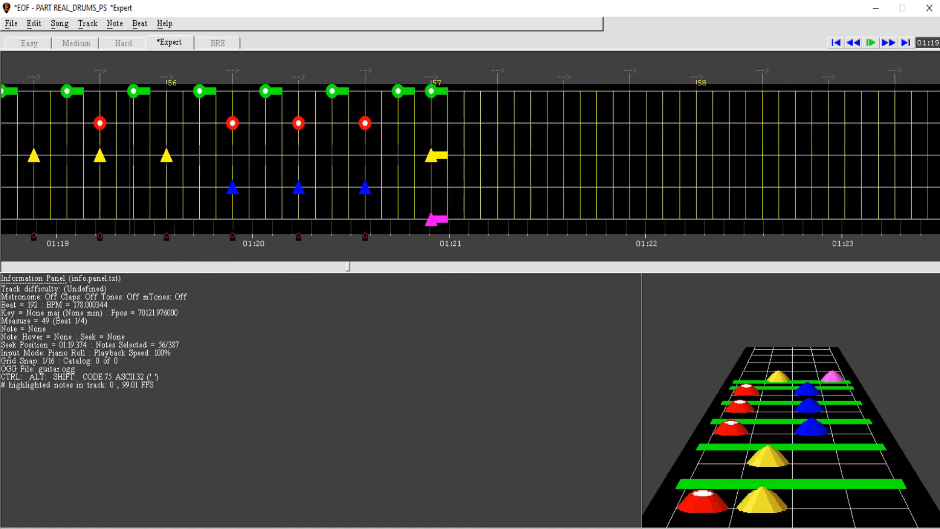
click(855, 43)
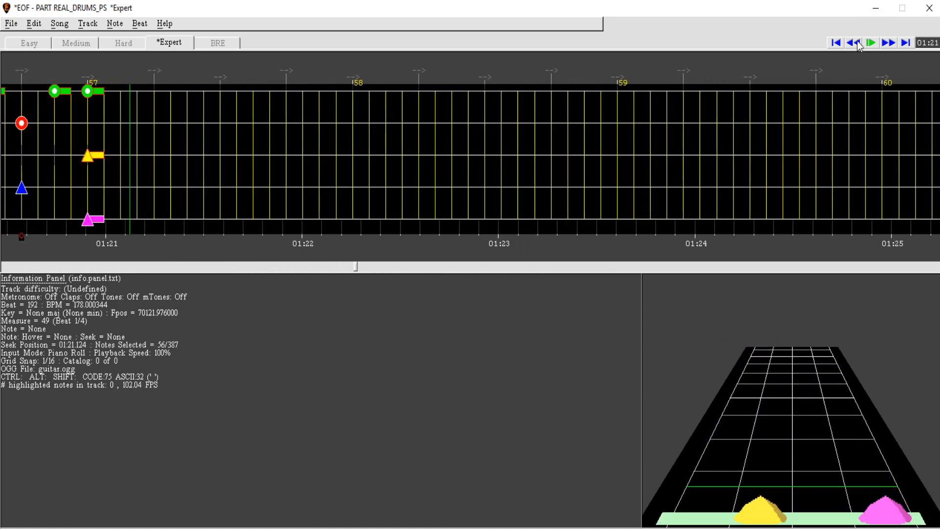
click(271, 100)
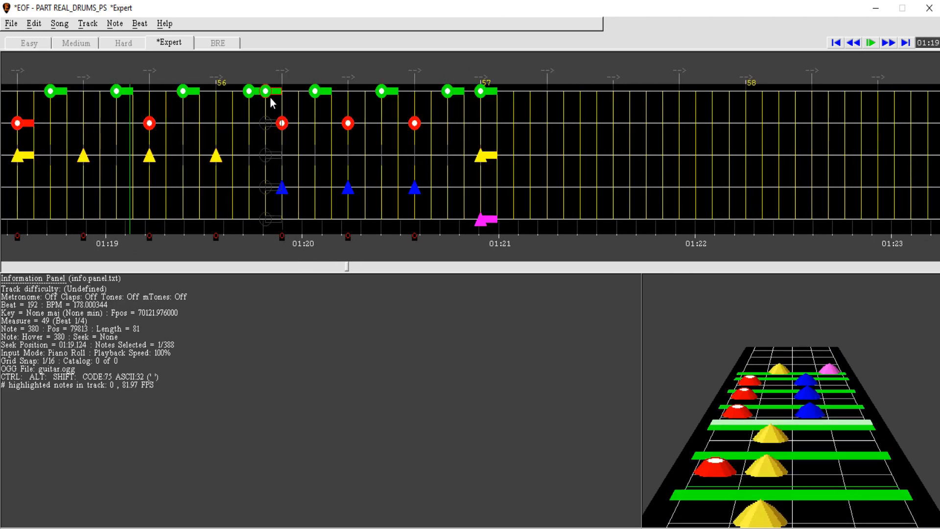
Step: Replace the blue cymbal on beat 2 of measure 56 with a magenta drum note
key(space)
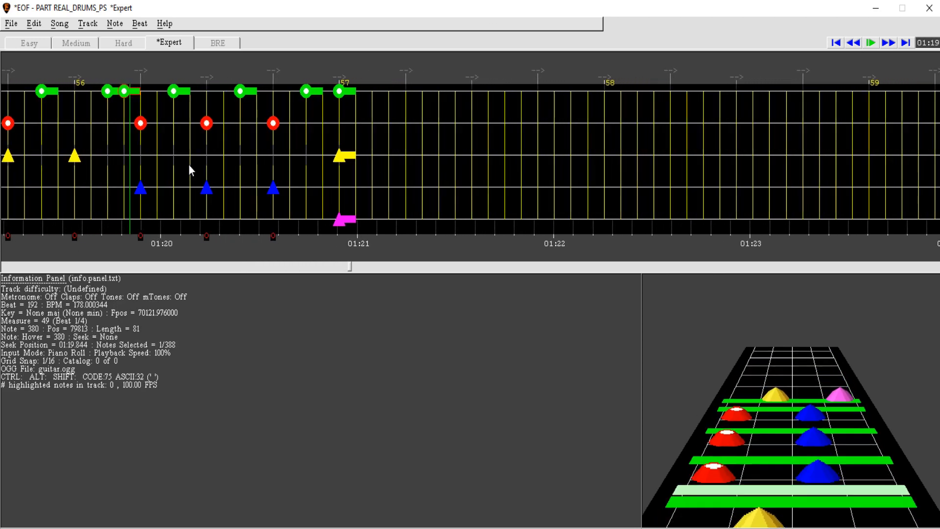
key(space)
right_click(19, 189)
right_click(19, 219)
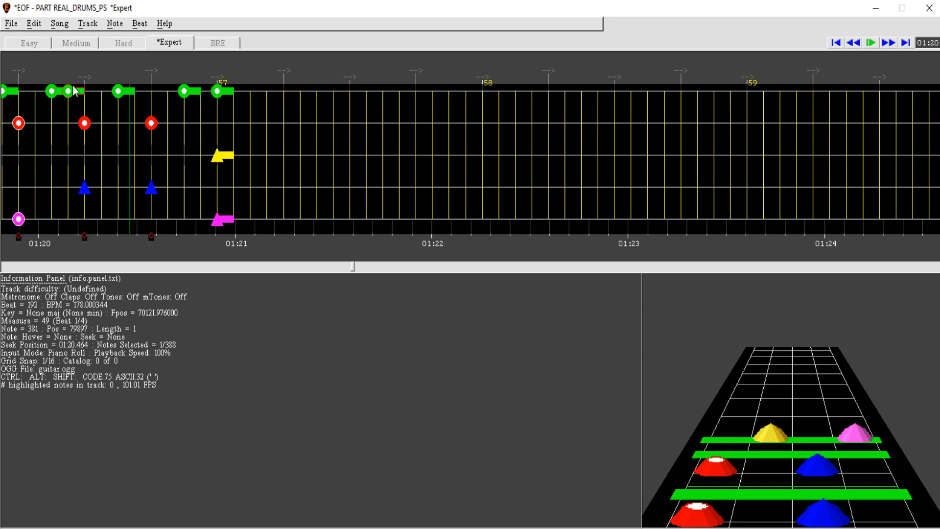
Step: Rebuild the second half of measure 56 as a sixteenth-note fill with pairs of red, yellow, blue and magenta drum hits
click(853, 43)
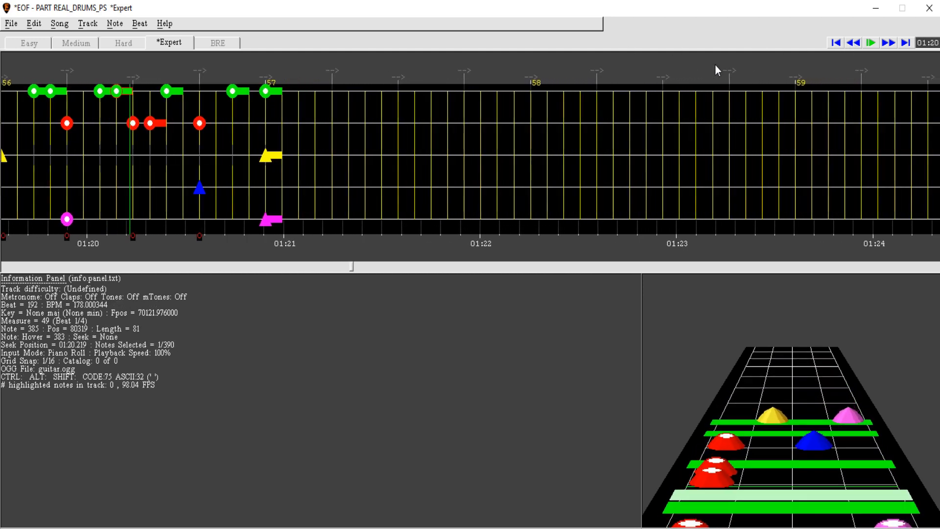
key(space)
click(853, 43)
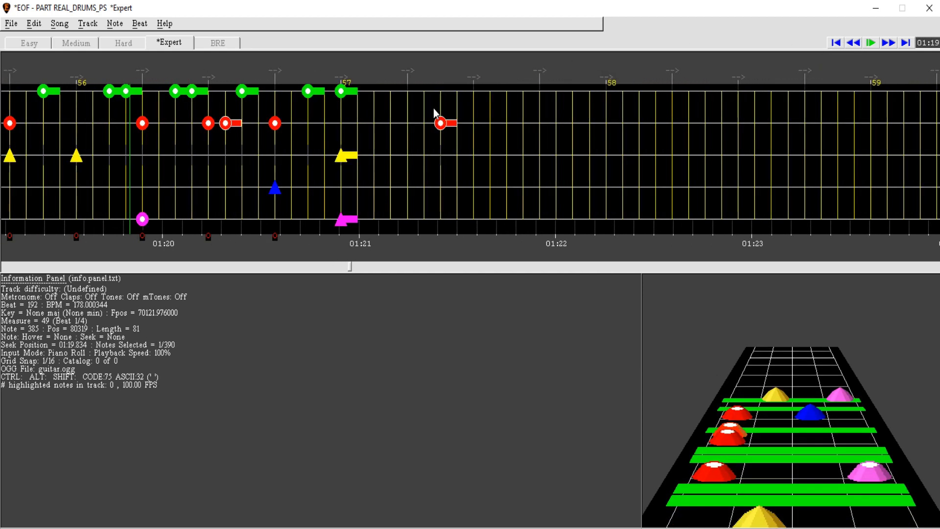
key(Delete)
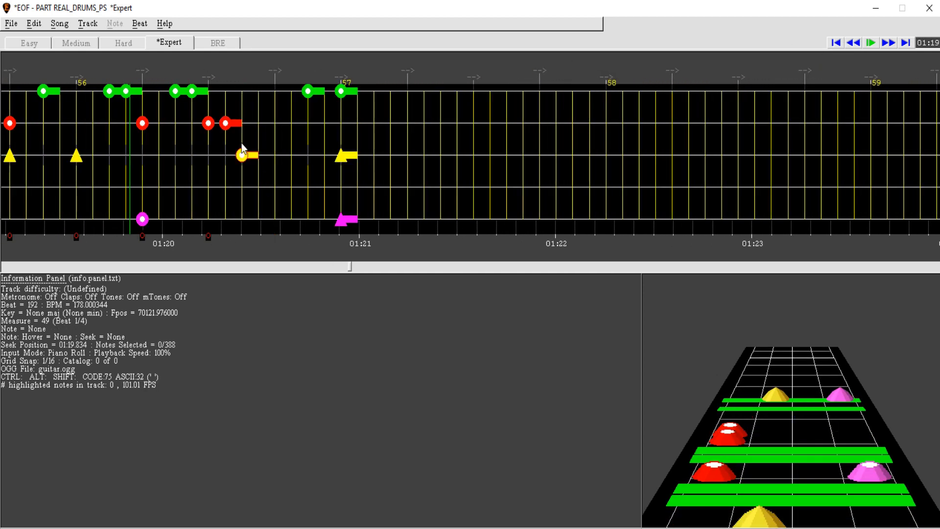
click(316, 218)
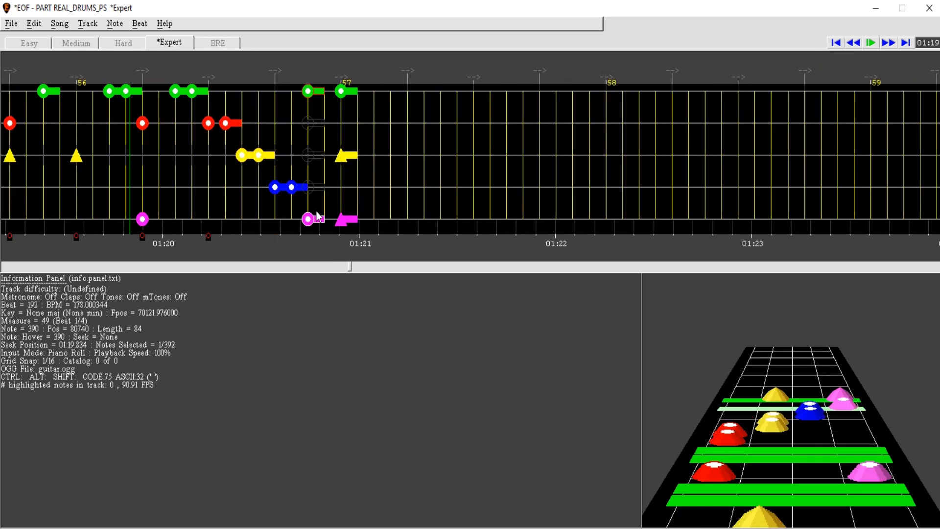
right_click(306, 96)
key(space)
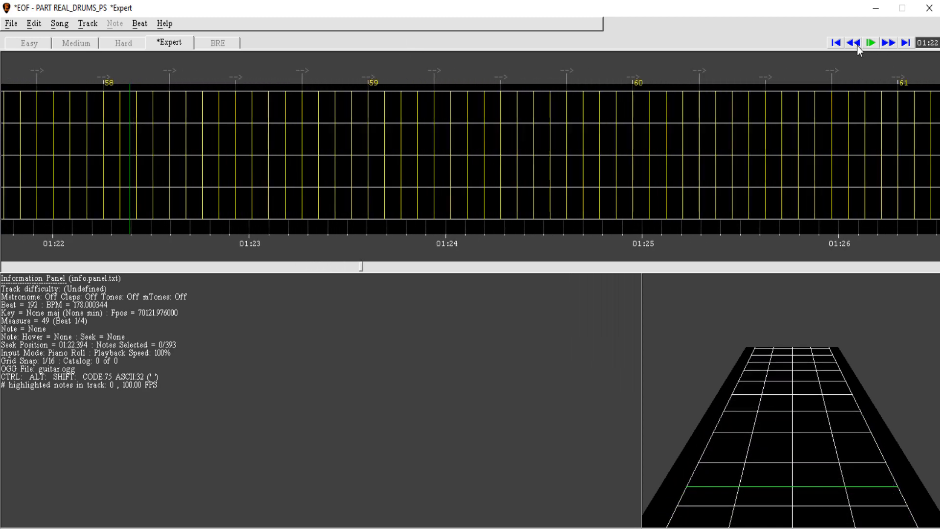
Step: Remove the magenta hit from the note at the start of measure 57, keeping its yellow hit a cymbal
click(857, 46)
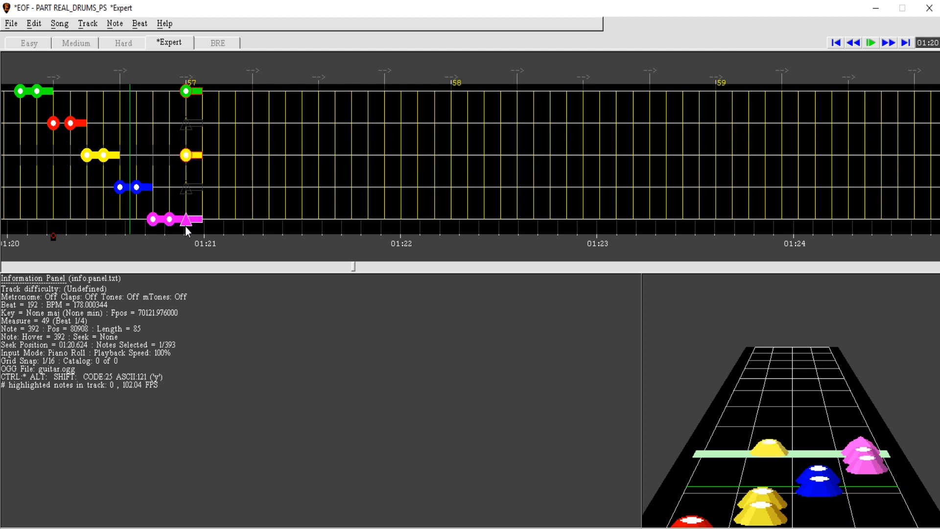
key(ctrl+y)
click(851, 45)
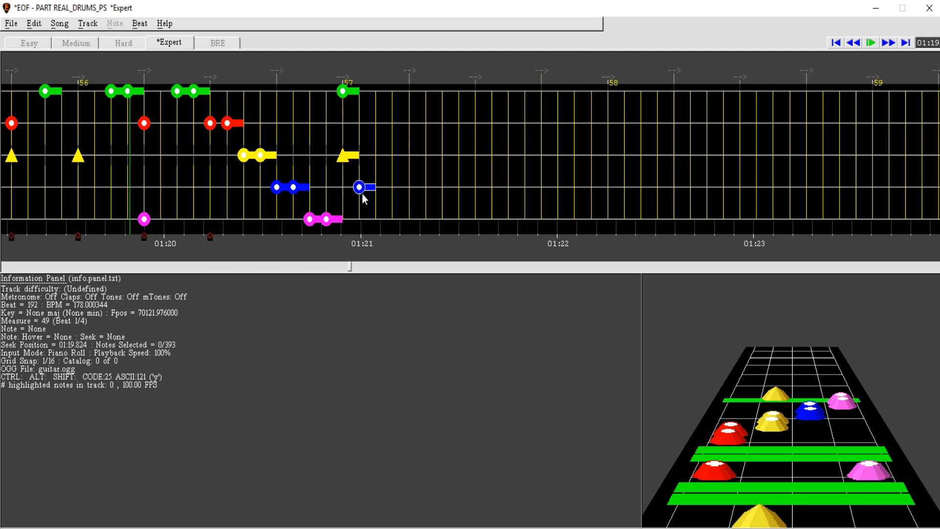
Step: Place magenta cymbal notes on beats 2, 3 and 4 of measure 57
click(409, 219)
key(g)
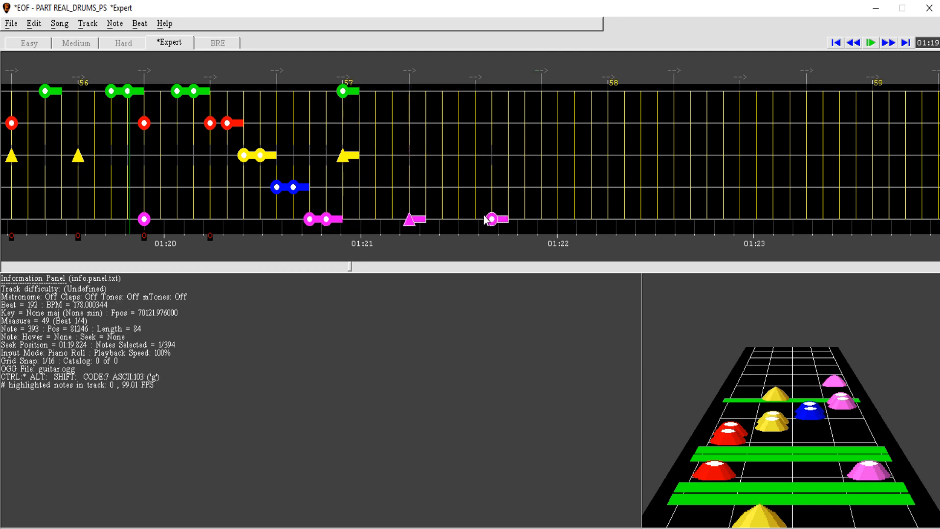
click(475, 219)
click(540, 219)
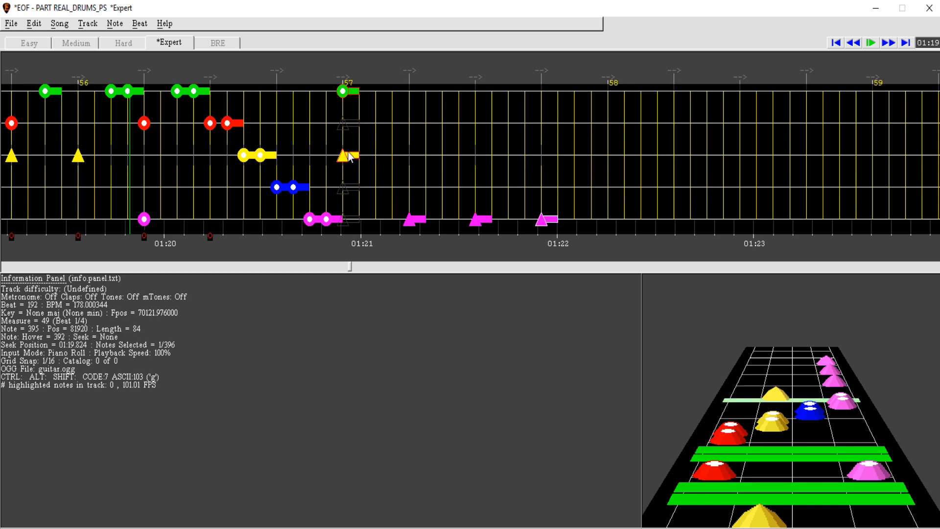
click(883, 45)
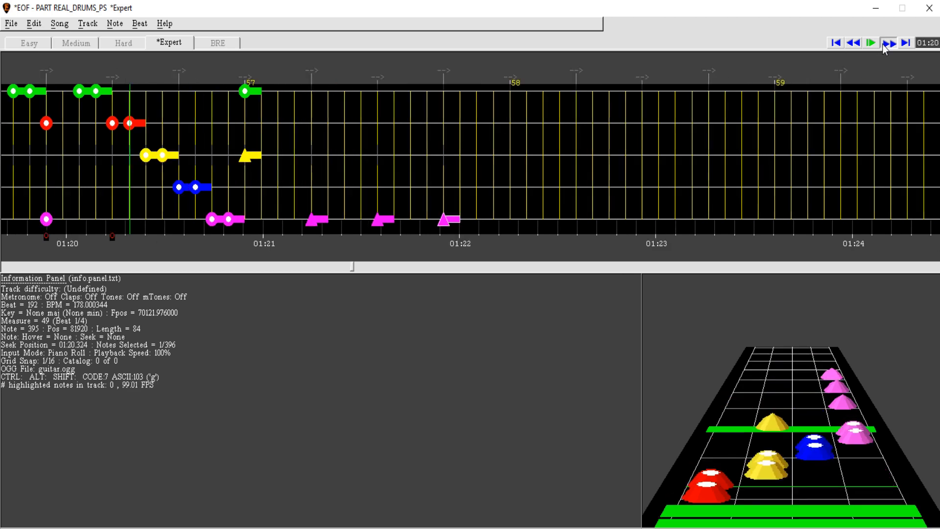
click(860, 47)
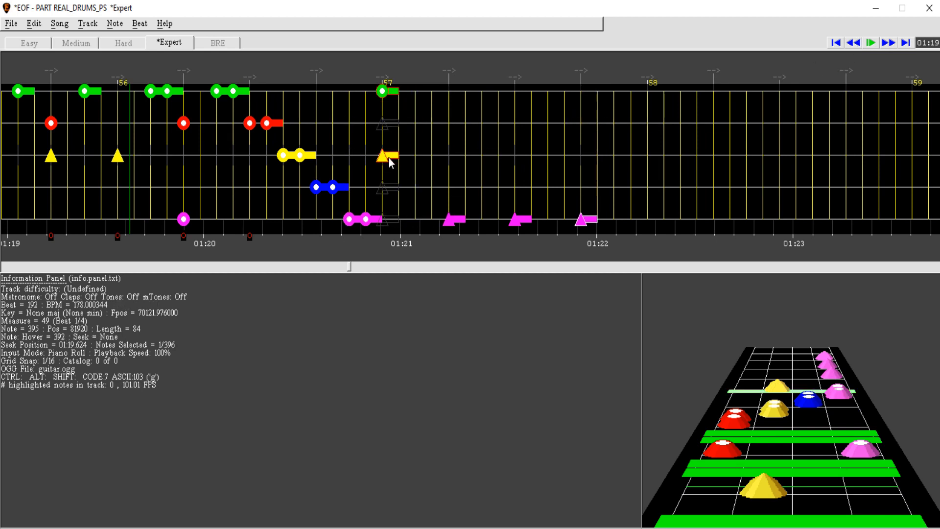
click(892, 47)
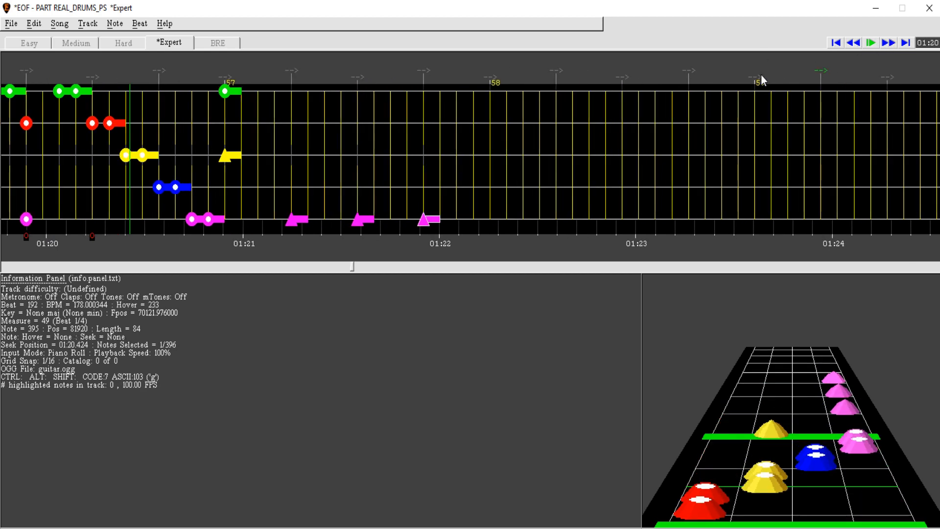
Step: Change the yellow cymbal at the start of measure 57 to a blue cymbal and play back the passage
right_click(226, 153)
right_click(226, 181)
key(b)
right_click(274, 215)
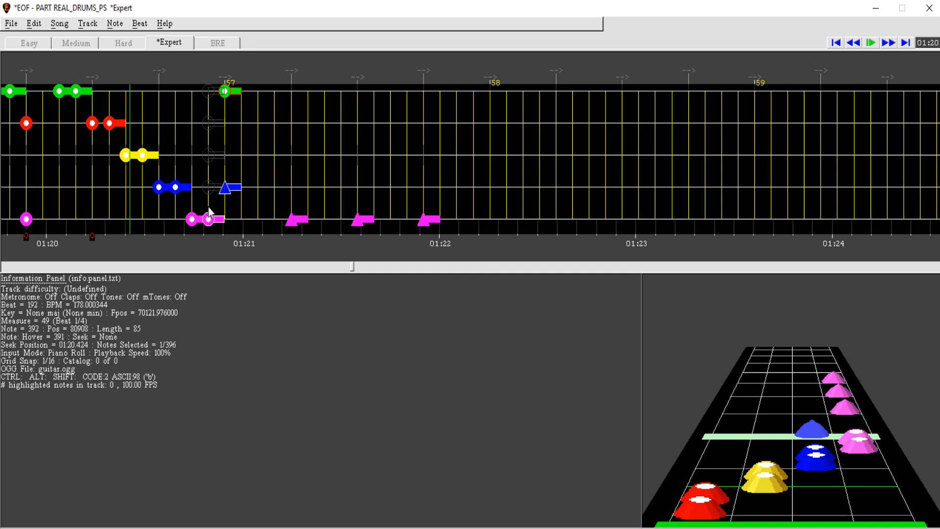
right_click(257, 220)
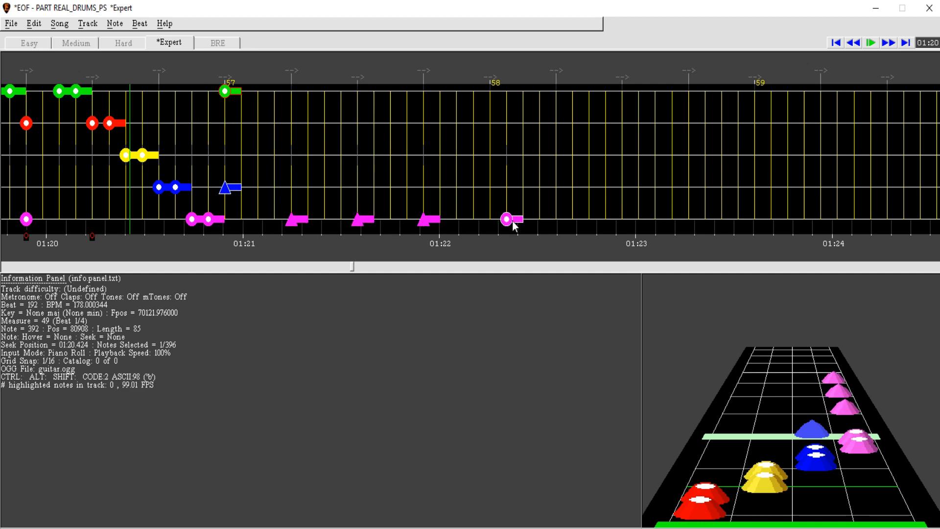
key(space)
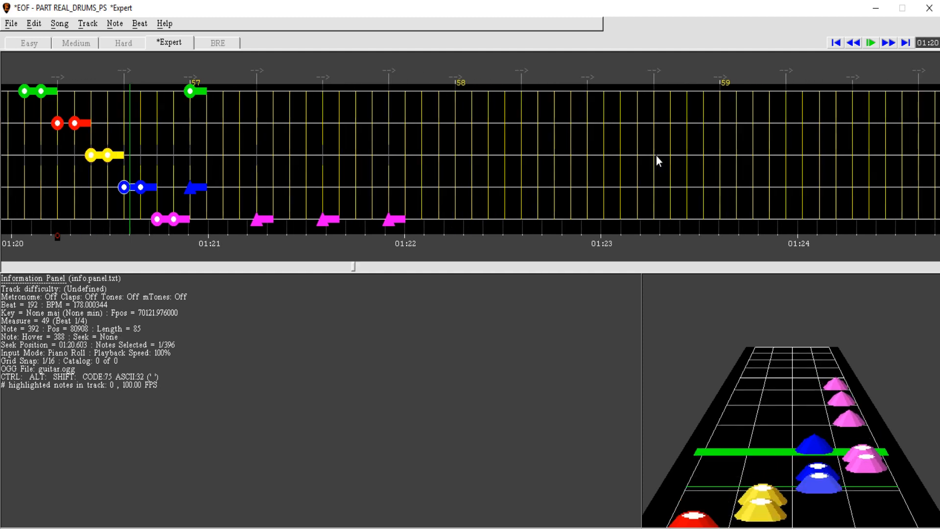
click(855, 44)
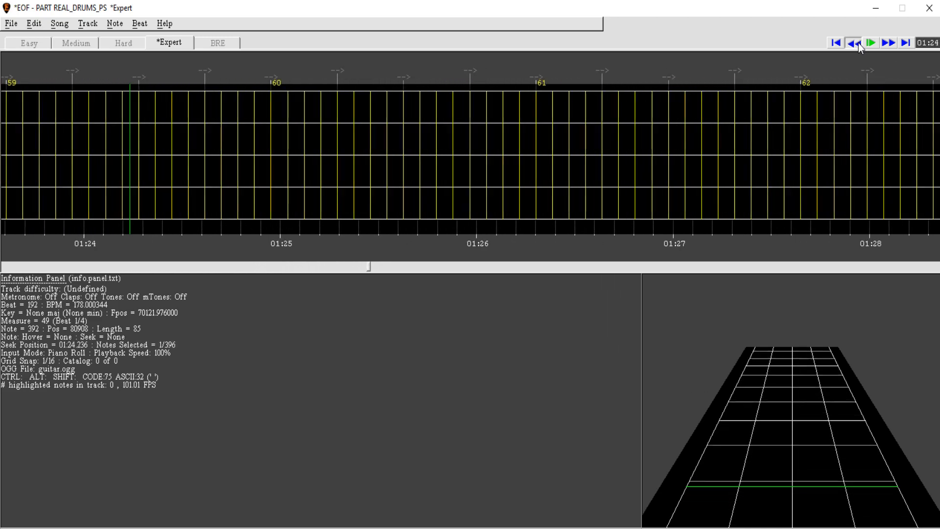
Step: Select the notes from the start of measure 25 through the last note of measure 40 for copying
drag(342, 266, 163, 264)
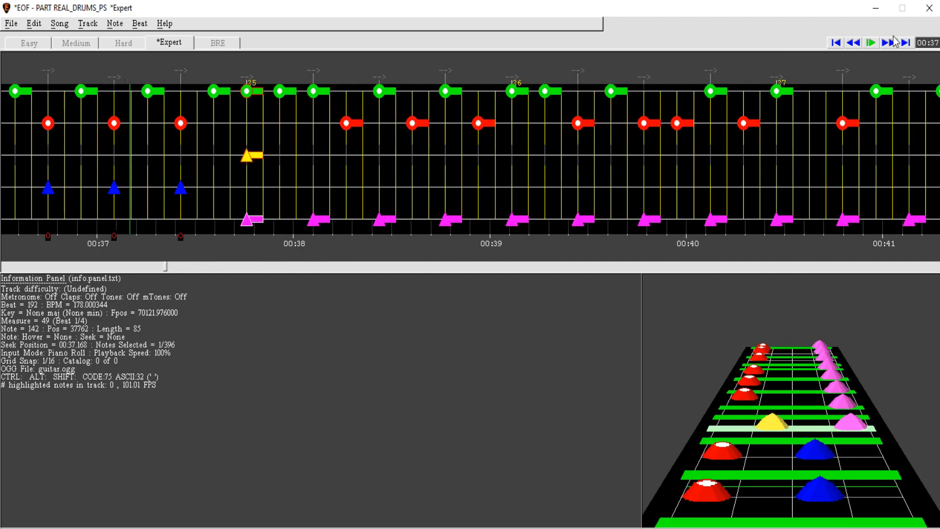
drag(893, 39, 895, 41)
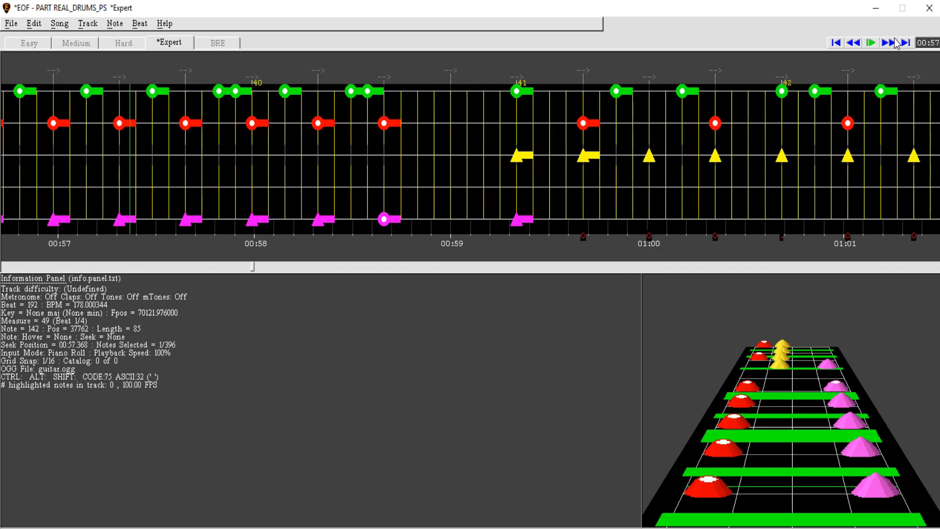
shift+click(384, 125)
Step: Paste the copied section at the start of measure 57 and add a magenta cymbal to its first note
mouse_move(309, 266)
mouse_down()
mouse_move(404, 267)
mouse_move(348, 268)
mouse_up()
key(ctrl+r)
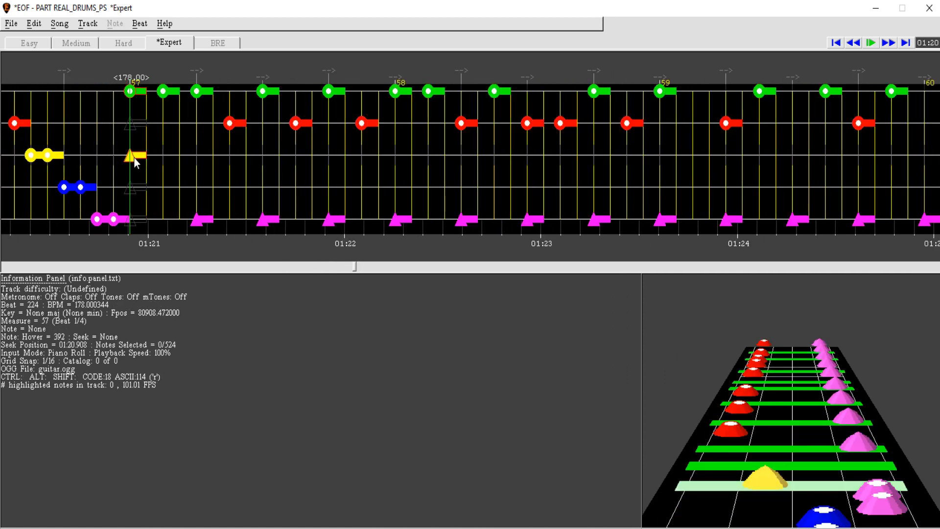
right_click(134, 206)
key(ctrl+g)
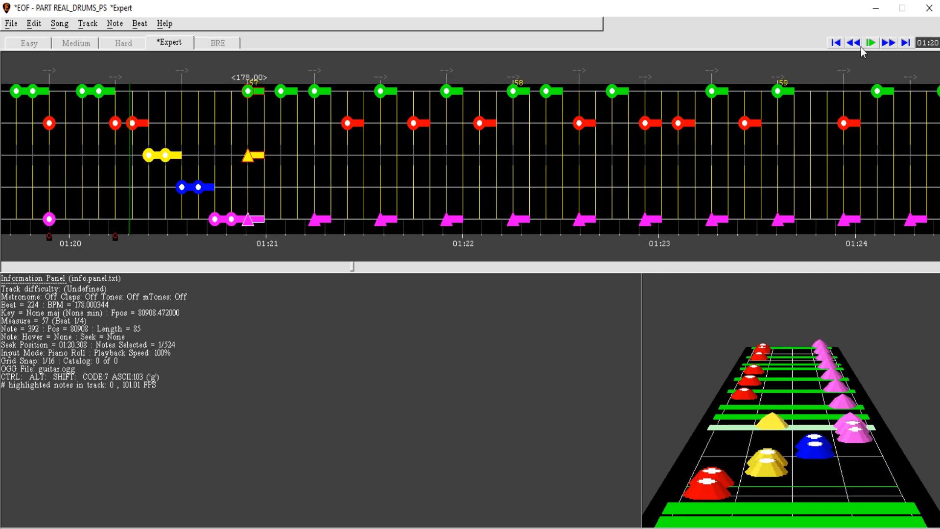
Step: Remove the magenta cymbal from the first note of measure 57 and play back the pasted section
click(856, 43)
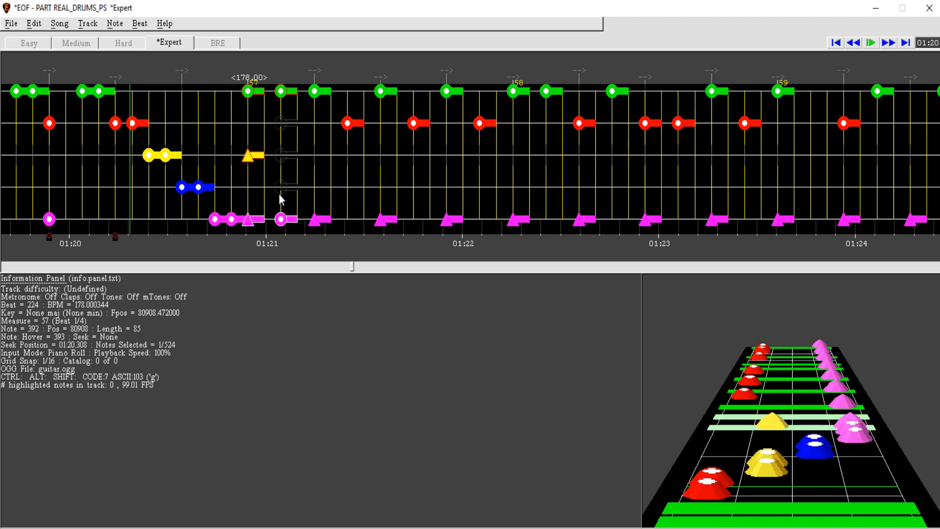
right_click(250, 220)
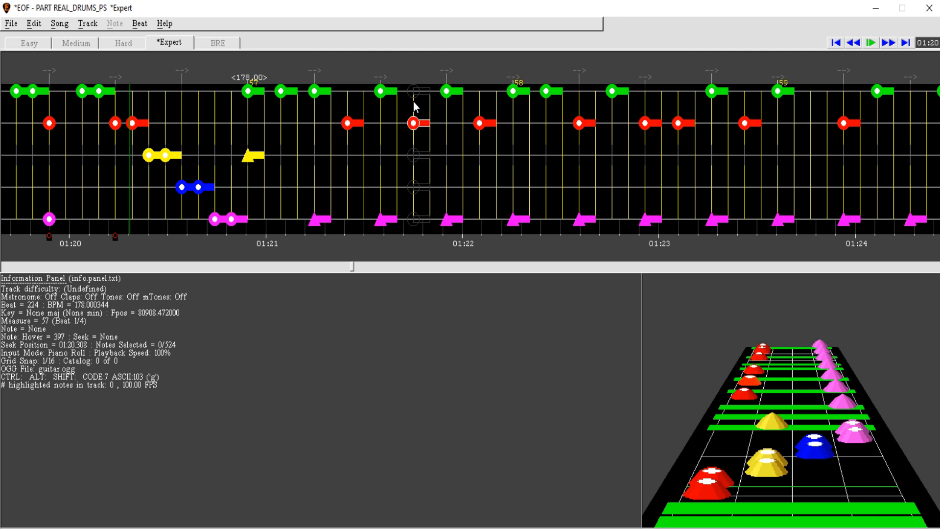
key(space)
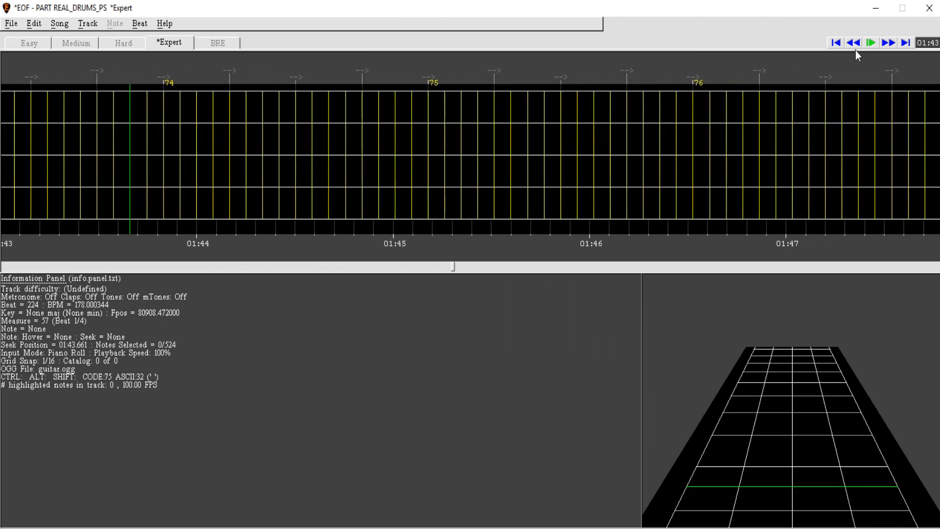
Step: Add two red notes near the end of measure 72, followed by a green note with a yellow cymbal just before measure 73
click(854, 44)
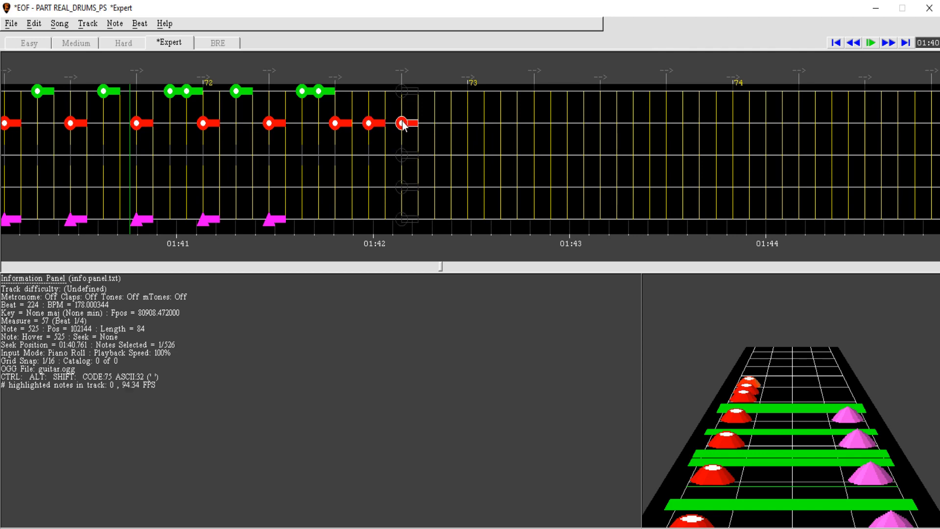
key(space)
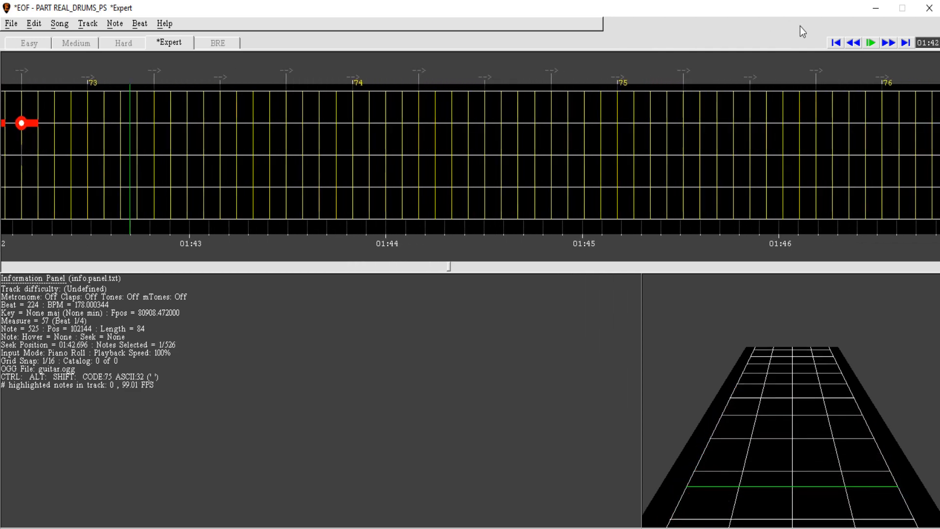
click(853, 44)
click(270, 102)
click(268, 145)
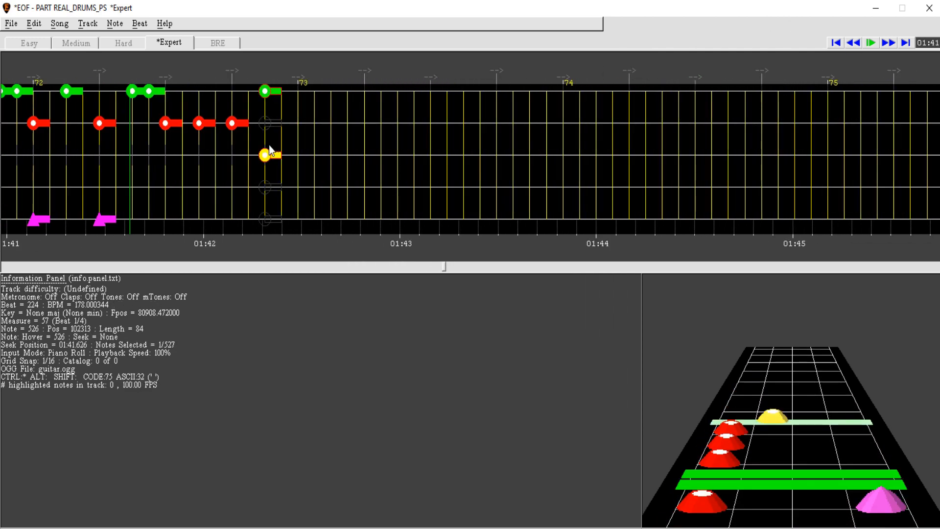
key(ctrl+y)
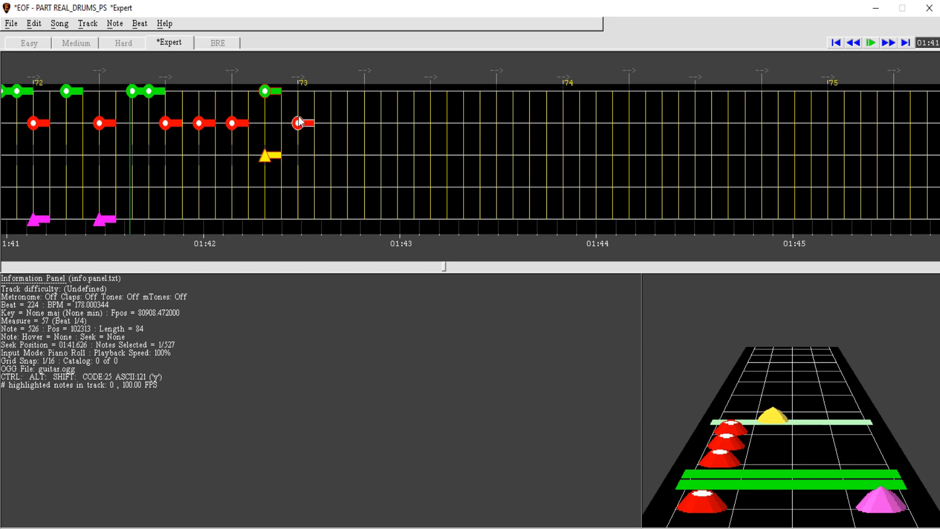
Step: Play back the passage from the end of measure 72 through measure 81 to judge its drum pattern and tempo
key(space)
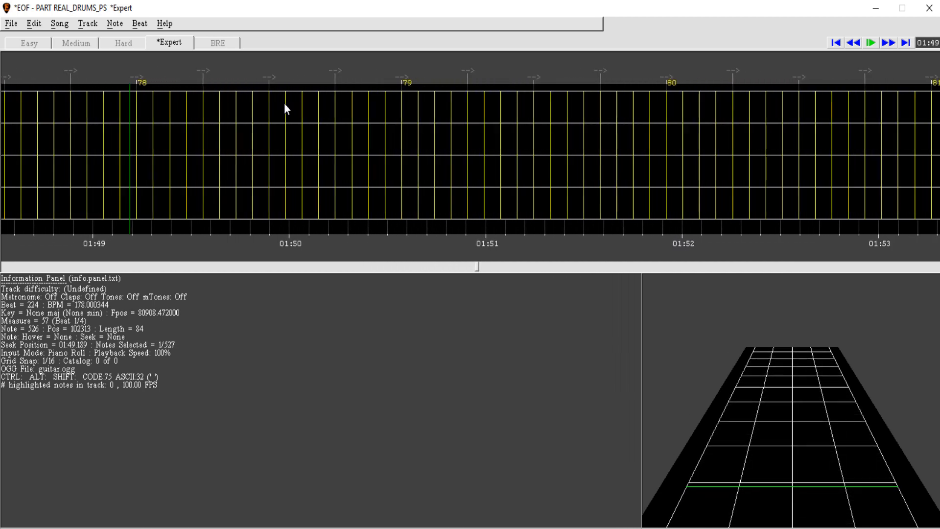
key(space)
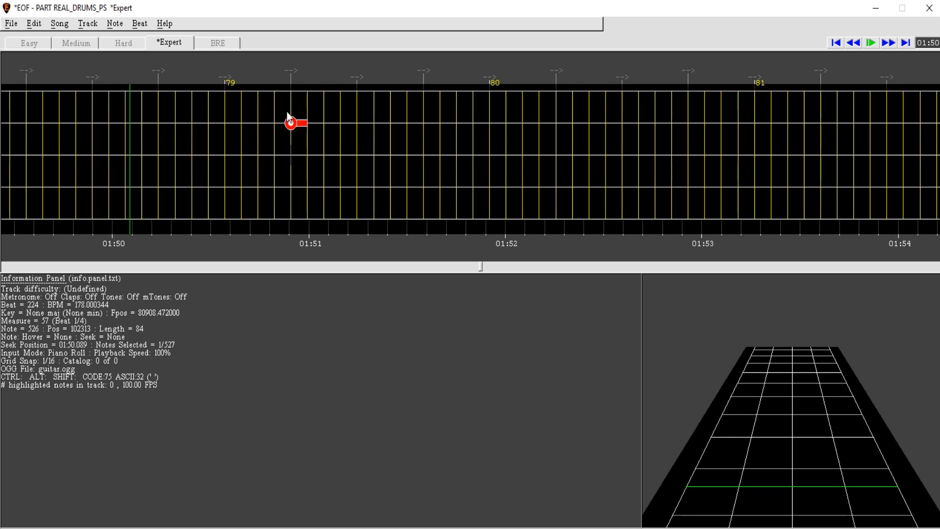
click(854, 48)
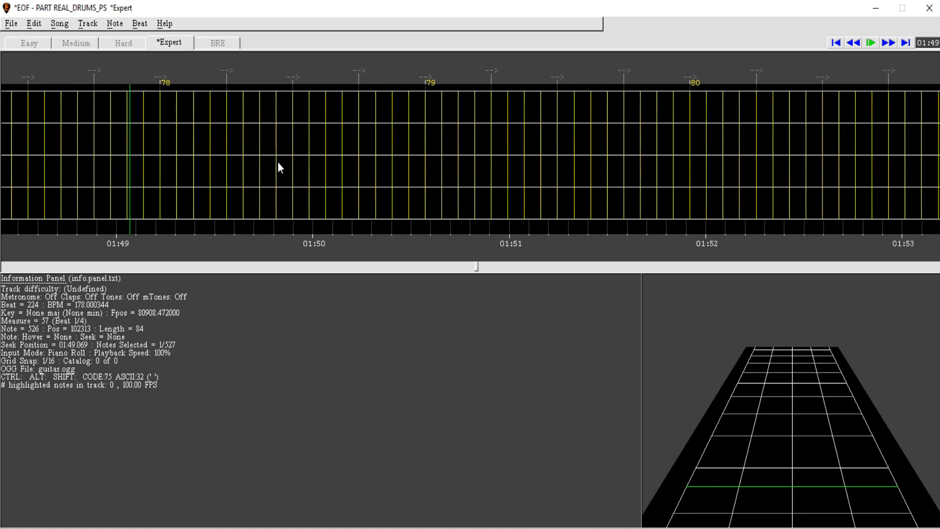
click(854, 48)
key(space)
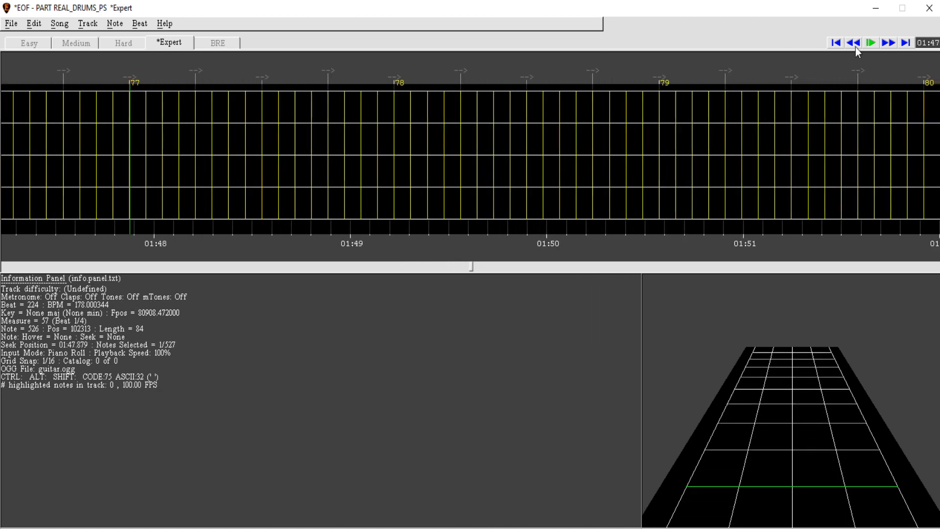
key(space)
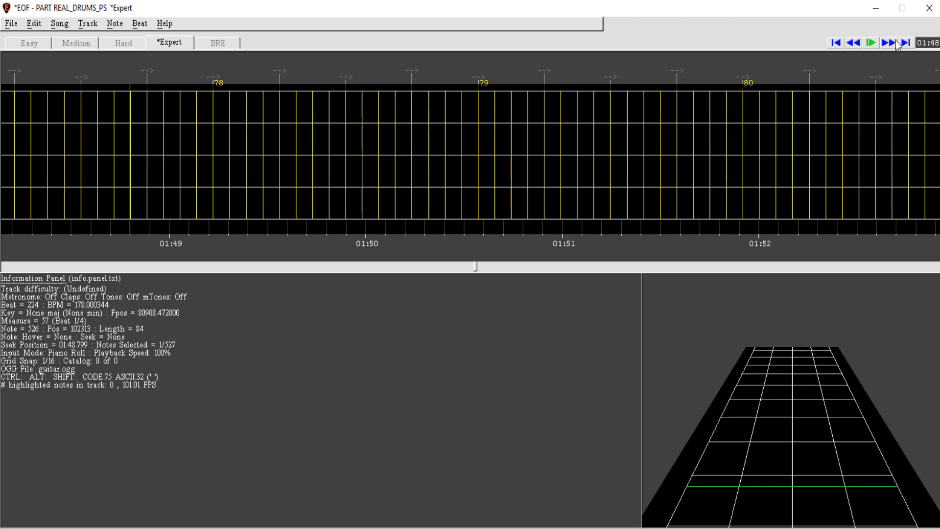
key(space)
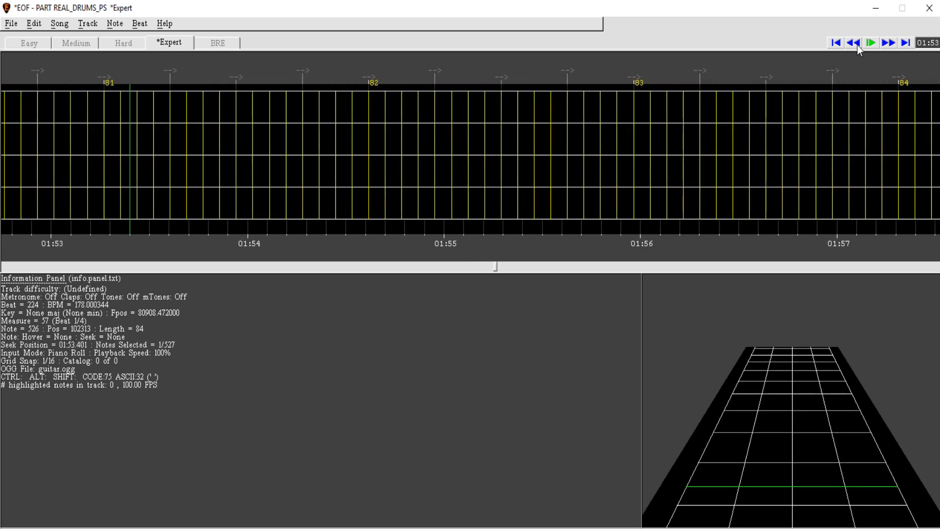
click(857, 45)
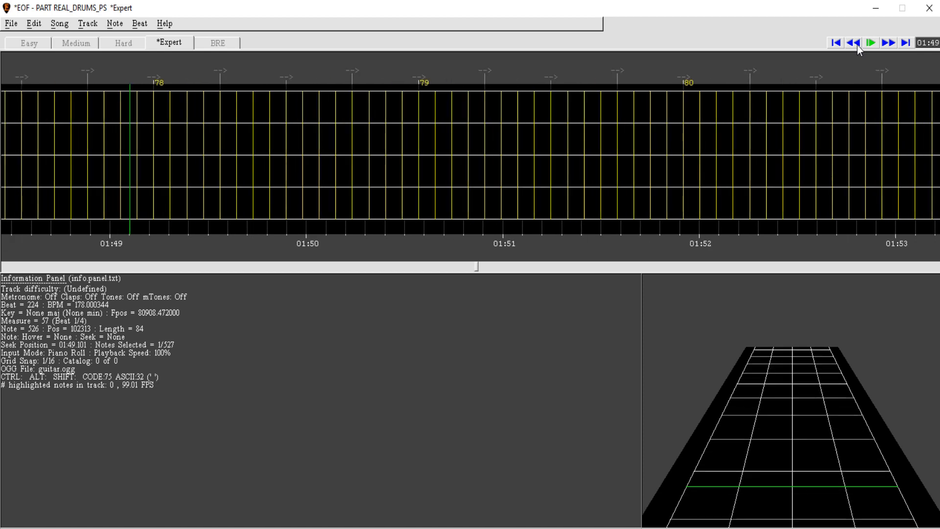
click(856, 45)
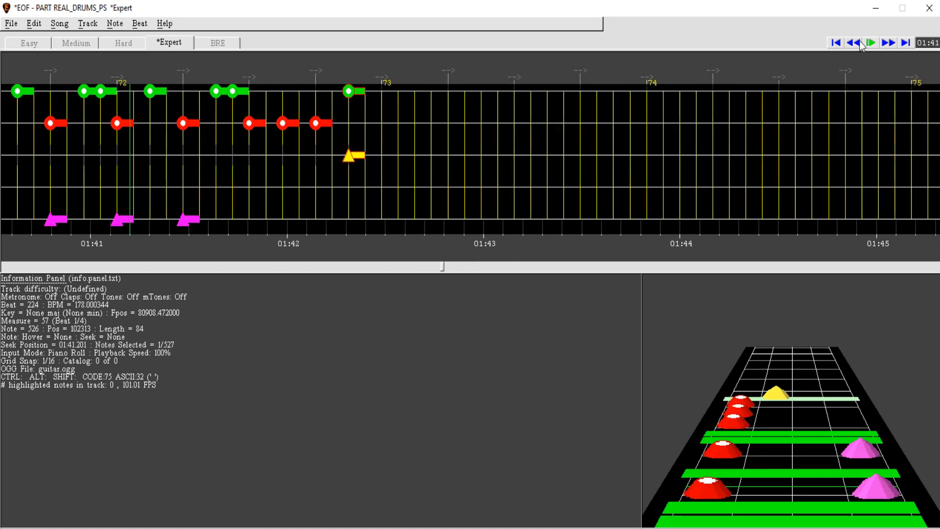
click(889, 44)
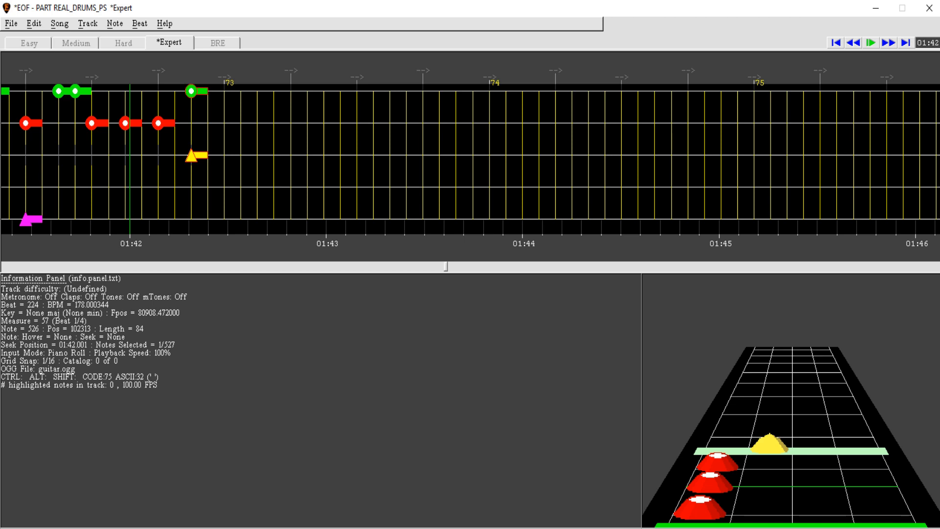
Step: Play the section after measure 73 and tap along on the all8.com Tap for Beats Per Minute page to measure its tempo
key(alt+Tab)
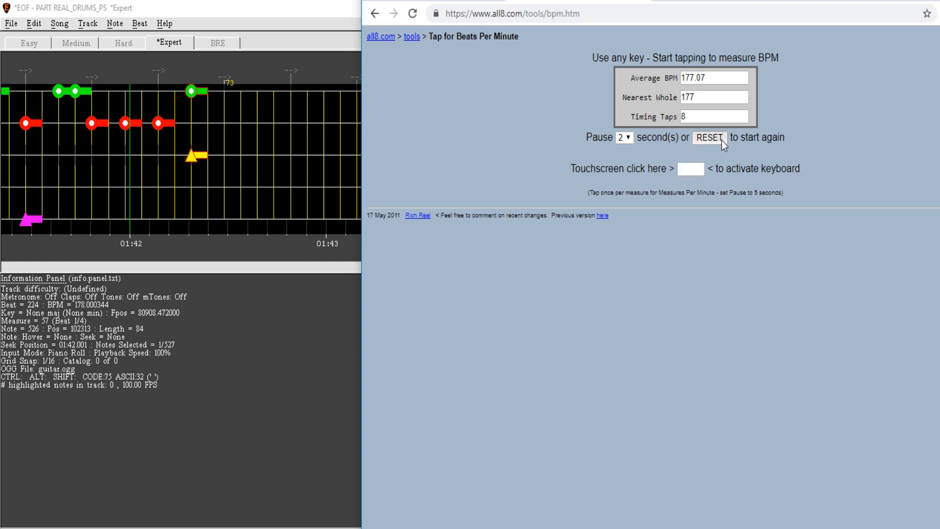
click(322, 16)
click(889, 43)
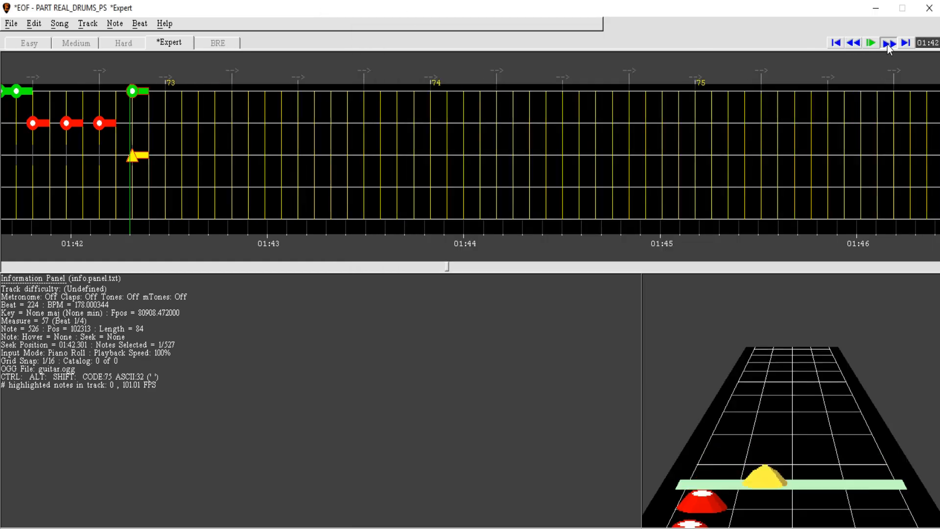
click(858, 43)
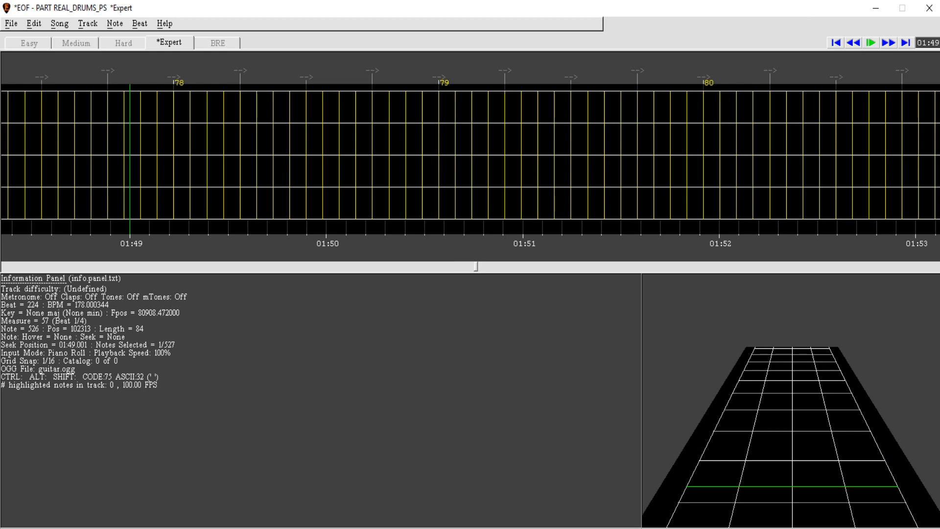
key(space)
click(759, 1)
click(699, 167)
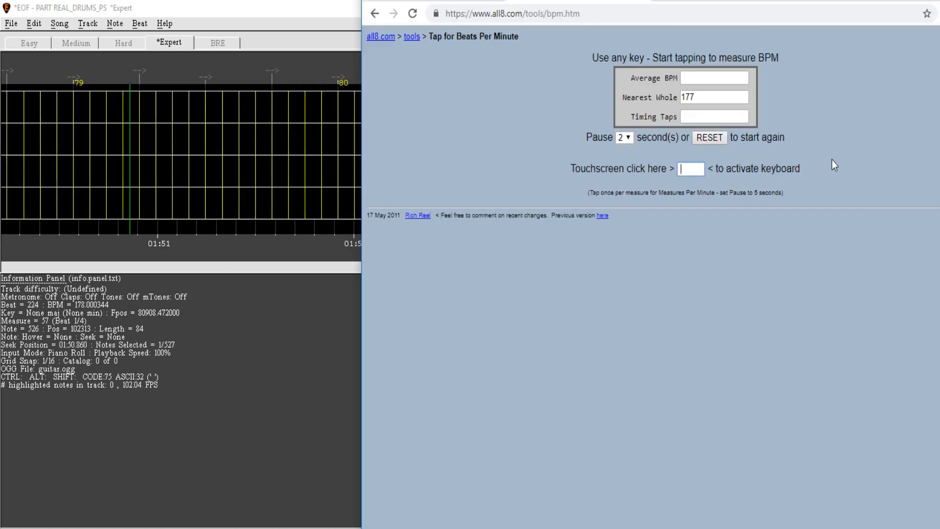
key(space)
key(space)
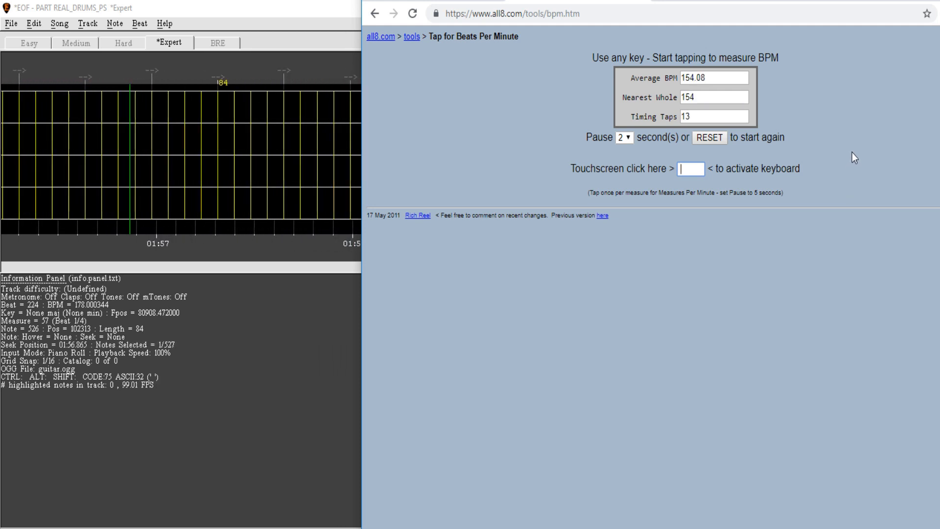
key(space)
key(space)
key(space)
key(space)
key(space)
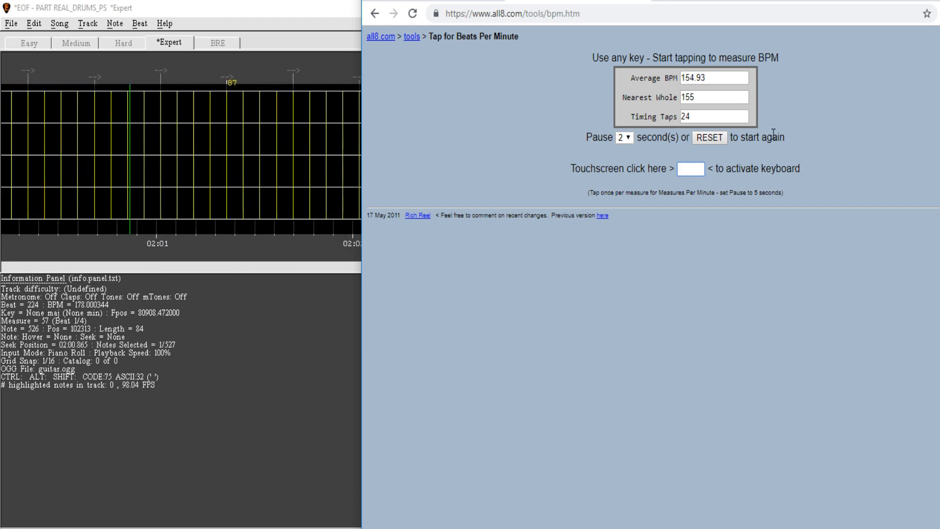
click(709, 138)
click(359, 23)
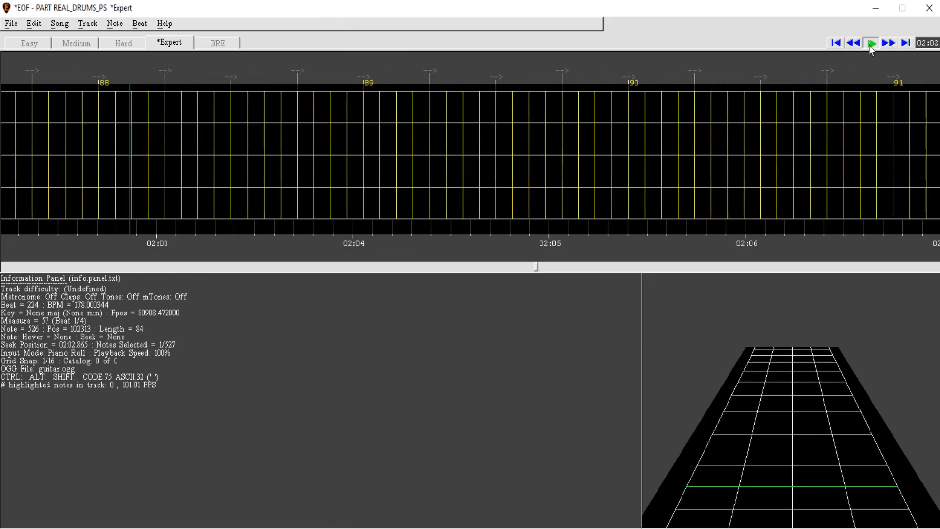
Step: Set the tempo from the first beat of measure 73 onward to 155 BPM
click(854, 43)
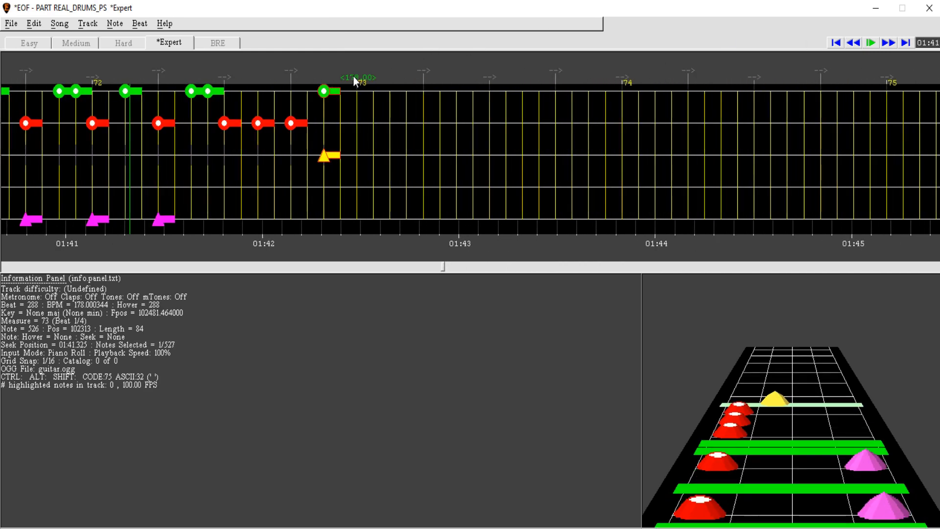
click(139, 25)
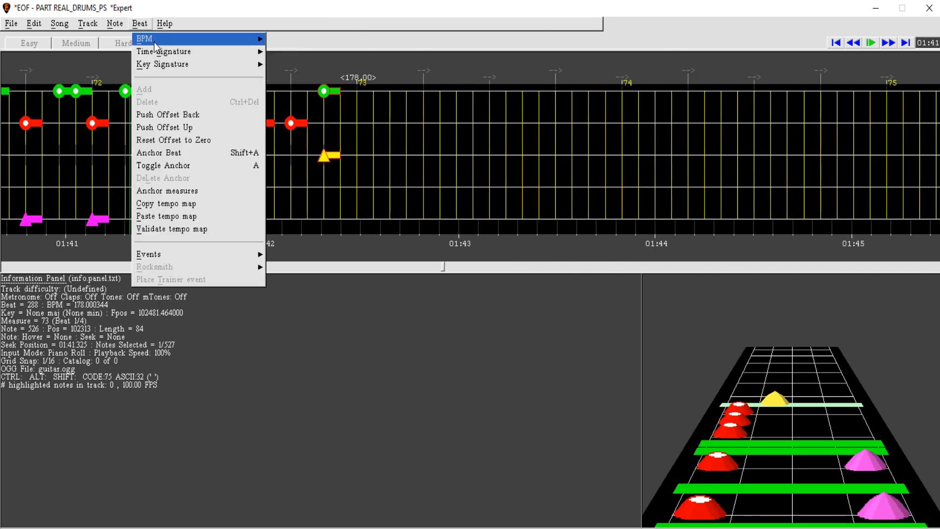
mouse_move(235, 36)
click(280, 33)
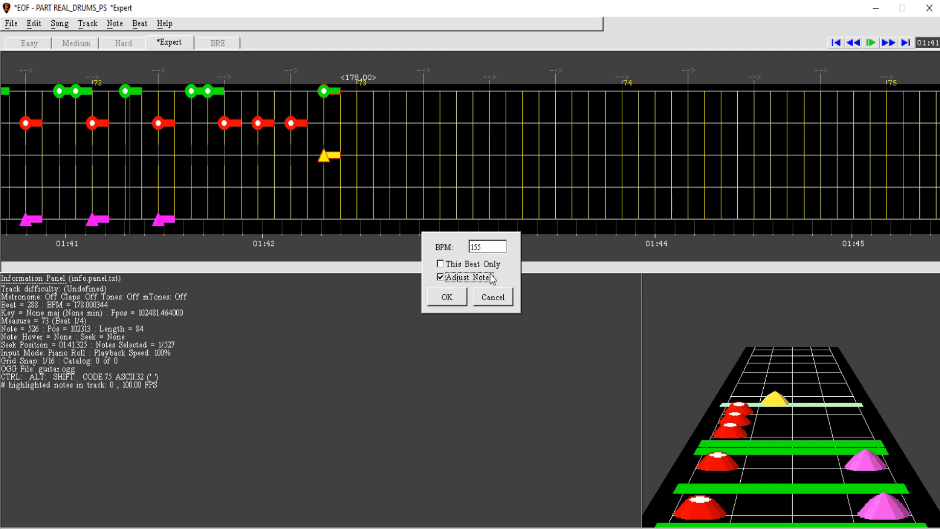
click(440, 277)
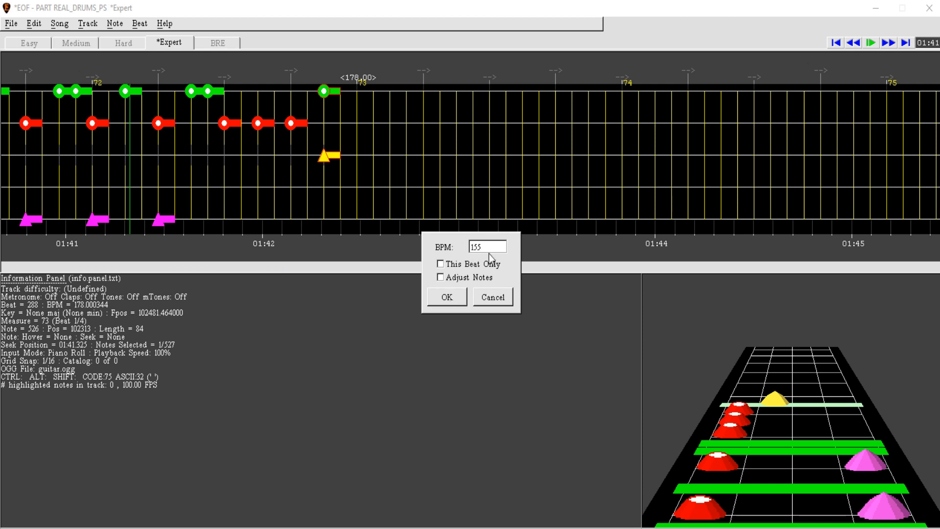
click(457, 277)
click(446, 297)
Step: Replay the transition from measure 72 into the following measures to check the note timing against the new tempo
click(889, 43)
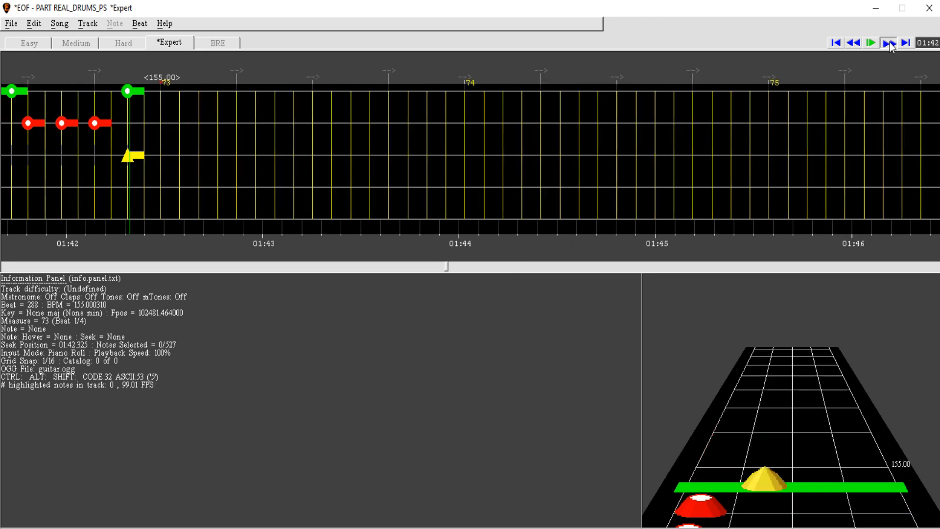
click(854, 43)
key(space)
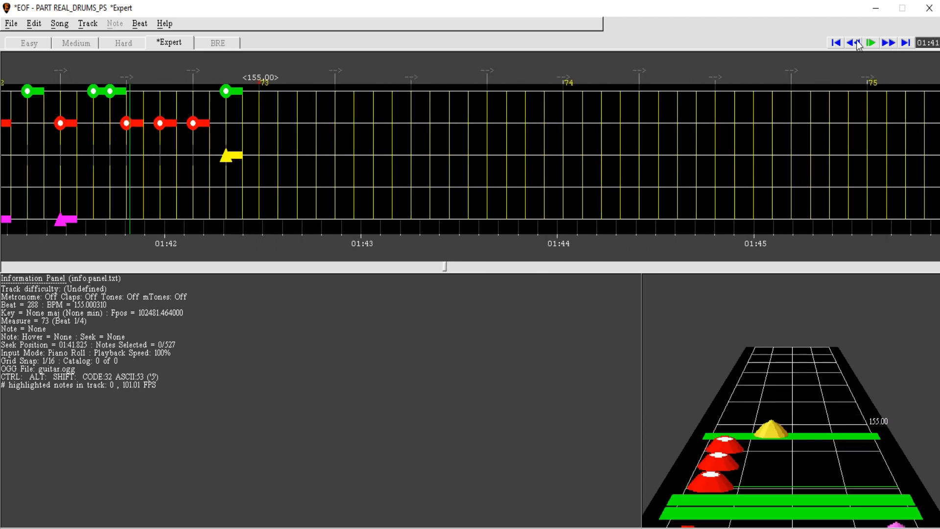
click(853, 43)
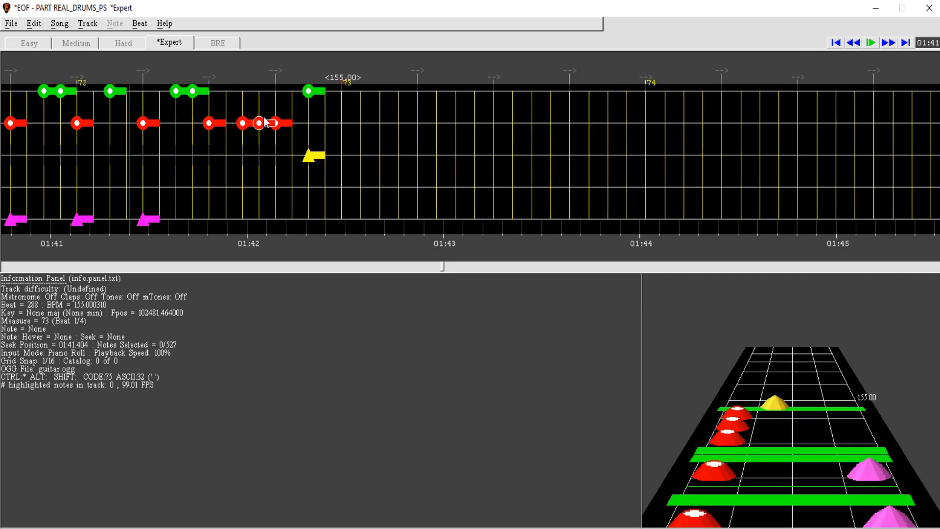
right_click(307, 110)
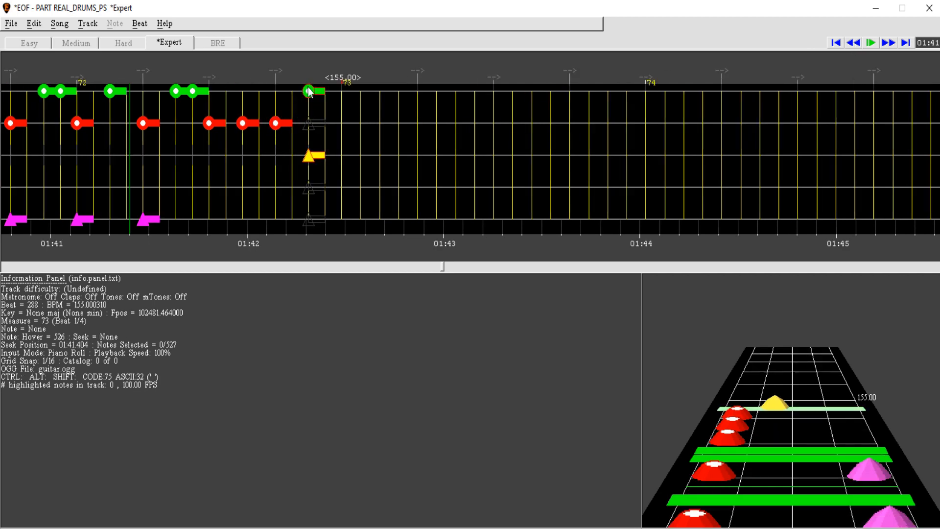
right_click(304, 121)
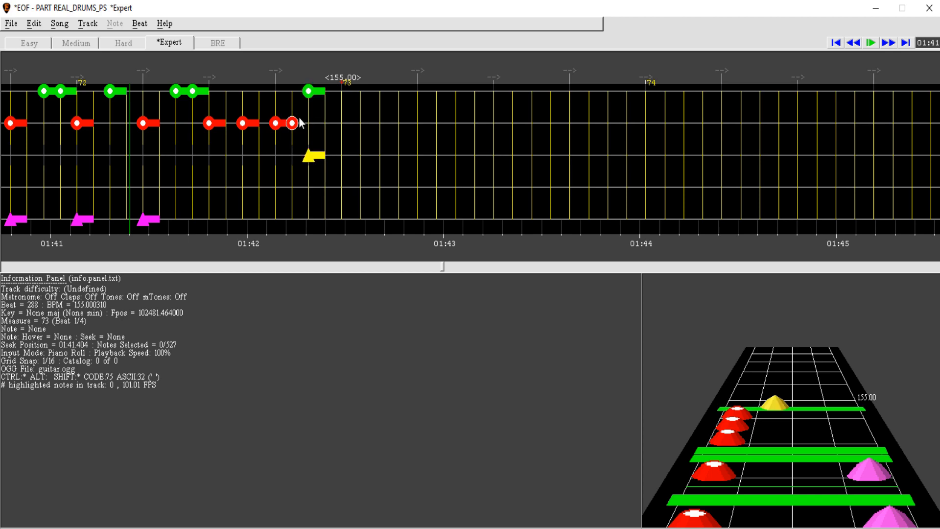
key(ctrl+shift+space)
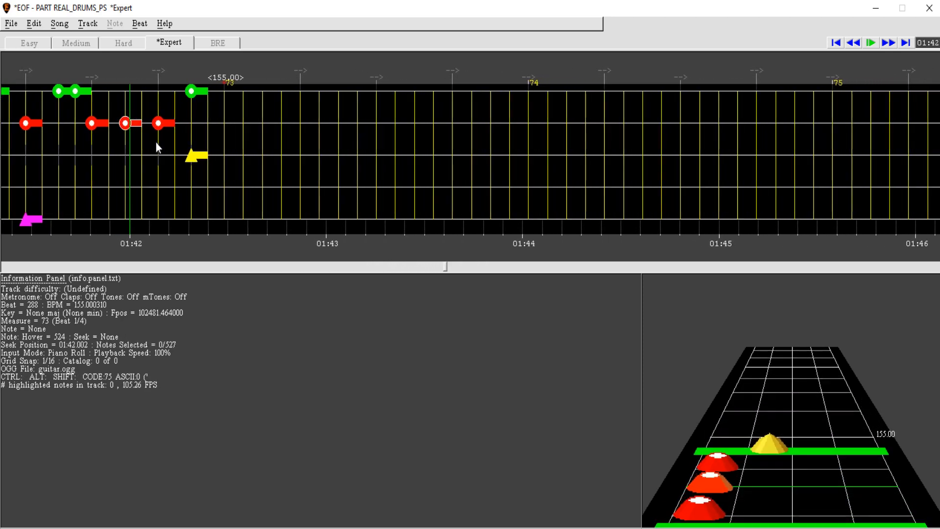
click(156, 145)
right_click(156, 145)
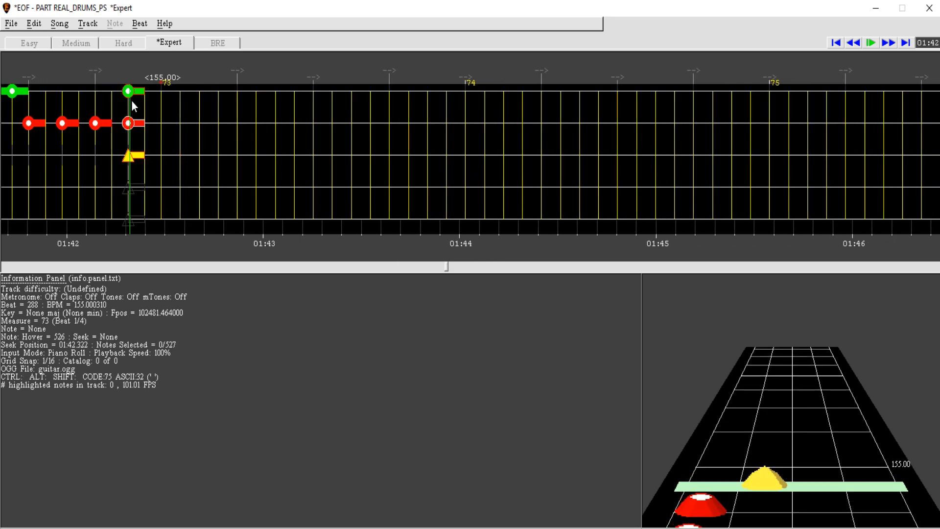
click(258, 108)
click(854, 44)
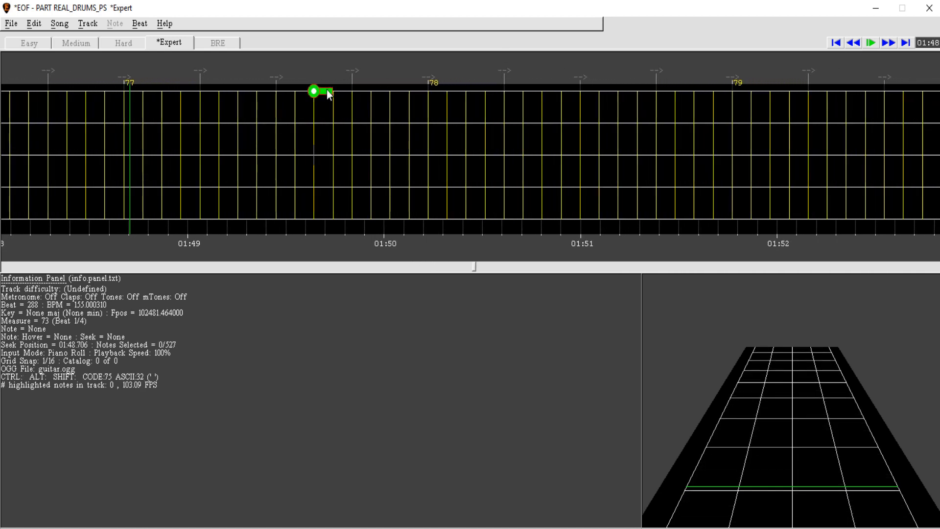
Step: Move the first beat of measure 77 slightly later onto the playback position, and replay from measure 76
drag(126, 78, 130, 79)
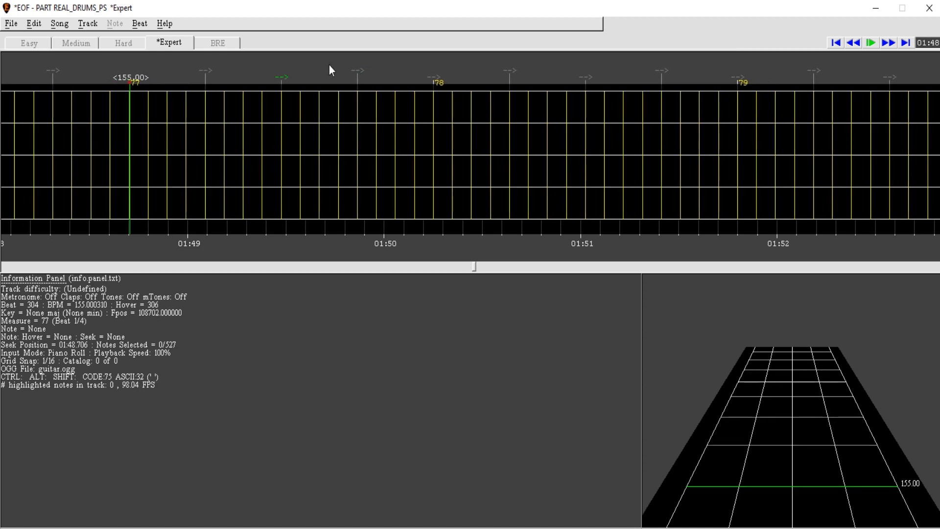
drag(852, 44, 852, 46)
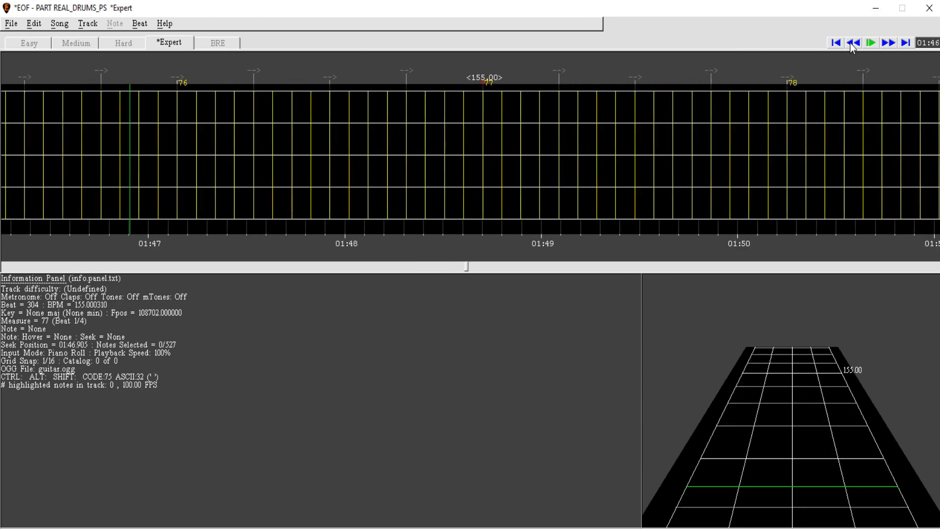
key(space)
key(space)
Step: Chart the fill in measure 76 with two yellow notes before beat 2, followed by alternating red and yellow sixteenths through beat 3
right_click(116, 155)
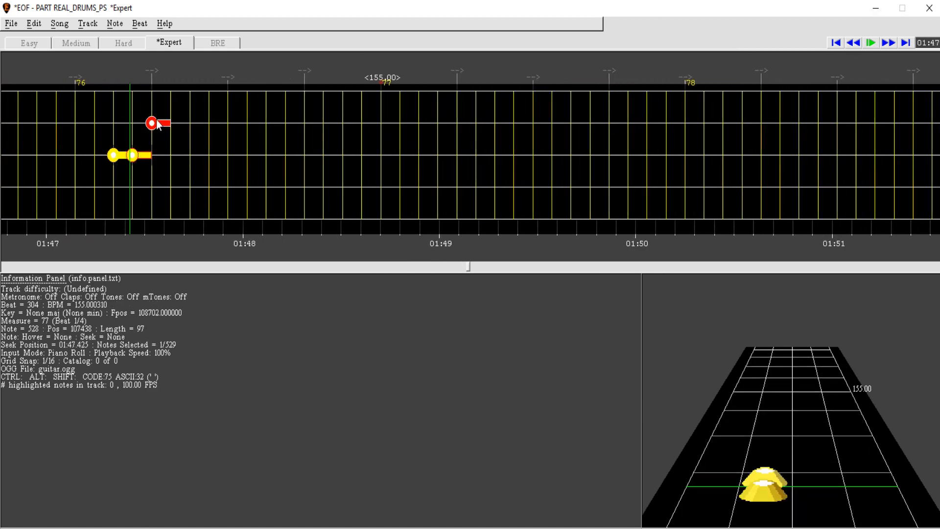
key(ctrl+space)
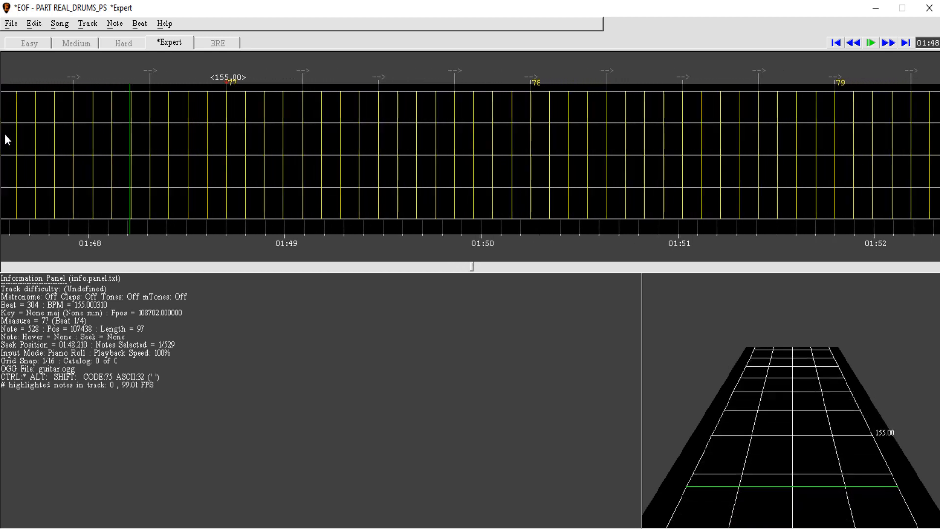
scroll(866, 40, up, 11)
right_click(177, 123)
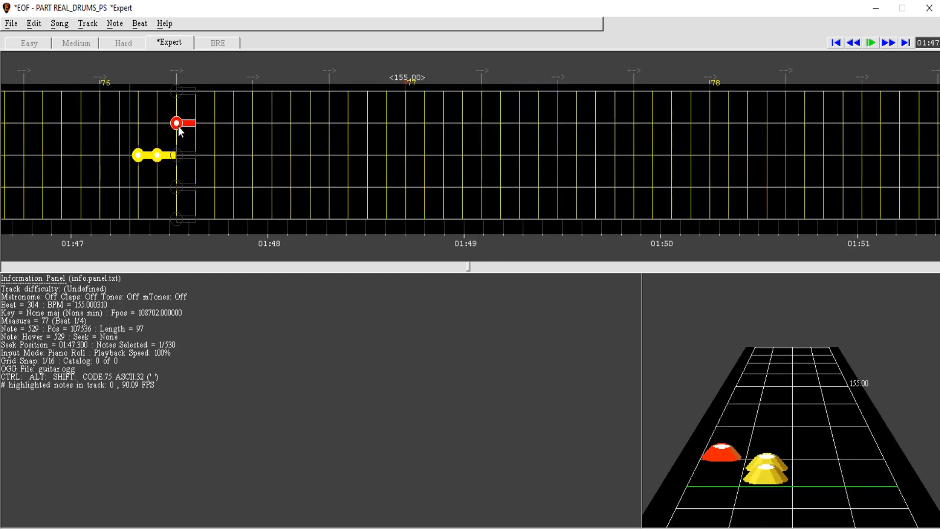
right_click(195, 156)
right_click(214, 124)
right_click(233, 156)
right_click(252, 123)
right_click(272, 155)
Step: Finish the measure 76 fill with two blue sixteenth notes and a green kick with a blue cymbal on beat 4
right_click(291, 187)
right_click(310, 187)
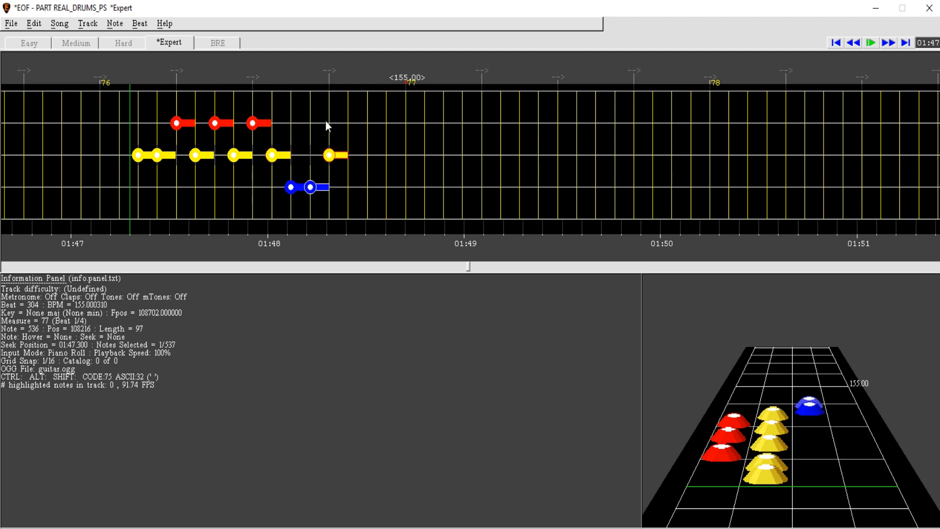
right_click(329, 91)
right_click(329, 187)
Step: Replay the fill and place a green kick with a purple cymbal on the first beat of measure 77
key(space)
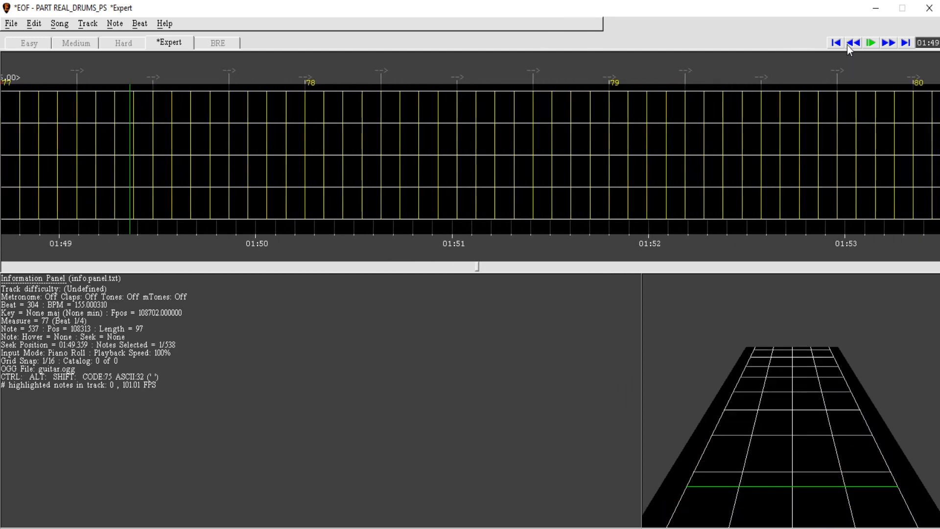
key(space)
scroll(701, 33, up, 9)
right_click(154, 91)
right_click(156, 218)
key(ctrl+g)
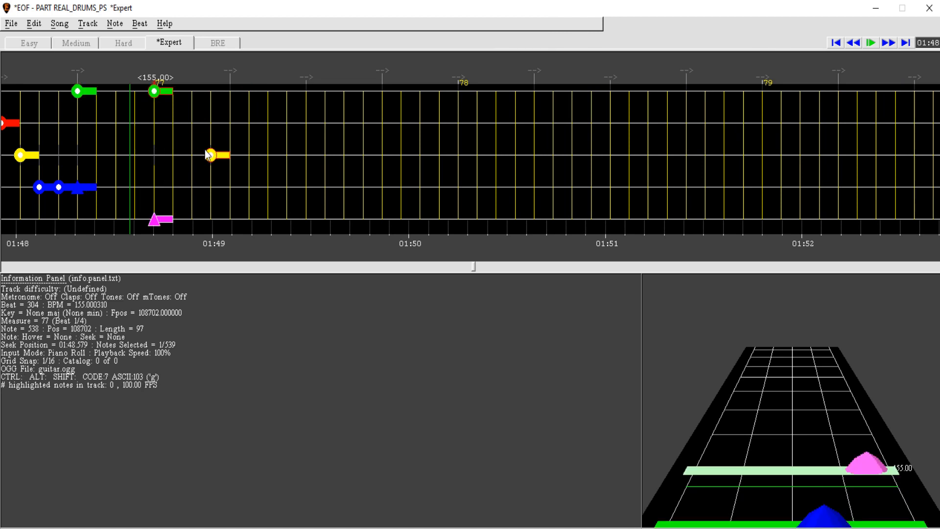
Step: Add a purple cymbal on every beat from beat 2 of measure 77 through beat 4 of measure 78
key(space)
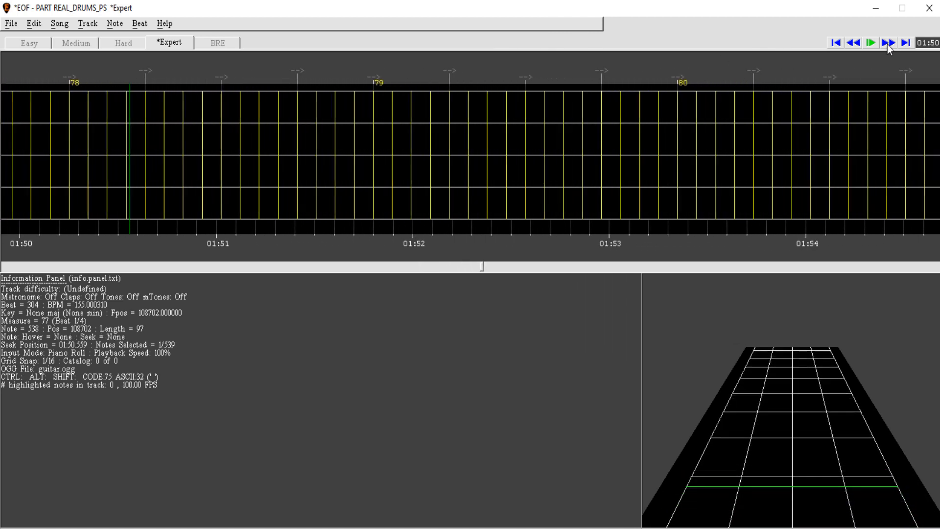
click(851, 43)
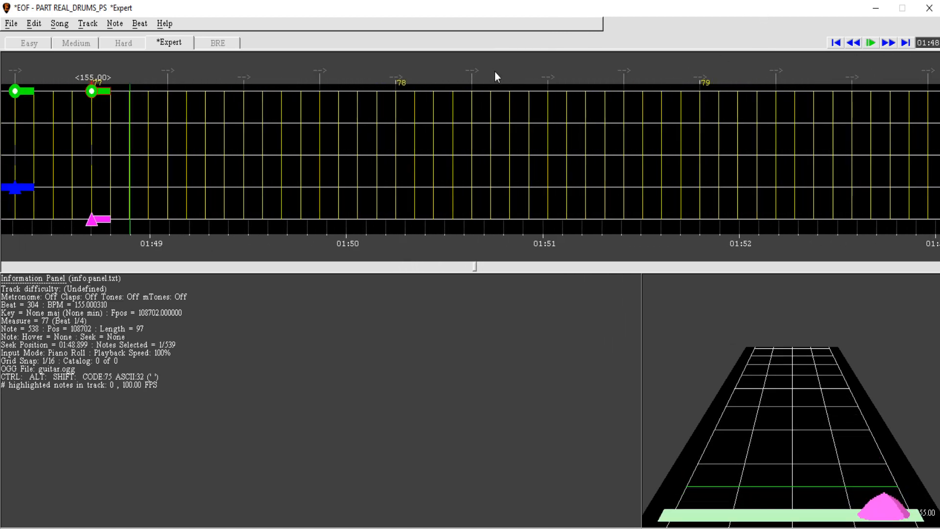
right_click(168, 218)
key(ctrl+g)
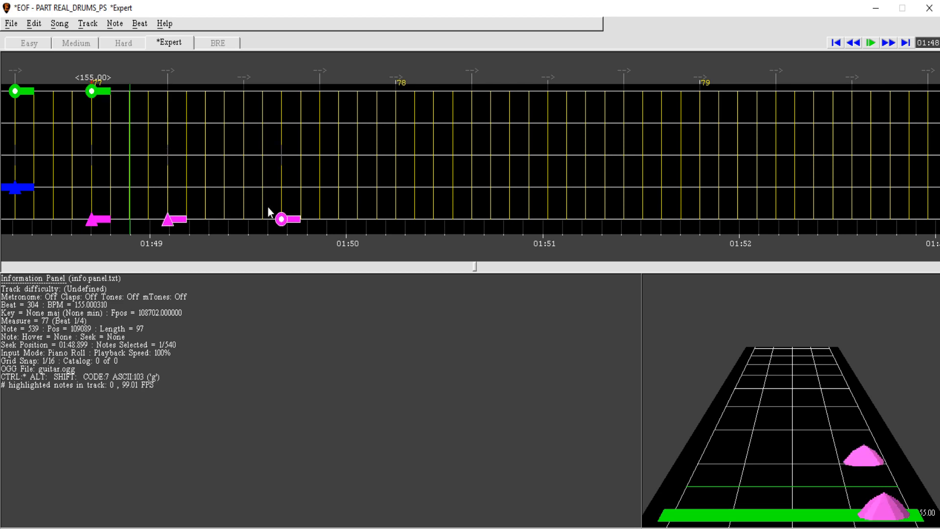
right_click(248, 209)
key(ctrl+g)
right_click(328, 205)
key(ctrl+g)
right_click(400, 204)
key(ctrl+g)
right_click(471, 210)
key(ctrl+g)
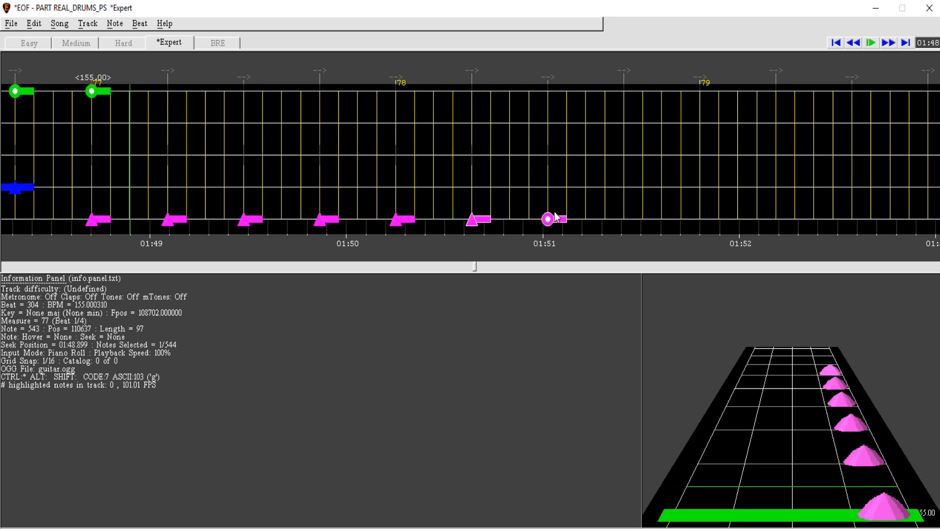
right_click(548, 211)
key(ctrl+g)
right_click(625, 214)
key(ctrl+g)
Step: Add a red note on the first beat of measure 78 and replay measures 77 and 78
key(space)
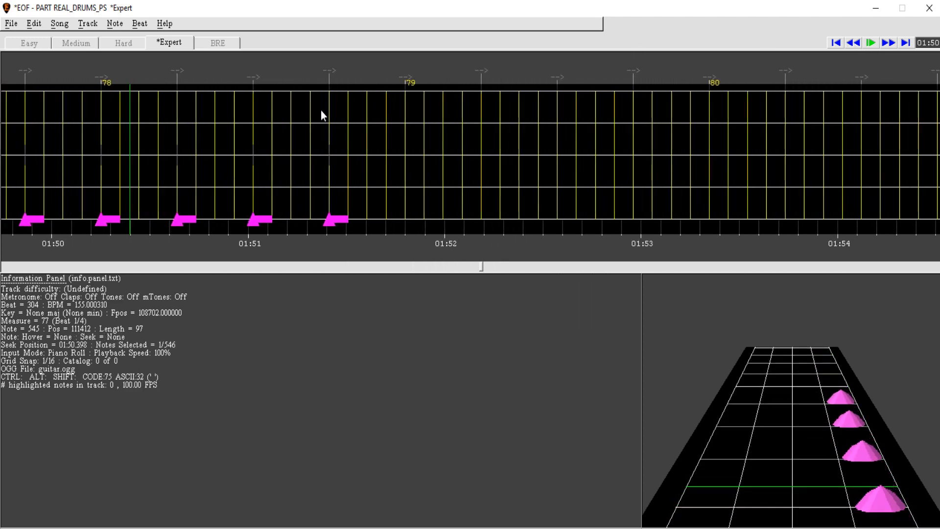
right_click(103, 114)
click(854, 43)
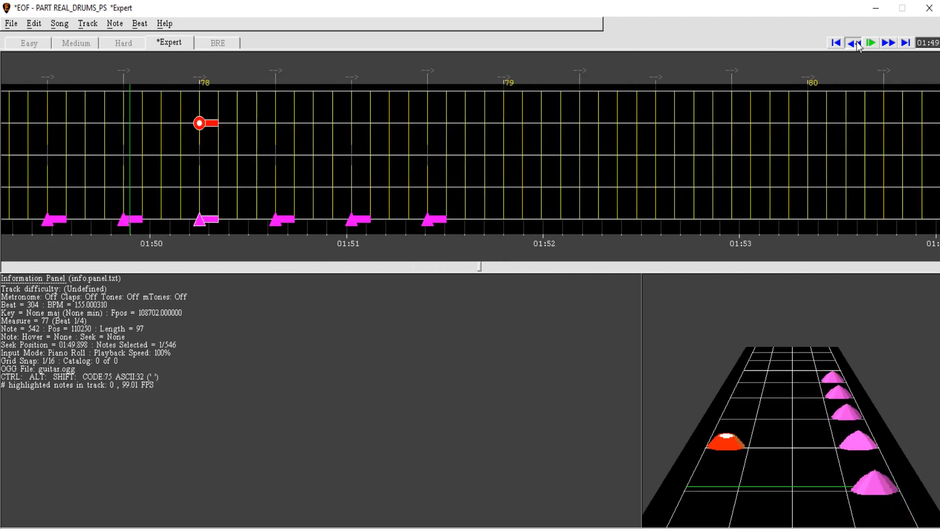
right_click(510, 144)
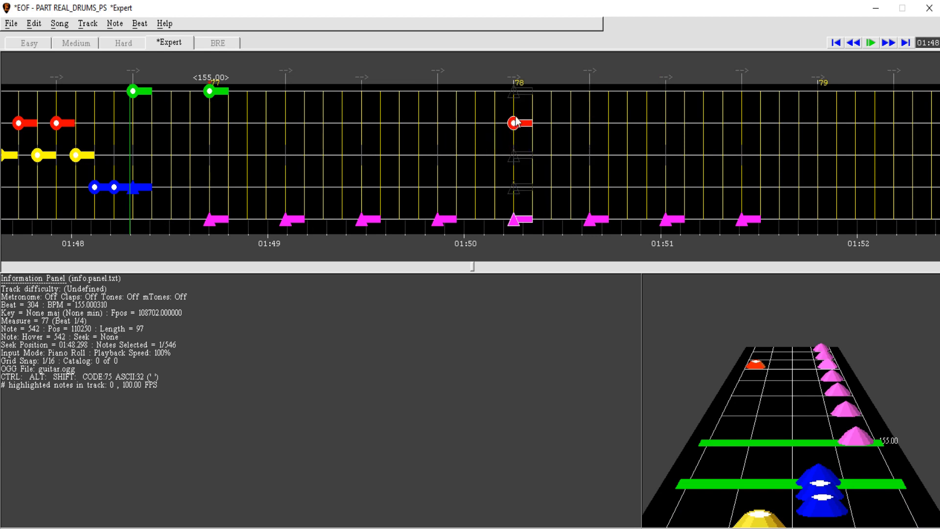
click(571, 91)
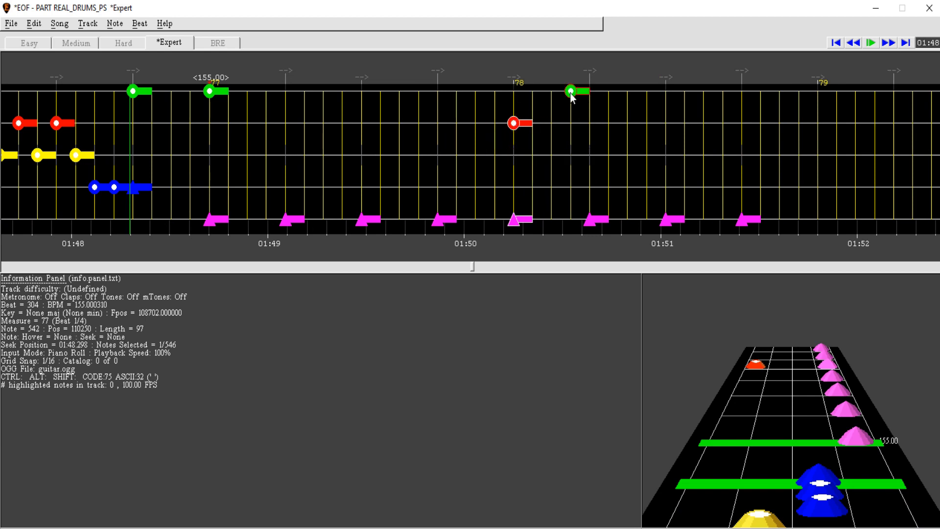
click(895, 43)
click(848, 43)
key(space)
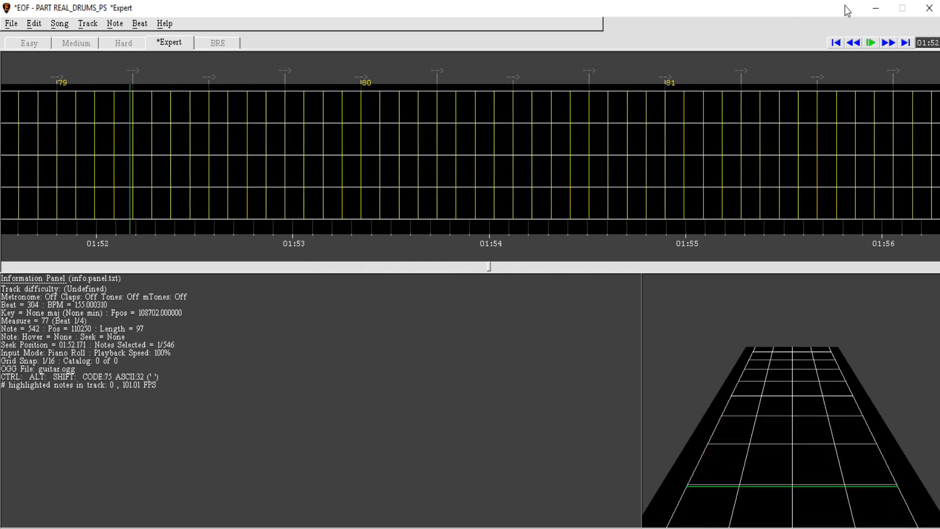
Step: Play measure 77 in short stretches, adding its remaining green kick notes by ear and a kick pair at the start of measure 78
click(853, 42)
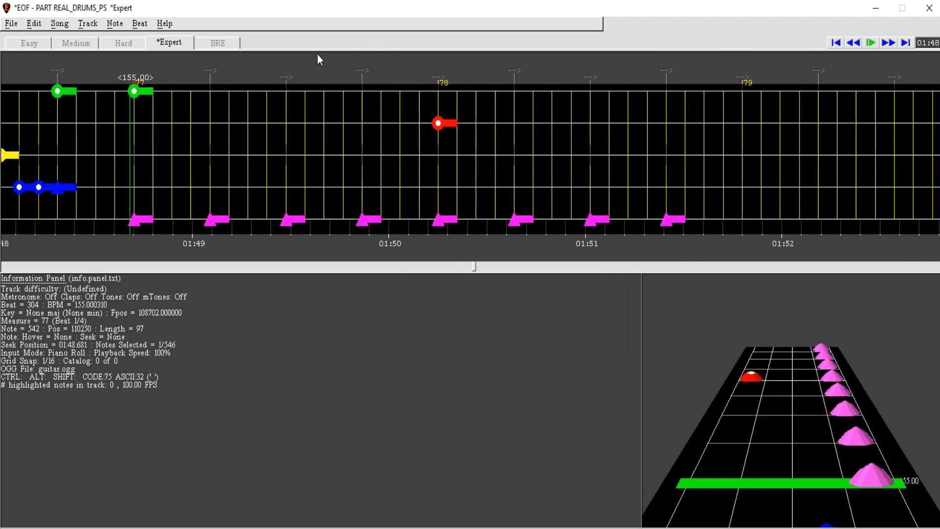
key(space)
right_click(70, 89)
key(space)
key(space)
right_click(50, 90)
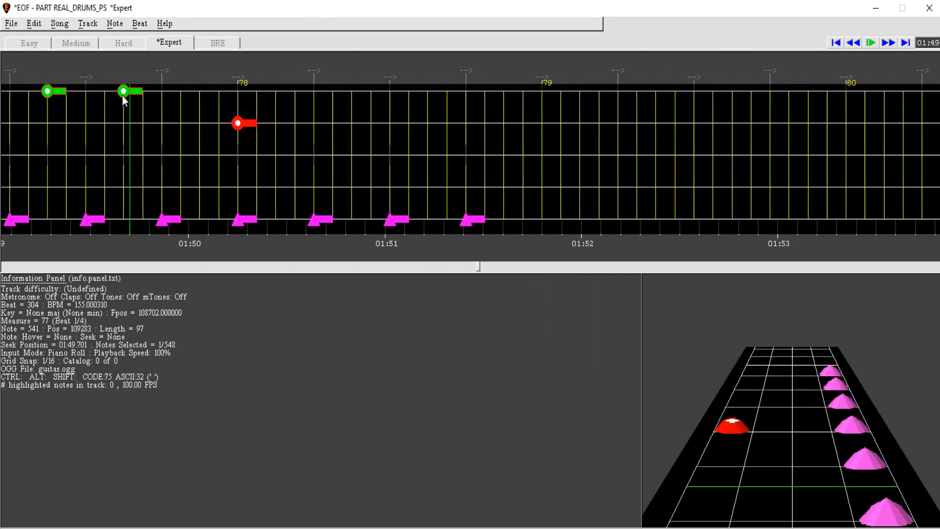
key(space)
key(space)
right_click(25, 94)
right_click(42, 93)
right_click(95, 93)
right_click(116, 95)
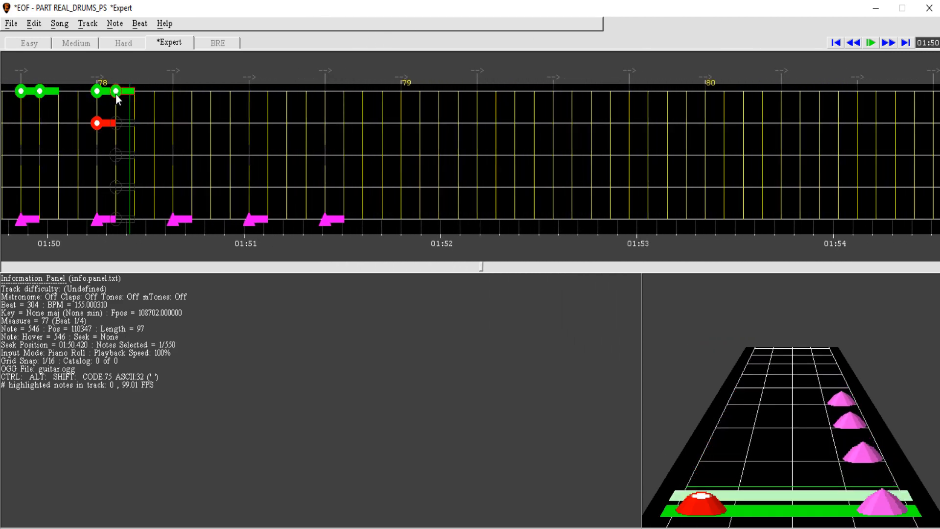
Step: Add green kick pairs after beats 2 and 3 of measure 78 and a single kick after beat 4, and replay
key(space)
key(space)
right_click(61, 93)
right_click(78, 93)
key(space)
key(space)
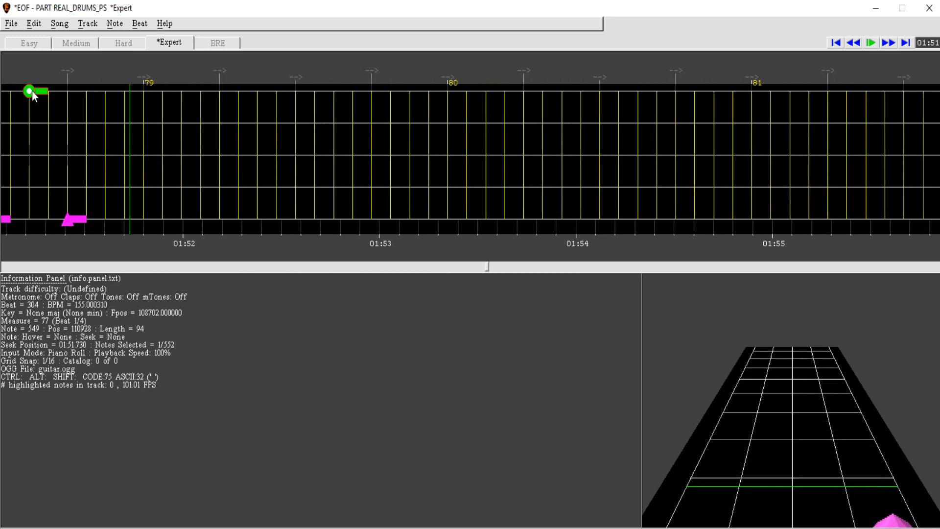
right_click(31, 92)
right_click(49, 92)
click(856, 46)
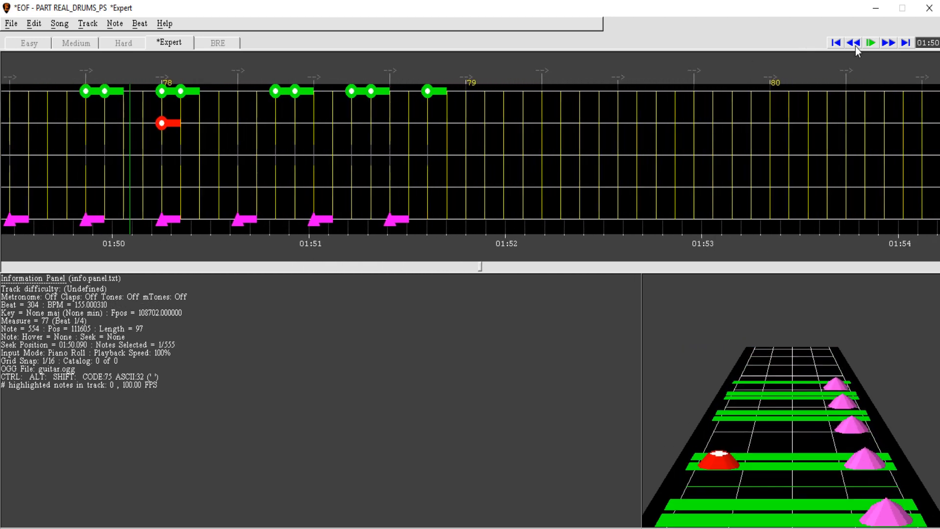
click(853, 48)
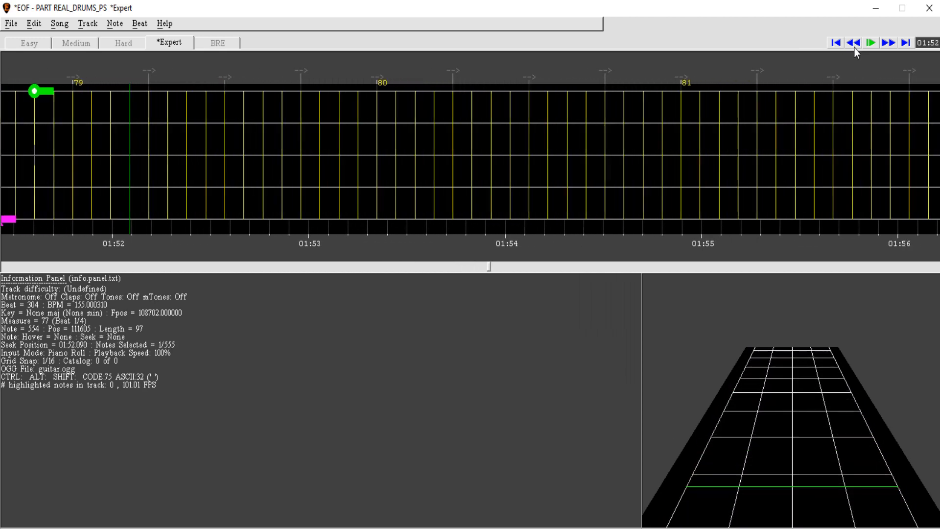
Step: Copy all notes of measures 77 and 78 and paste them at the start of measure 79
click(235, 91)
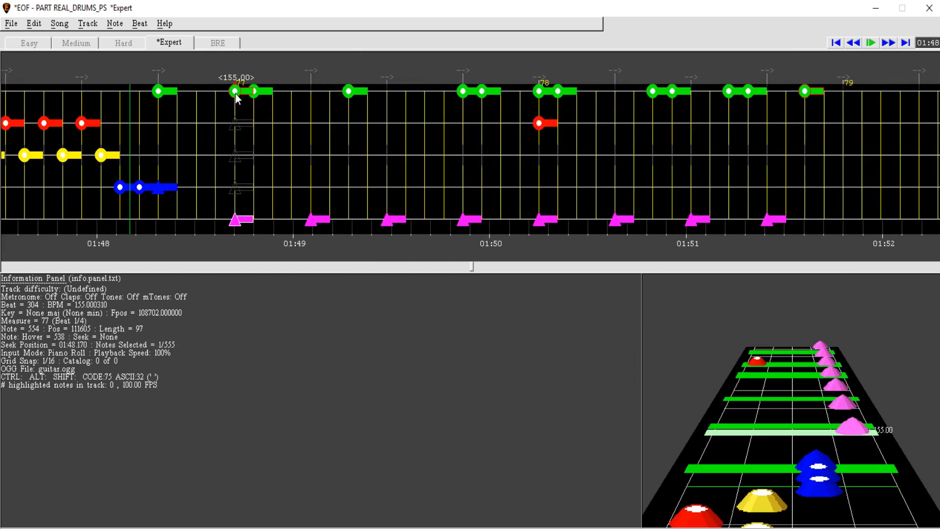
shift+click(805, 91)
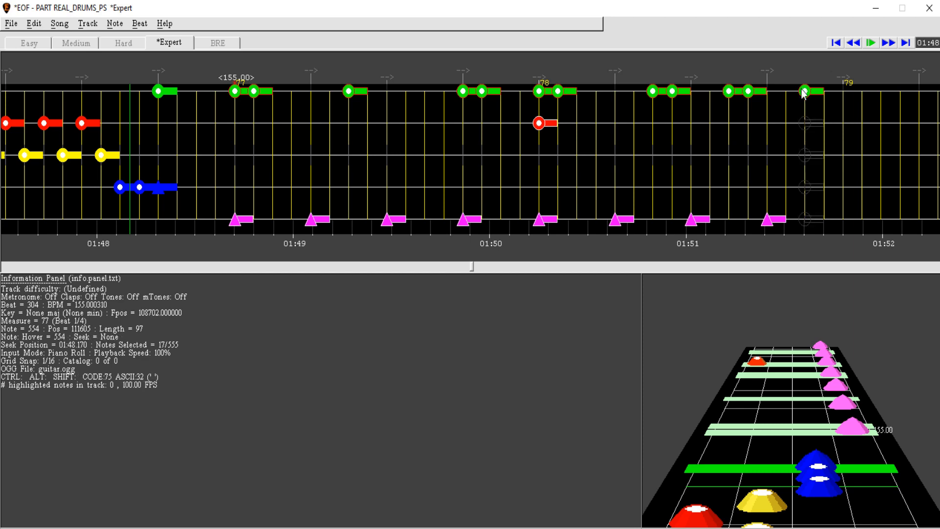
click(844, 80)
key(ctrl+v)
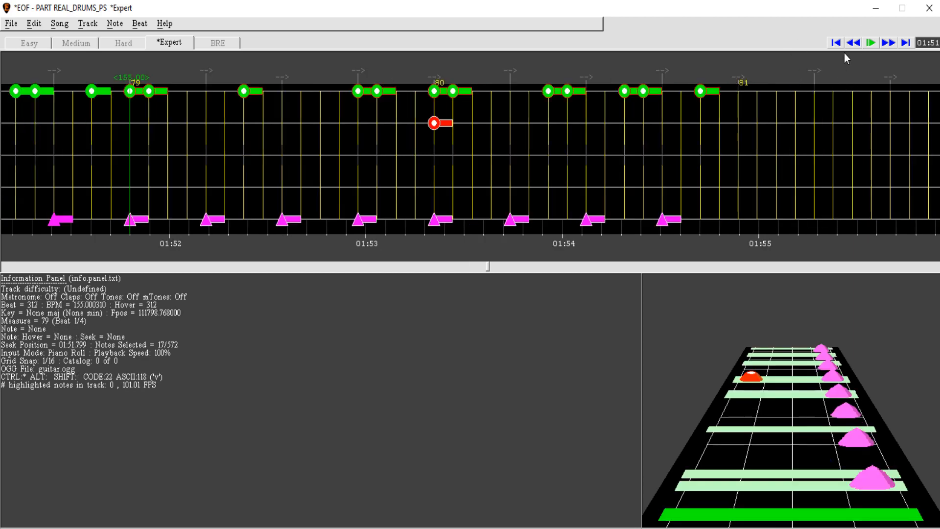
Step: Replay the pasted notes and rework beat 3 of measure 80 into red, yellow and purple tom sixteenths, removing the cymbal and overlapping kick
key(space)
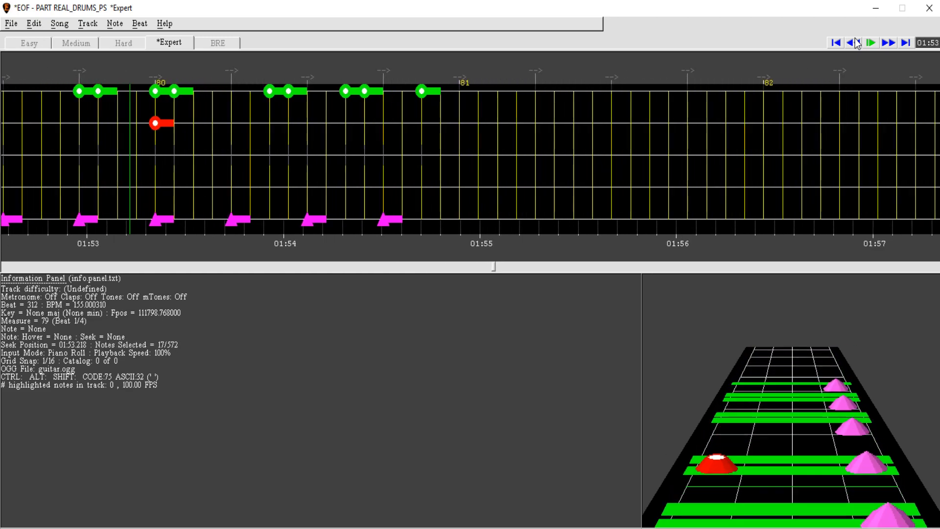
click(855, 40)
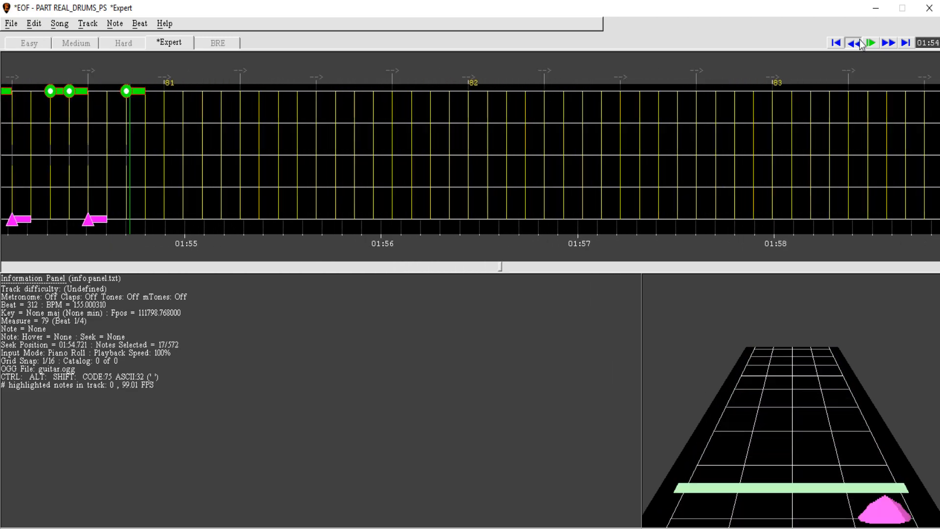
key(ctrl+space)
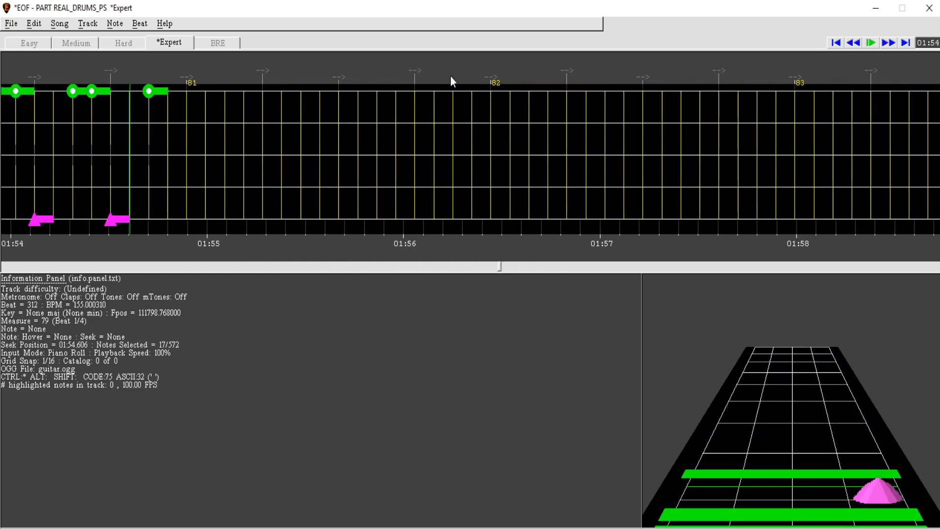
click(857, 43)
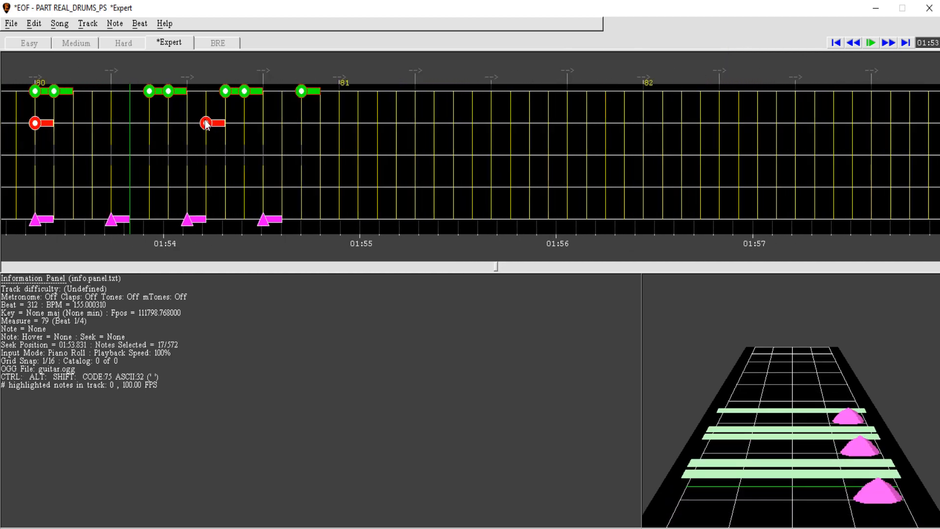
drag(206, 124, 187, 211)
right_click(203, 156)
right_click(226, 218)
right_click(225, 92)
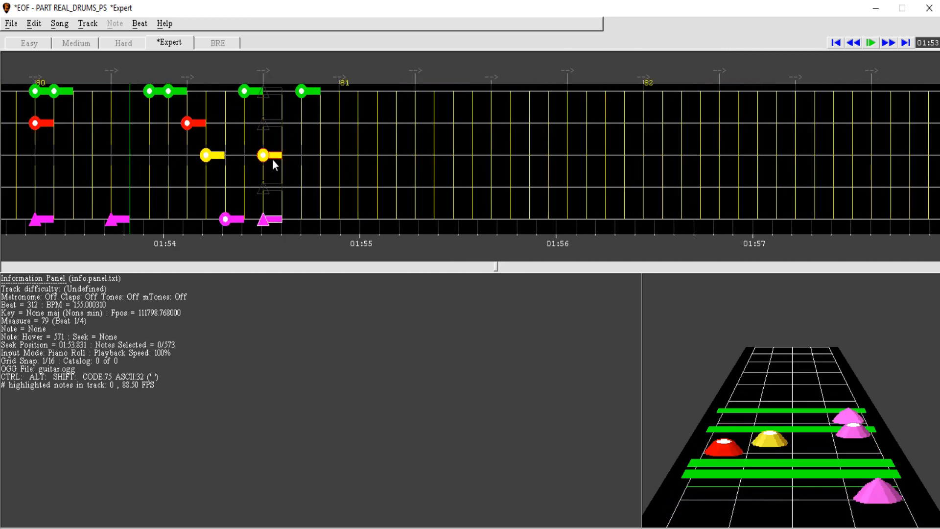
Step: Rework beat 4 of measure 80 into red, yellow, purple tom and kick sixteenths, add a kick on measure 81's first beat, and replay
right_click(263, 217)
right_click(263, 123)
right_click(287, 151)
right_click(302, 217)
right_click(302, 93)
right_click(322, 93)
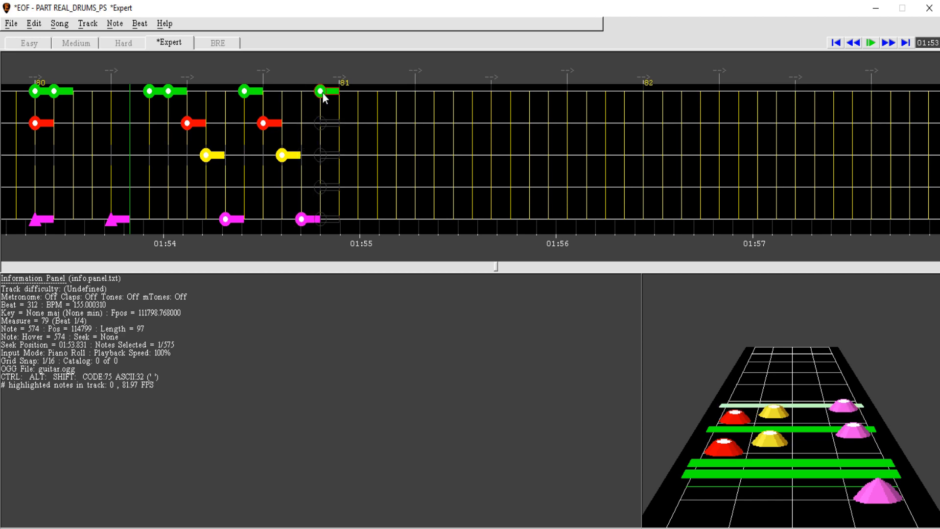
right_click(342, 94)
key(ctrl+space)
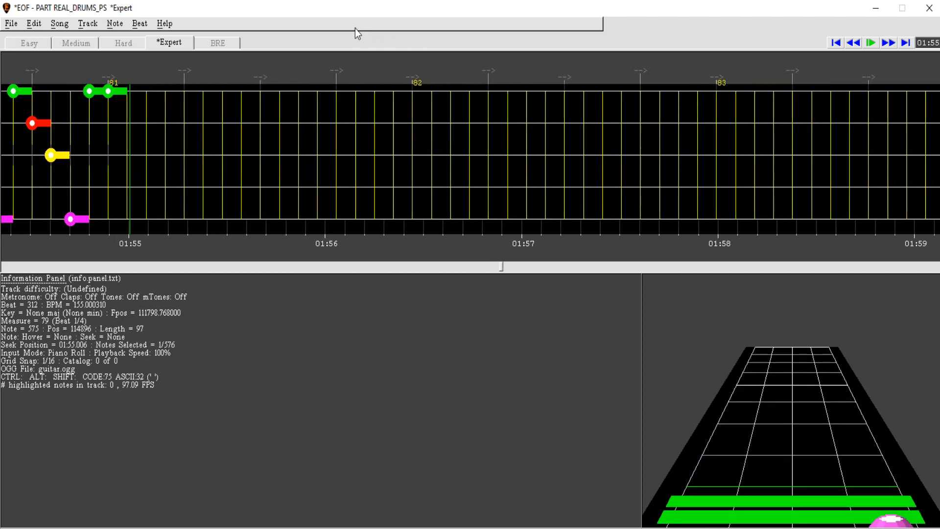
key(space)
Step: Paste the copied two-measure drum pattern at the start of measure 81
click(859, 43)
click(860, 43)
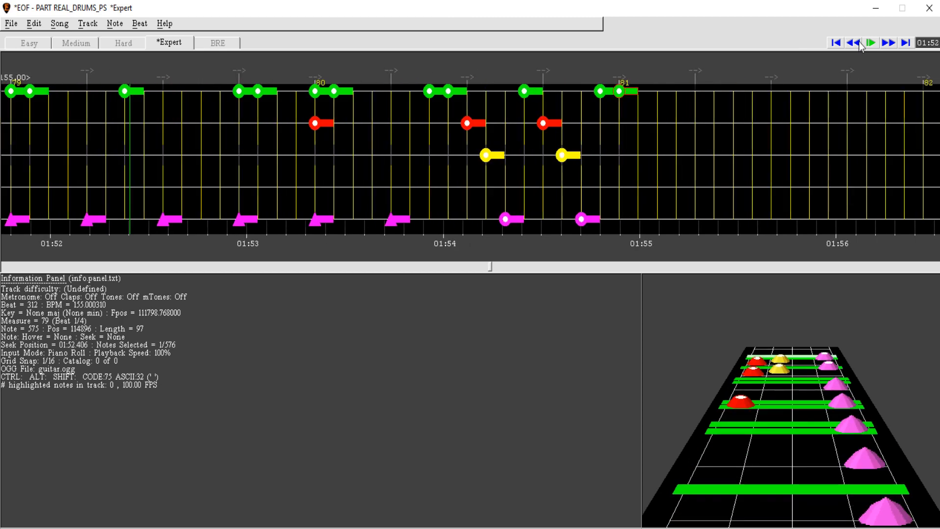
click(616, 80)
key(r)
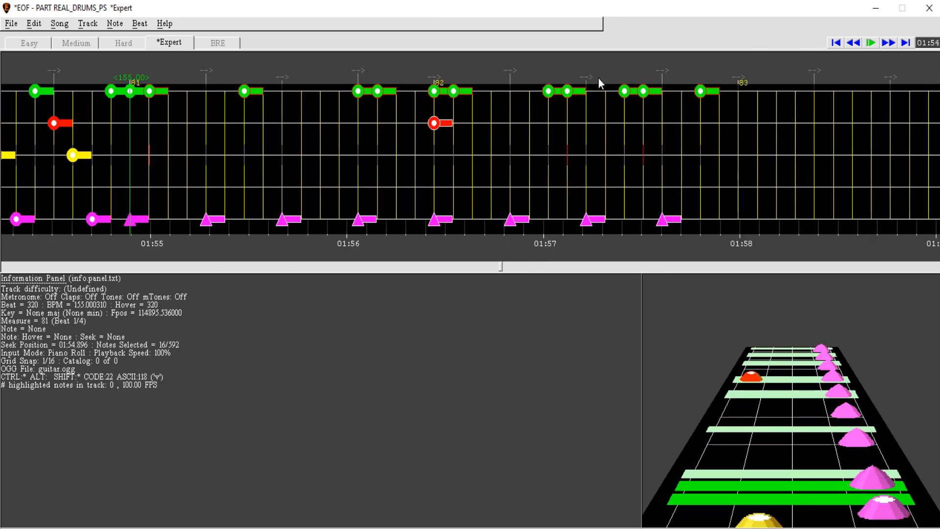
Step: Replay the pasted measures 81 and 82, then paste the copied two-measure pattern at the start of measure 83 and replay it
key(space)
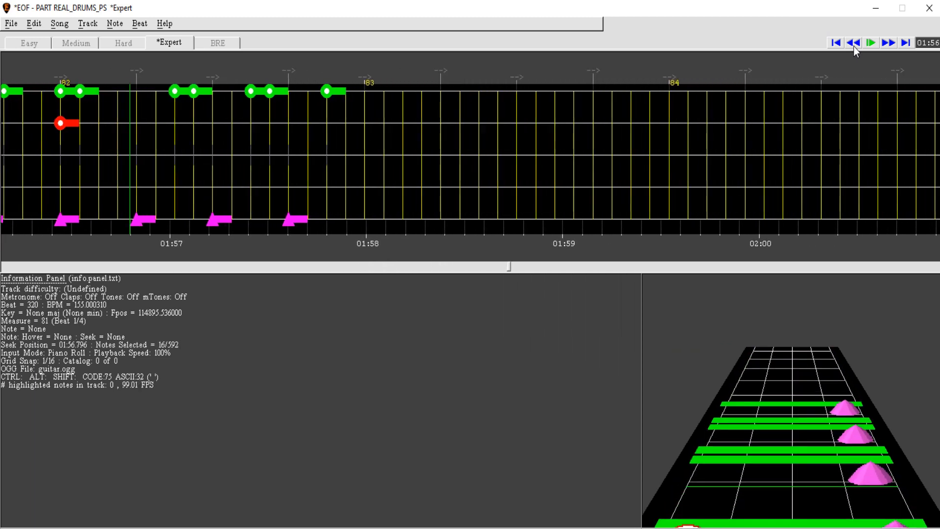
click(853, 43)
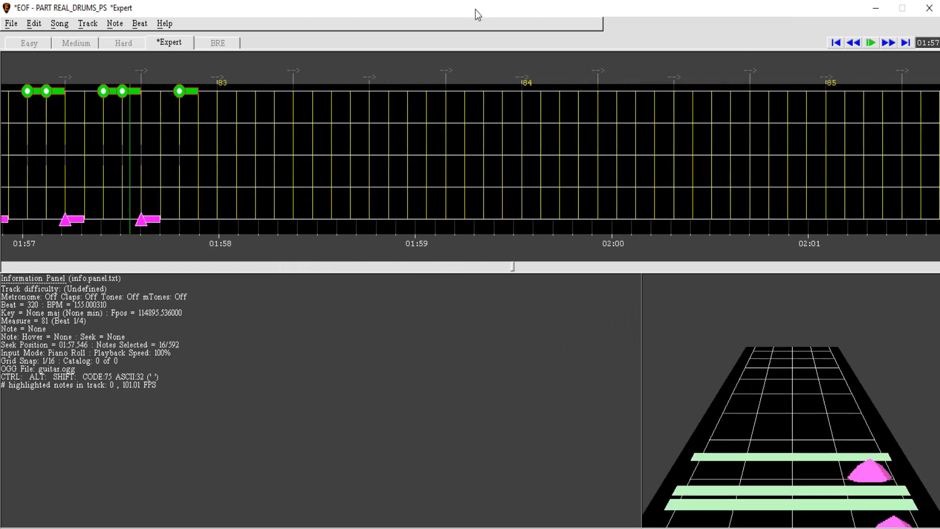
key(ctrl+shift+v)
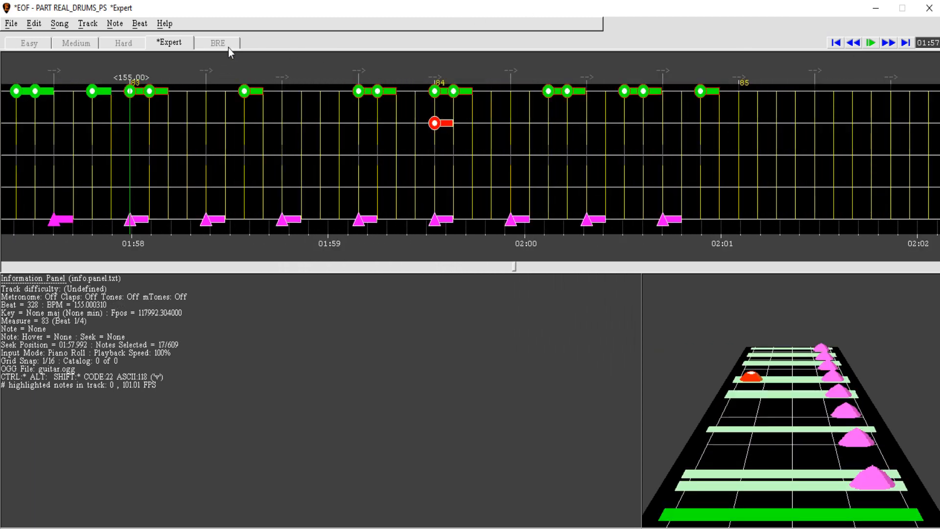
click(852, 45)
key(space)
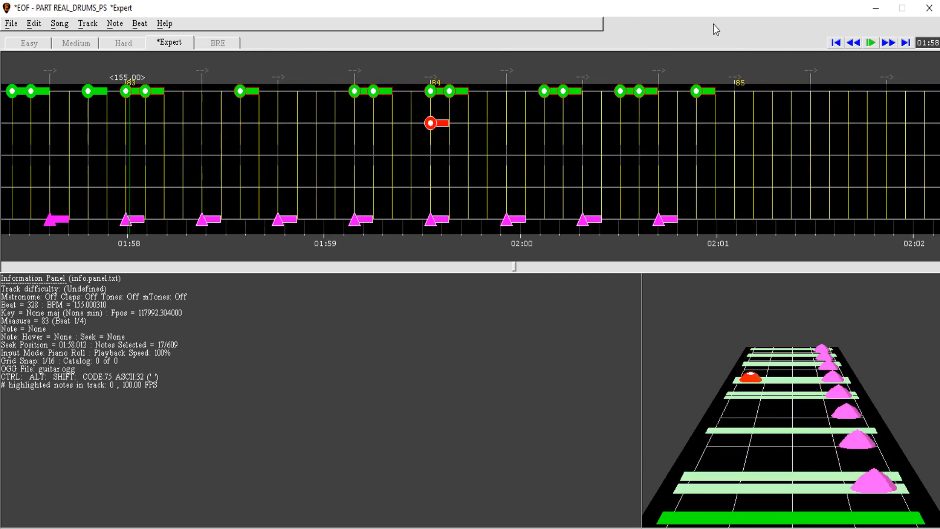
click(852, 45)
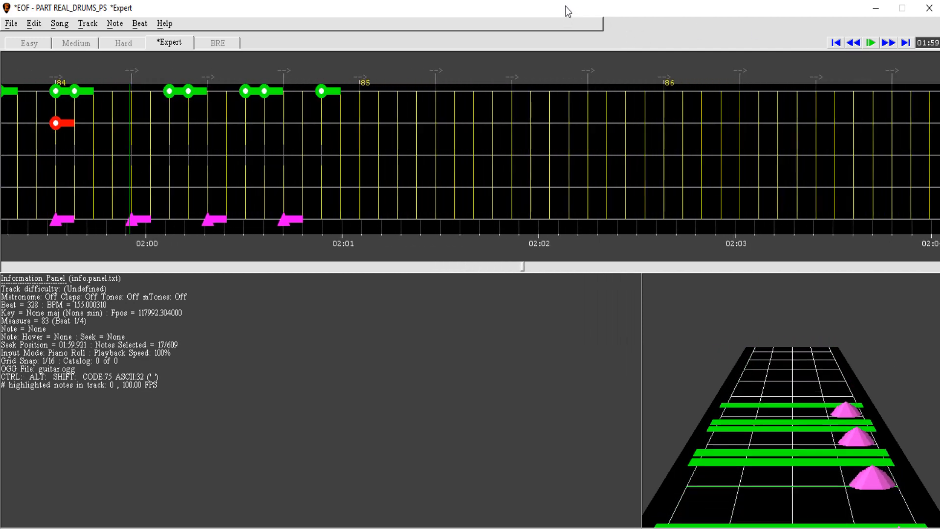
click(855, 44)
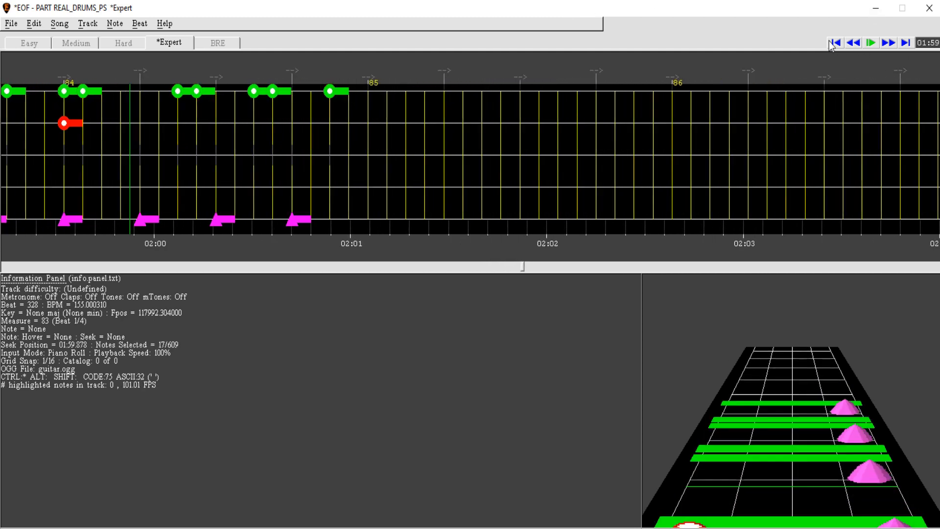
Step: Rework beat 3 of measure 84 into red, yellow and purple tom sixteenths, removing the cymbal and the overlapping kick
right_click(87, 217)
right_click(87, 125)
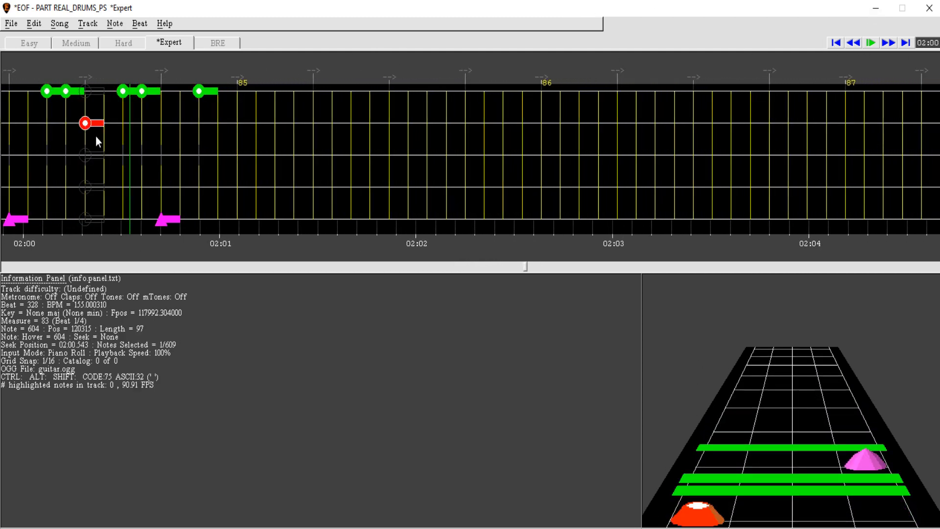
right_click(105, 155)
right_click(126, 214)
right_click(126, 93)
Step: Rework beat 4 of measure 84 into red, yellow, purple tom and kick sixteenths, and add a kick on measure 85's first beat
right_click(162, 123)
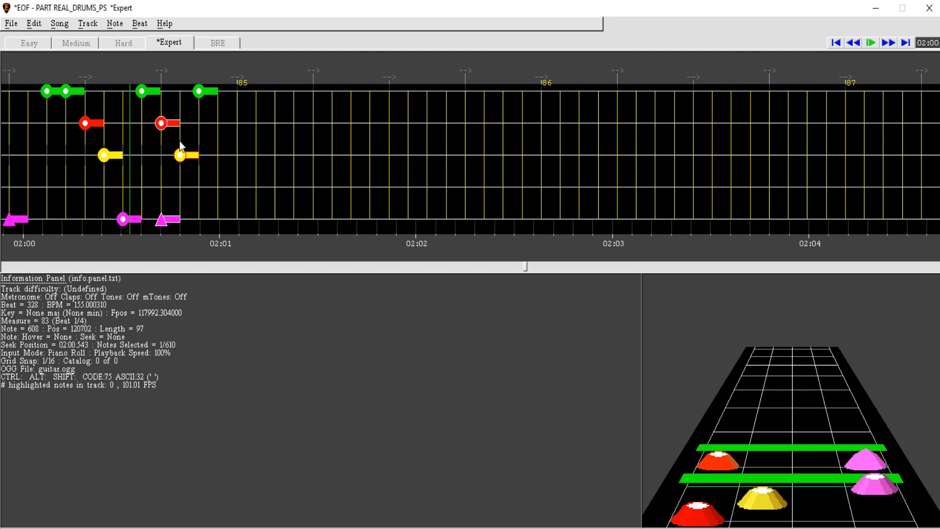
right_click(163, 219)
right_click(198, 218)
right_click(218, 91)
right_click(237, 91)
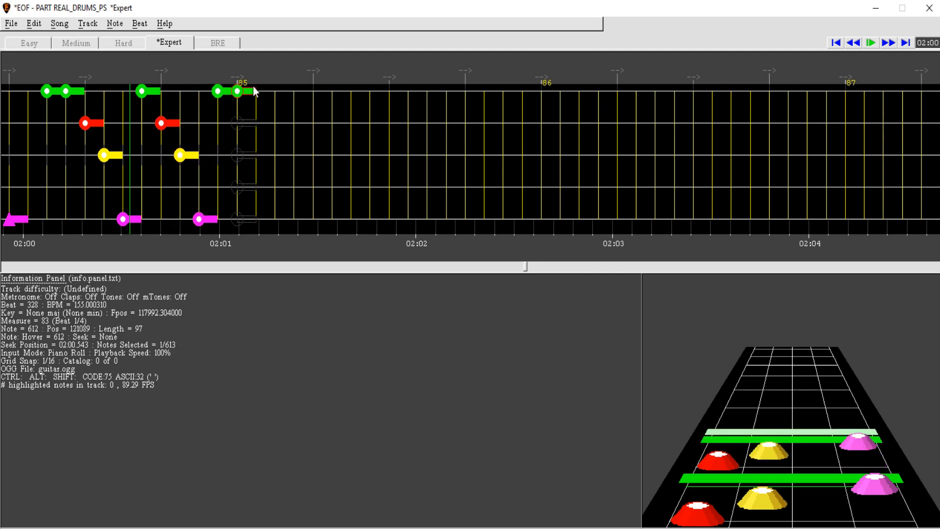
Step: Copy all notes from measure 77 through the end of measure 84, paste them at the start of measure 85, and replay
click(854, 44)
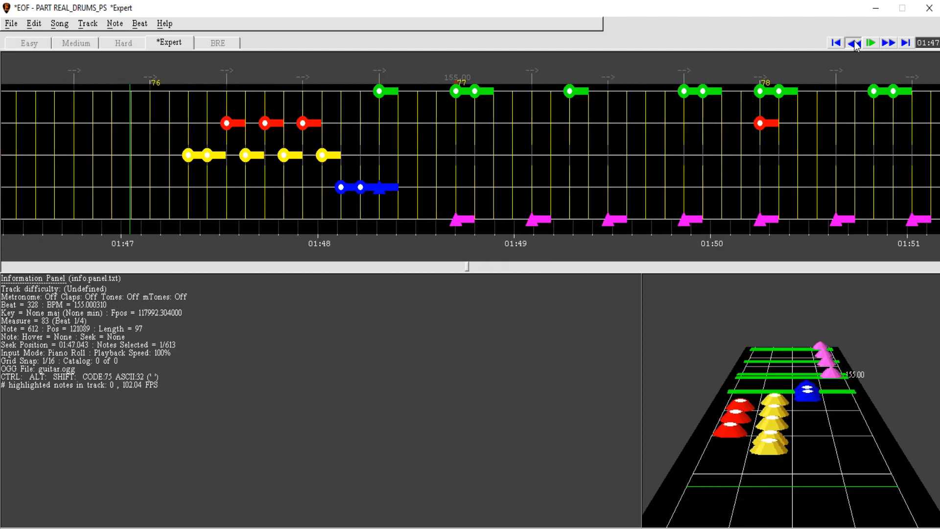
click(889, 43)
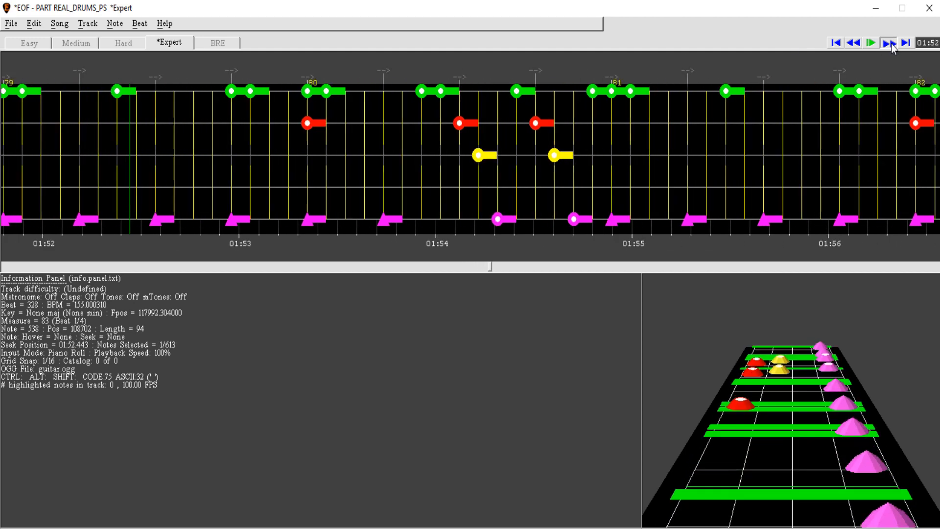
shift+click(296, 91)
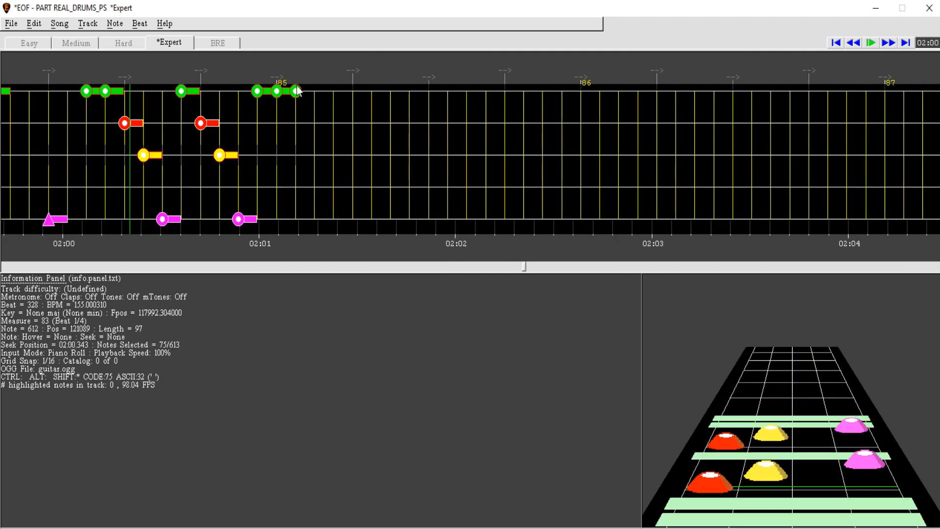
key(ctrl+shift+r)
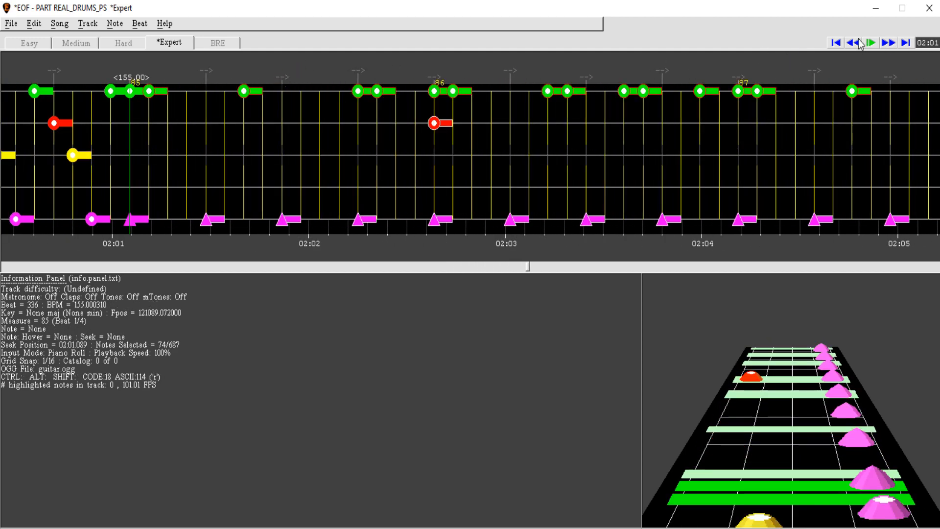
key(space)
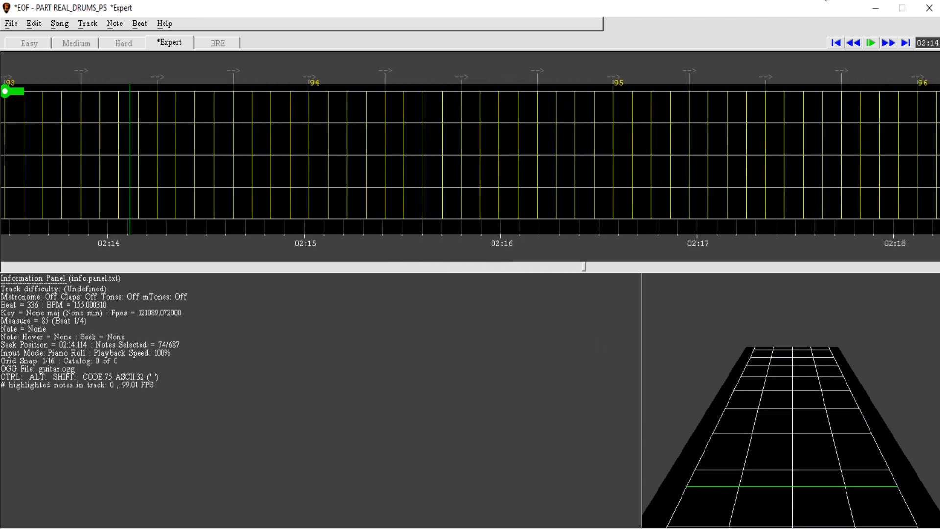
Step: Paste the copied eight-measure section at the start of measure 93 and replay it
click(853, 43)
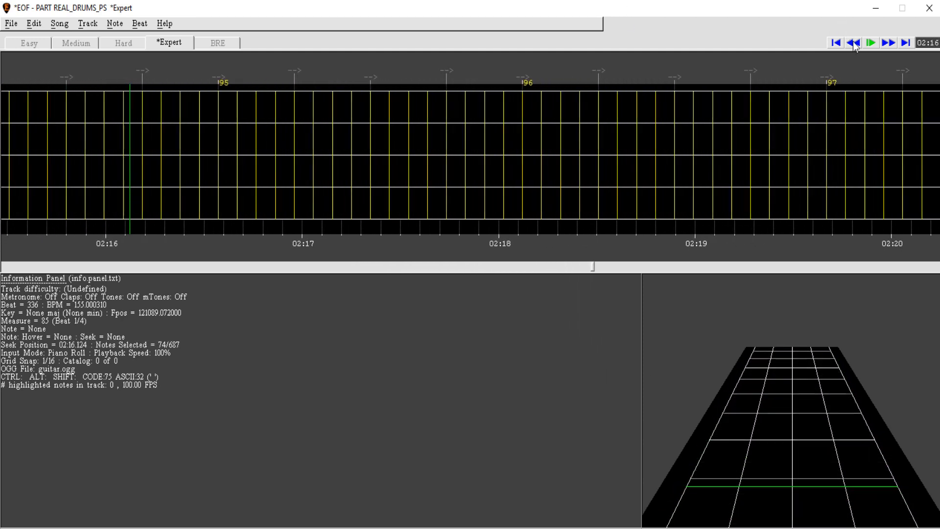
click(424, 144)
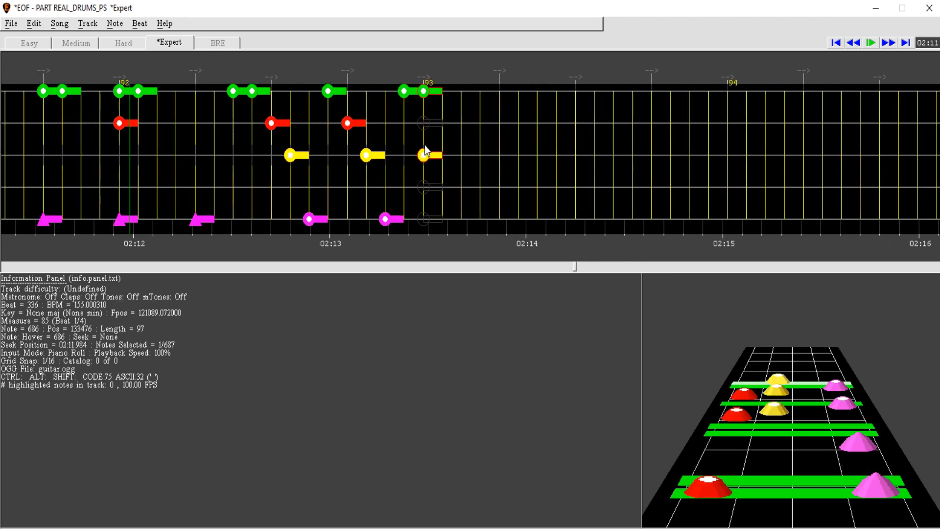
key(ctrl+shift+v)
key(space)
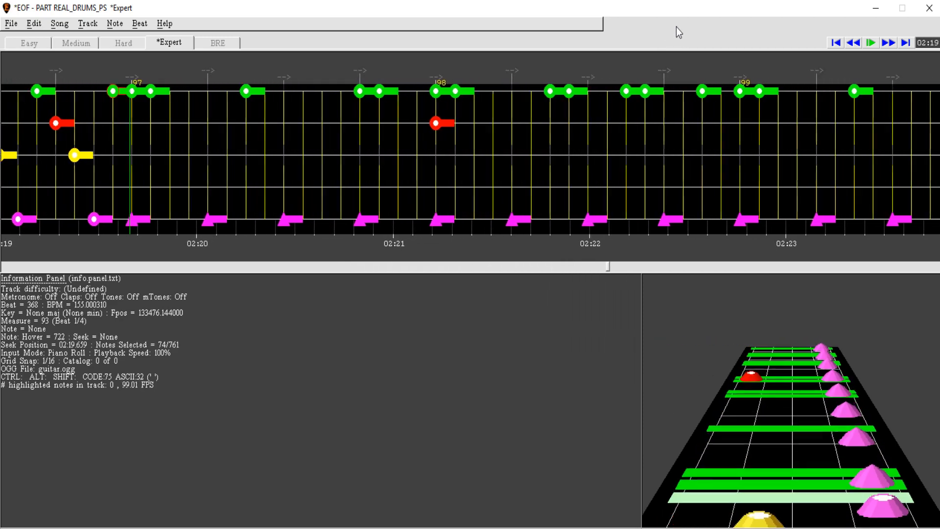
Step: Delete all pasted notes from the second sixteenth of measure 96 through the first beat of measure 101
click(853, 43)
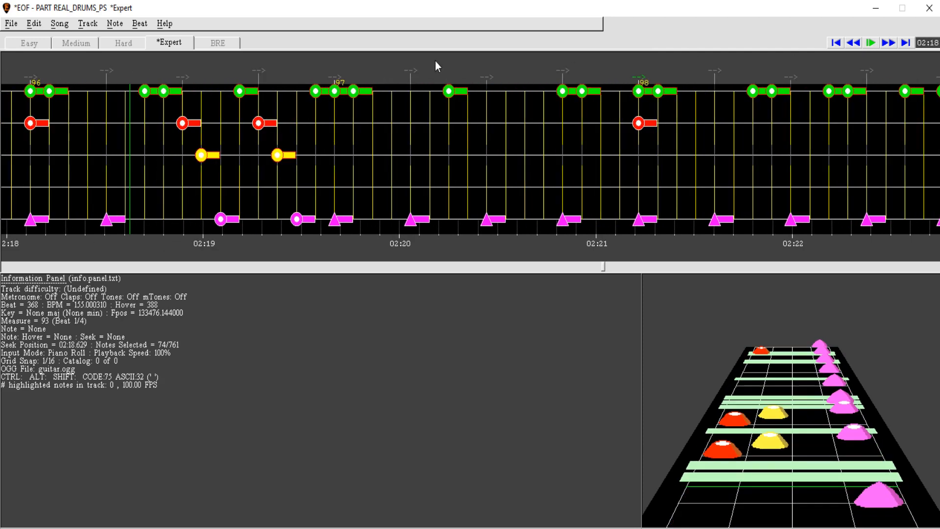
right_click(356, 92)
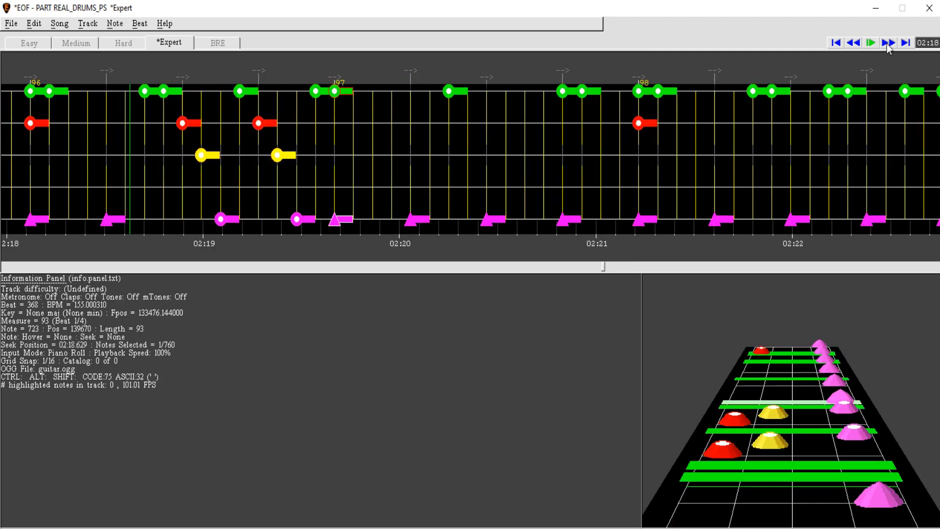
click(854, 43)
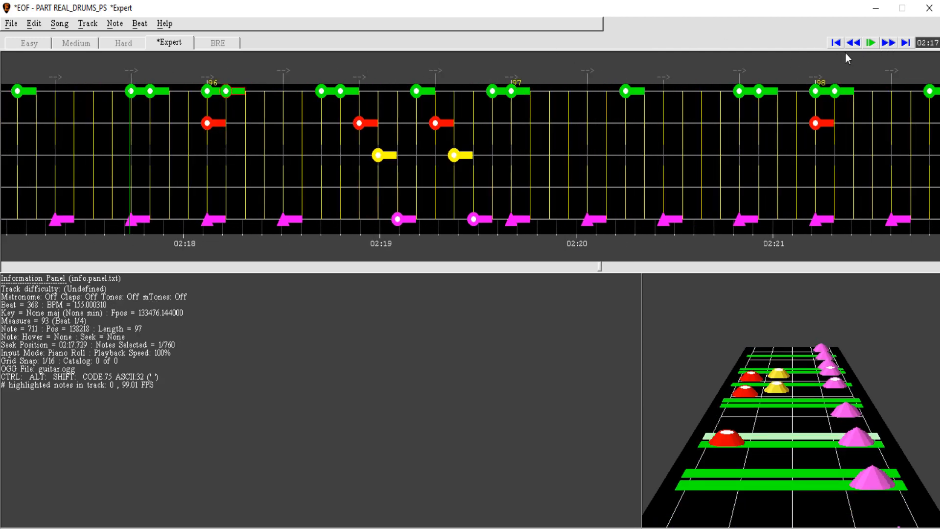
click(888, 43)
shift+click(159, 93)
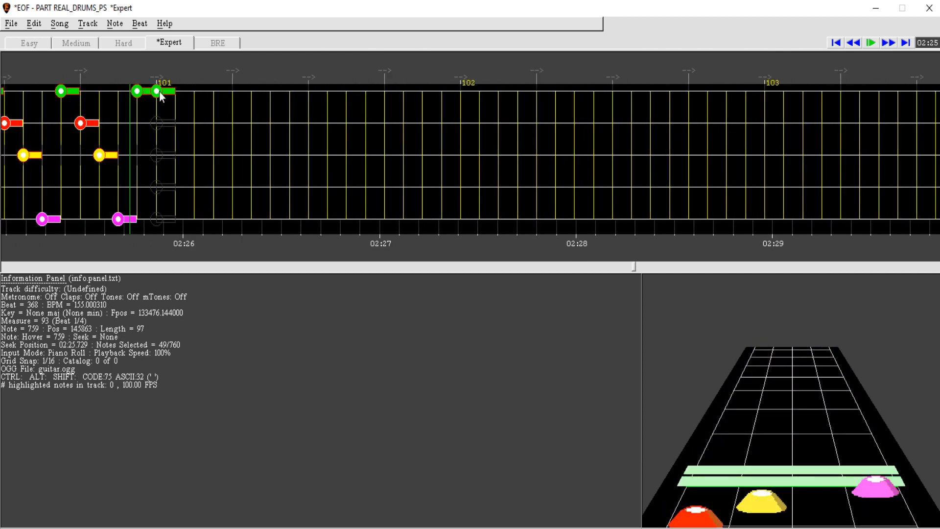
key(Delete)
Step: Put a kick back on the second sixteenth of measure 96 and listen to the fill that follows
click(854, 43)
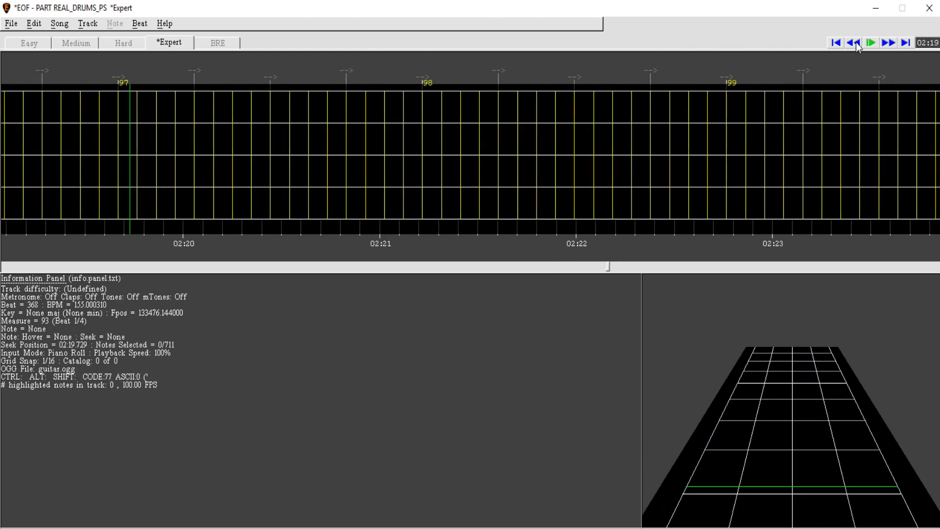
key(space)
key(space)
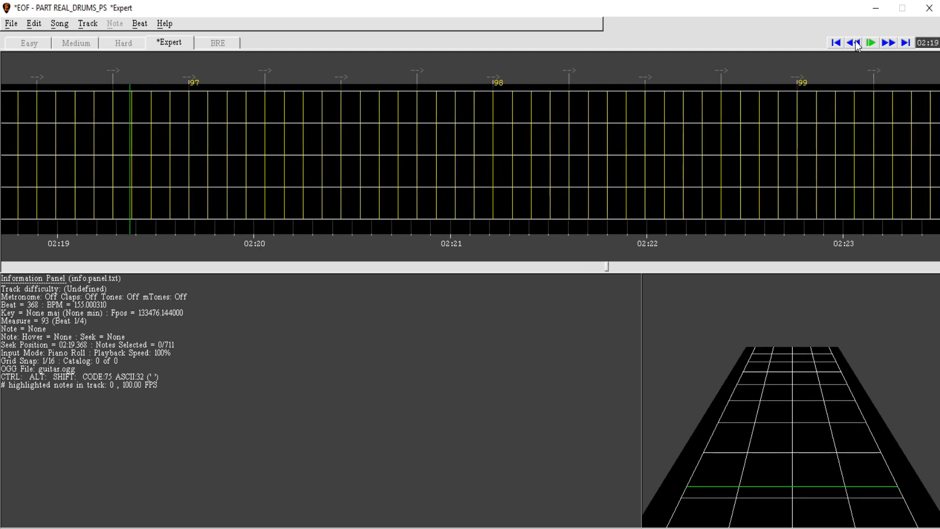
click(855, 44)
right_click(179, 89)
key(ctrl+space)
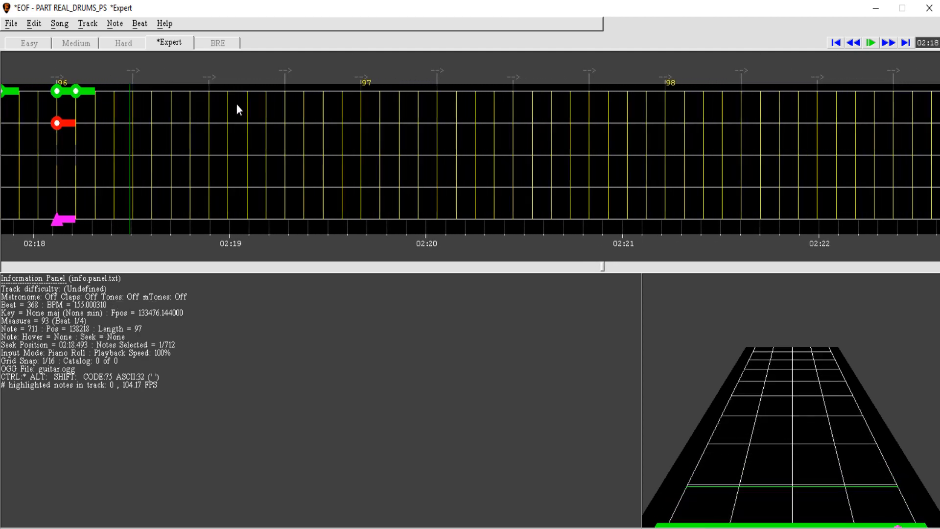
key(ctrl+space)
Step: Place paired kick and purple notes on the third and fourth sixteenths of beats 2 and 3 in measure 96
right_click(73, 123)
right_click(88, 93)
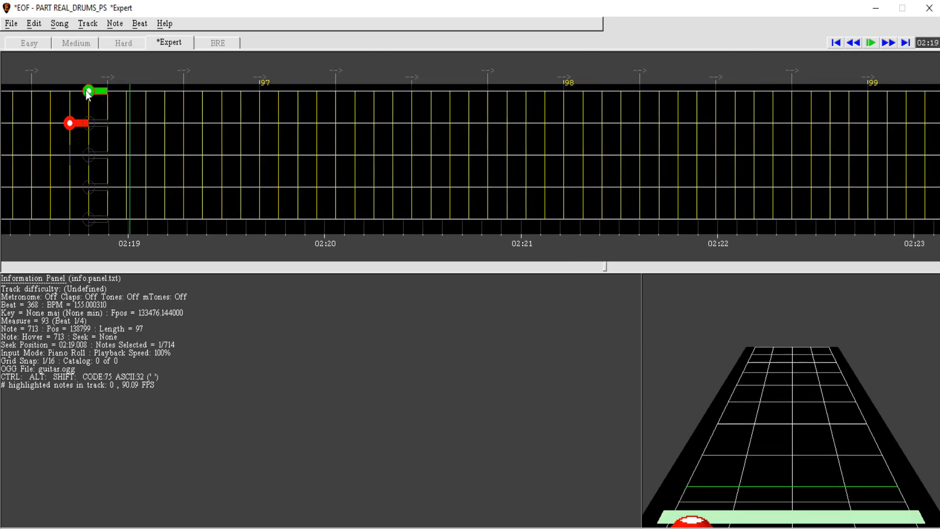
right_click(71, 93)
right_click(70, 124)
right_click(71, 210)
right_click(82, 205)
right_click(153, 92)
right_click(166, 93)
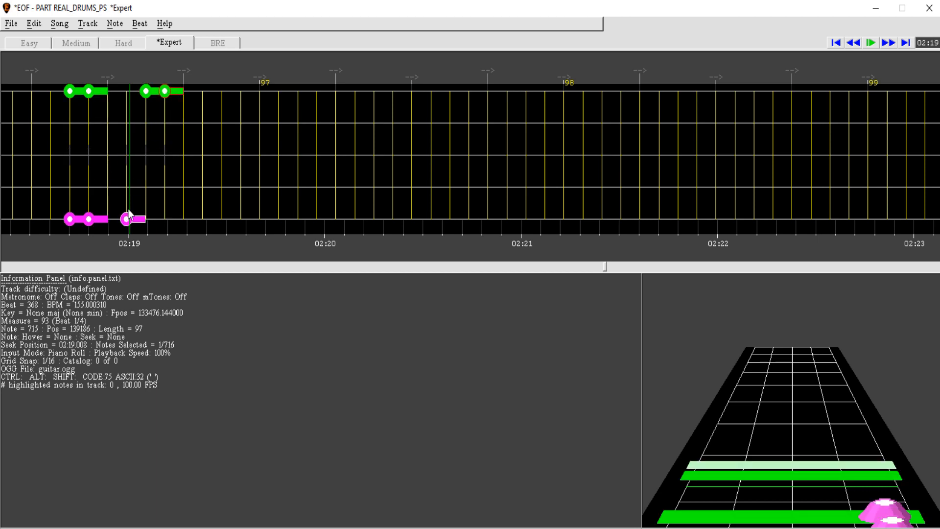
right_click(146, 216)
right_click(164, 215)
Step: Add kick, blue and purple notes together on the third sixteenth of beat 4 in measure 96, and replay the fill
key(ctrl+space)
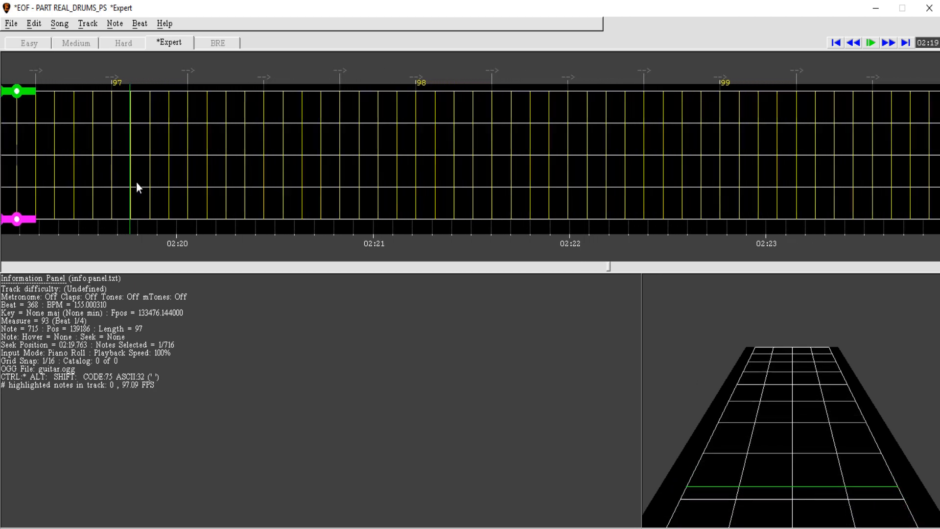
key(ctrl+space)
right_click(25, 93)
right_click(25, 172)
right_click(16, 207)
right_click(688, 91)
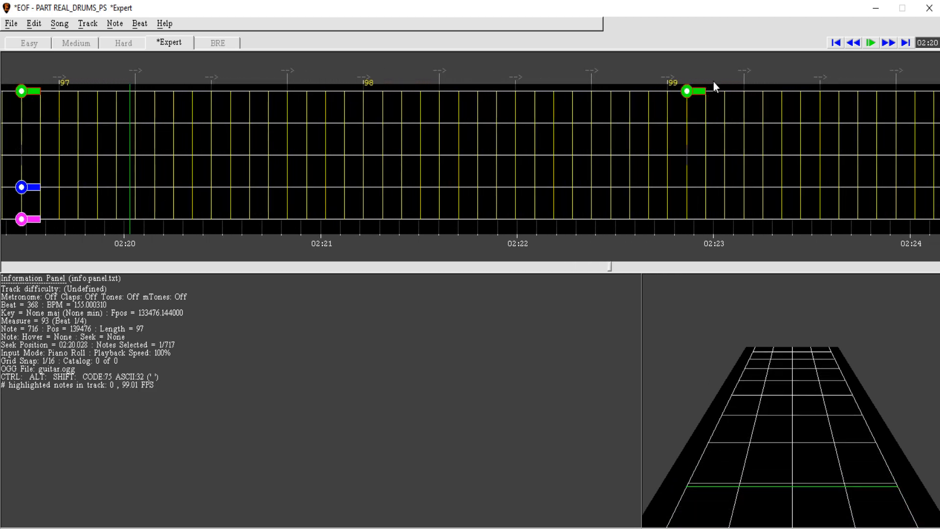
click(852, 45)
key(space)
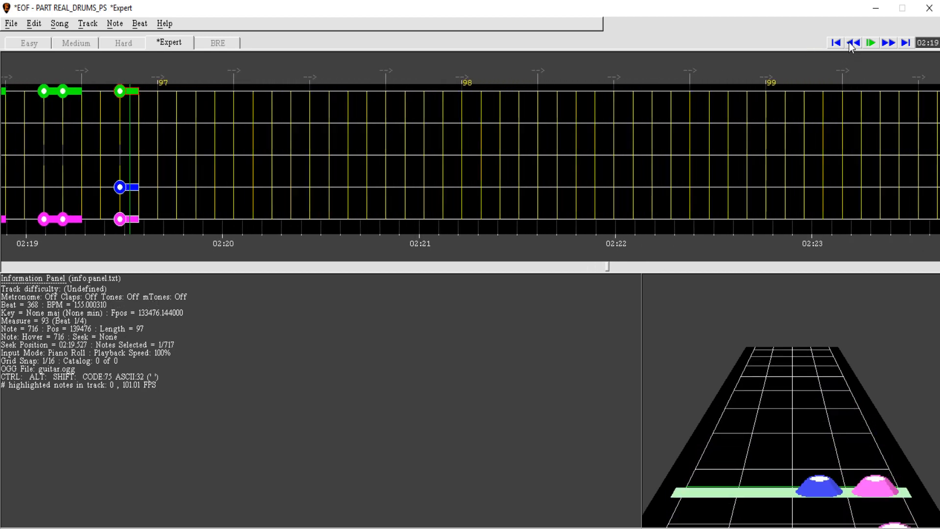
click(860, 43)
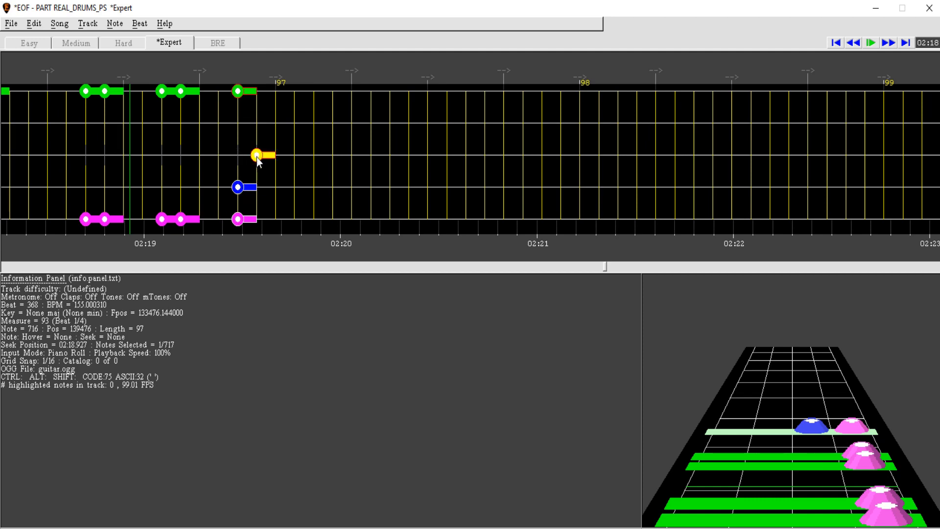
key(space)
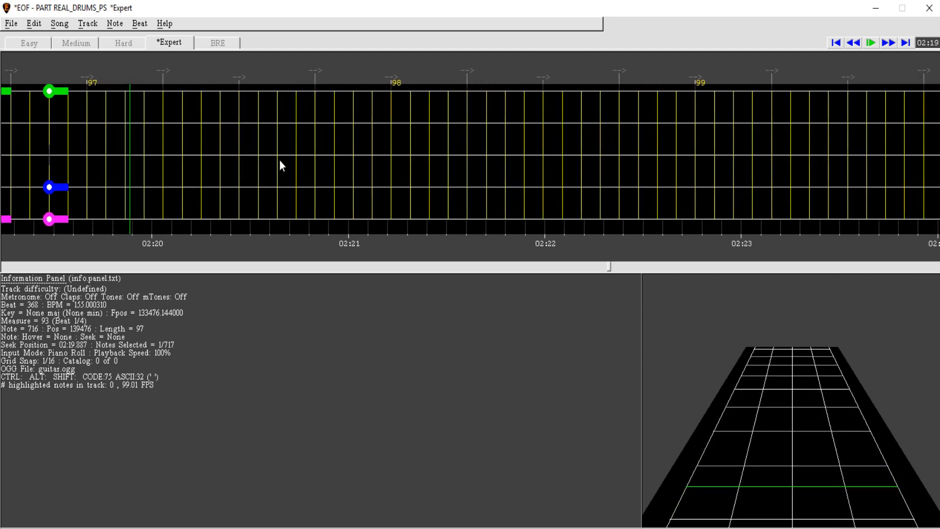
Step: Set the tempo from the first beat of measure 97 to 177 BPM and play the song to check the beat alignment
click(858, 44)
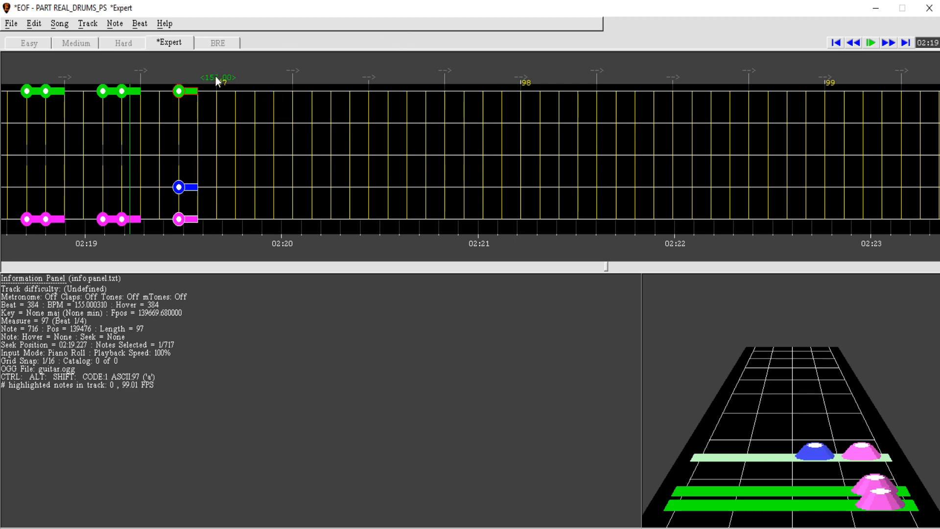
click(139, 24)
click(282, 38)
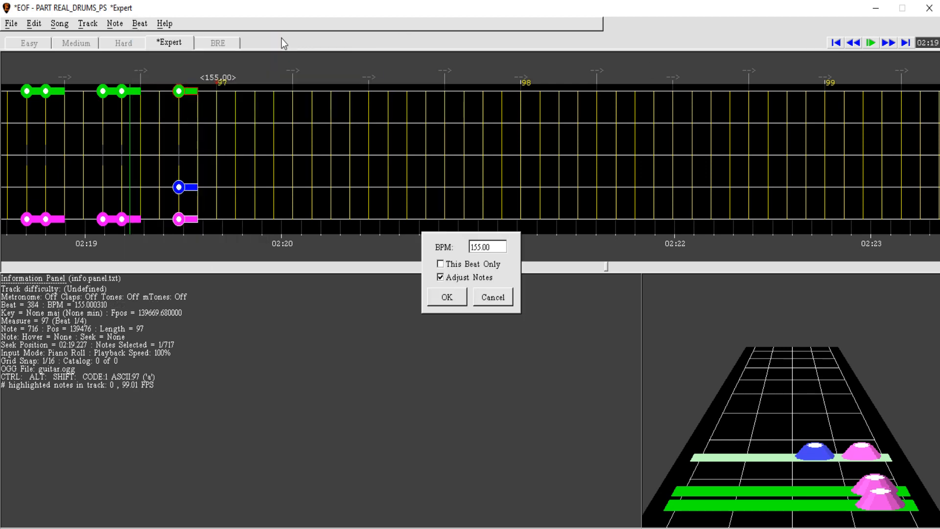
key(BackSpace)
key(BackSpace)
key(BackSpace)
text(7)
key(Return)
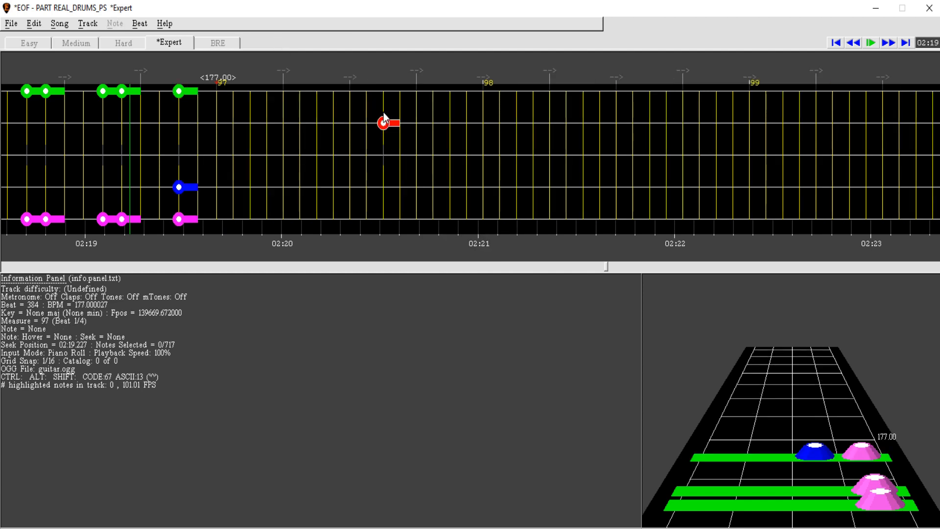
key(space)
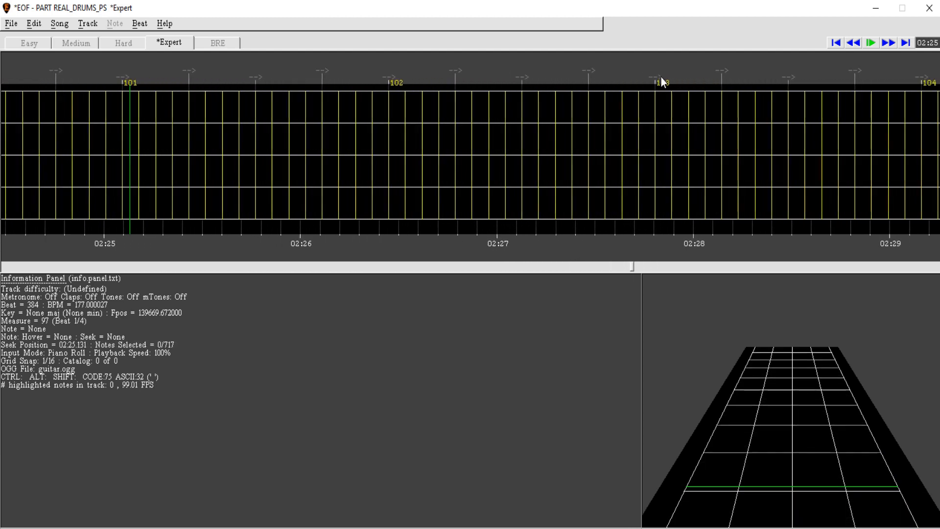
Step: Replay the end of measure 96 through measure 99 repeatedly to check where the beats line up with the music
click(852, 44)
click(853, 43)
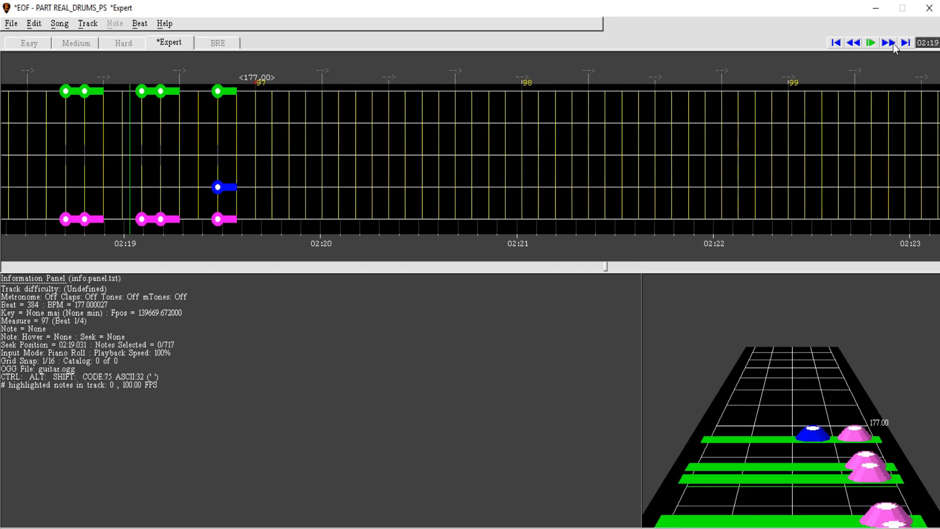
click(893, 43)
click(855, 48)
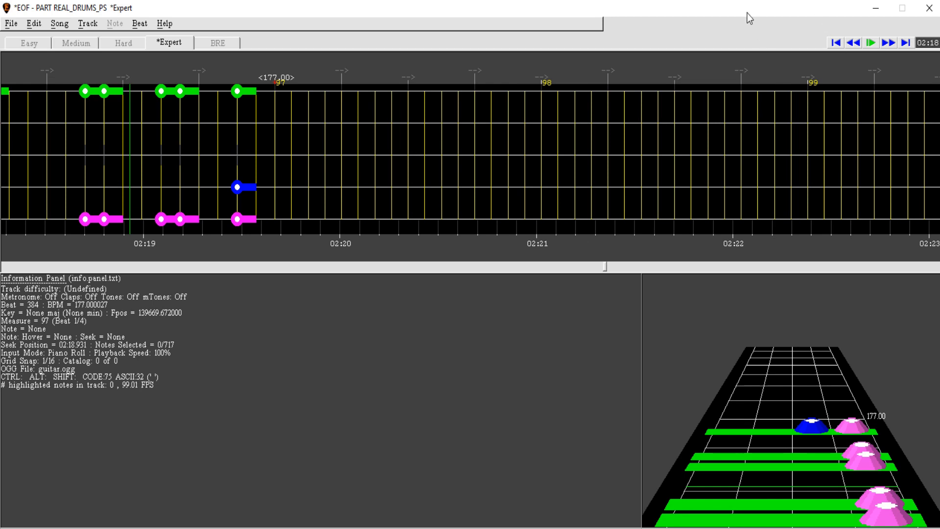
click(884, 42)
click(852, 45)
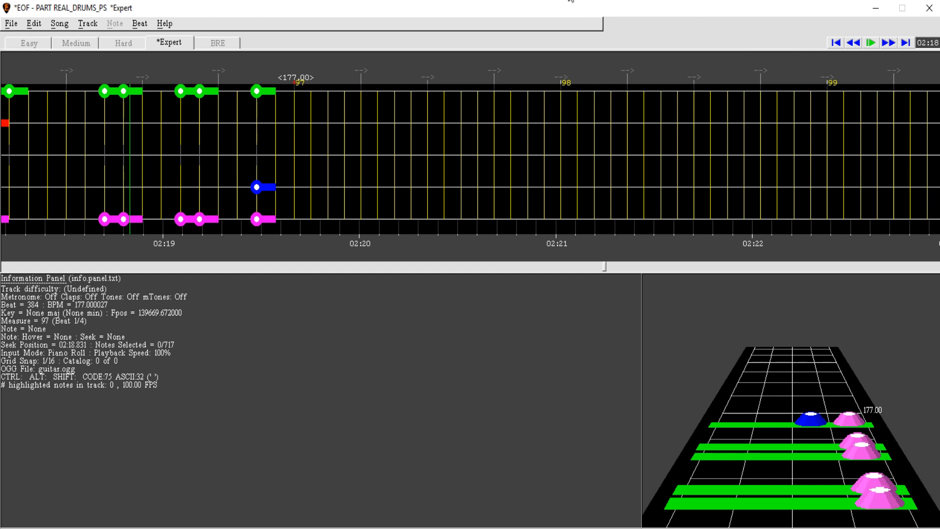
click(889, 44)
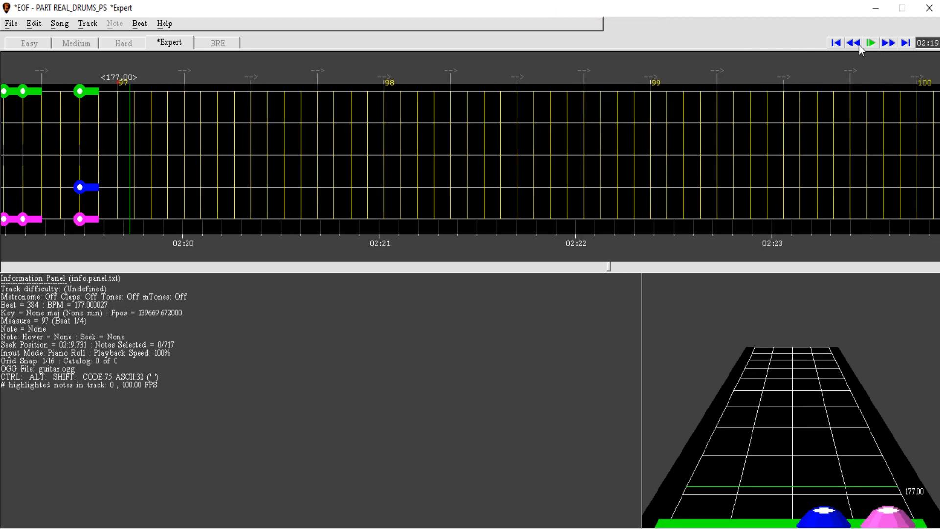
click(853, 44)
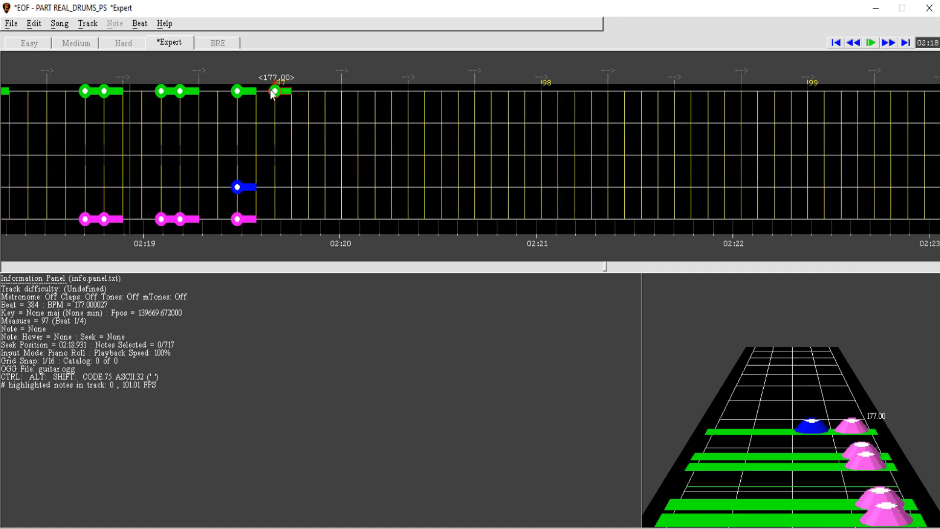
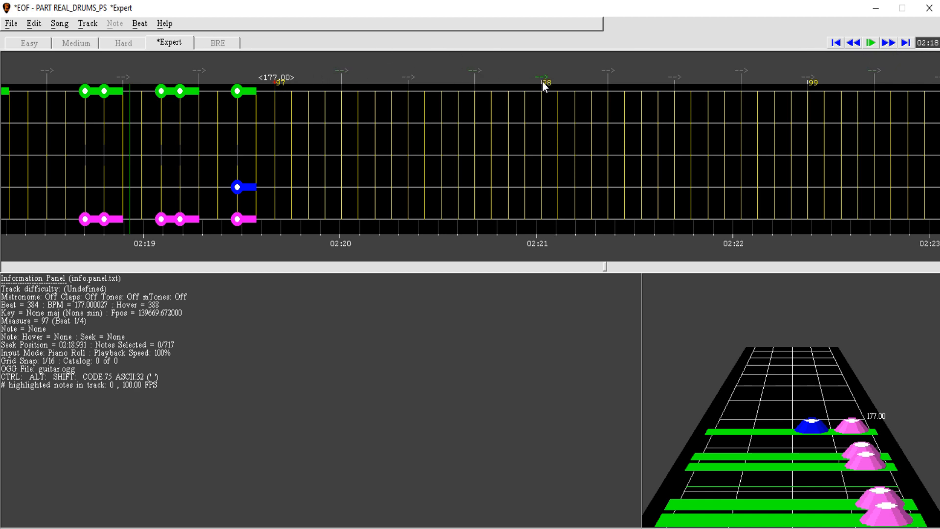
click(888, 47)
click(856, 45)
click(886, 46)
click(857, 45)
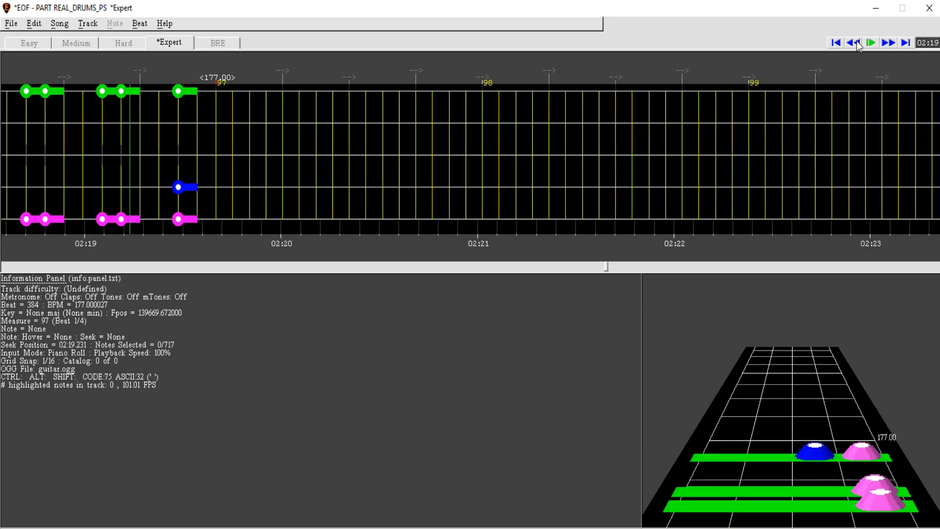
key(space)
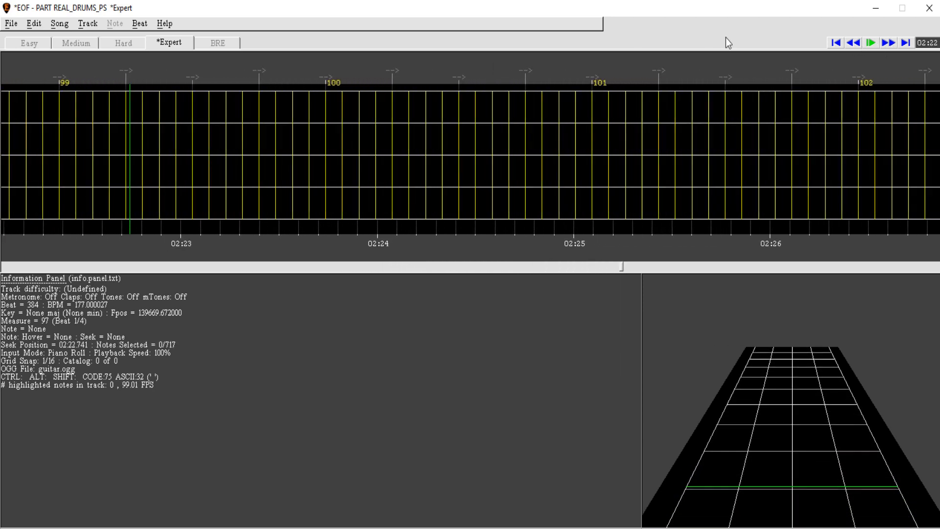
Step: Move the first beat of measure 99 earlier to about 02:22.27 and replay from measure 96 to check its alignment
click(858, 43)
click(852, 45)
scroll(851, 46, down, 10)
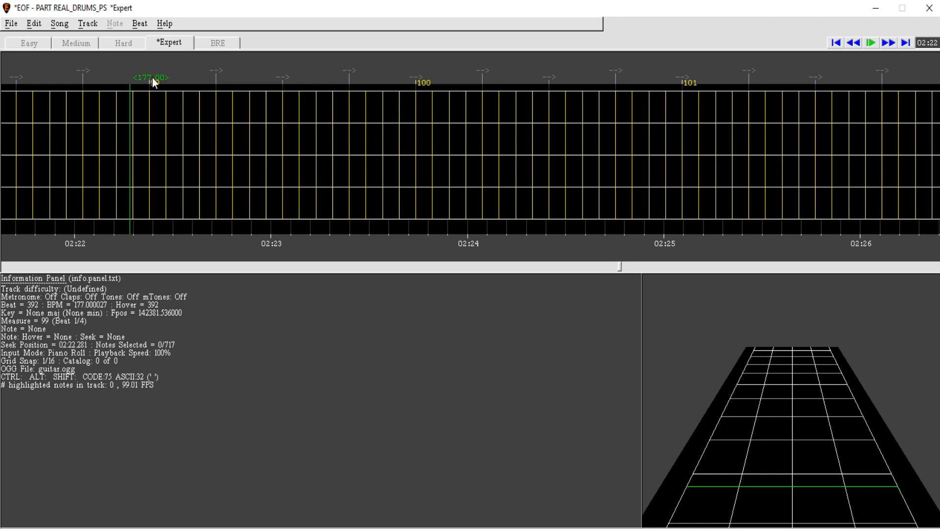
drag(151, 77, 130, 77)
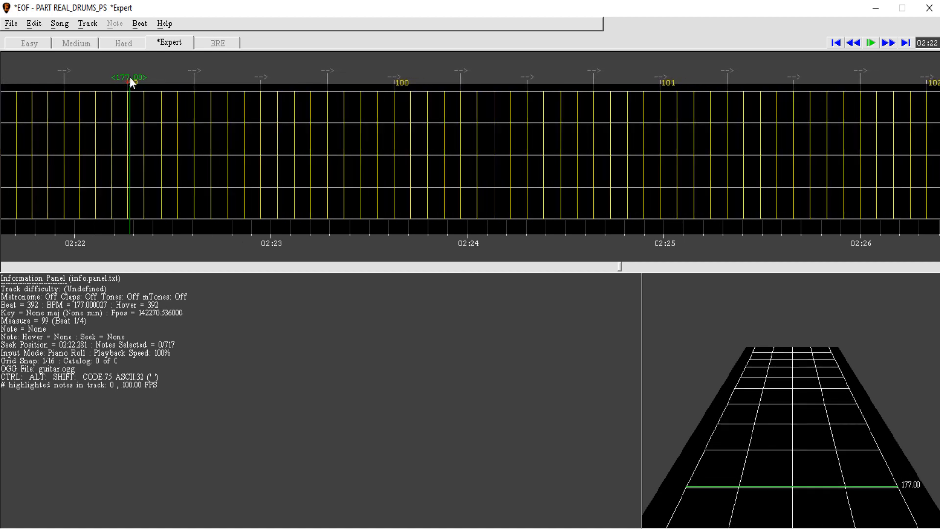
click(853, 44)
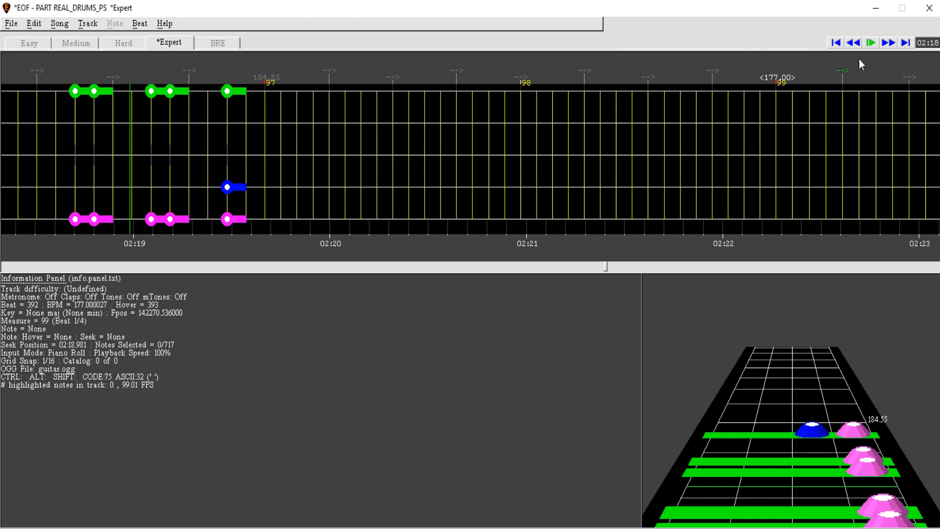
click(892, 47)
click(856, 46)
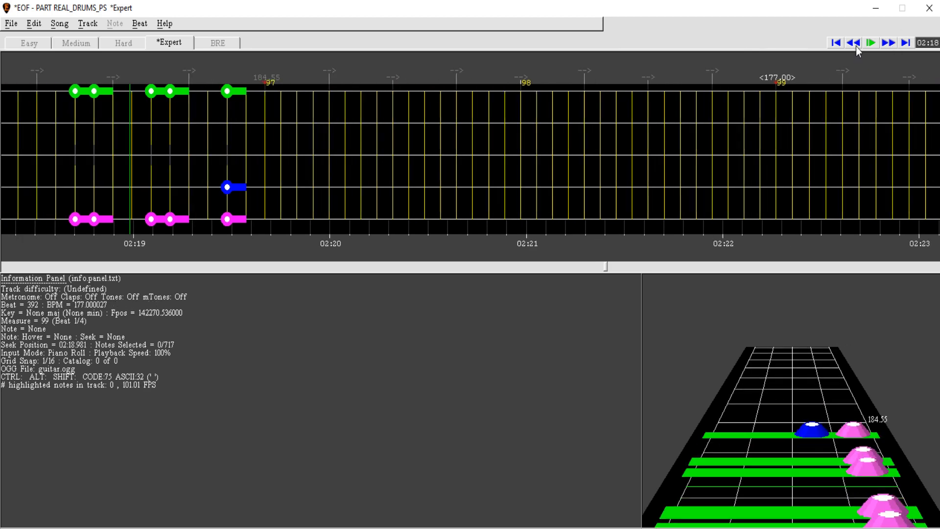
key(space)
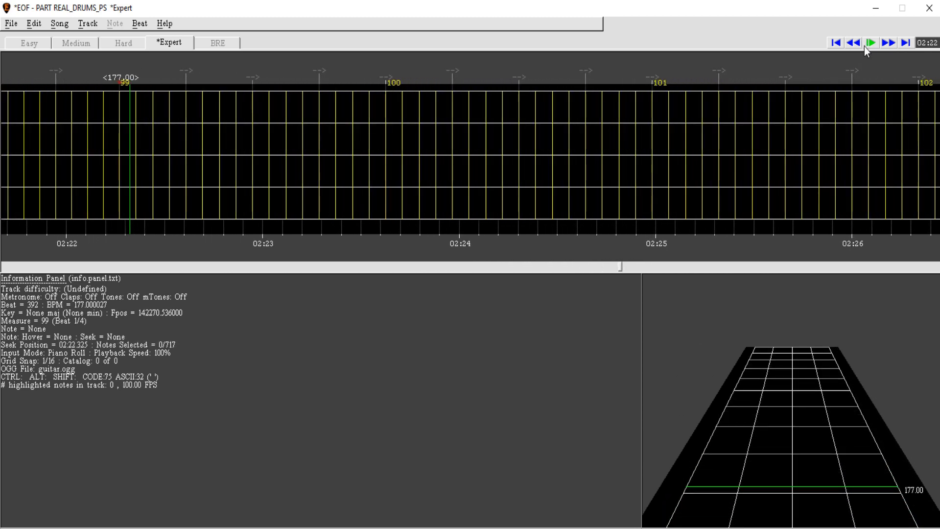
Step: Place a kick with a blue cymbal on the first beat of measure 99 and listen to the passage that follows
click(121, 93)
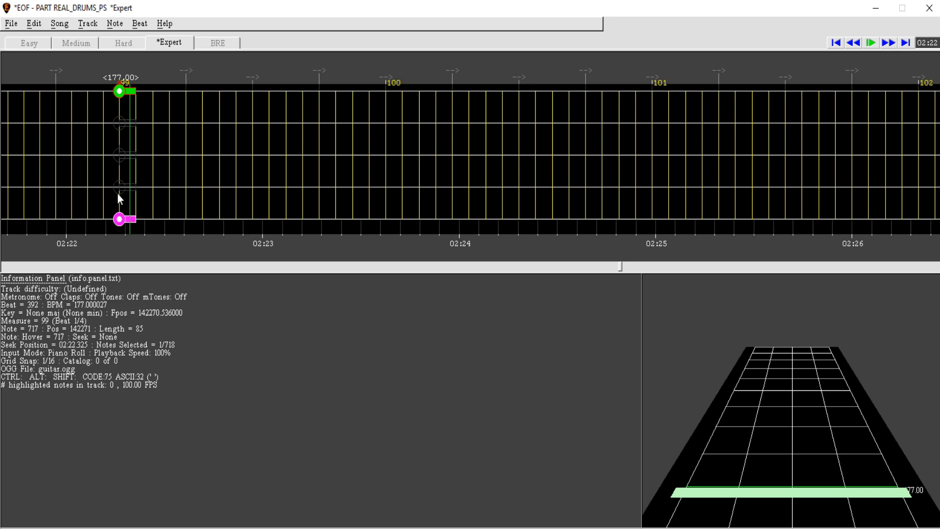
key(b)
key(space)
key(space)
click(855, 41)
key(ctrl+space)
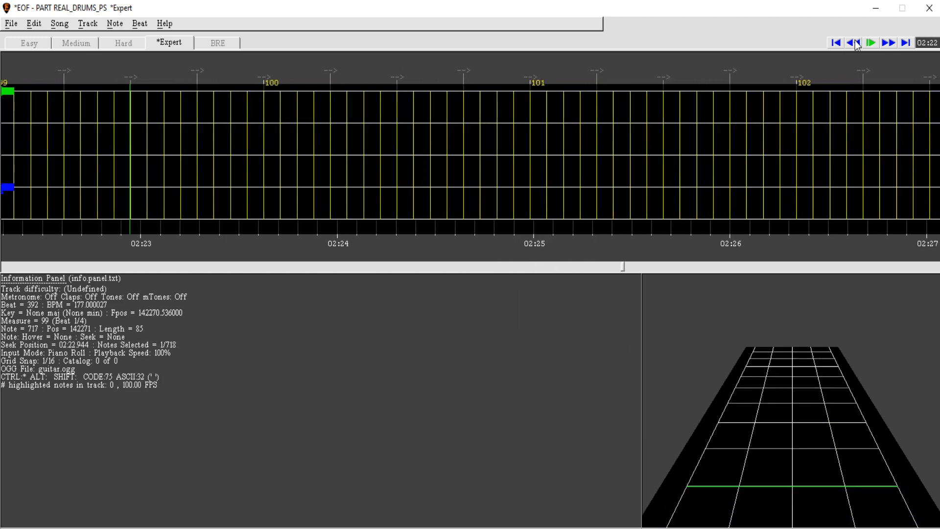
key(space)
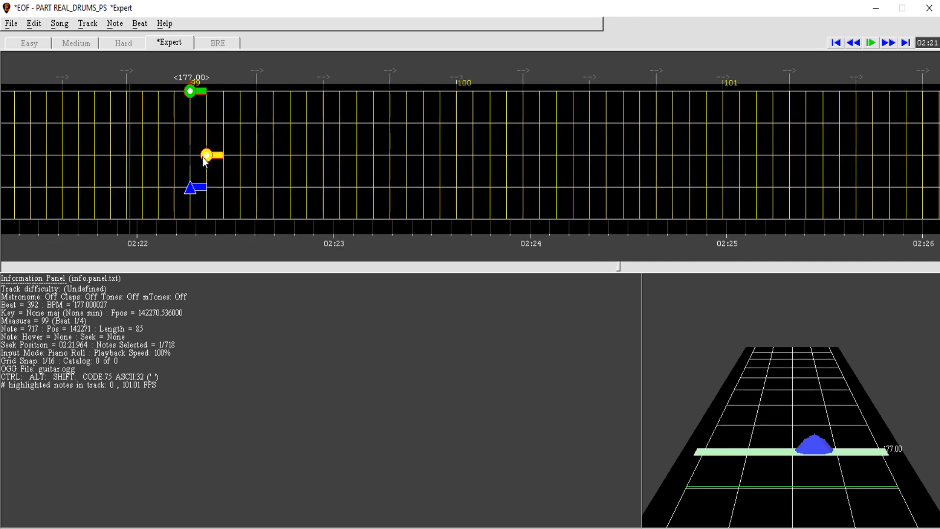
Step: Fill the next five sixteenths of measure 99 with yellow notes, followed by a kick with a purple cymbal on beat 2's third sixteenth
click(290, 91)
click(291, 187)
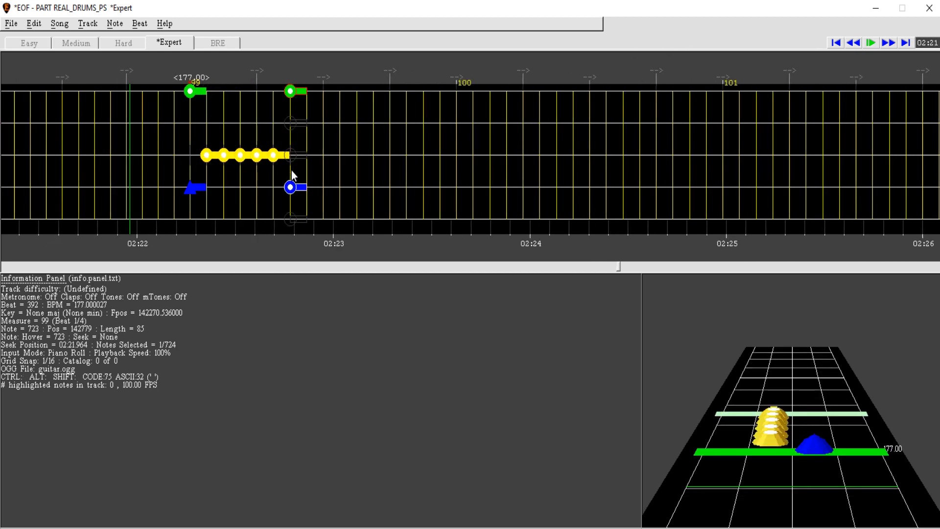
key(ctrl+b)
right_click(292, 188)
right_click(292, 217)
key(ctrl+g)
Step: Place five consecutive blue notes from the fourth sixteenth of beat 2 through the end of beat 3 in measure 99, and replay them
right_click(308, 190)
right_click(325, 190)
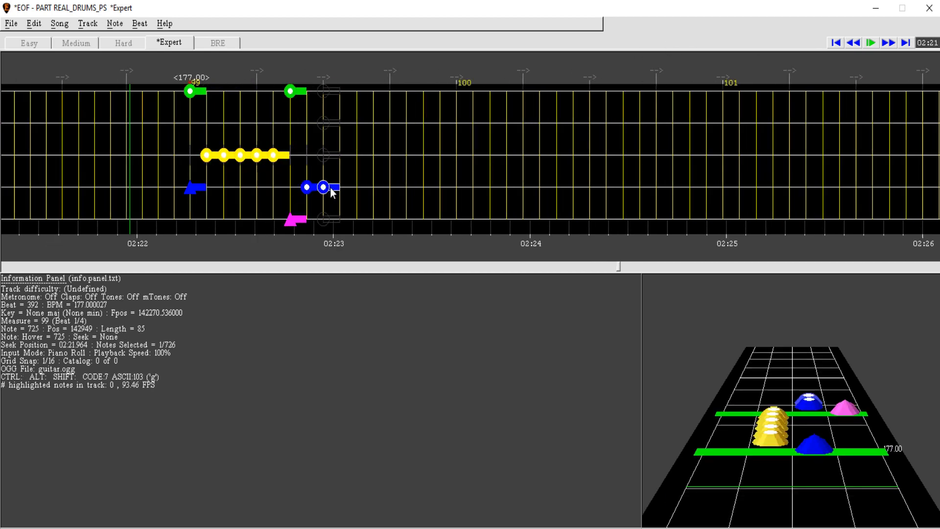
right_click(342, 191)
right_click(358, 191)
key(ctrl+space)
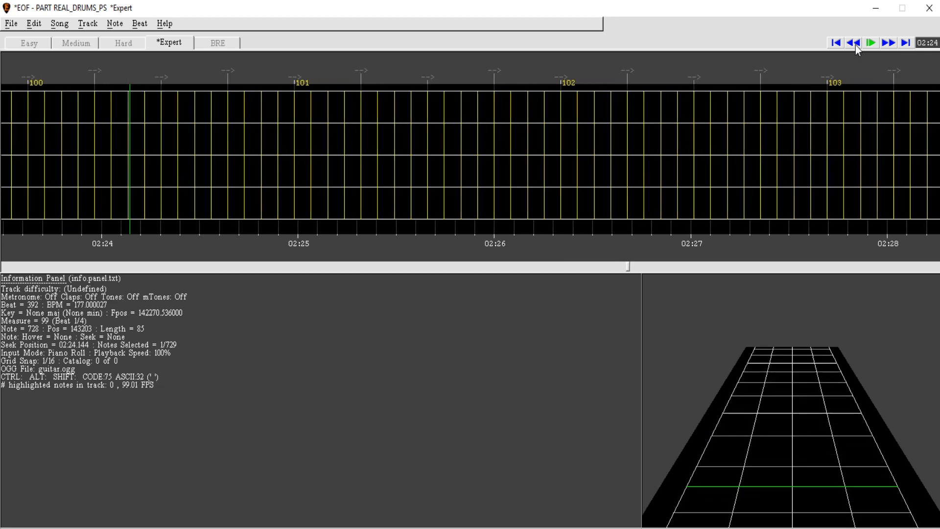
click(856, 45)
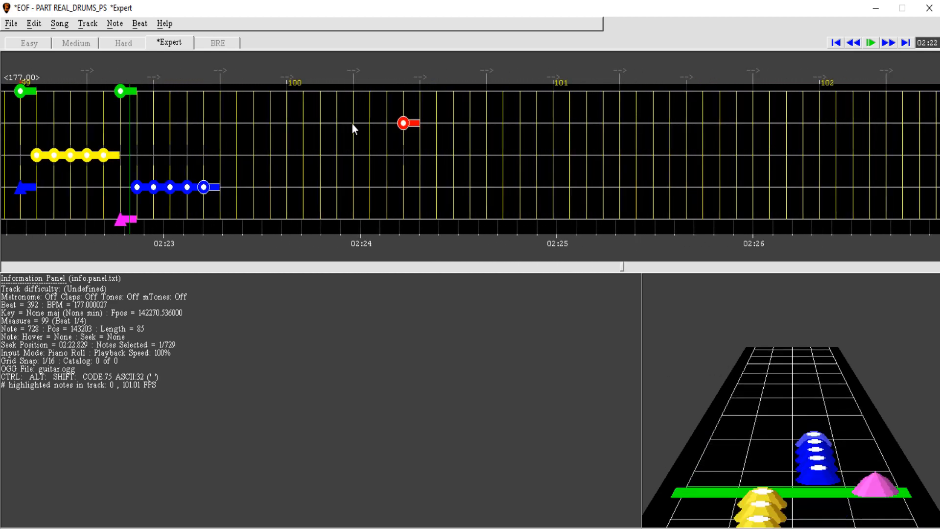
Step: Place a kick with a blue cymbal on beat 4 of measure 99, followed by five purple sixteenths running into measure 100, and replay
click(270, 219)
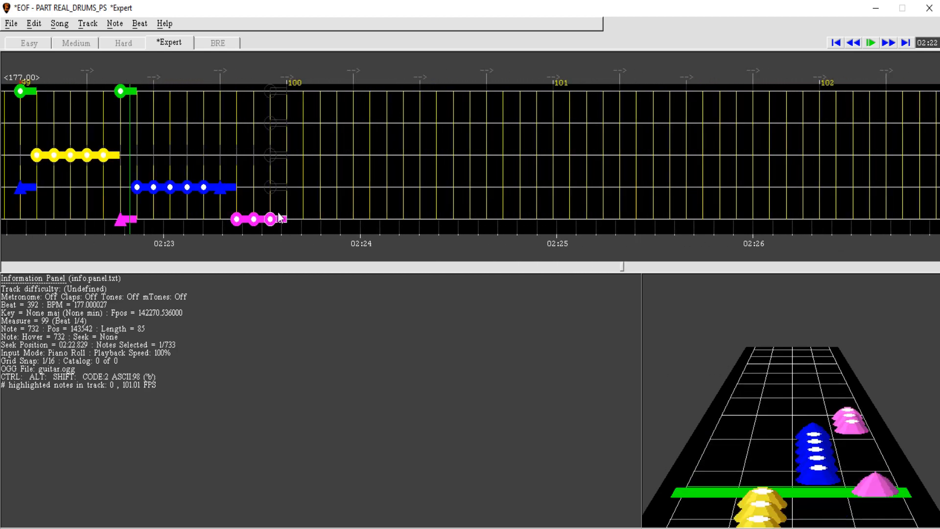
click(286, 219)
click(304, 219)
click(221, 90)
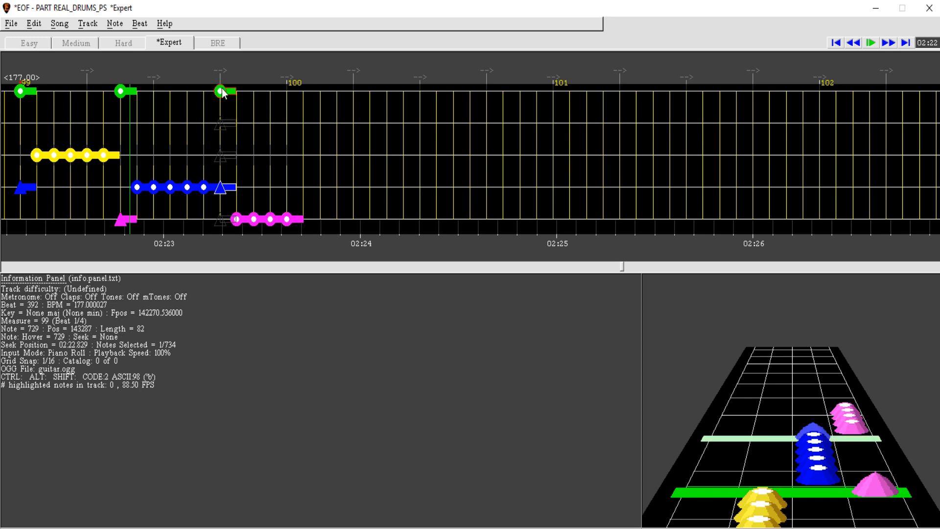
key(ctrl+space)
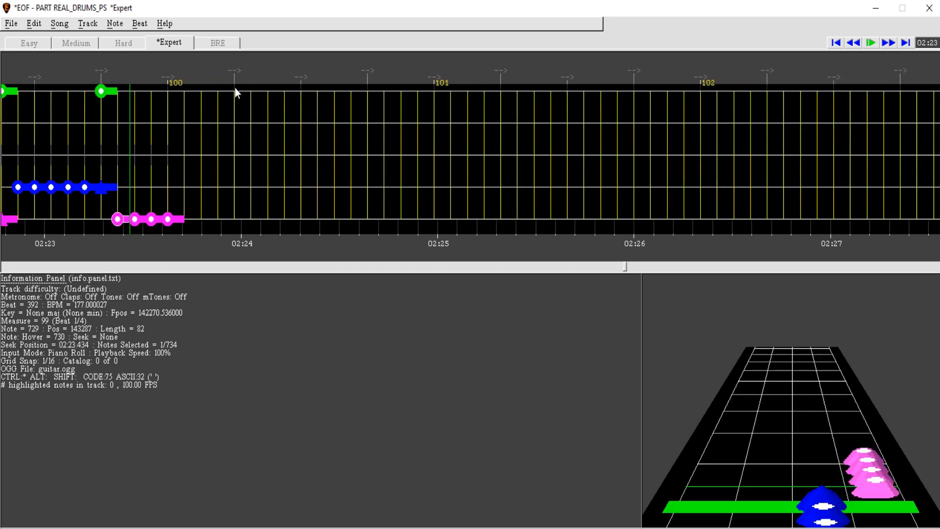
scroll(866, 48, up, 3)
key(ctrl+space)
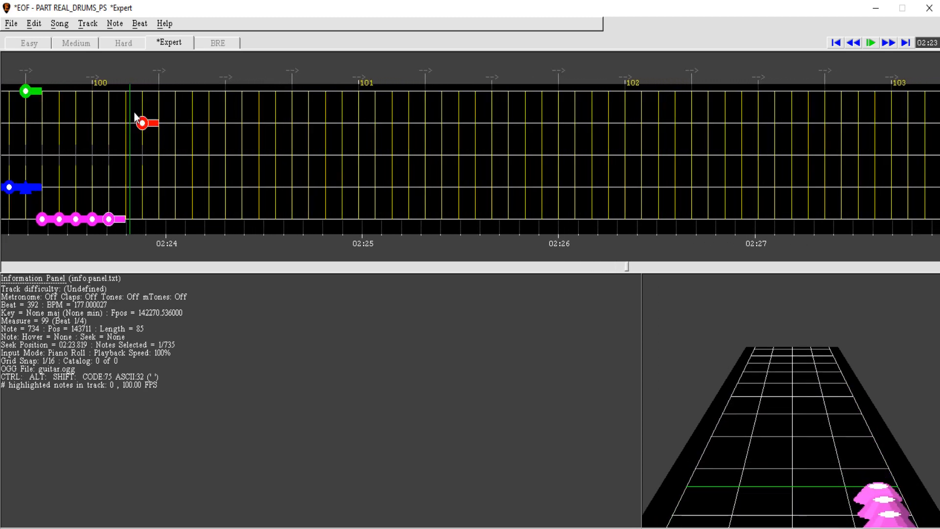
Step: Place kicks on the third and fourth sixteenths of beat 1 in measure 100, replaying the passage to check them
right_click(131, 93)
key(ctrl+space)
key(space)
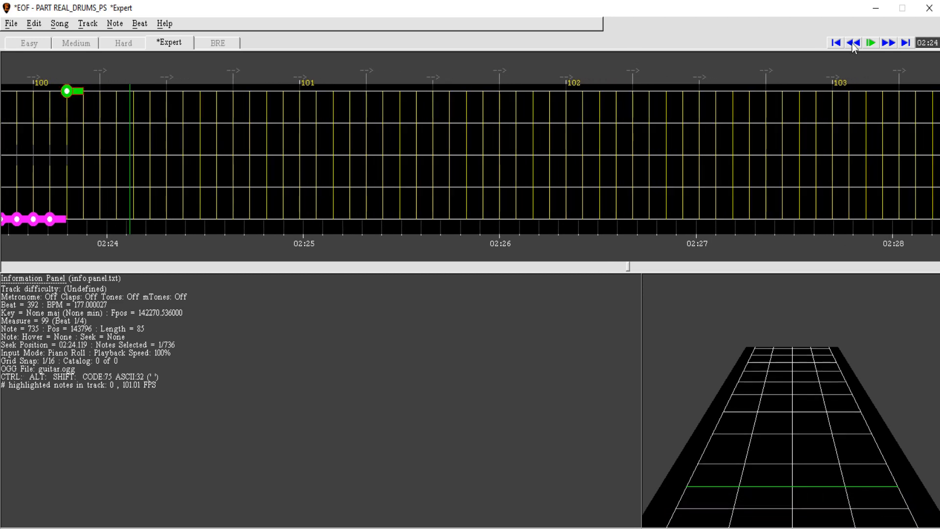
click(852, 44)
key(ctrl+space)
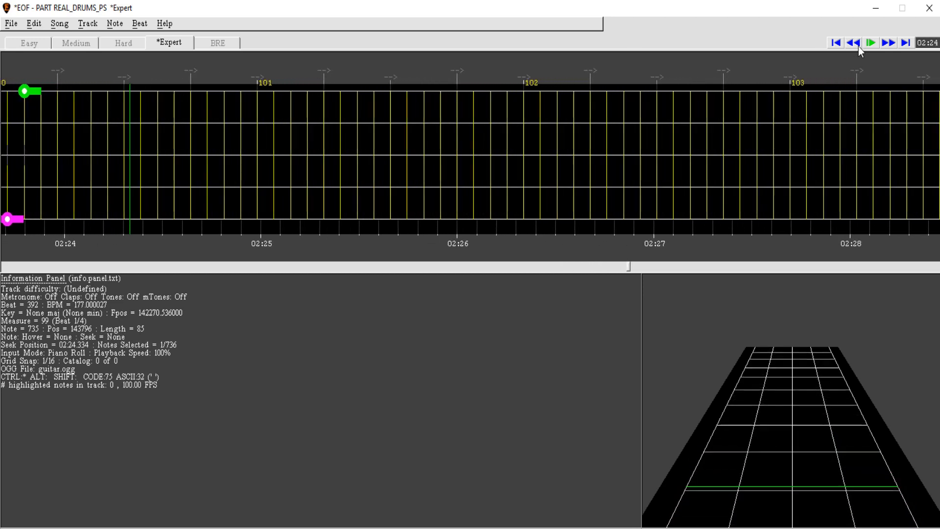
click(858, 46)
right_click(172, 95)
key(ctrl+space)
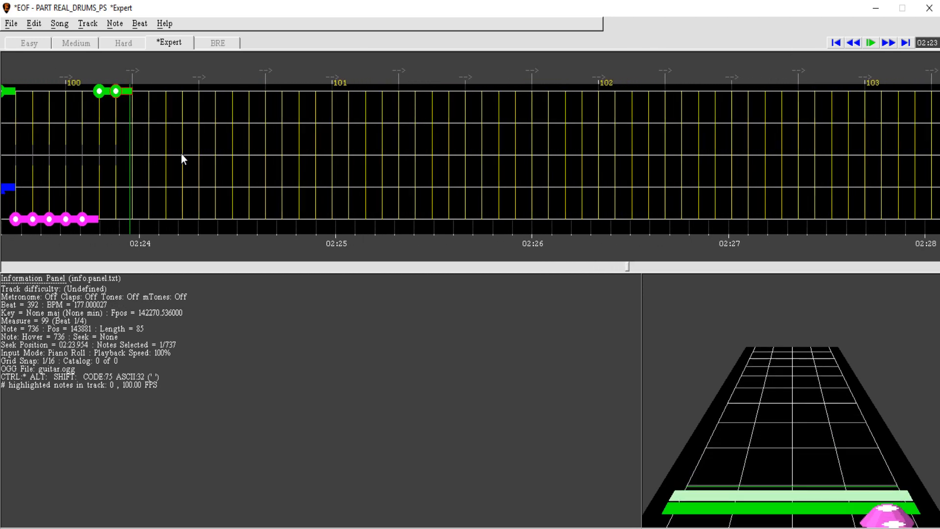
Step: Chart beat 2 of measure 100 as yellow, blue, red and blue sixteenths, and listen to the result
key(space)
right_click(77, 187)
right_click(93, 155)
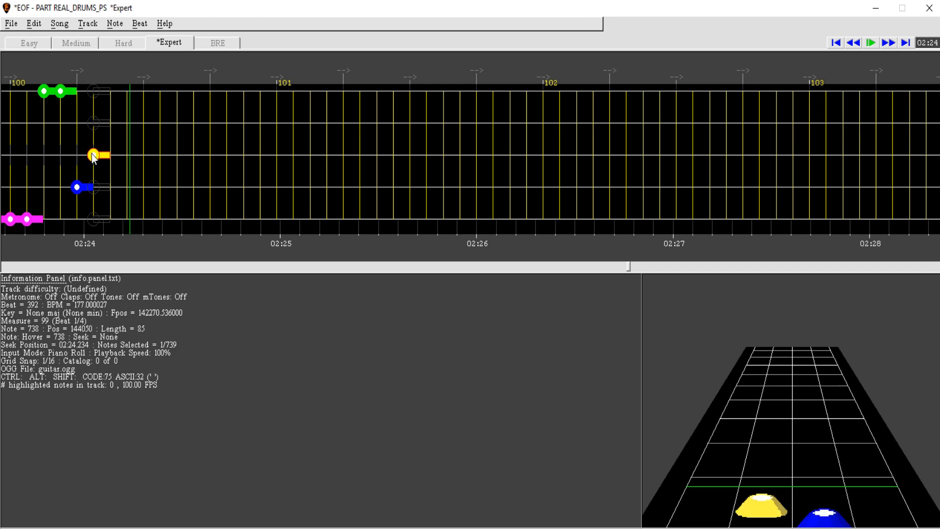
right_click(93, 155)
right_click(60, 219)
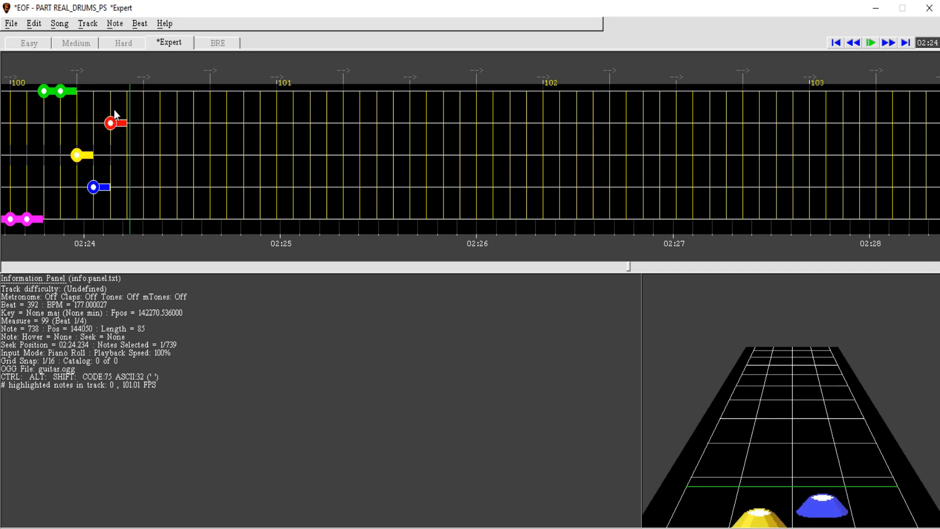
right_click(709, 108)
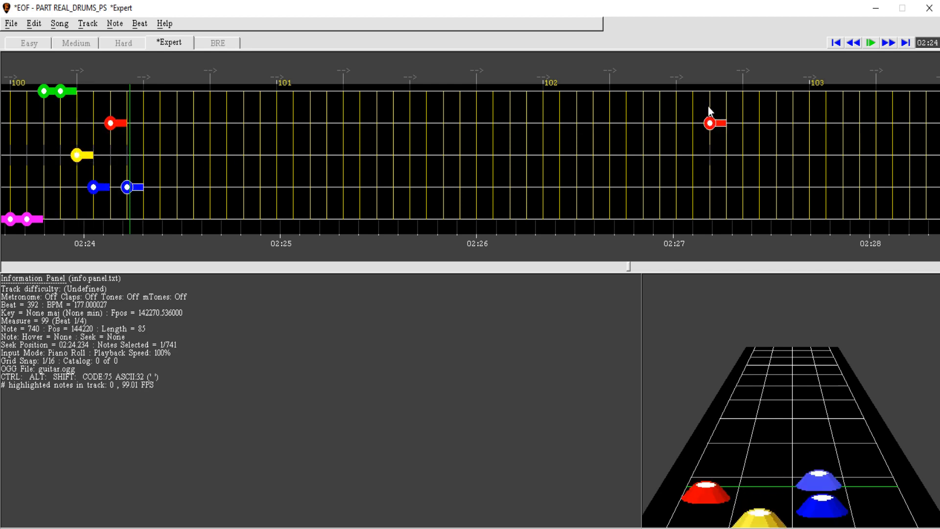
click(855, 45)
key(ctrl+space)
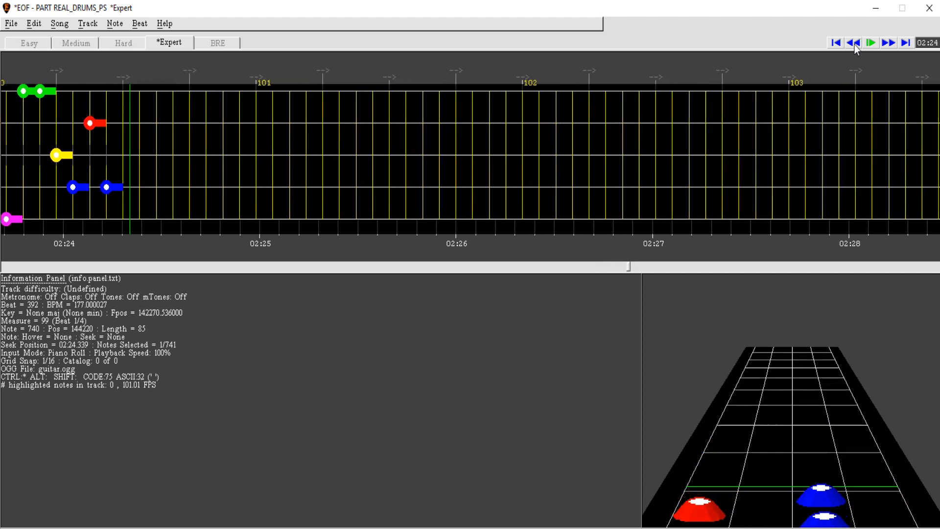
key(space)
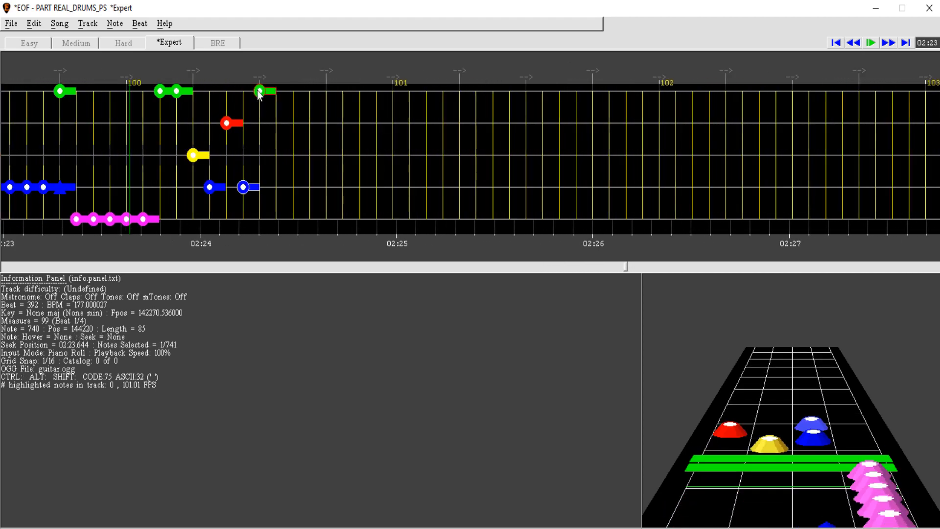
Step: Repeat the two-kick, yellow, blue, red, blue pattern from beat 3 to the second sixteenth of beat 4 in measure 100
right_click(258, 90)
right_click(277, 94)
right_click(296, 155)
right_click(325, 124)
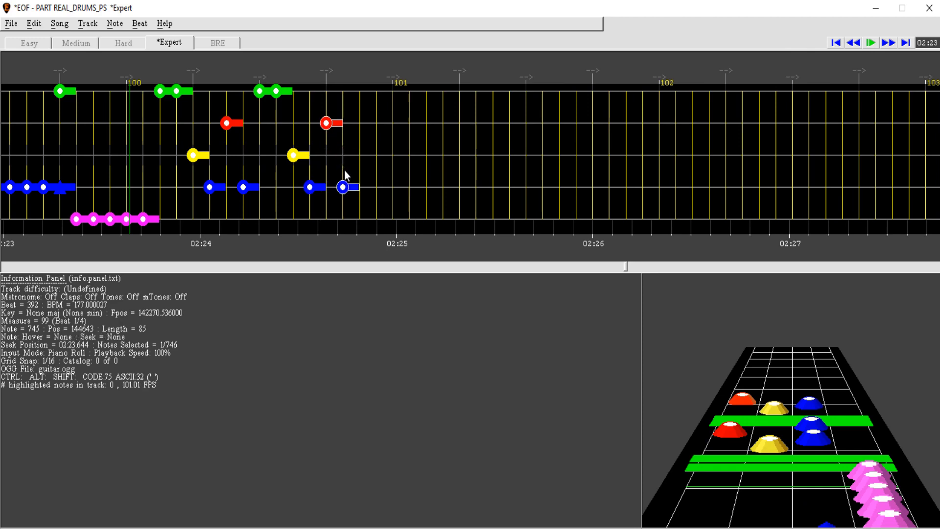
right_click(344, 185)
Step: Add kicks on the third and fourth sixteenths of beat 4 in measure 100 and play the song into measure 101
right_click(361, 91)
right_click(377, 91)
scroll(377, 91, down, 6)
key(space)
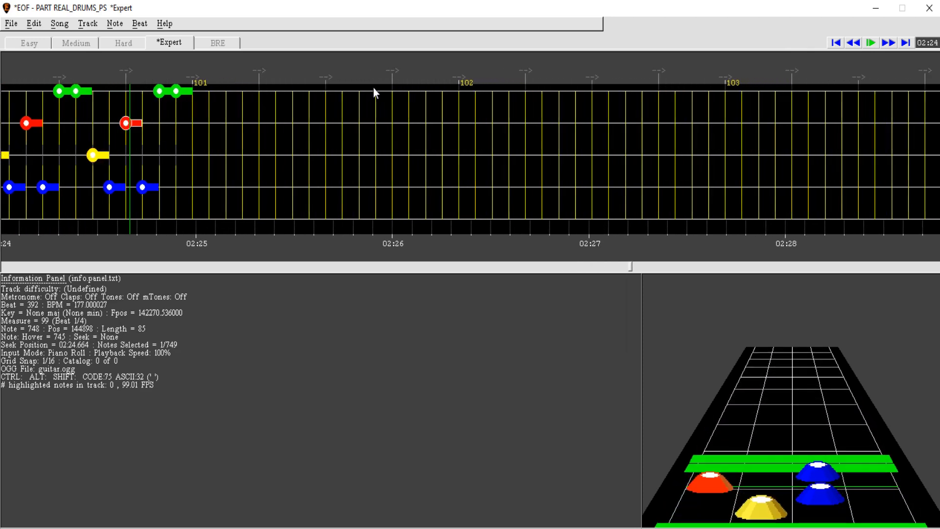
click(860, 44)
click(890, 46)
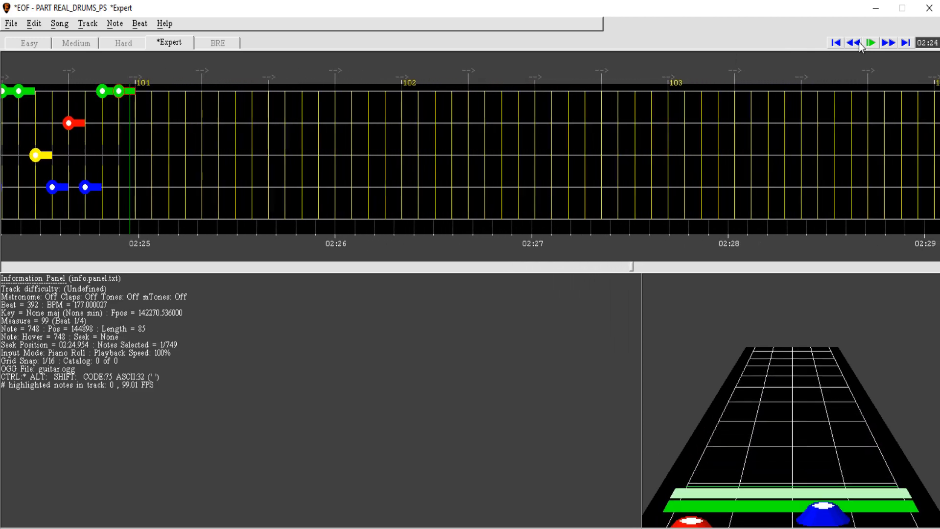
Step: Set the tempo from the start of measure 99 to 184.5 BPM, adjusting the notes with it
click(863, 44)
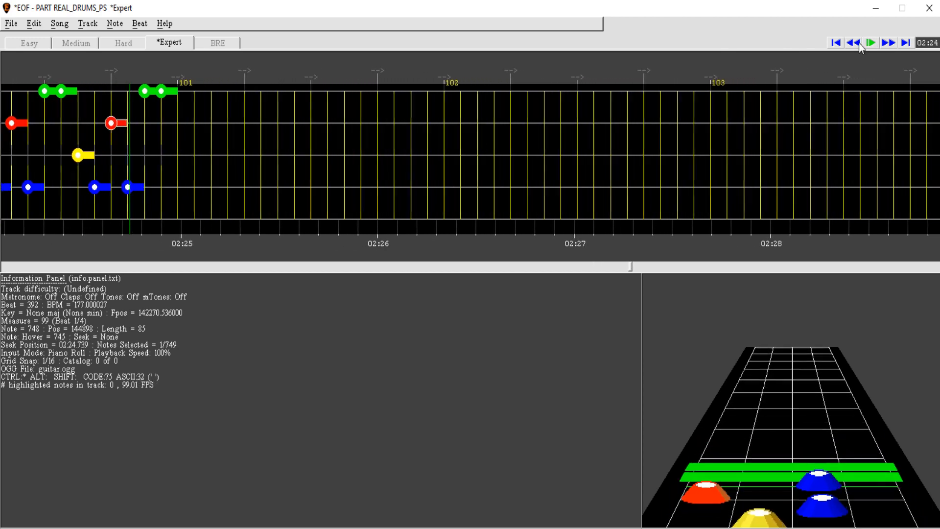
click(860, 44)
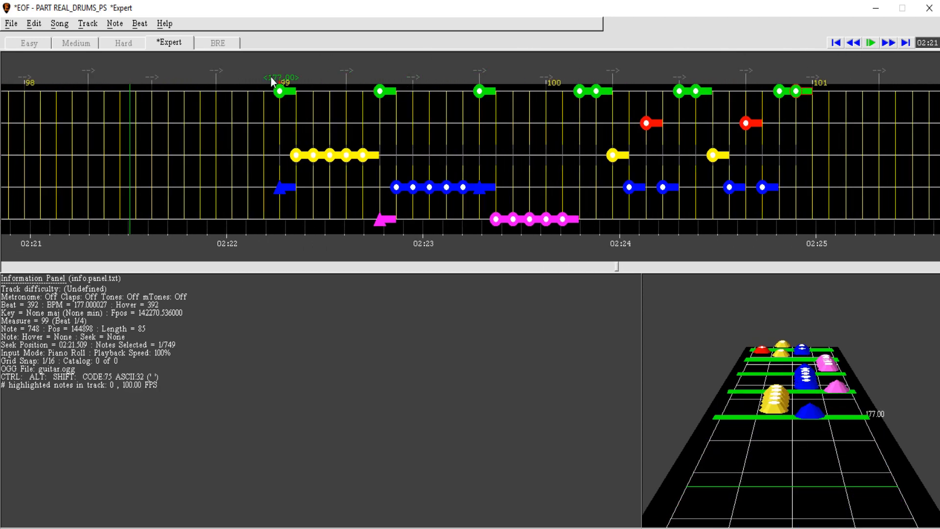
click(857, 43)
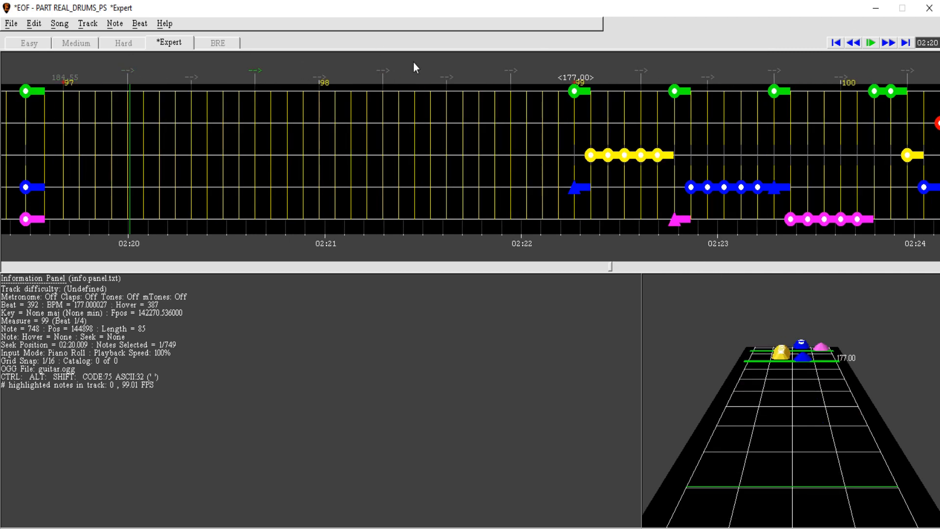
click(873, 45)
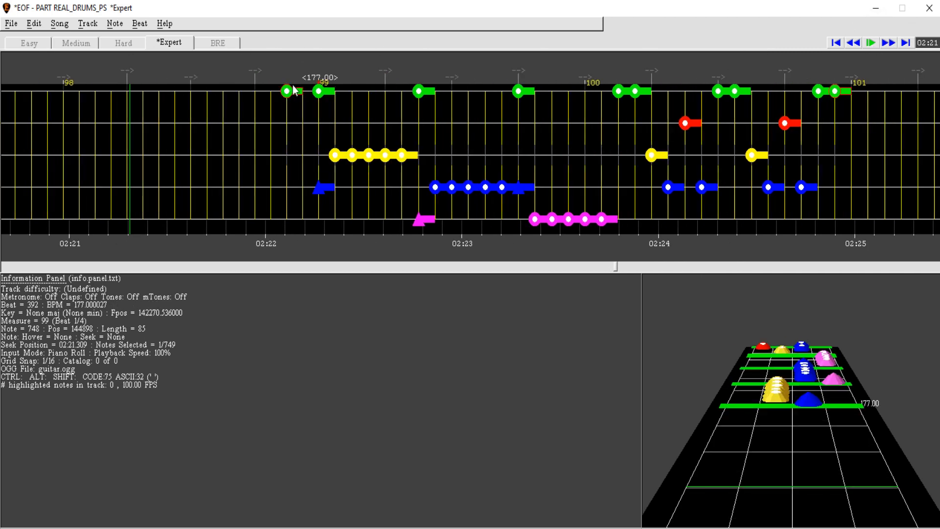
click(140, 23)
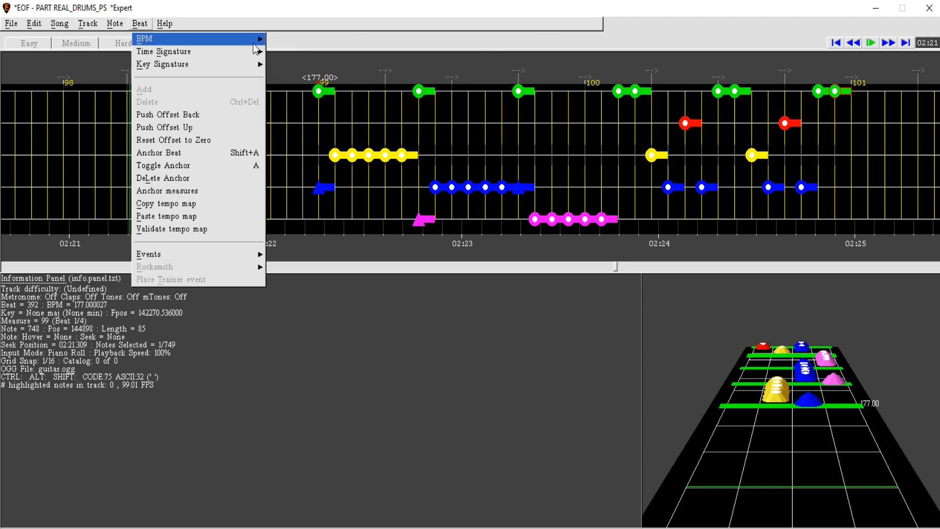
mouse_move(245, 36)
click(282, 39)
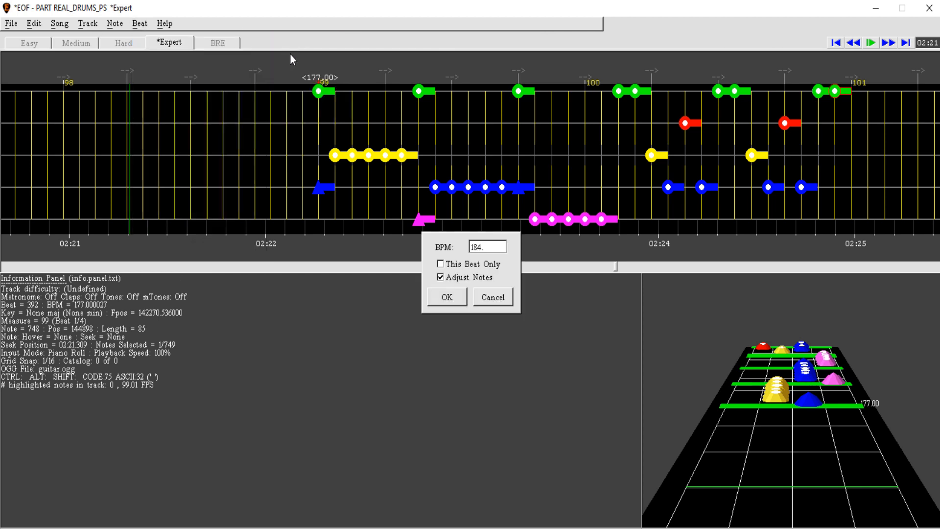
text(184.5)
key(Return)
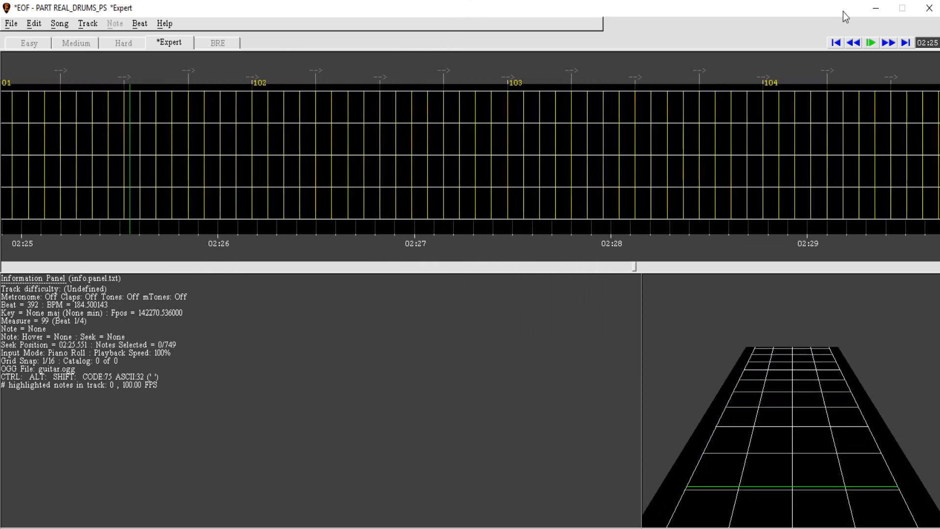
Step: Place a kick with yellow and purple cymbals on beat 1 of measure 101 and play the passage
click(853, 44)
right_click(187, 92)
right_click(186, 153)
key(ctrl+y)
right_click(187, 217)
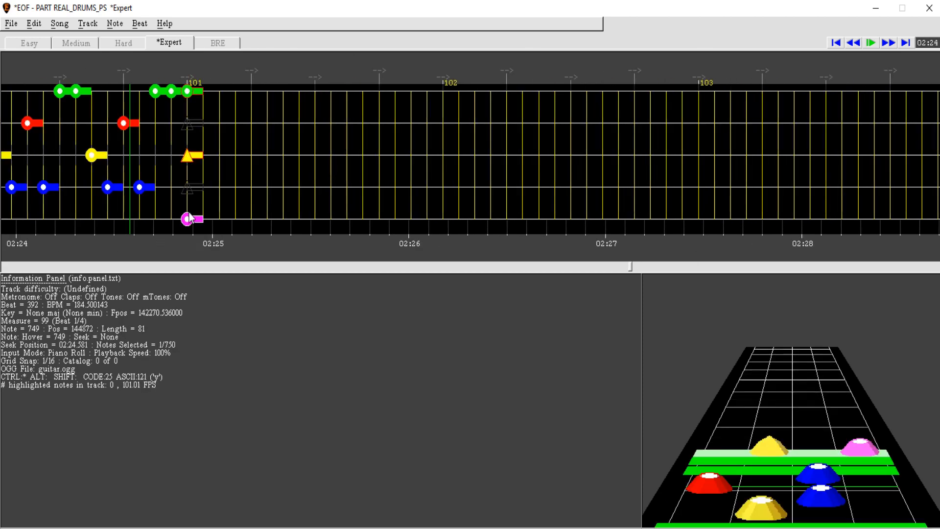
key(ctrl+g)
key(space)
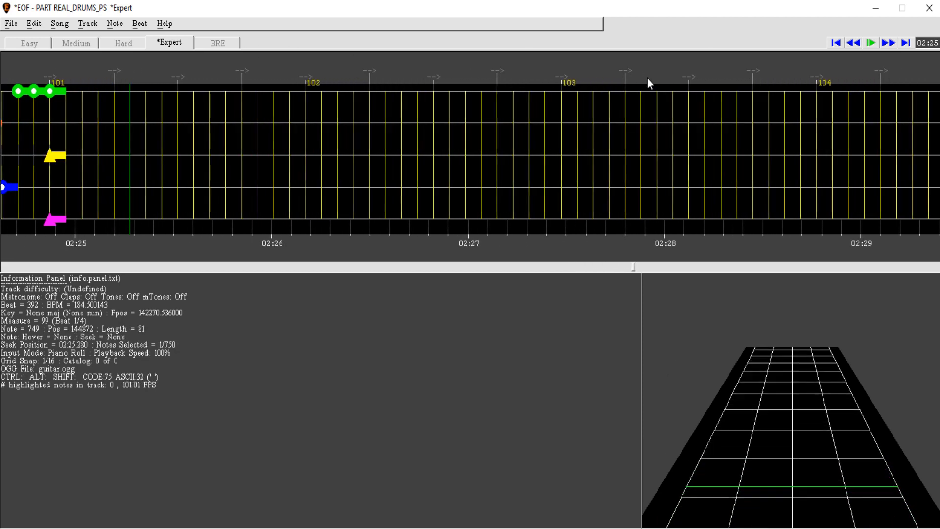
Step: Copy the drum section from the start of measure 25 to the last red-and-purple hit of measure 40
click(856, 47)
click(859, 43)
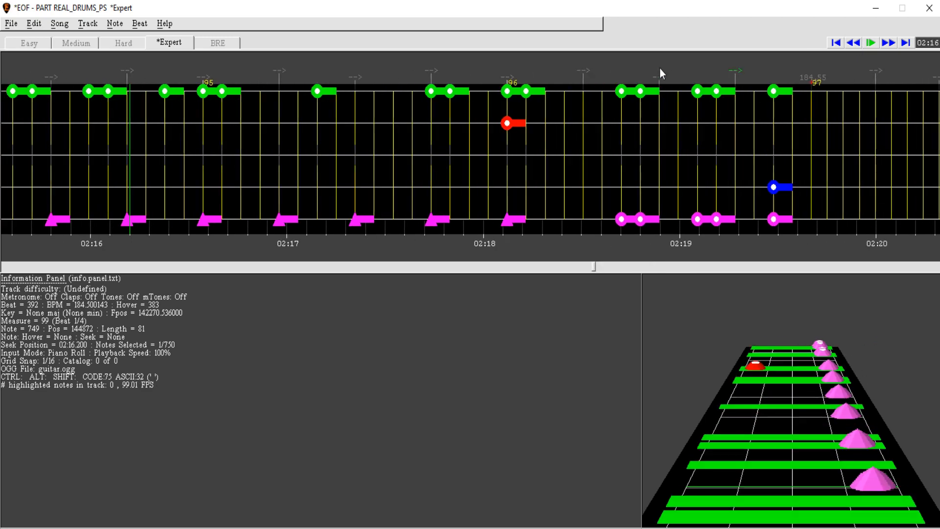
drag(593, 267, 166, 269)
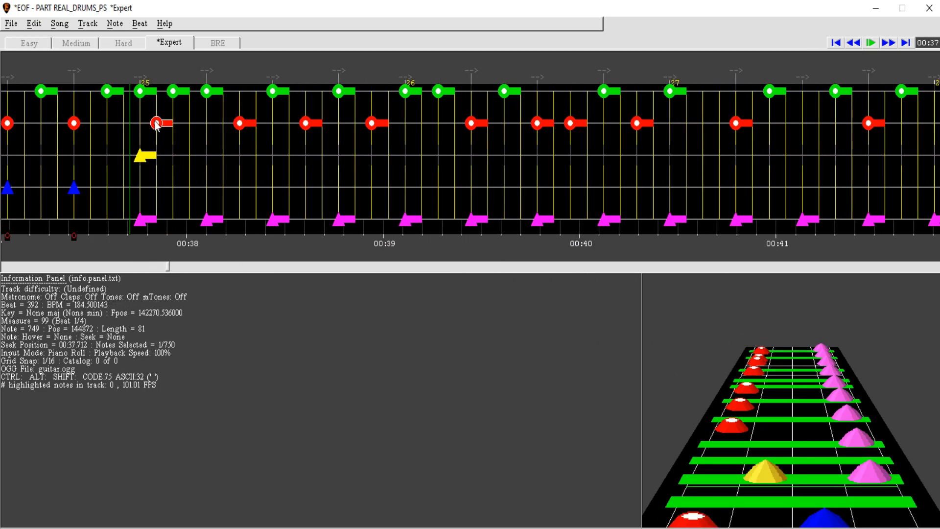
click(891, 44)
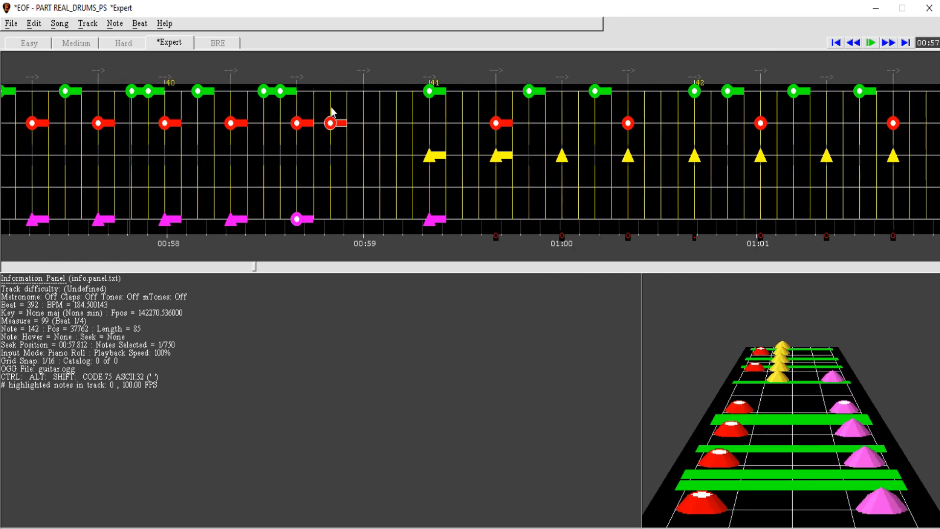
shift+click(300, 125)
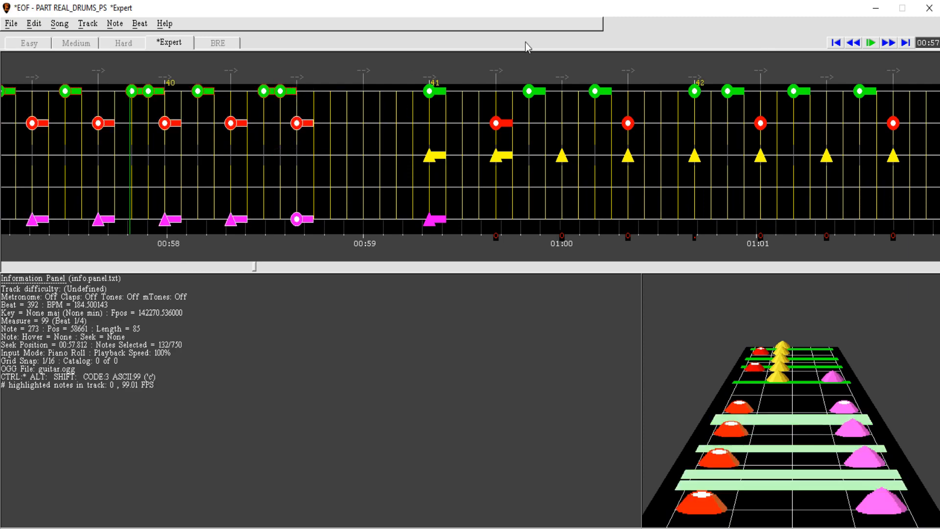
Step: Paste the copied drum section at the start of measure 101 and resnap the pasted notes to the grid
click(890, 43)
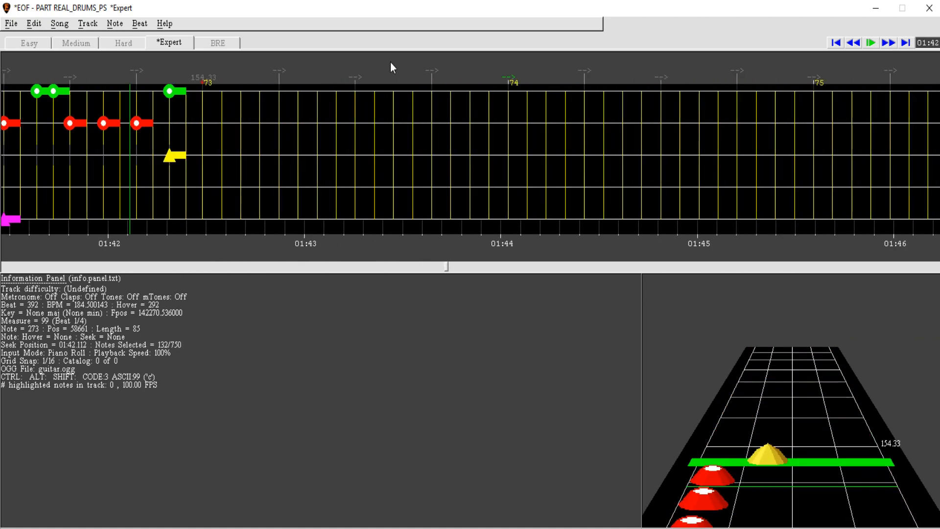
click(891, 44)
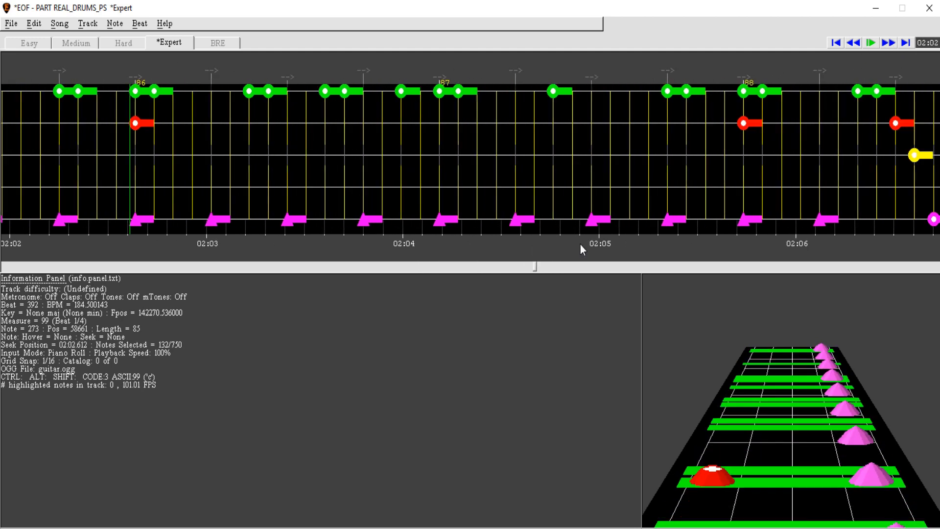
drag(580, 271, 625, 266)
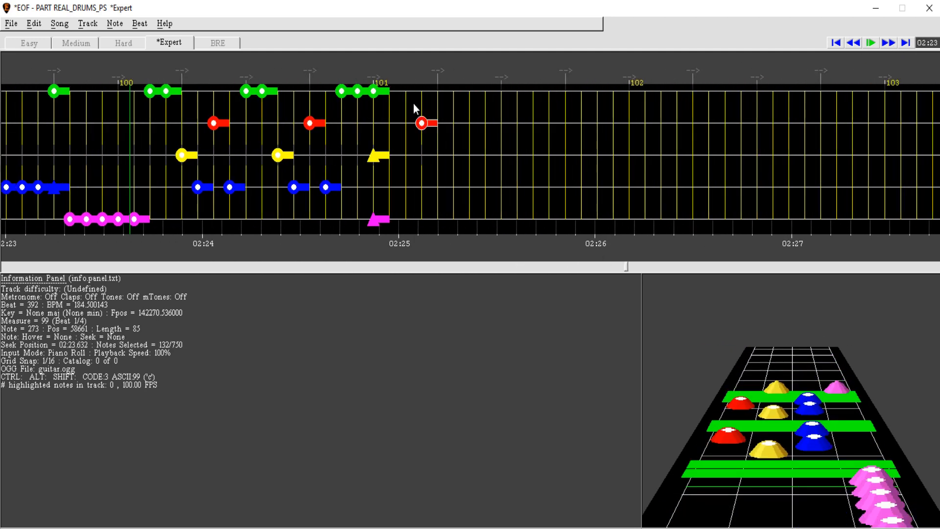
key(ctrl+v)
key(ctrl+shift+r)
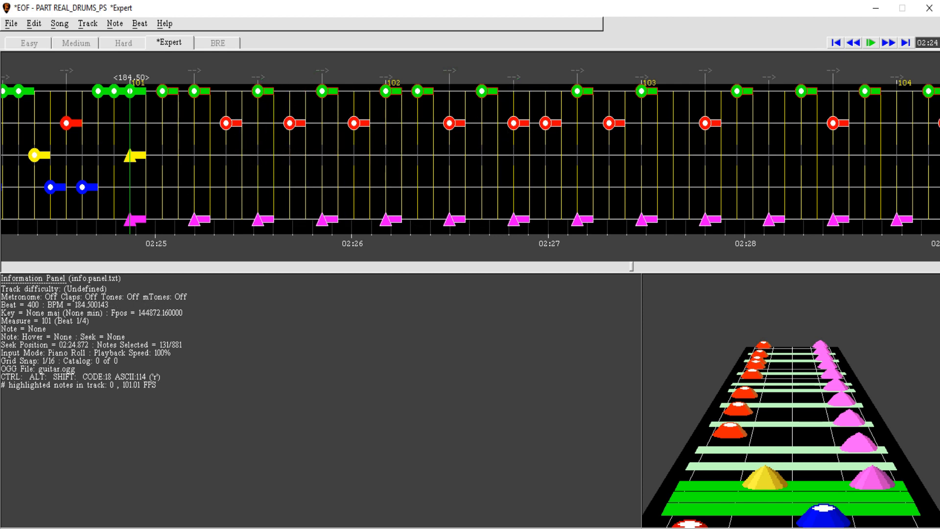
Step: Play the pasted section from around measure 101 into measure 107 to check it against the song
click(892, 45)
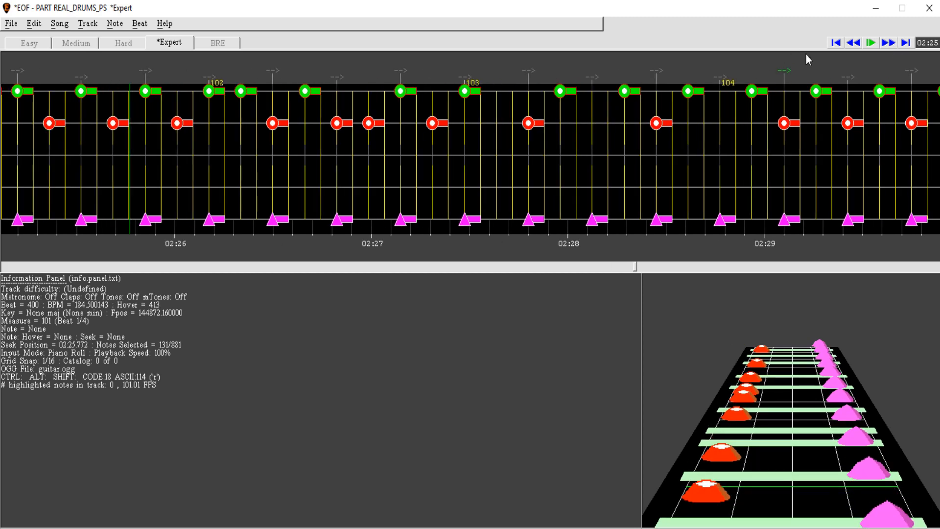
click(853, 45)
key(space)
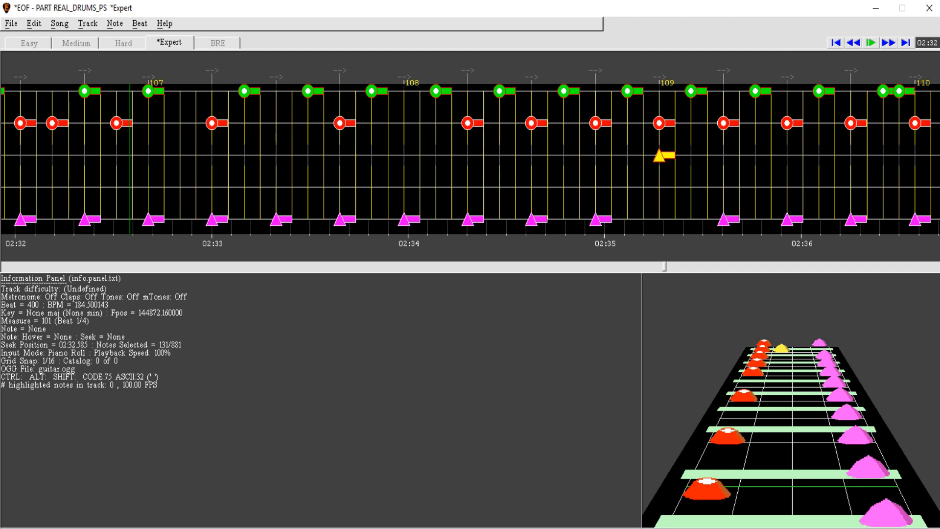
Step: Delete the pasted notes from beat 1 of measure 105 through the end of measure 108
click(850, 46)
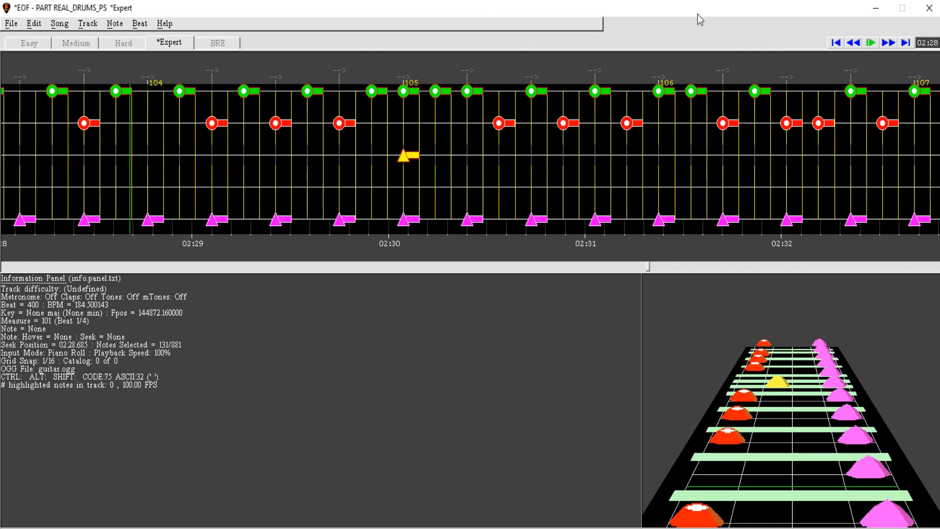
right_click(432, 98)
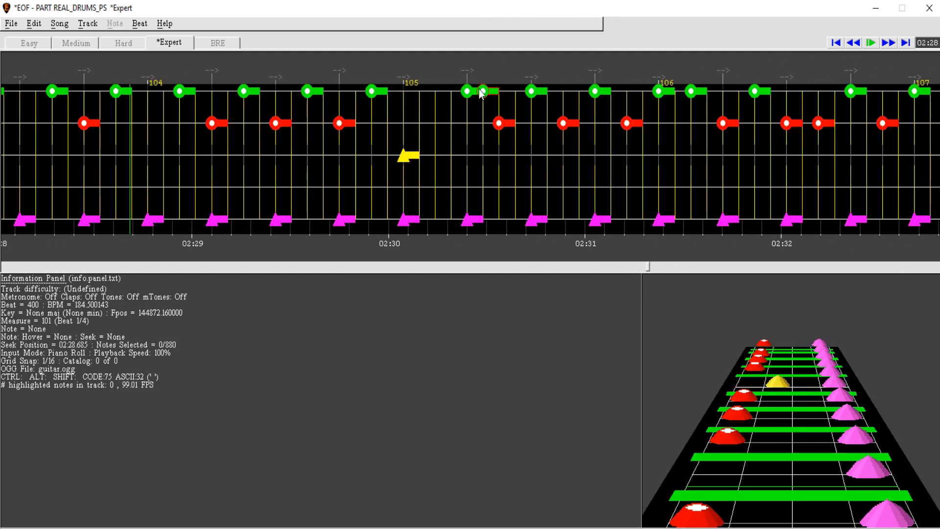
click(484, 155)
click(890, 47)
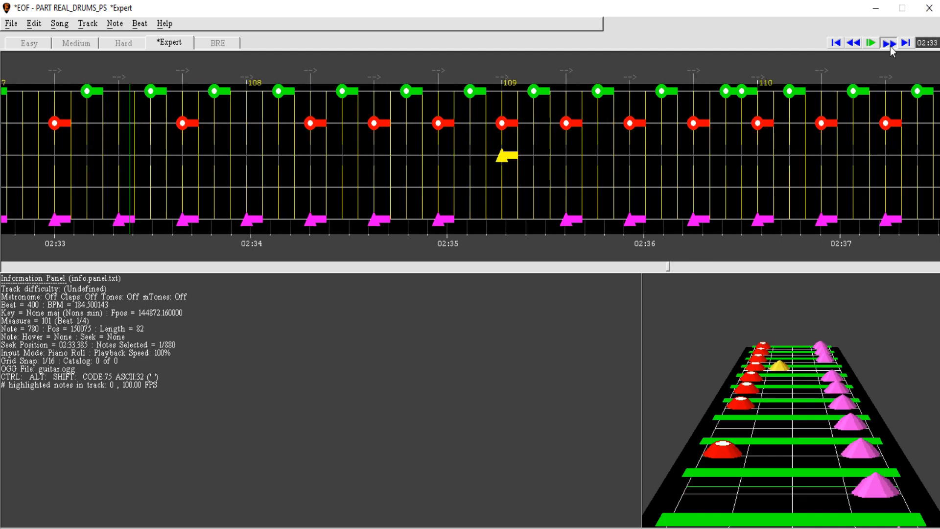
shift+click(313, 96)
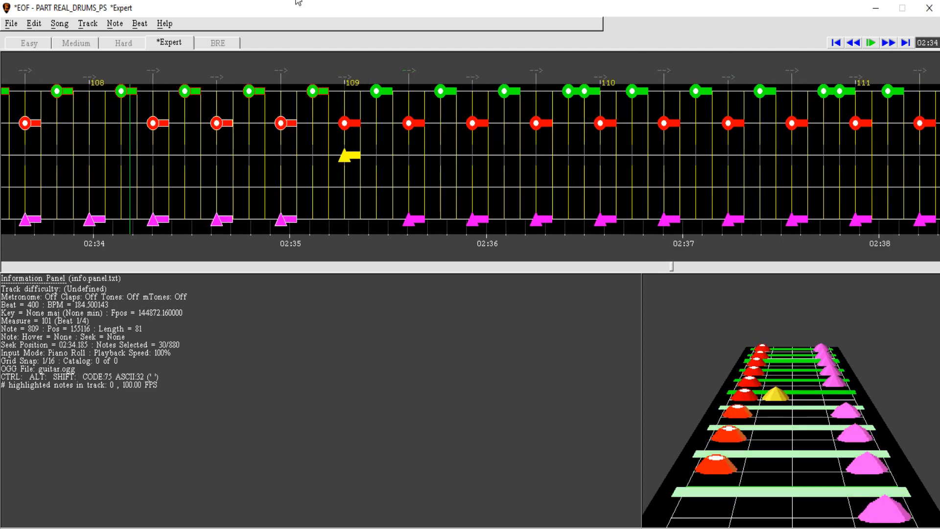
key(Delete)
Step: Select the notes from measure 109 to the final hit in measure 116 and move them back to beat 2 of measure 107
click(345, 123)
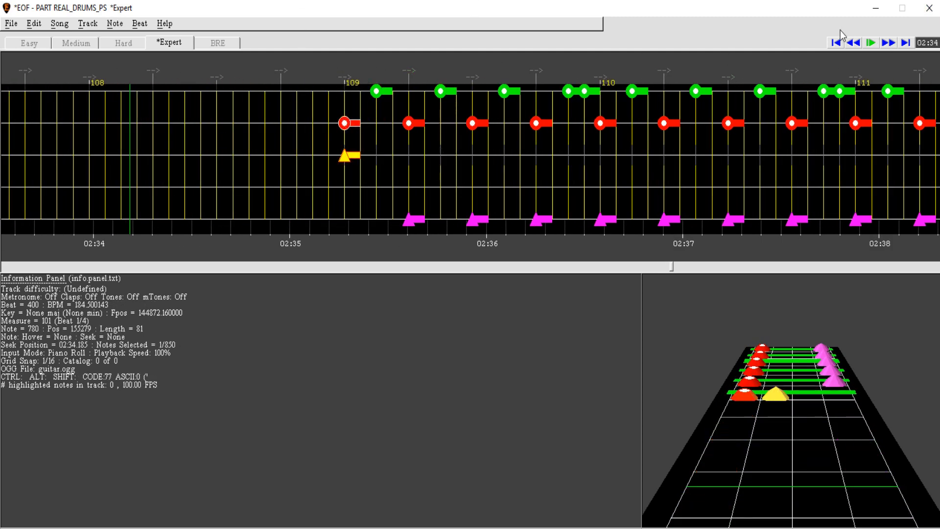
click(891, 44)
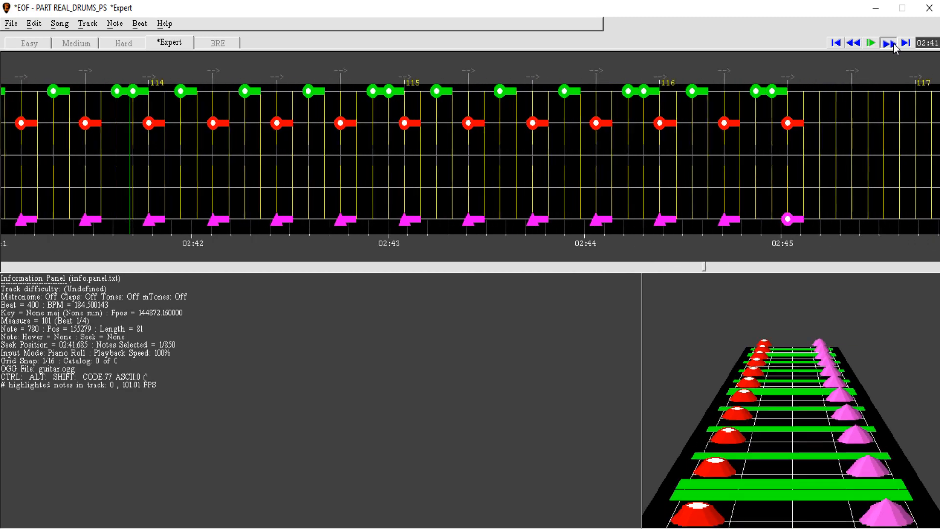
shift+click(298, 123)
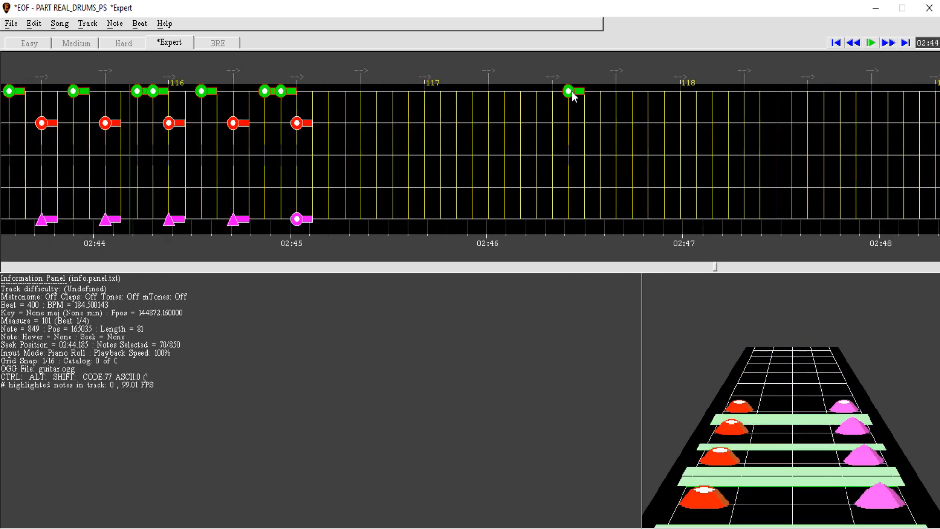
click(856, 44)
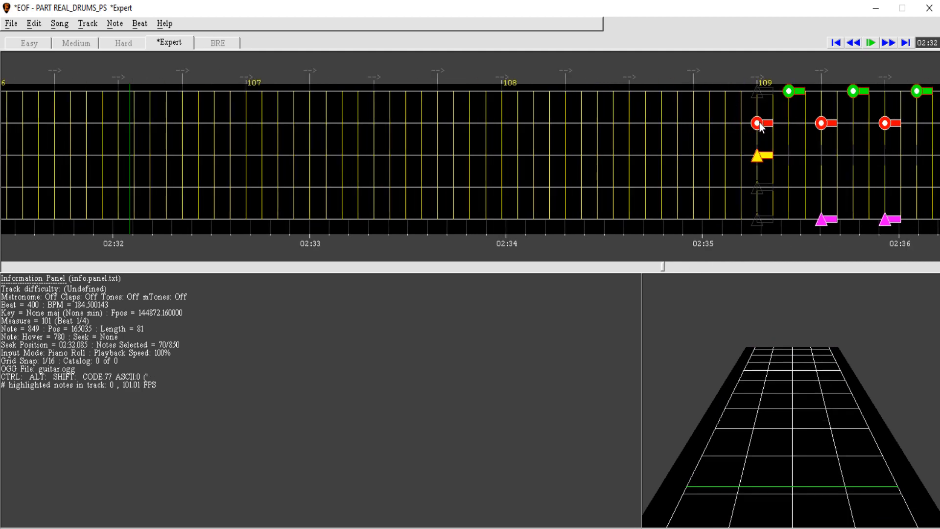
drag(761, 126, 326, 129)
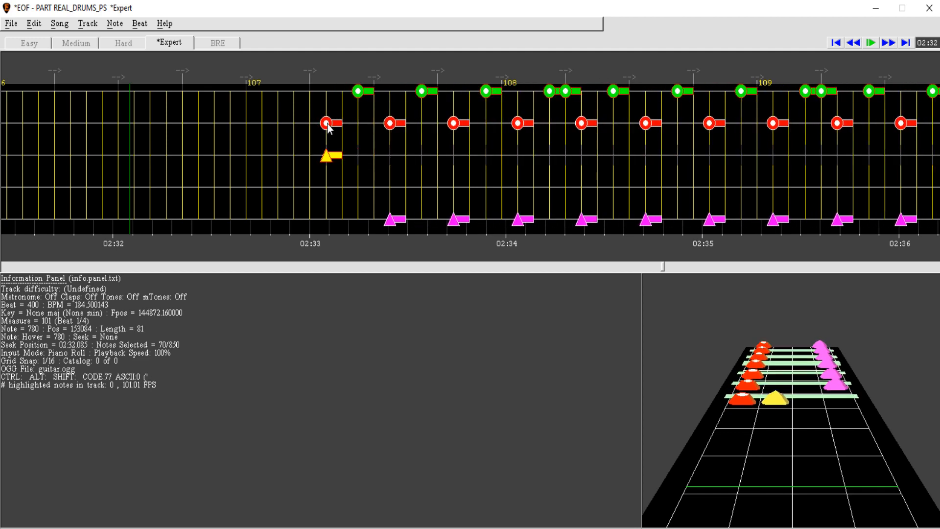
Step: Try to shift the beat marker at beat 2 of measure 107, and undo the shift
drag(324, 108, 310, 100)
mouse_move(310, 73)
mouse_down()
mouse_move(281, 66)
mouse_move(273, 78)
mouse_move(280, 60)
mouse_move(331, 69)
mouse_up()
click(222, 220)
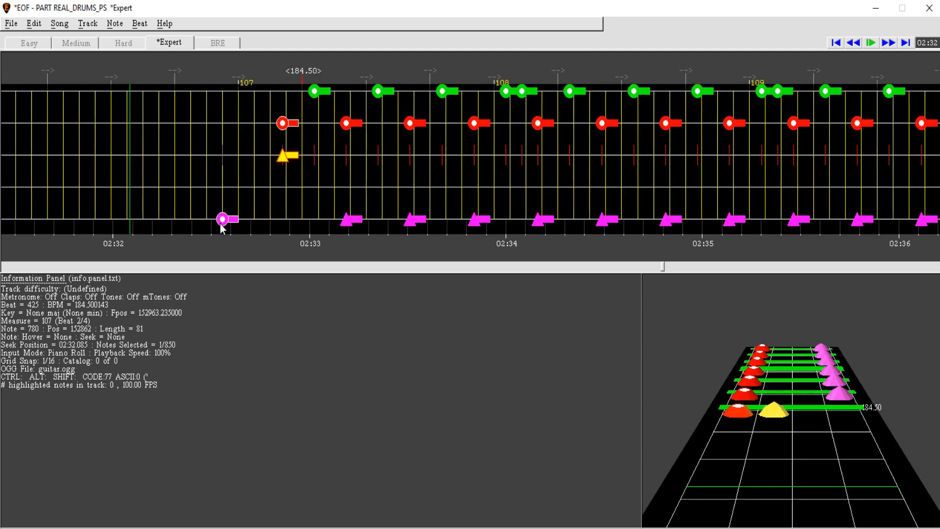
drag(221, 214, 261, 214)
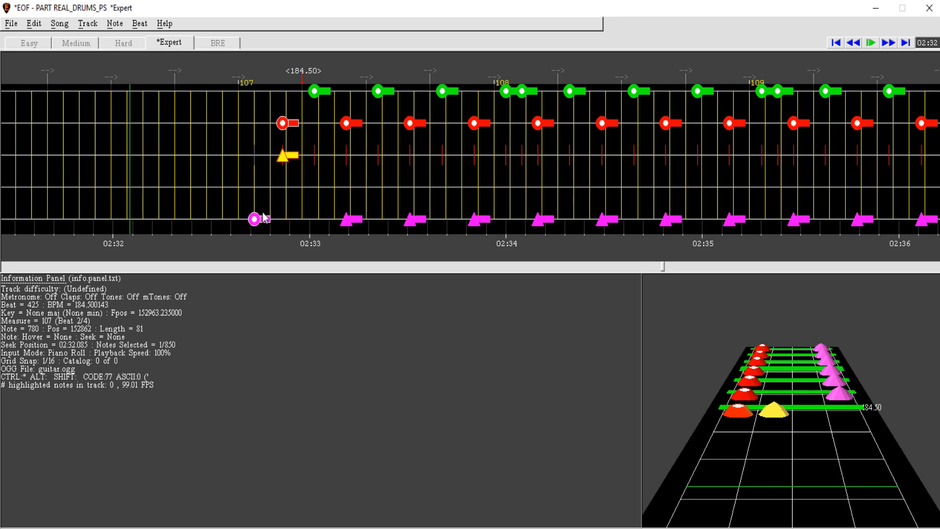
key(ctrl+z)
key(ctrl+z)
key(ctrl+z)
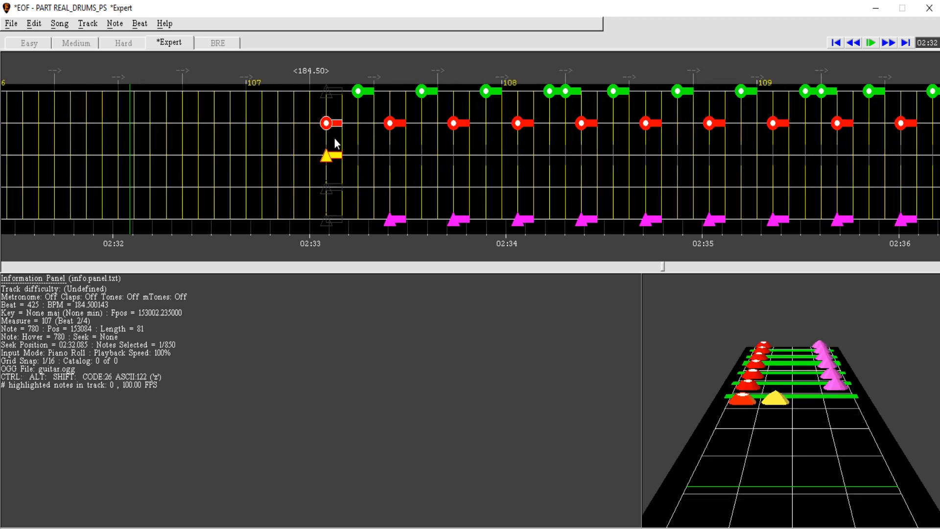
Step: Select the whole block starting in measure 107 and move it to begin on beat 1 of measure 105
click(888, 43)
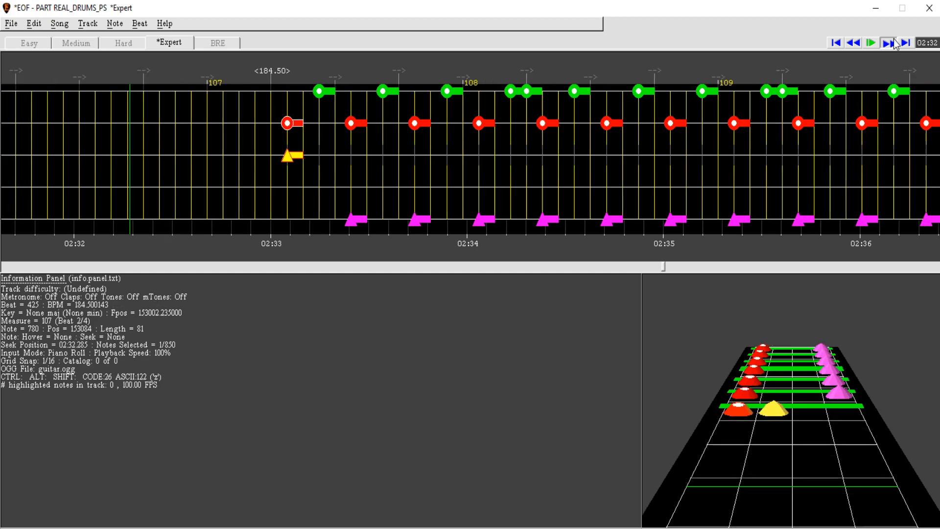
click(895, 44)
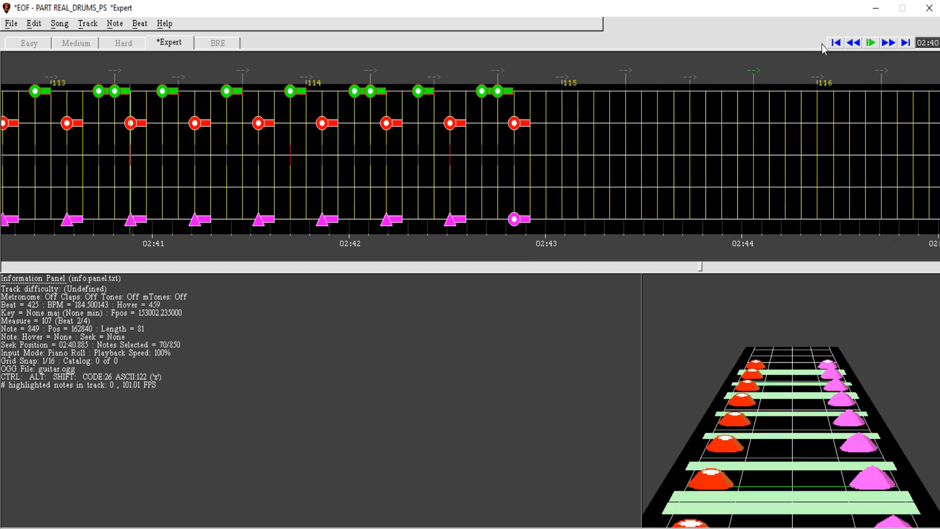
click(860, 46)
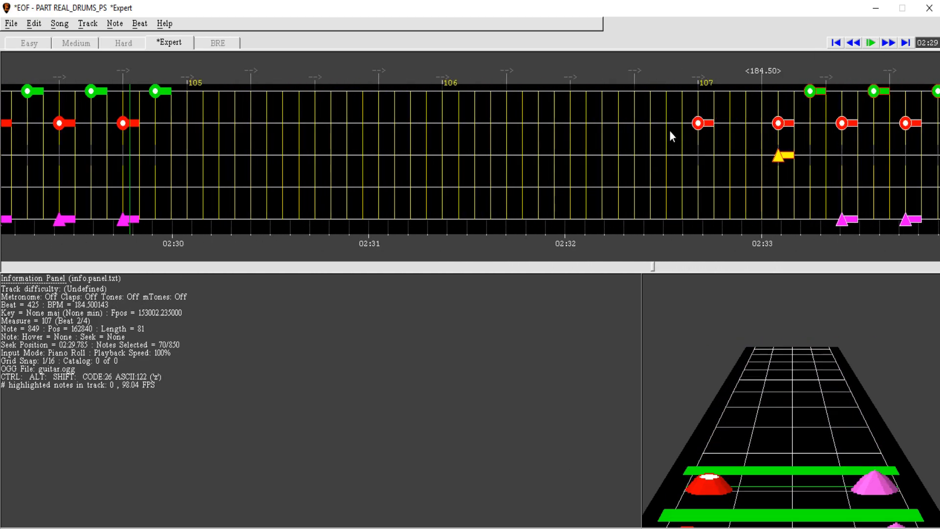
drag(804, 125, 183, 126)
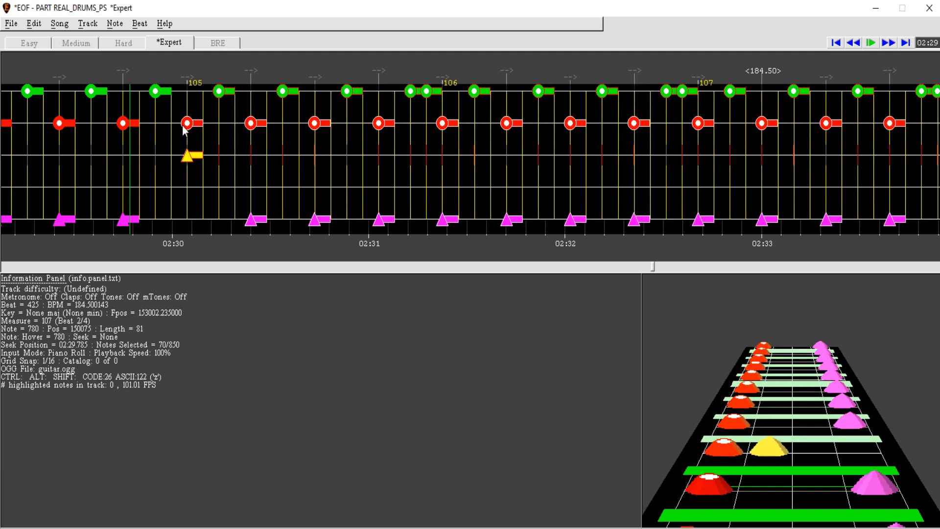
Step: Replace the hit on beat 3 of measure 112 with four sixteenth snares on beat 3 and four sixteenth kicks on beat 4
click(856, 45)
key(space)
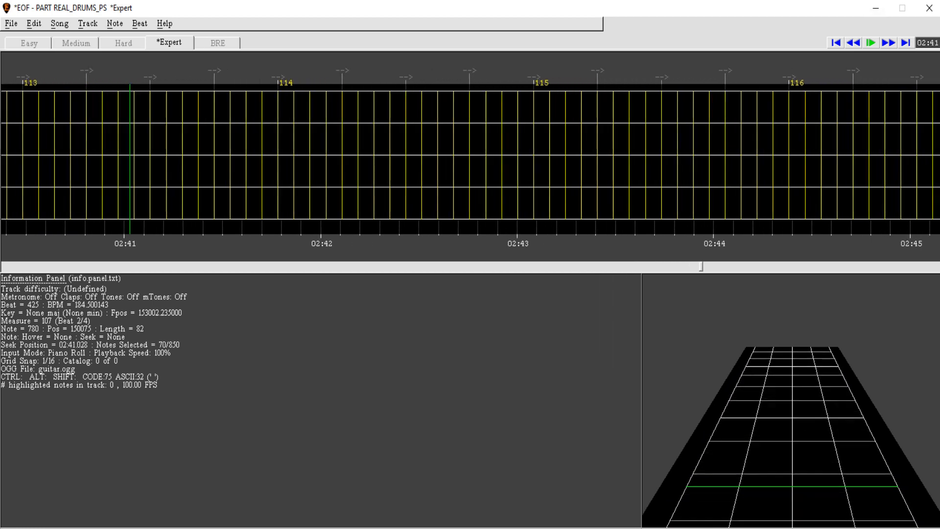
click(858, 44)
key(ctrl+space)
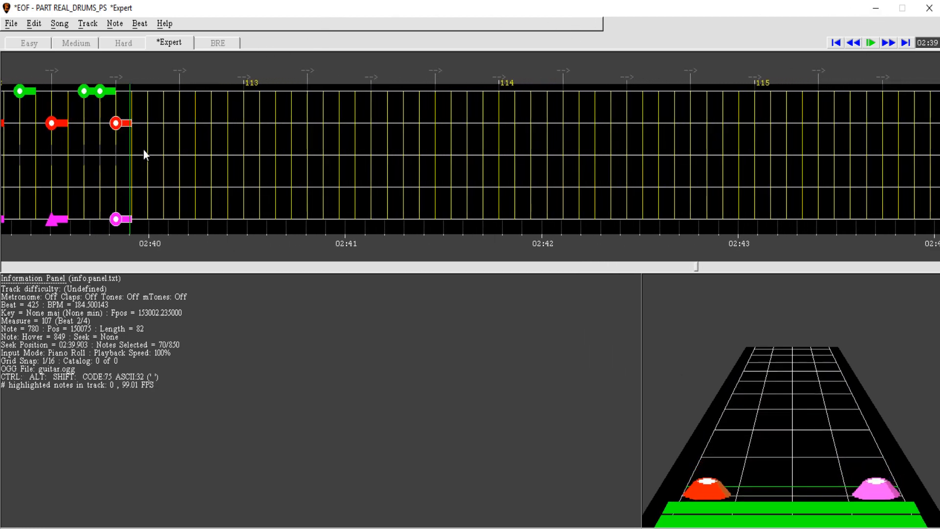
key(space)
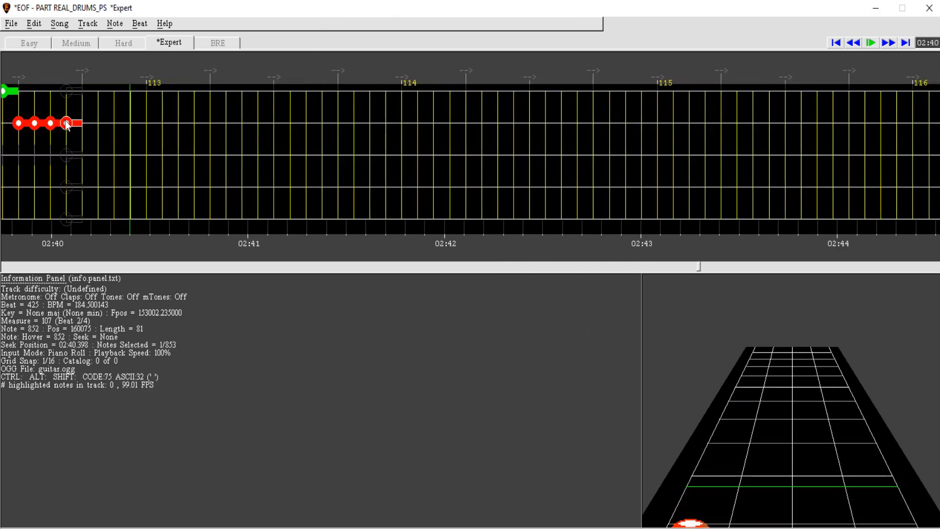
click(97, 93)
click(114, 93)
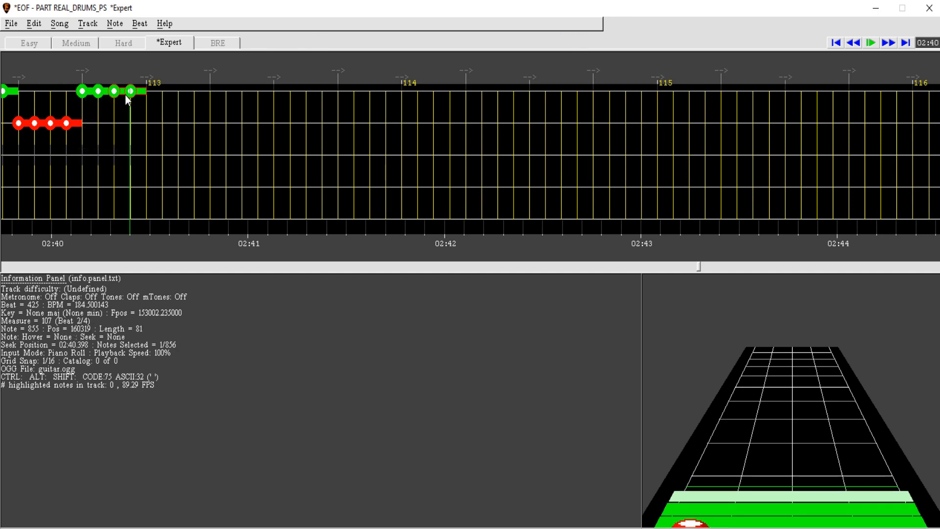
Step: Copy the section from measure 25 through beat 1 of measure 41 and paste it at beat 1 of measure 113
click(852, 44)
key(space)
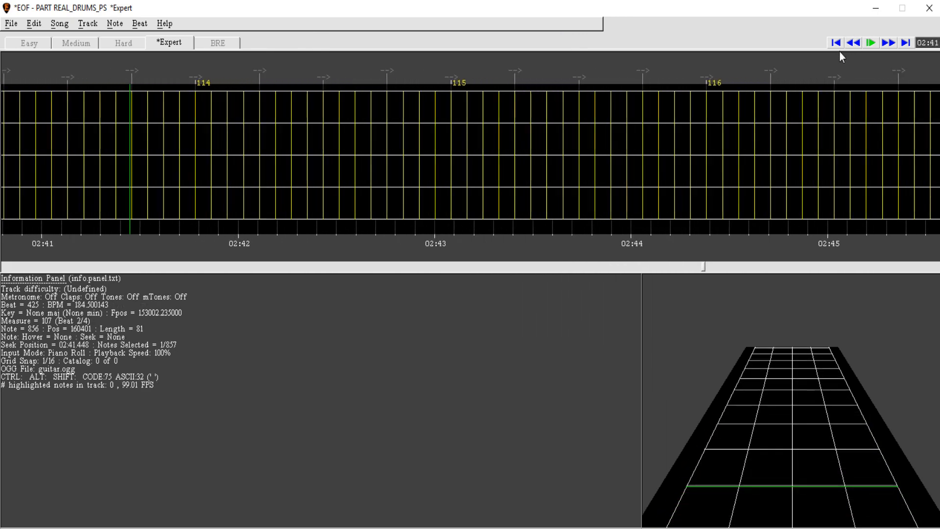
click(855, 44)
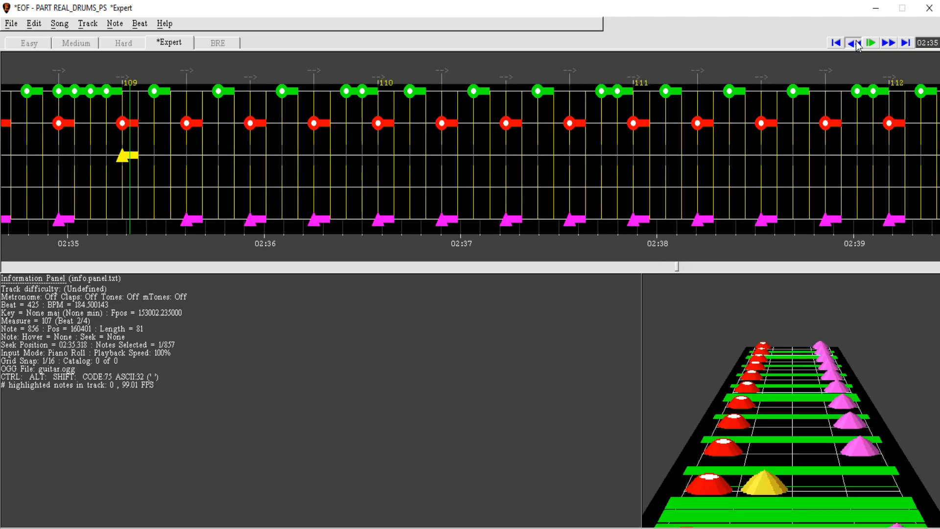
drag(646, 266, 164, 265)
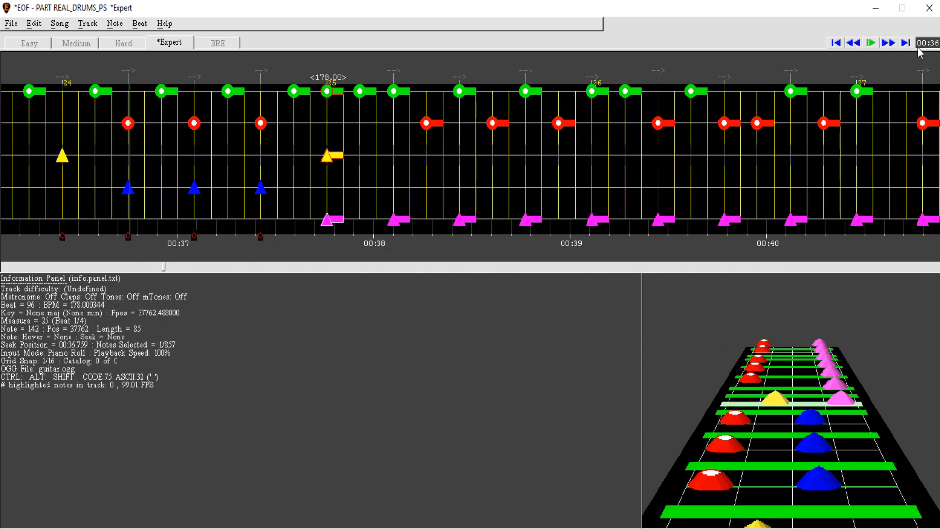
click(890, 43)
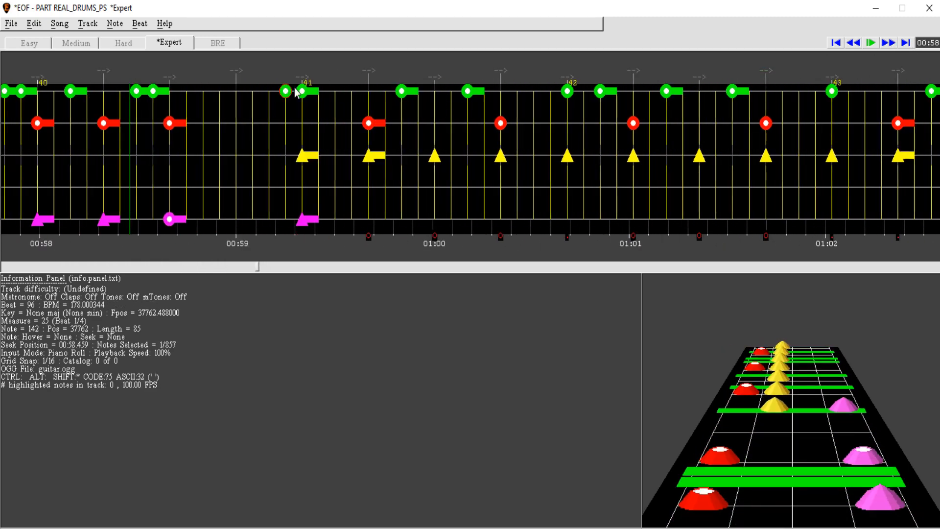
mouse_move(701, 268)
mouse_down()
mouse_move(765, 267)
mouse_move(693, 267)
mouse_up()
click(365, 93)
key(ctrl+shift+v)
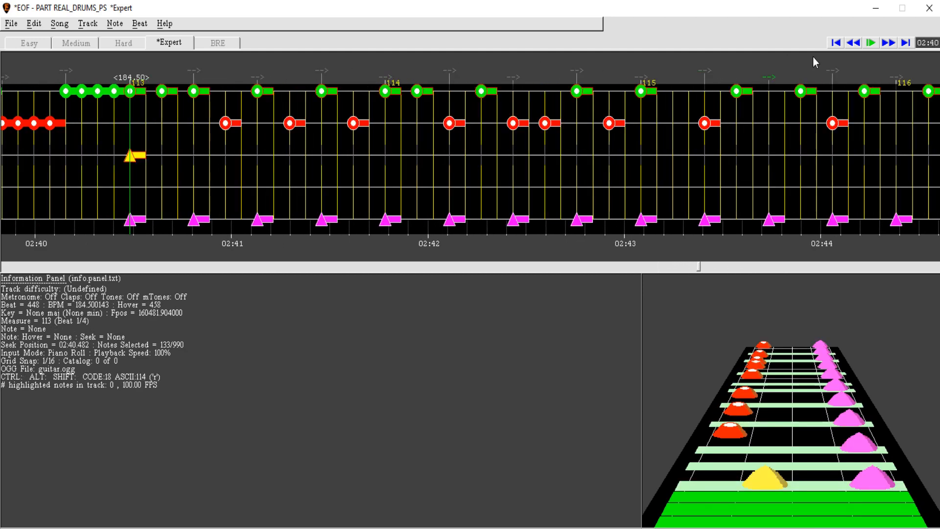
Step: Replay the fill in measure 112 and the pasted section up to measure 117 to check their timing against the audio
key(space)
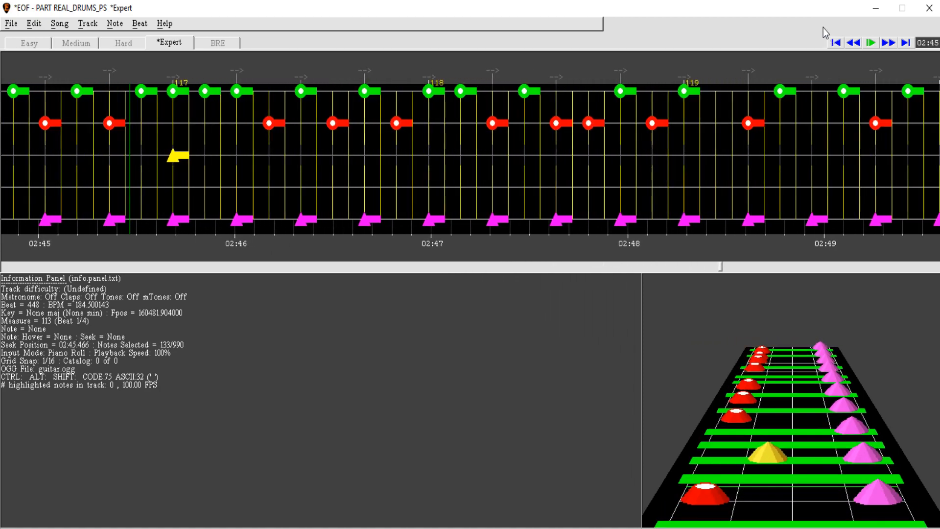
click(854, 43)
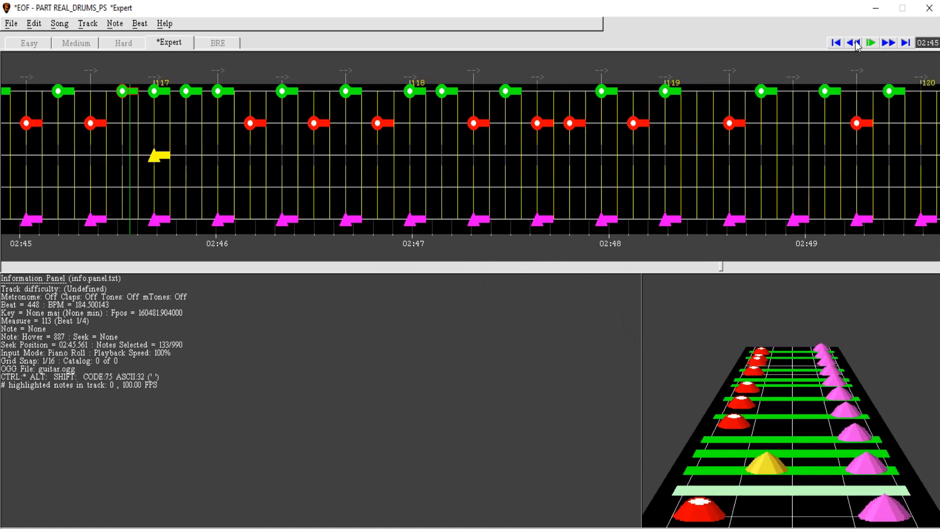
key(ctrl+space)
click(856, 43)
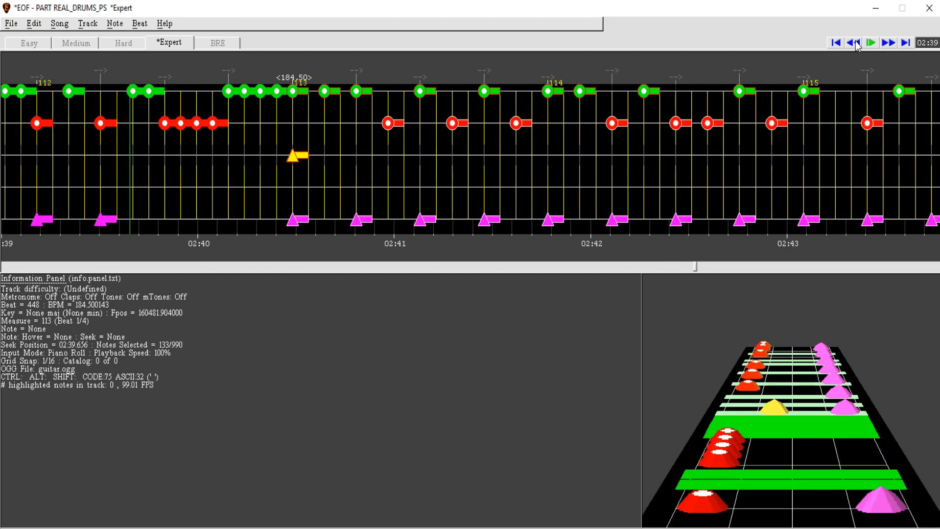
key(space)
key(space)
click(857, 45)
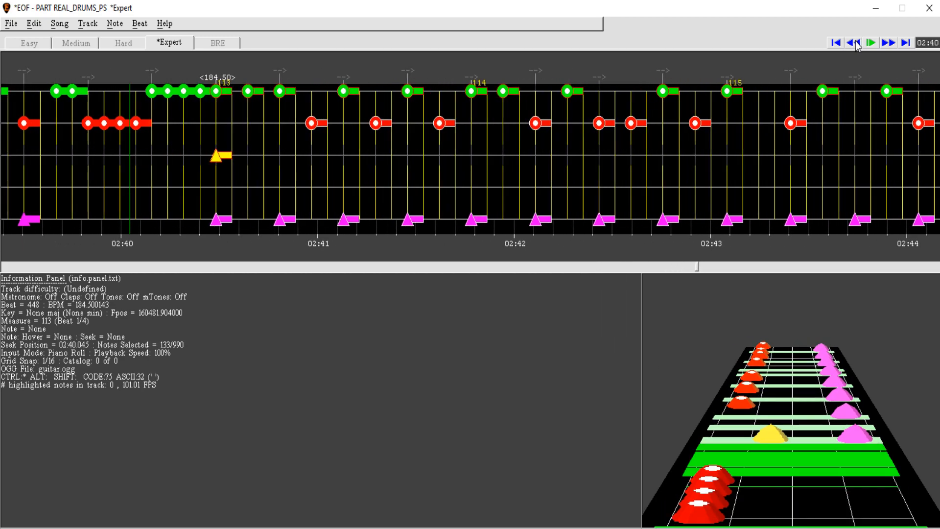
key(space)
Step: Set the tempo at beat 1 of measure 99 to 185 BPM with the notes adjusted to it
click(856, 44)
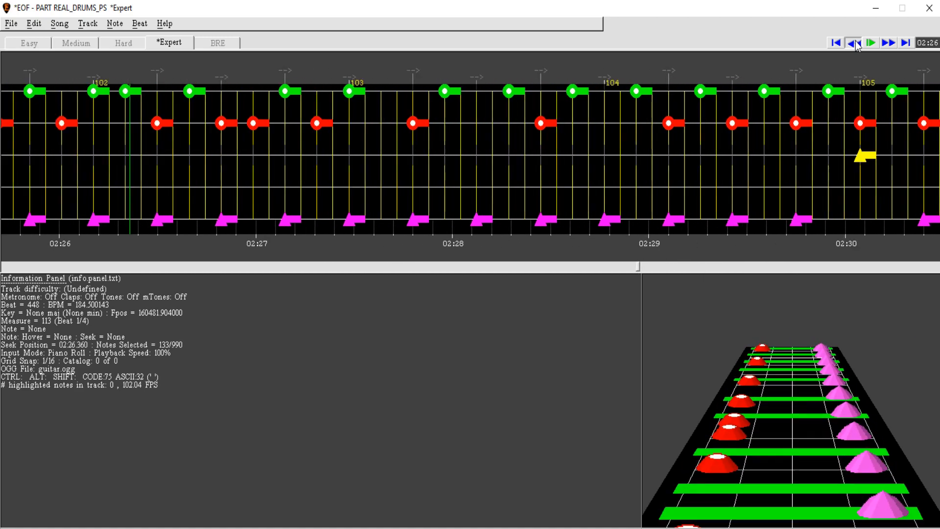
click(140, 23)
mouse_move(149, 42)
click(279, 42)
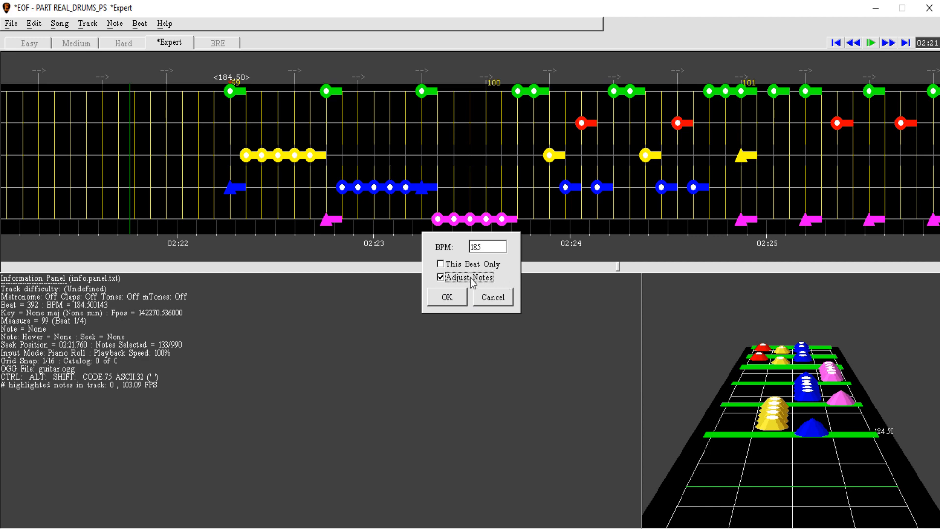
click(446, 297)
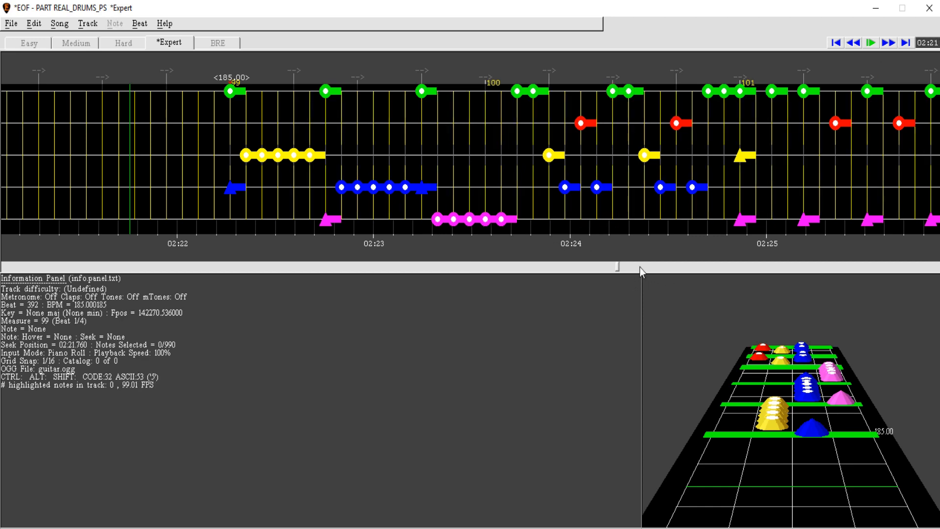
Step: In measure 128, delete the kick just before beat 3, make beat 3's purple hit a cymbal, and add a kick on that beat's second half
drag(640, 266, 780, 266)
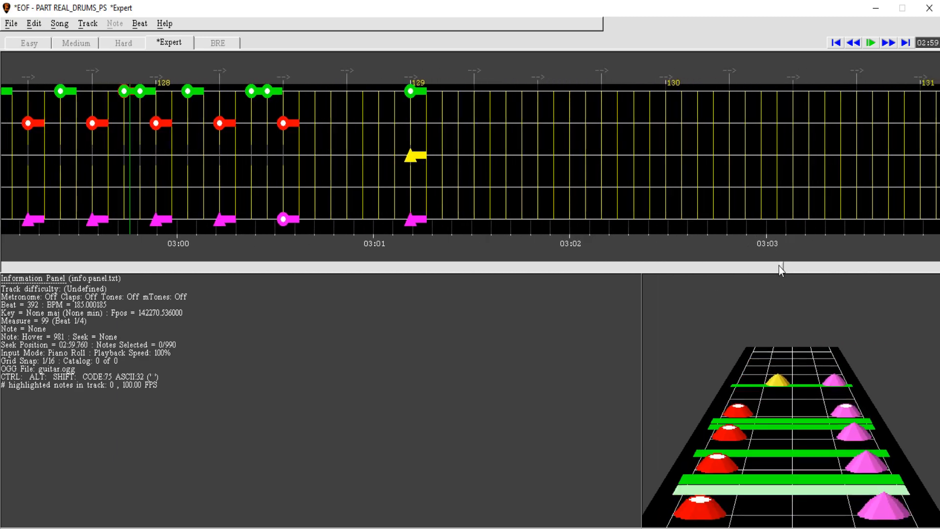
click(853, 43)
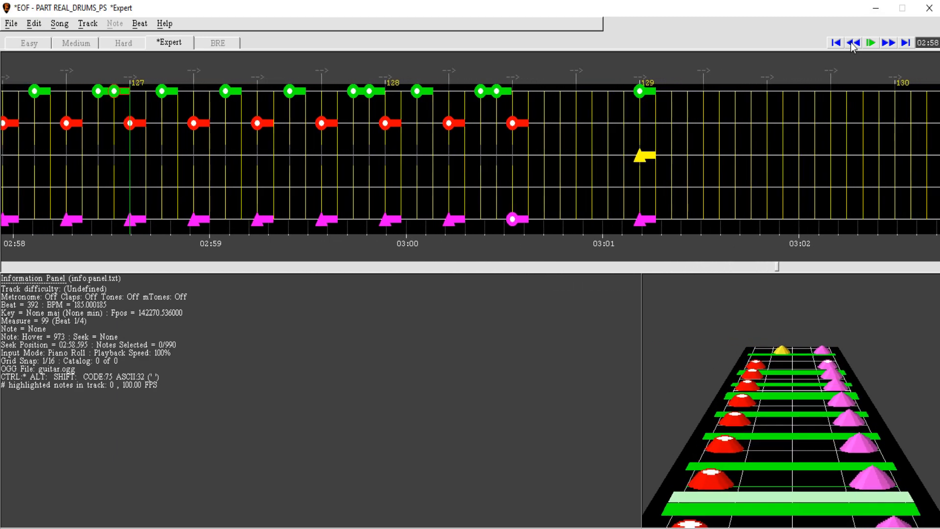
click(887, 44)
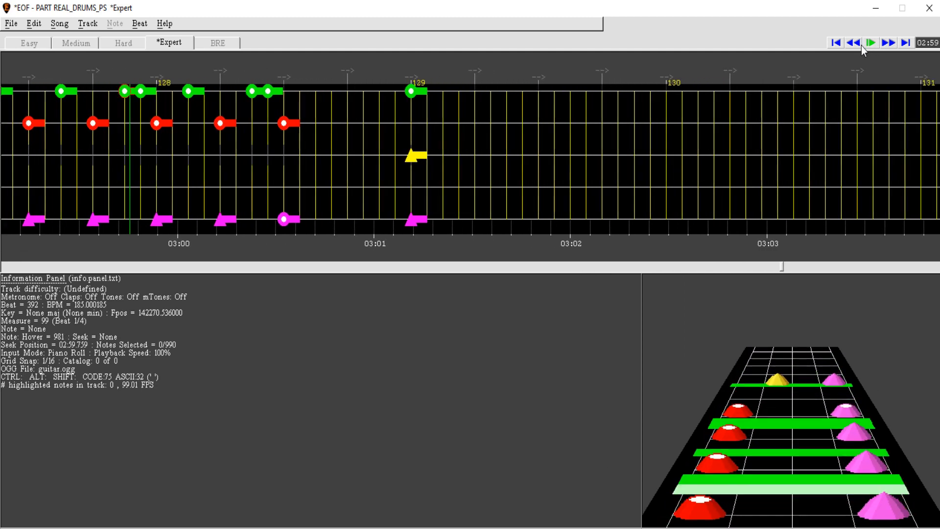
click(860, 44)
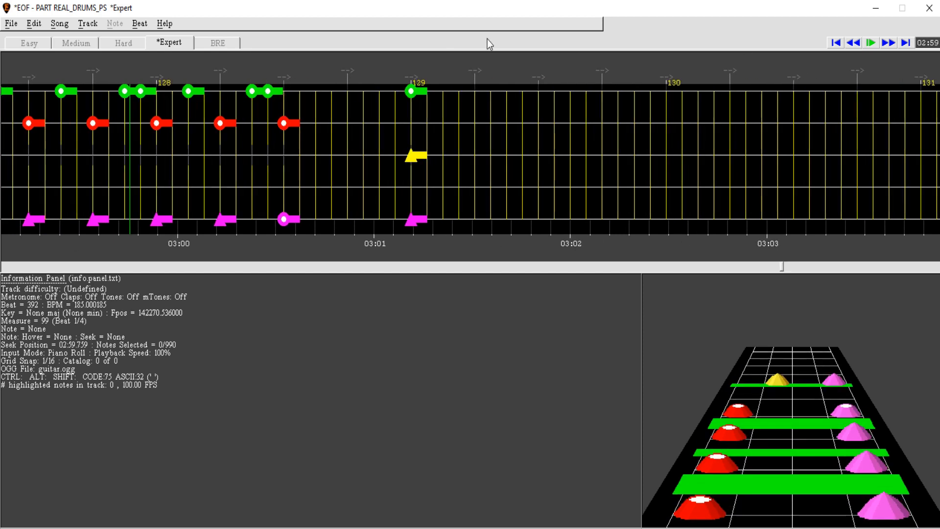
right_click(269, 92)
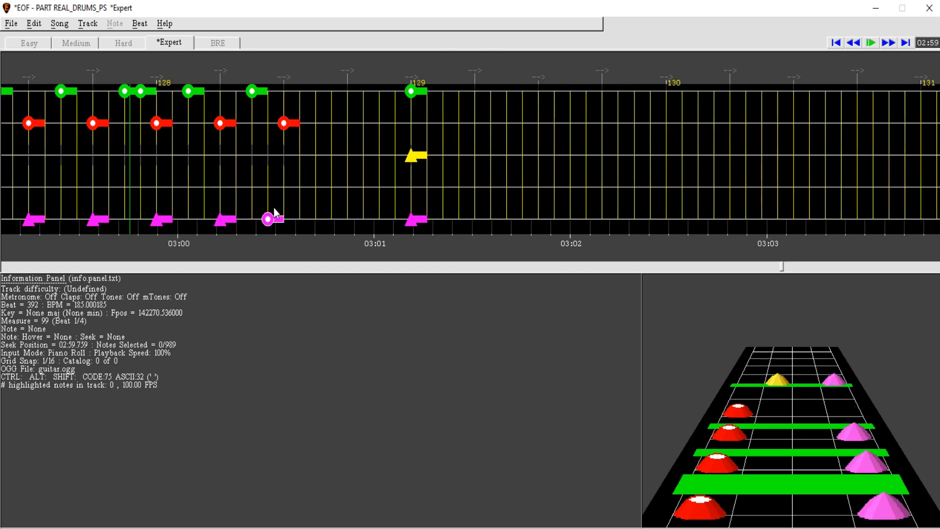
click(285, 213)
key(g)
click(327, 102)
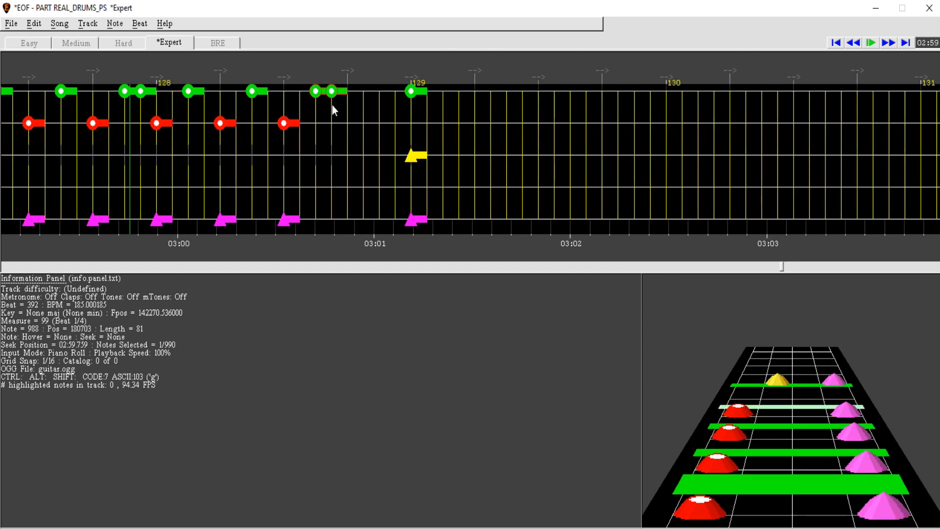
Step: Put a snare on beat 4 of measure 128 and a kick with yellow cymbal half a beat after it, deleting the hit opening measure 129
right_click(382, 92)
right_click(412, 92)
right_click(385, 151)
right_click(412, 154)
right_click(413, 218)
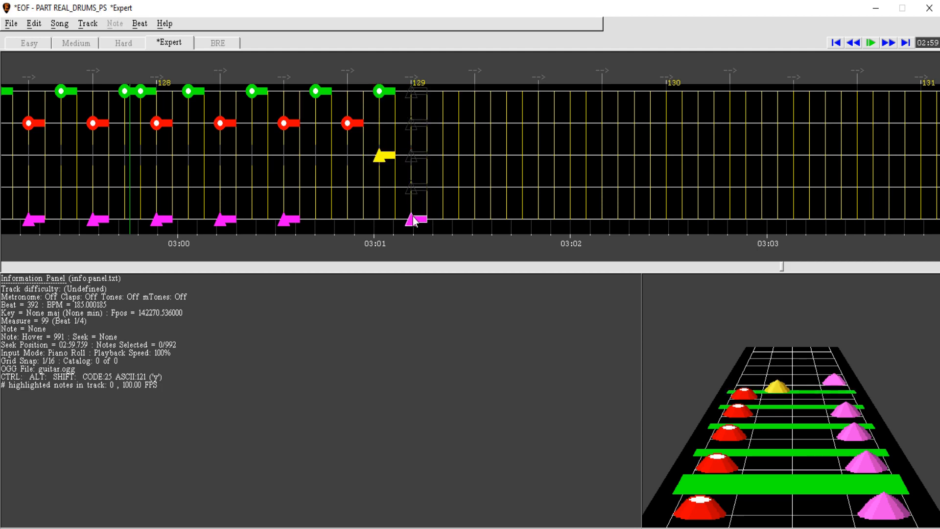
Step: Place six purple cymbals on the off-beats from beat 1 of measure 129 through beat 2 of measure 130
key(space)
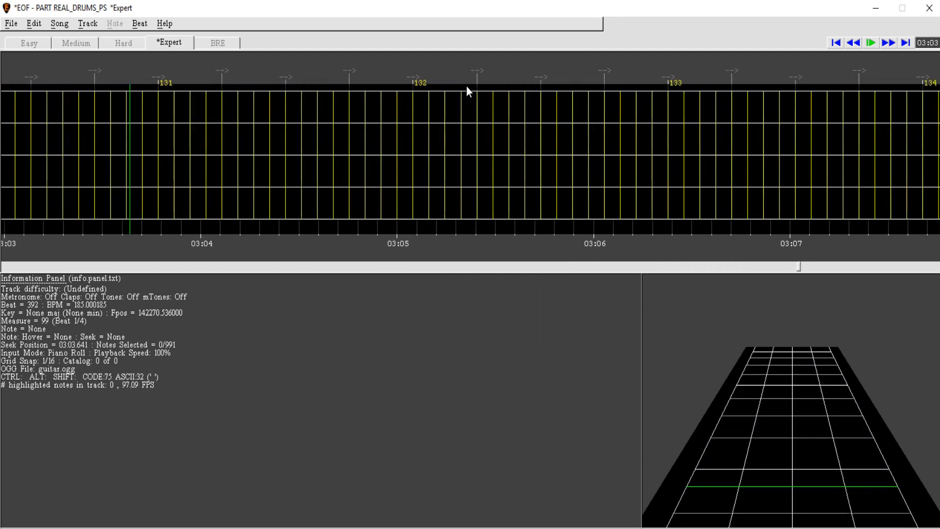
click(858, 43)
click(888, 44)
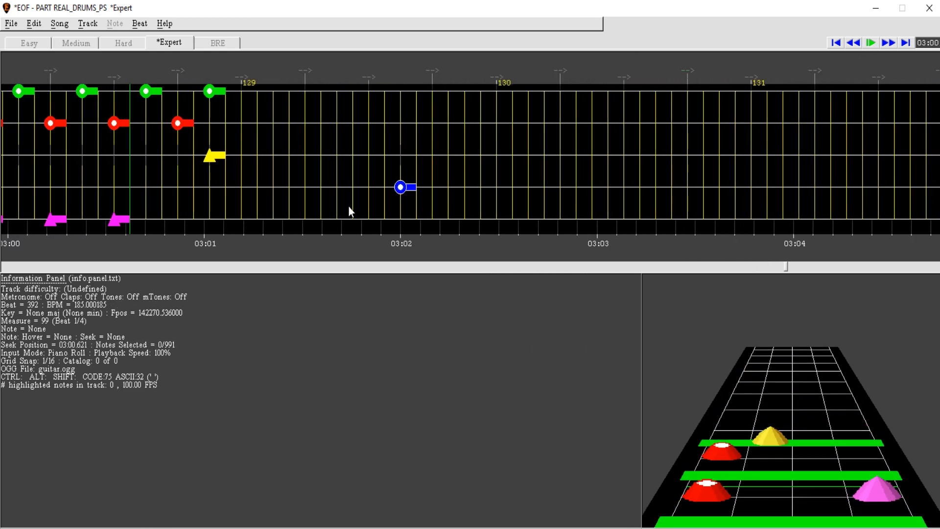
click(225, 90)
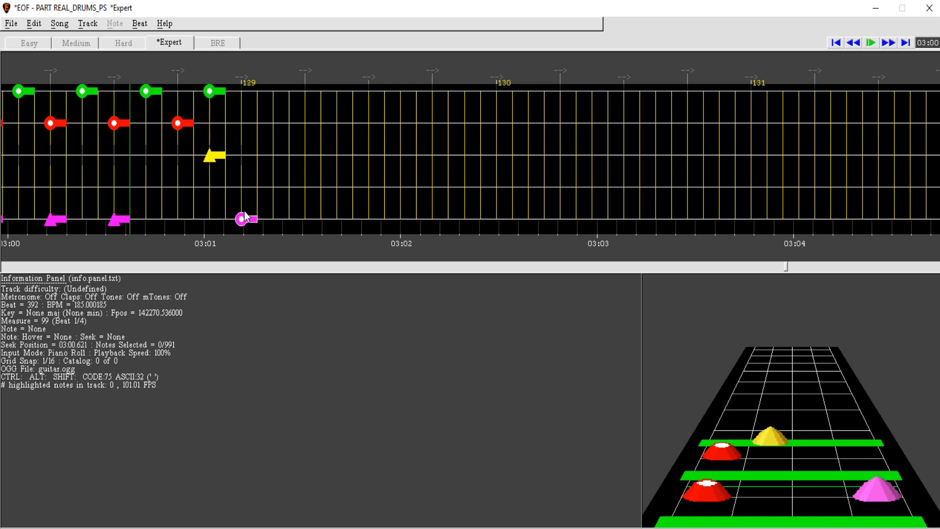
click(272, 218)
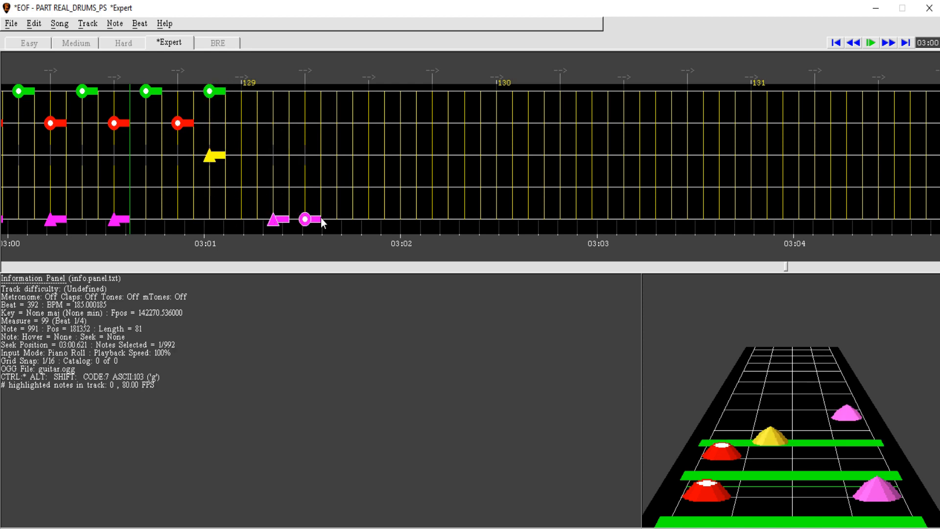
click(338, 220)
click(402, 218)
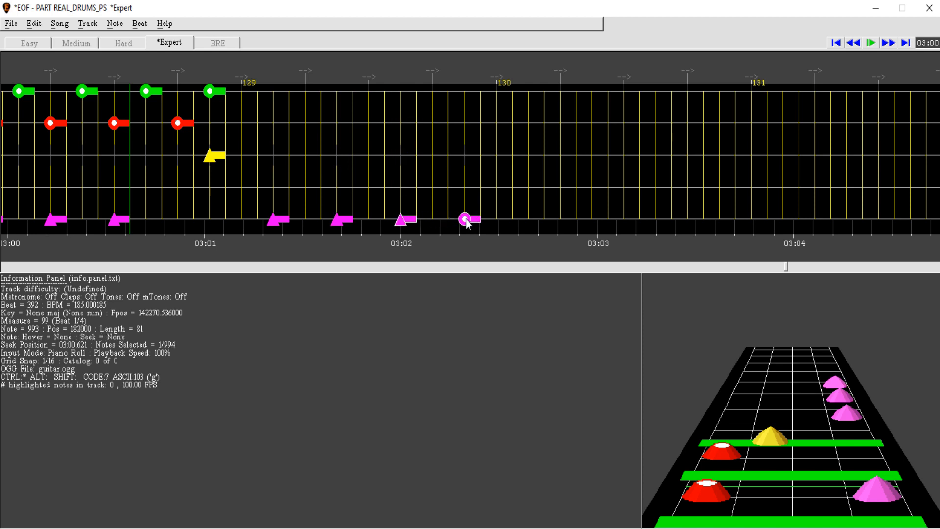
click(466, 220)
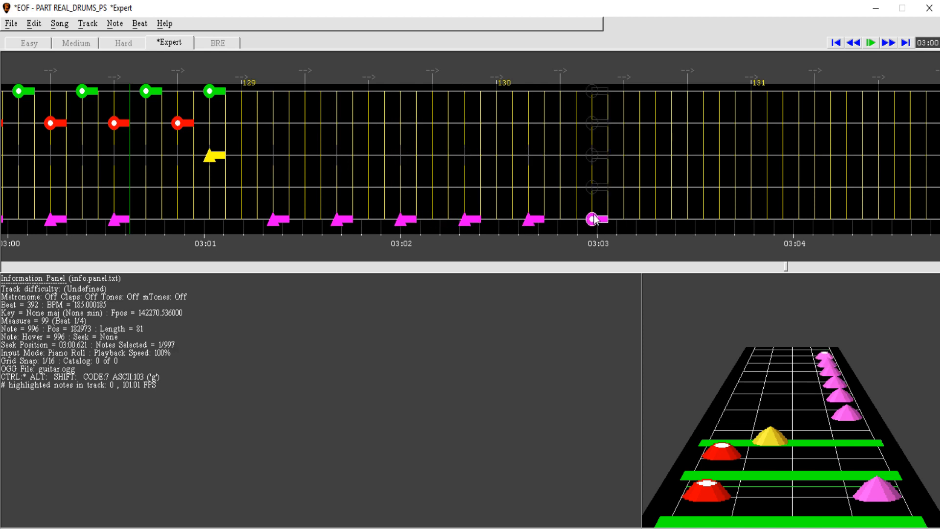
Step: In measure 129, add a kick on beat 2, sixteenth kick pairs from the off-beats of 3 and 4, and a snare on beat 4's off-beat
key(space)
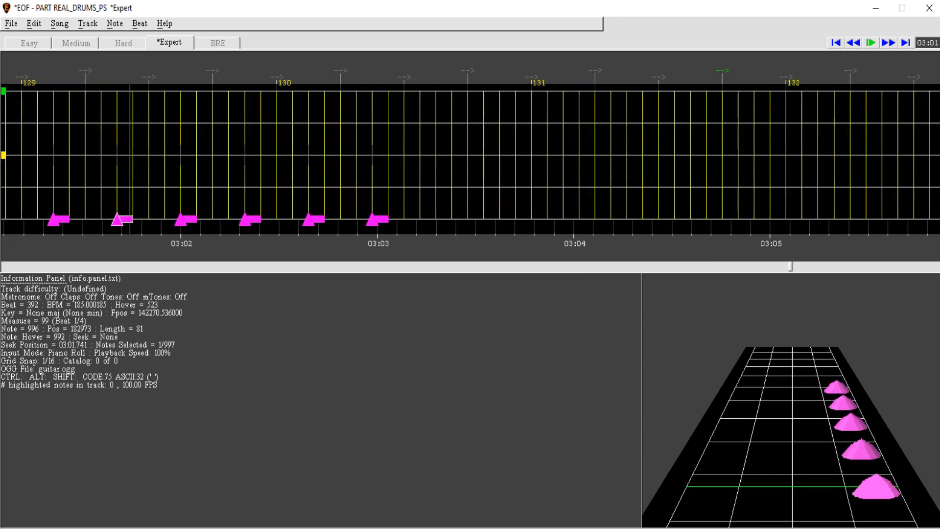
click(873, 46)
click(850, 48)
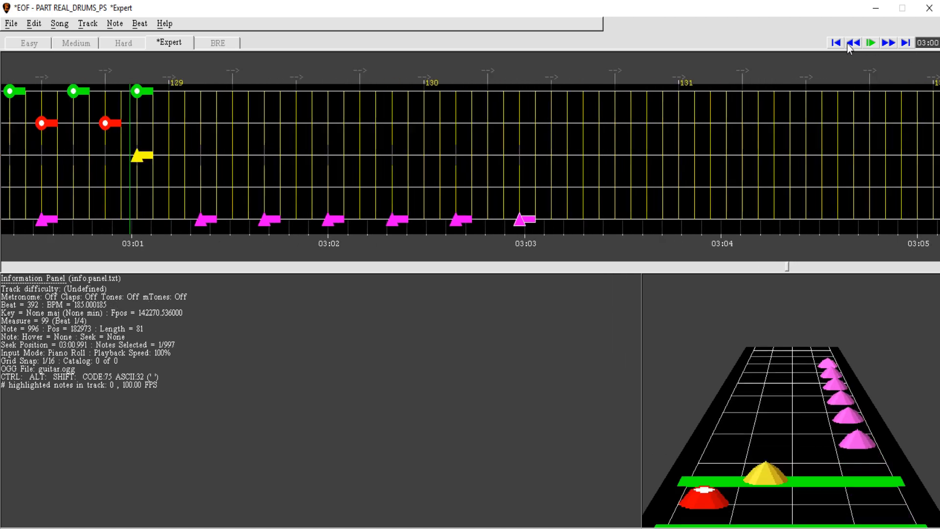
click(234, 92)
key(space)
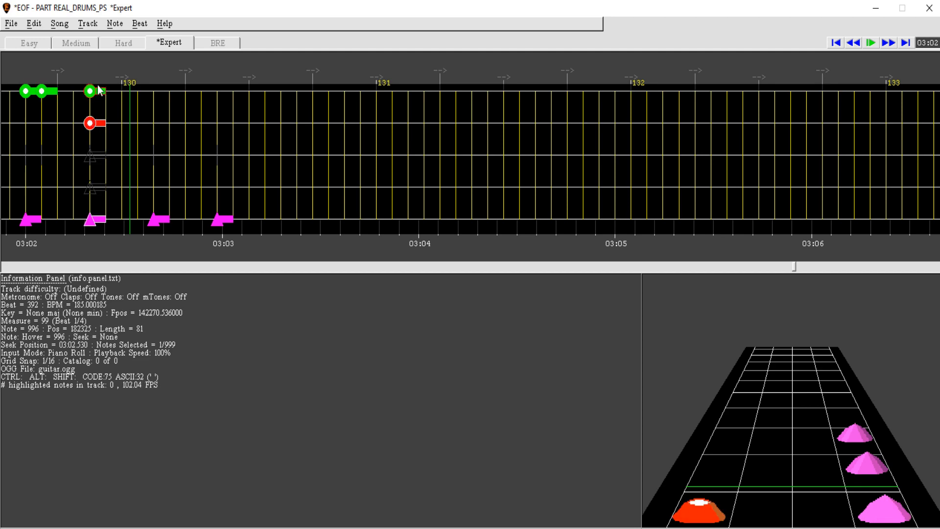
click(100, 91)
key(space)
click(871, 44)
click(853, 43)
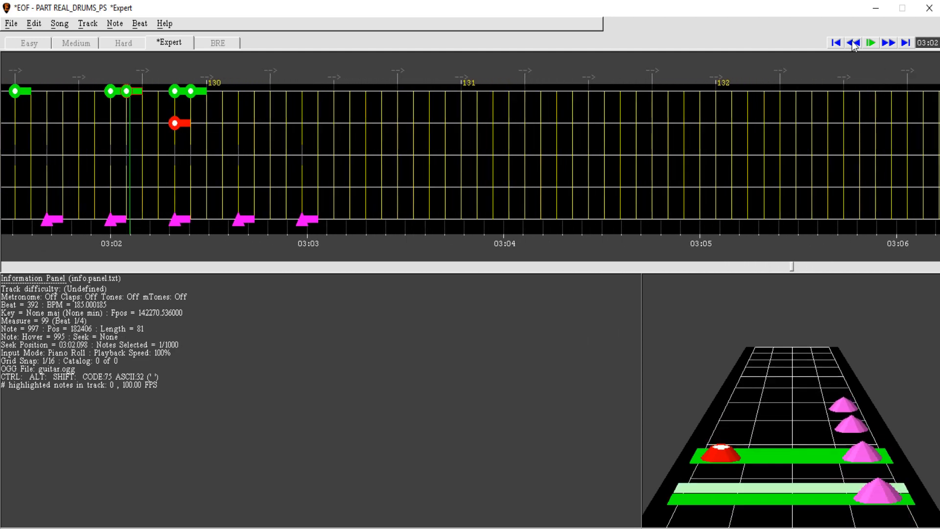
click(854, 45)
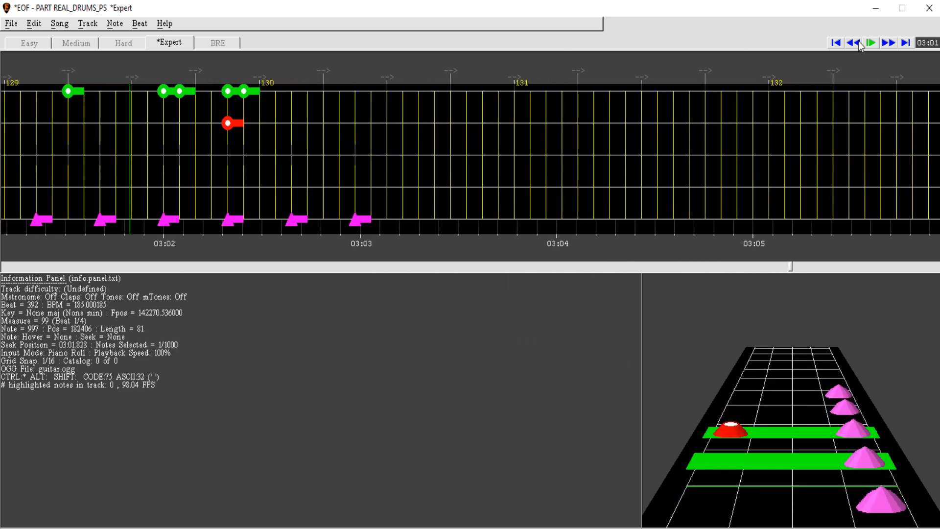
click(860, 45)
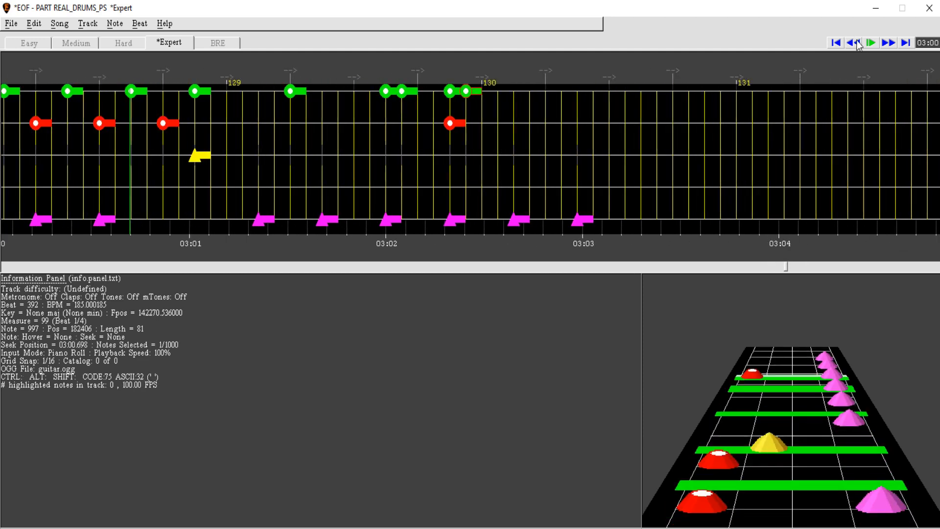
Step: Try a tempo of 170 BPM from the start of measure 129 and play back the result
key(space)
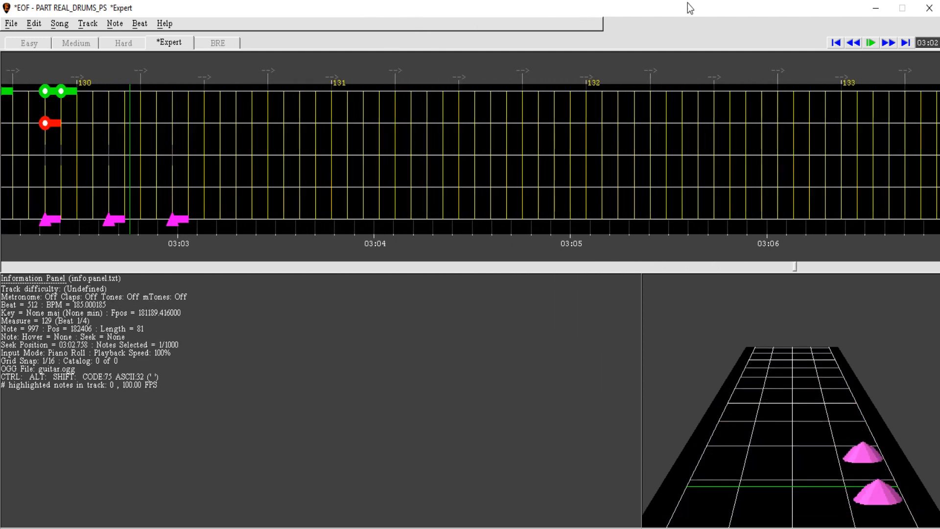
click(854, 43)
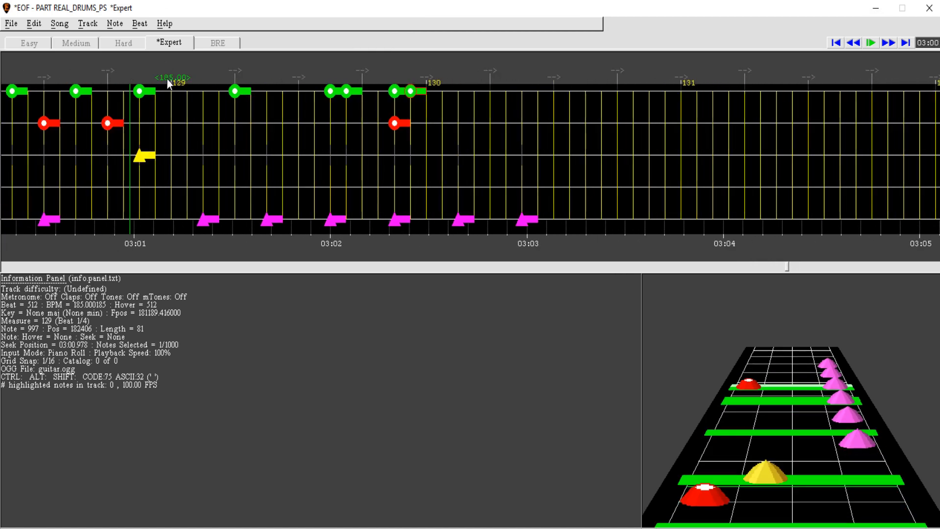
click(140, 24)
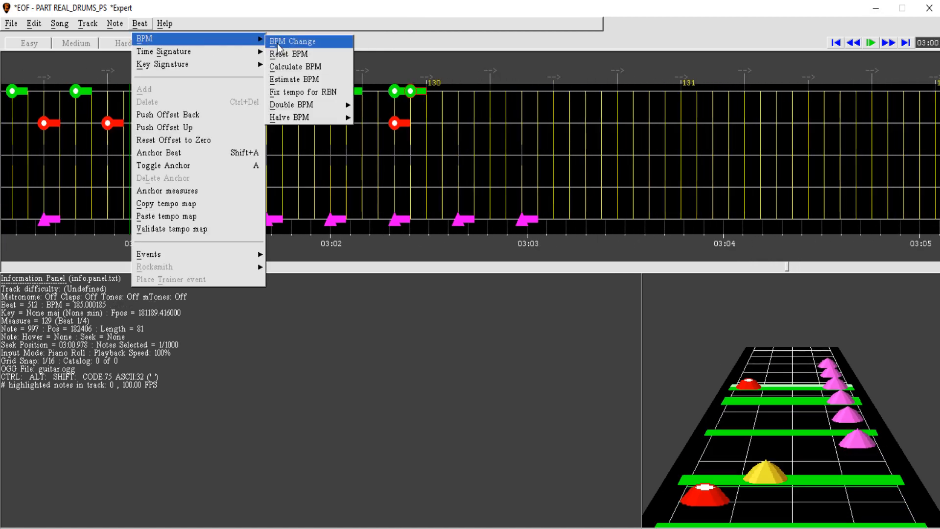
click(277, 43)
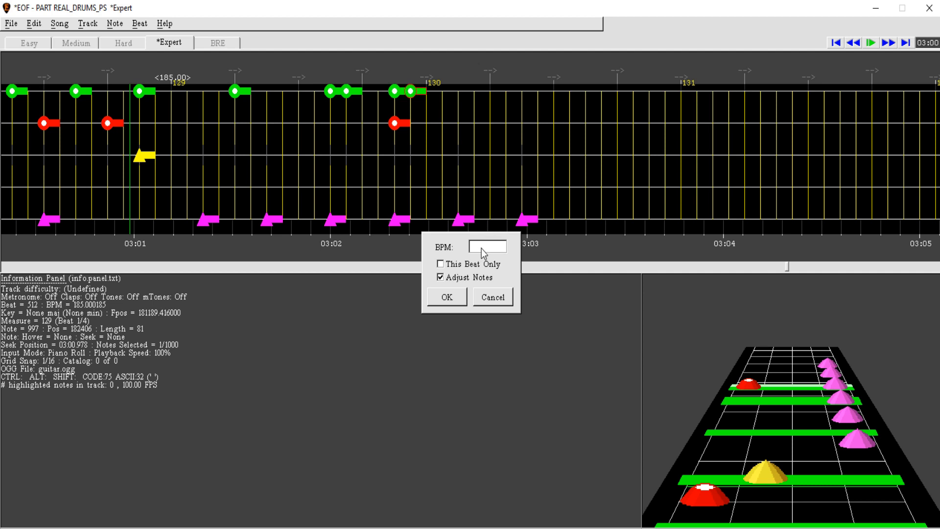
text(170)
click(462, 299)
key(space)
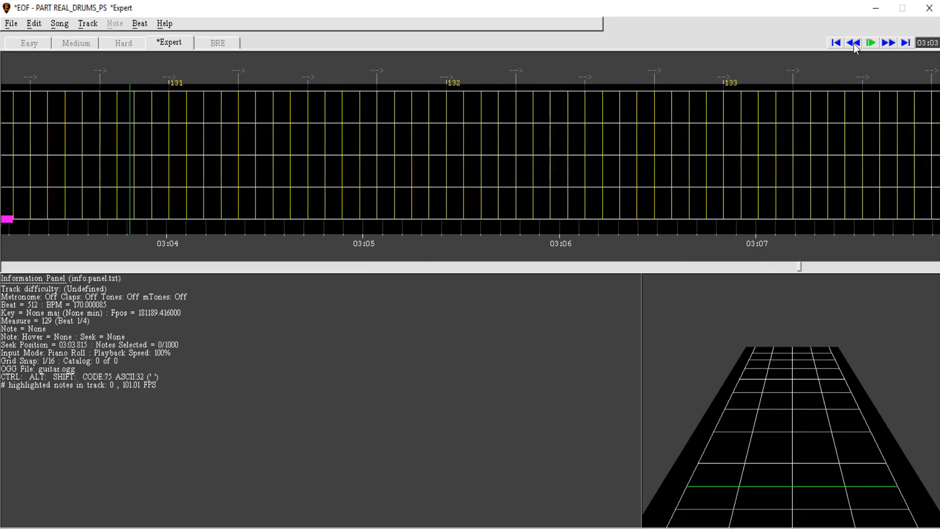
click(853, 43)
click(853, 43)
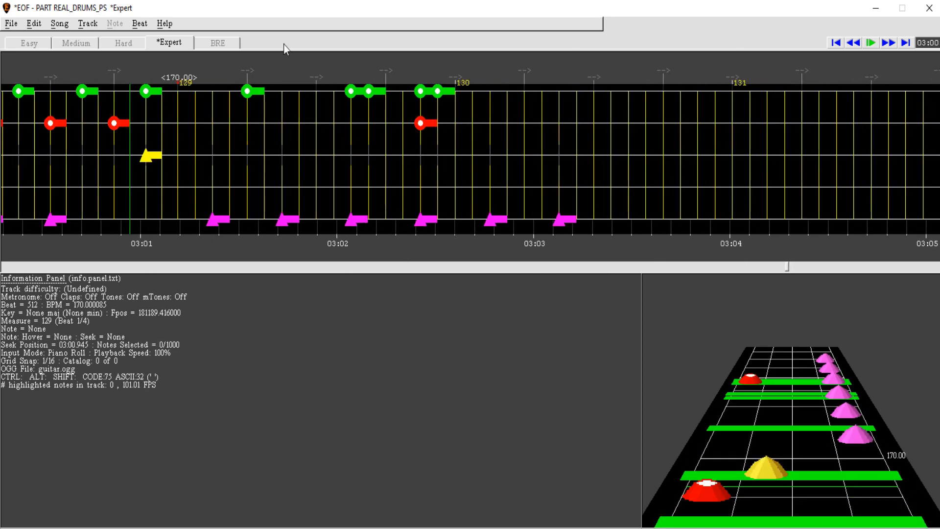
Step: Set the tempo at the start of measure 129 to 165 BPM and play back the passage to check alignment
click(139, 23)
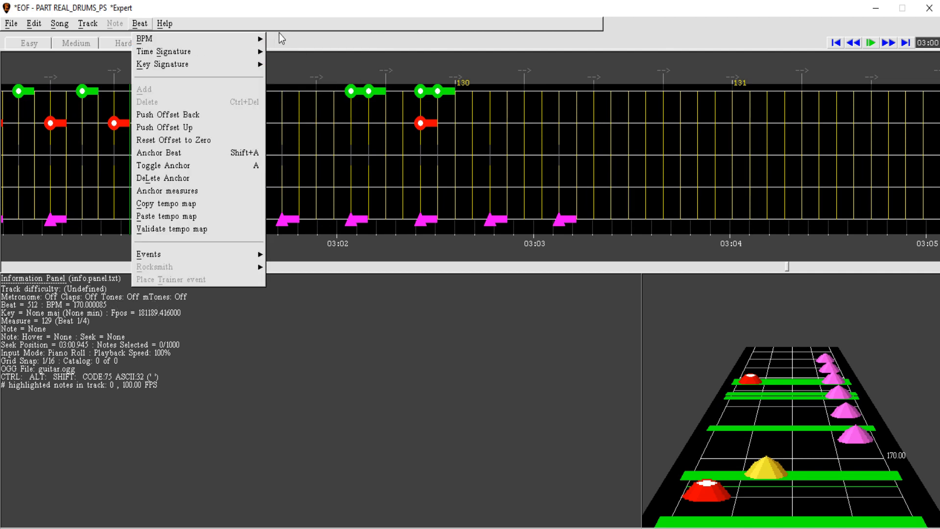
click(279, 33)
click(140, 23)
click(294, 37)
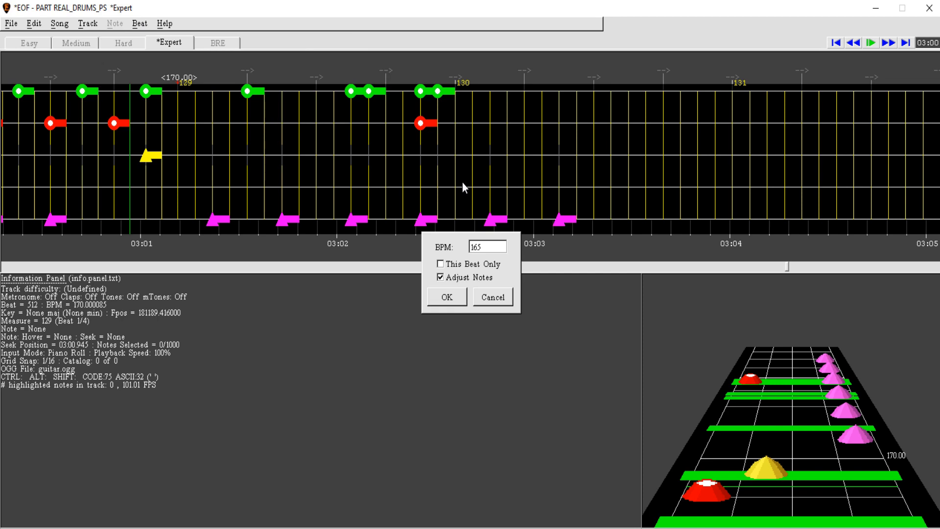
text(165)
key(Return)
key(space)
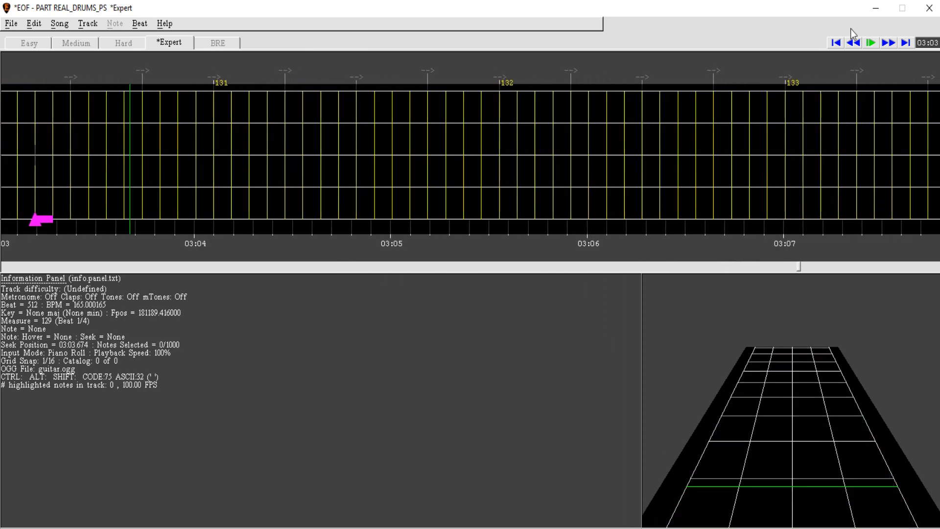
click(856, 44)
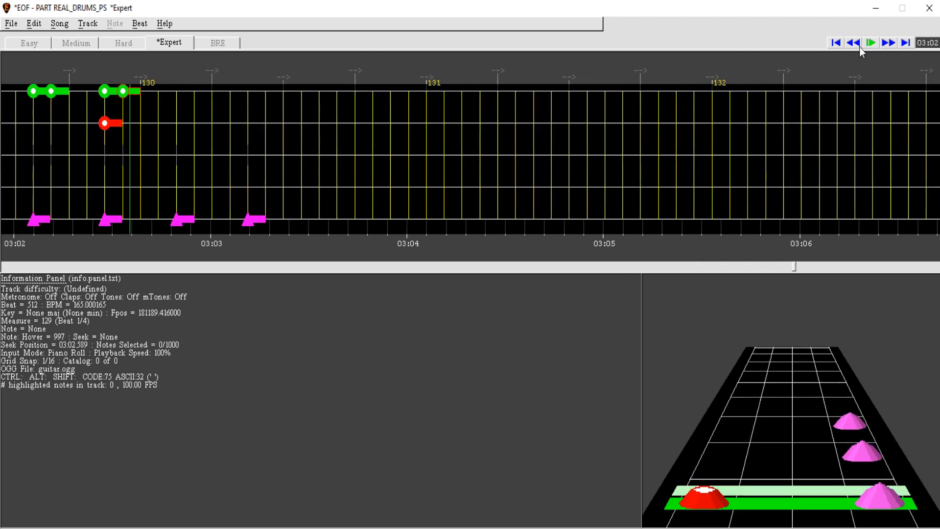
click(860, 47)
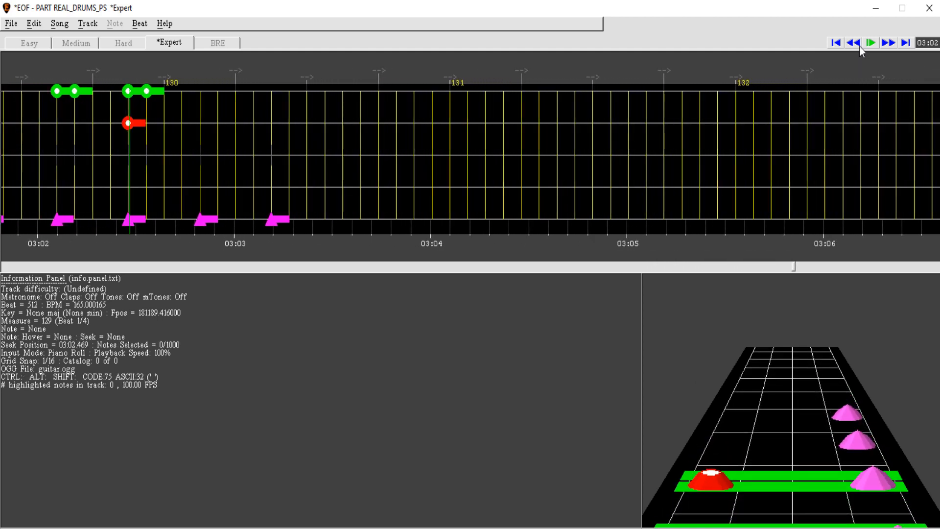
Step: Replace measure 130's purple cymbals with sixteenth kick-and-purple-drum pairs on beats 2 and 3, adding such pairs from measure 131's off-beats of 2 and 3
scroll(512, 46, down, 11)
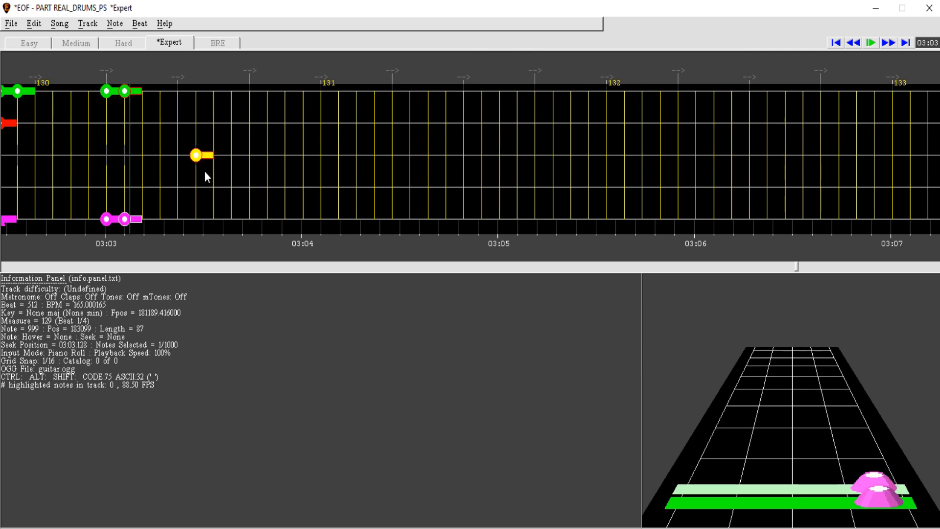
key(space)
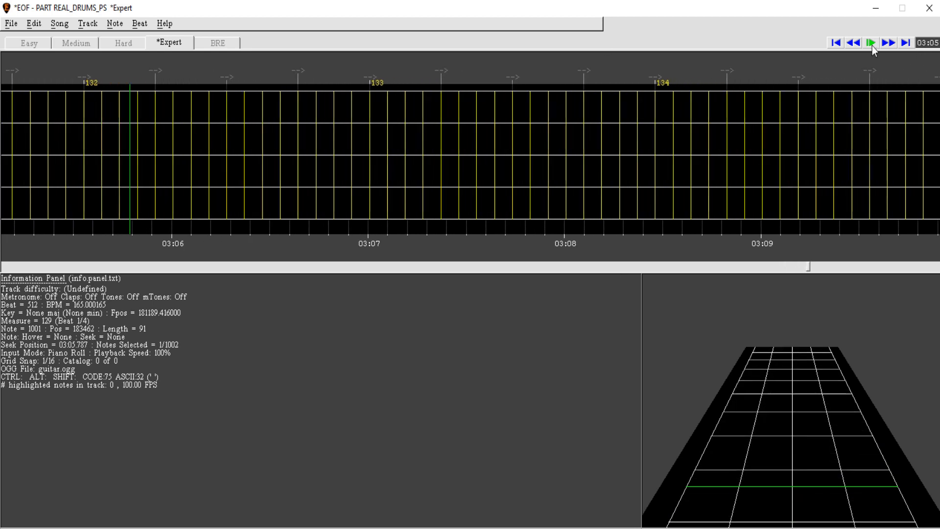
click(855, 44)
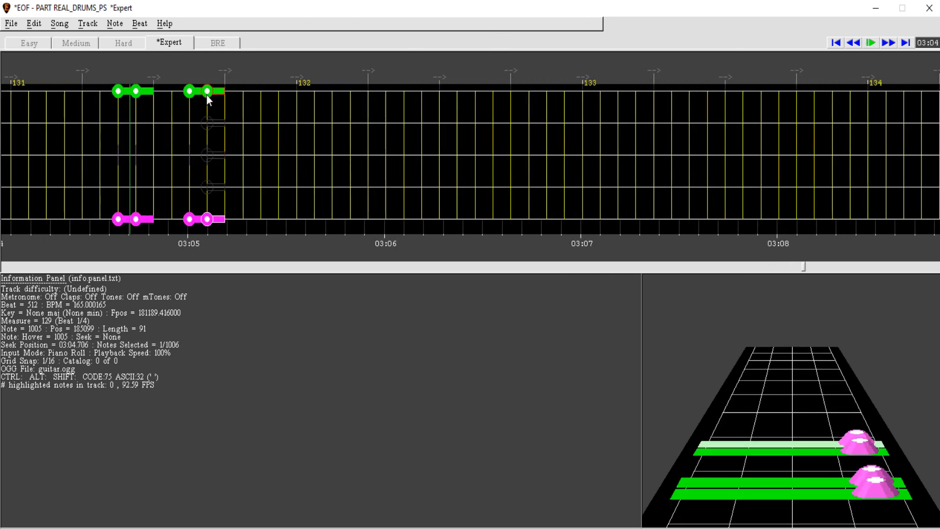
click(855, 45)
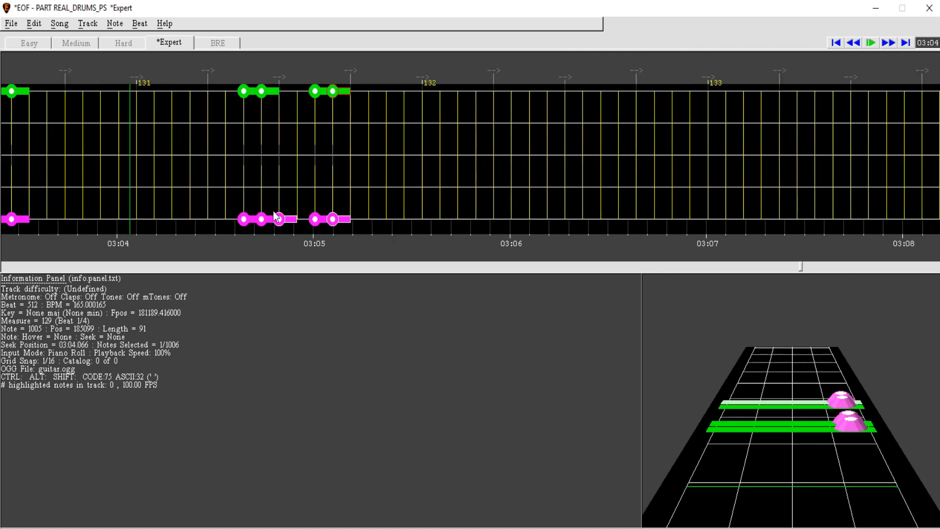
Step: Add sixteenth kick pairs starting on beats 2 and 3 of measure 132
click(855, 44)
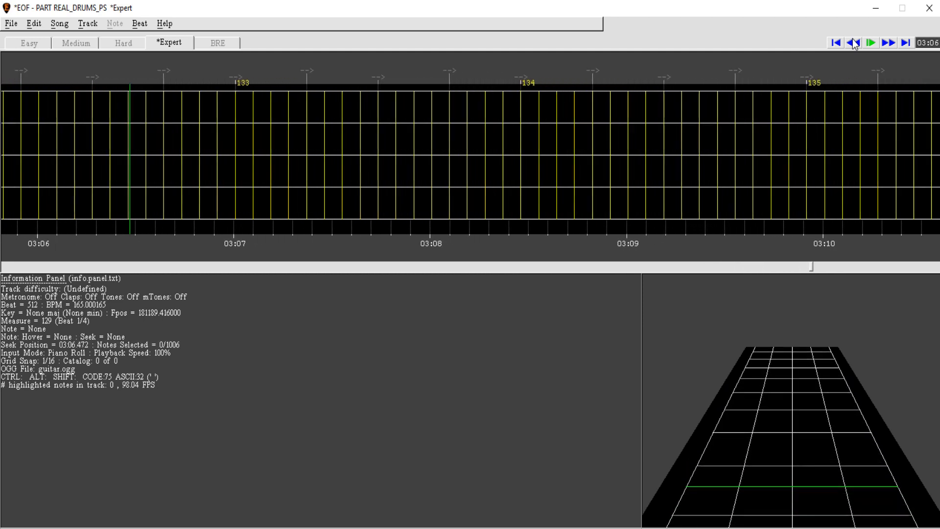
click(855, 43)
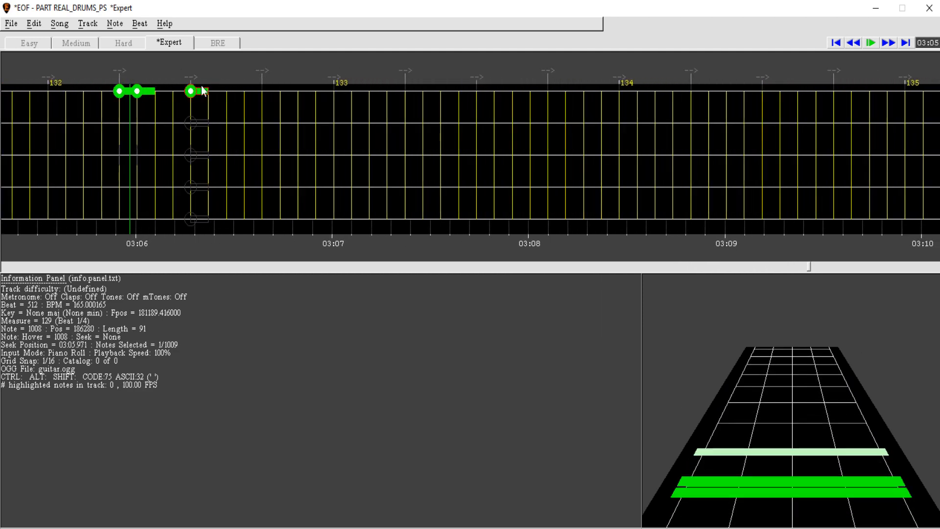
click(203, 91)
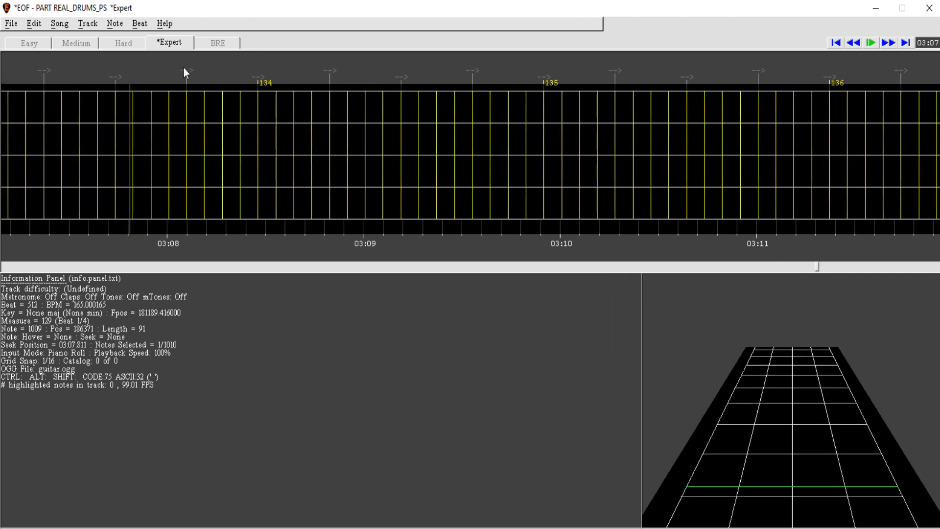
Step: Add sixteenth kick pairs from the off-beats of beats 3 and 4 in measure 133 and of beat 1 in measure 134
key(space)
right_click(9, 92)
right_click(28, 92)
right_click(82, 92)
right_click(100, 93)
key(space)
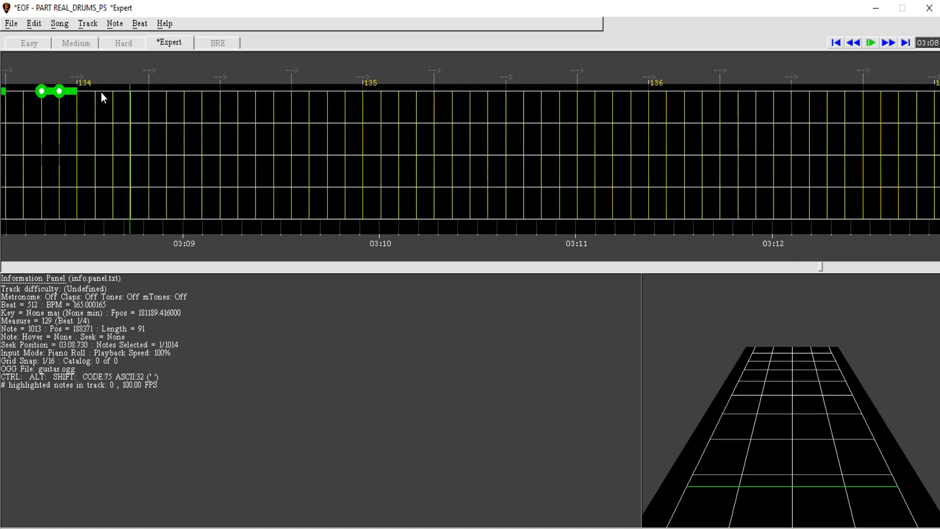
key(space)
right_click(43, 92)
click(857, 44)
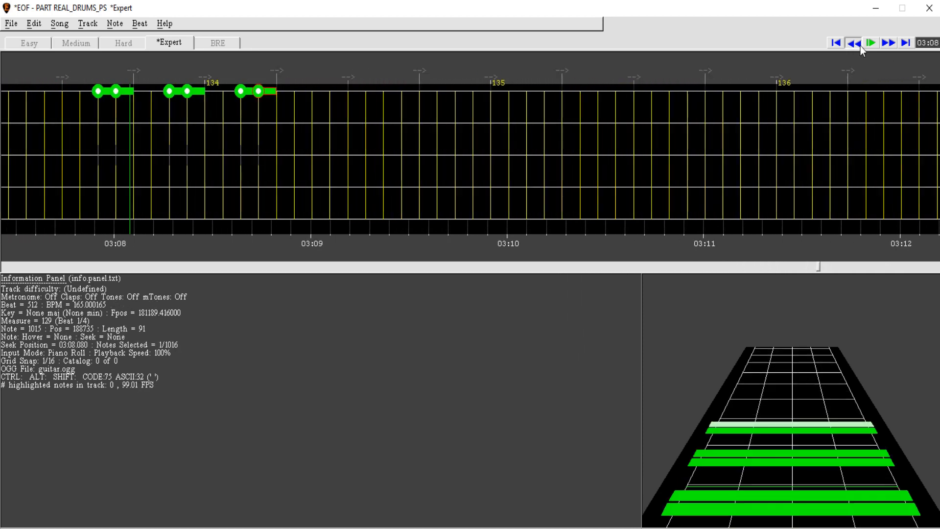
Step: Place a kick together with a yellow cymbal and a purple cymbal on beat 1 of measure 135
key(space)
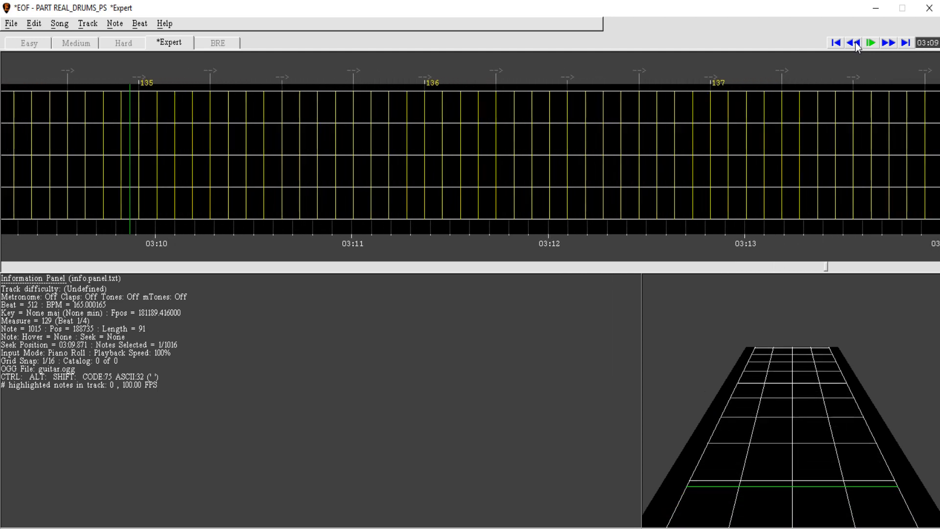
key(space)
click(857, 44)
key(ctrl+space)
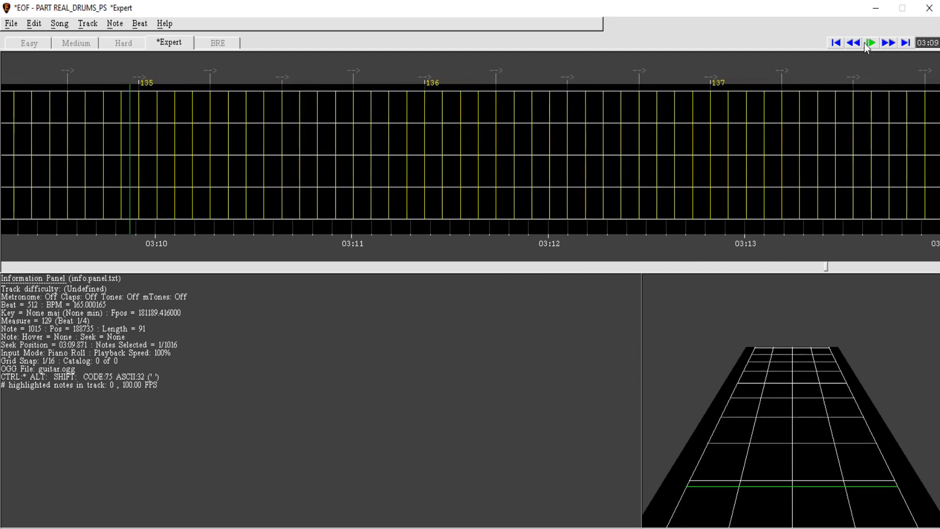
key(ctrl+space)
click(861, 47)
key(ctrl+space)
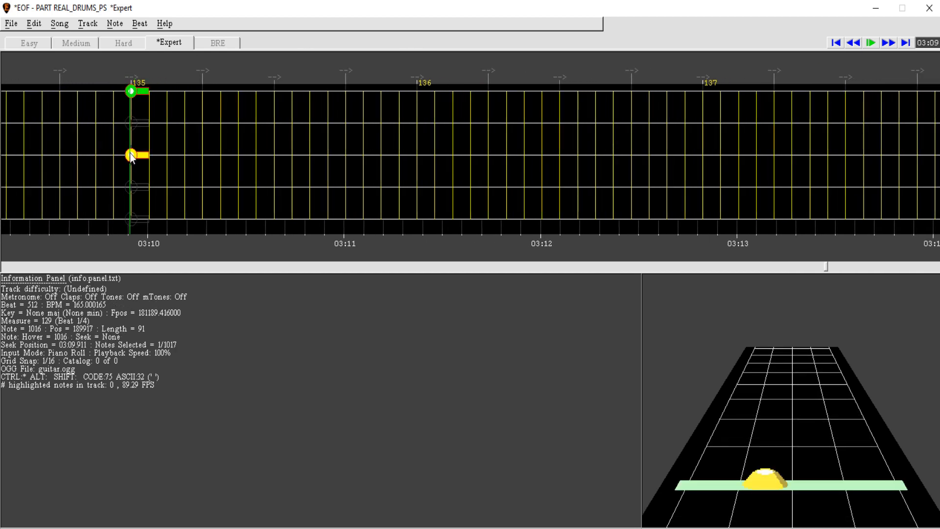
key(space)
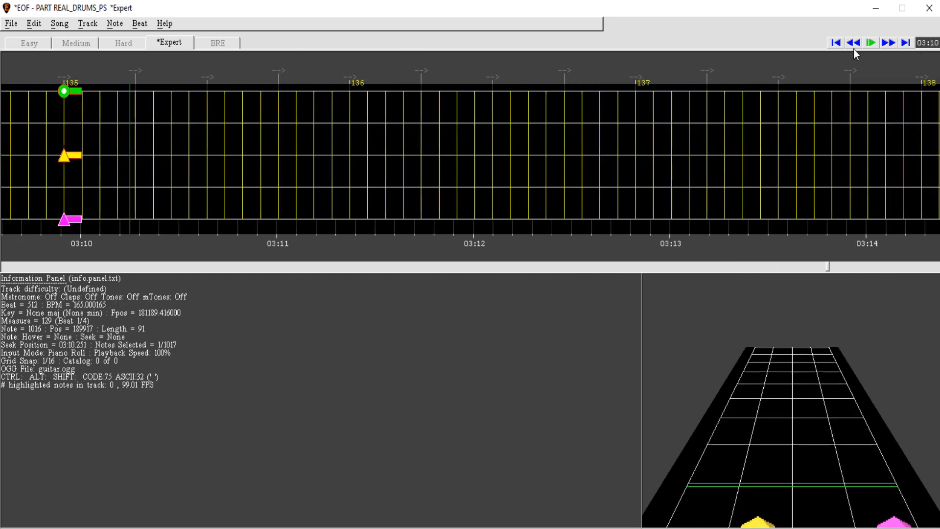
Step: Place purple cymbals on every beat from beat 2 of measure 135 through beat 1 of measure 137
click(853, 45)
click(854, 45)
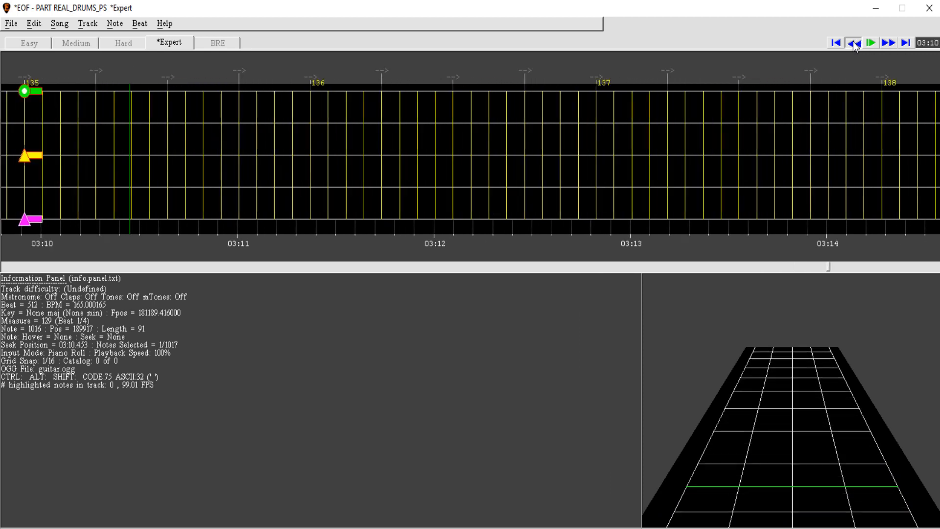
click(854, 45)
click(854, 45)
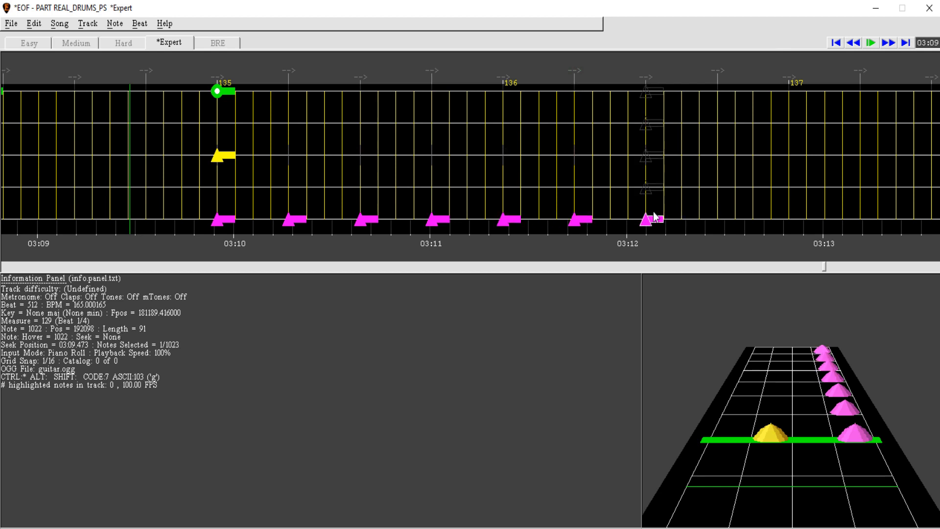
click(715, 210)
click(778, 210)
Step: Add a snare on beat 3 of both measure 135 and measure 136, and play the section back
key(space)
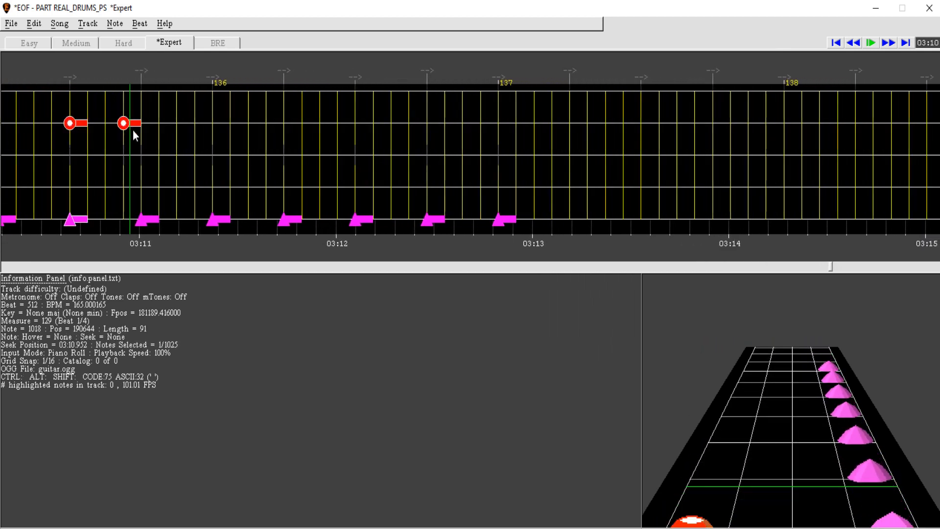
click(362, 125)
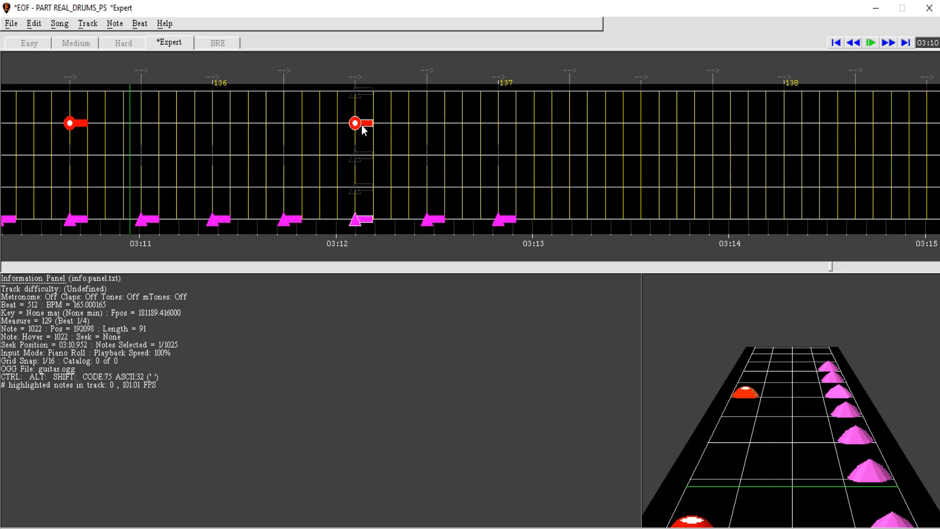
key(space)
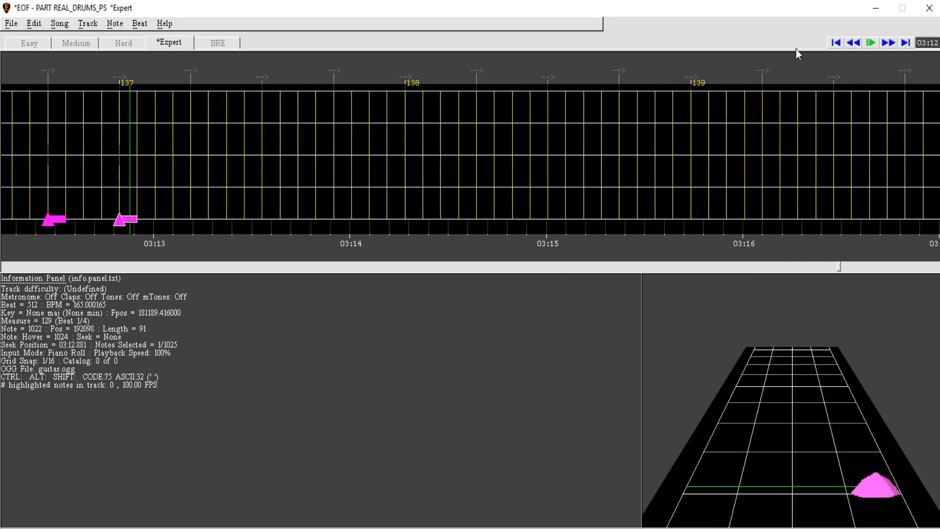
click(853, 43)
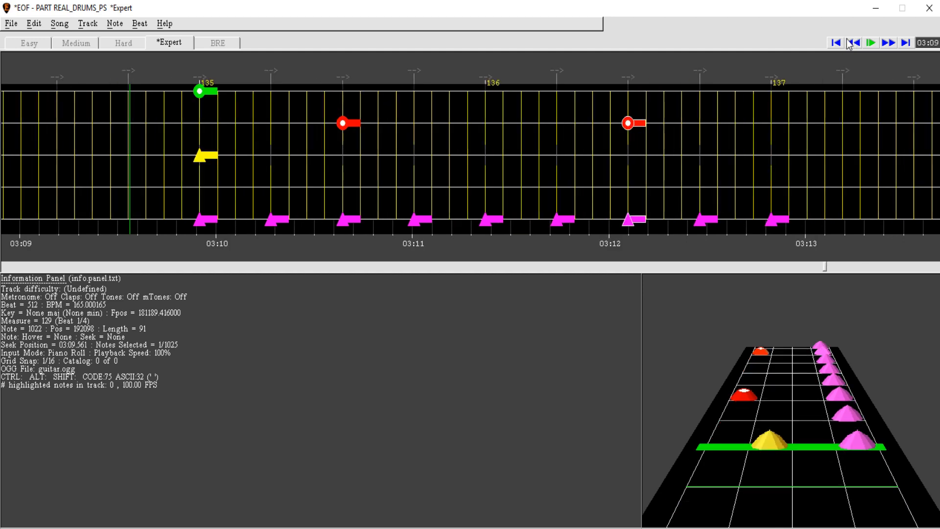
Step: In measure 135, add sixteenth kick pairs from the off-beats of beats 2 and 3, plus a kick a sixteenth after beat 1
key(space)
key(space)
right_click(59, 92)
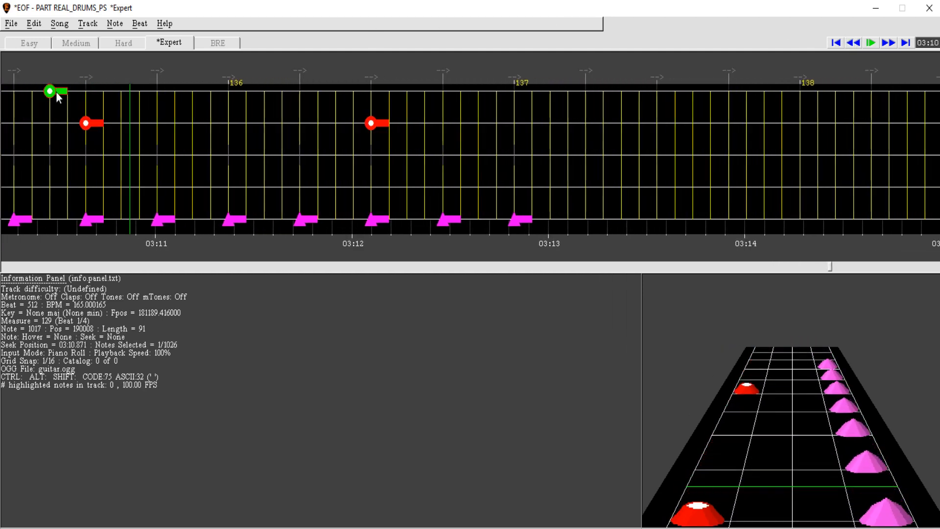
right_click(117, 95)
key(space)
key(space)
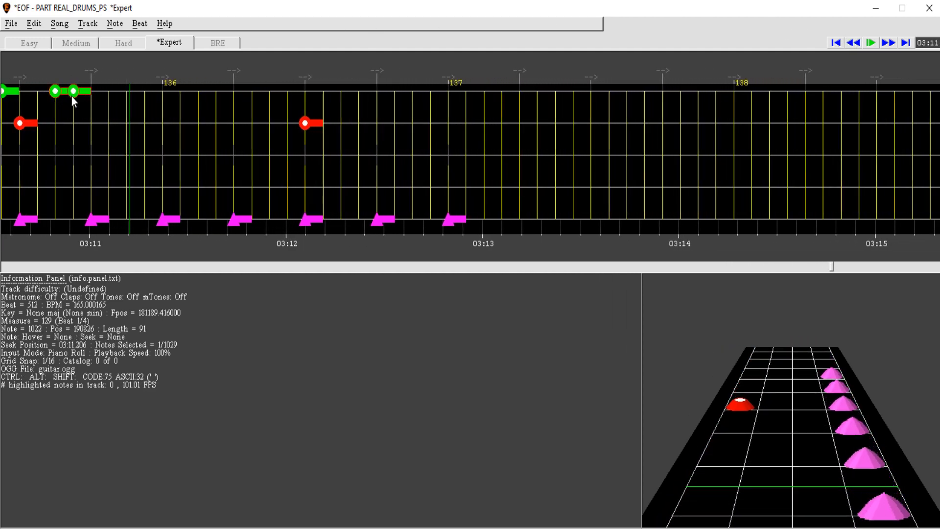
click(853, 42)
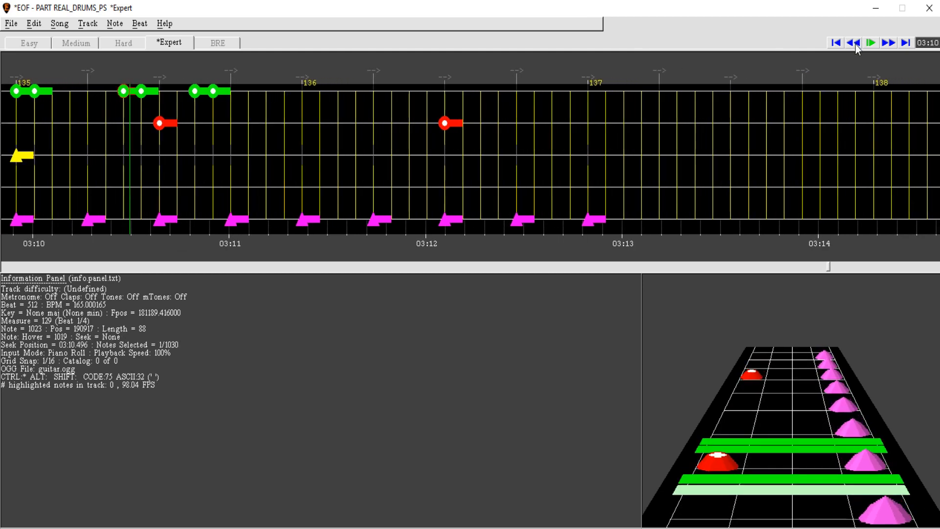
Step: Add sixteenth kick pairs from the off-beats of beat 4 in measure 135 and beat 1 in measure 136
key(space)
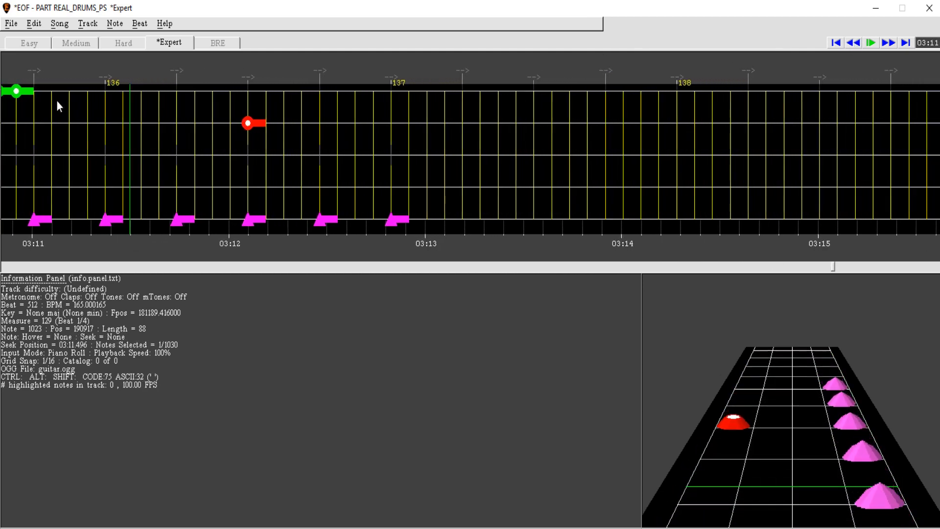
right_click(117, 93)
key(space)
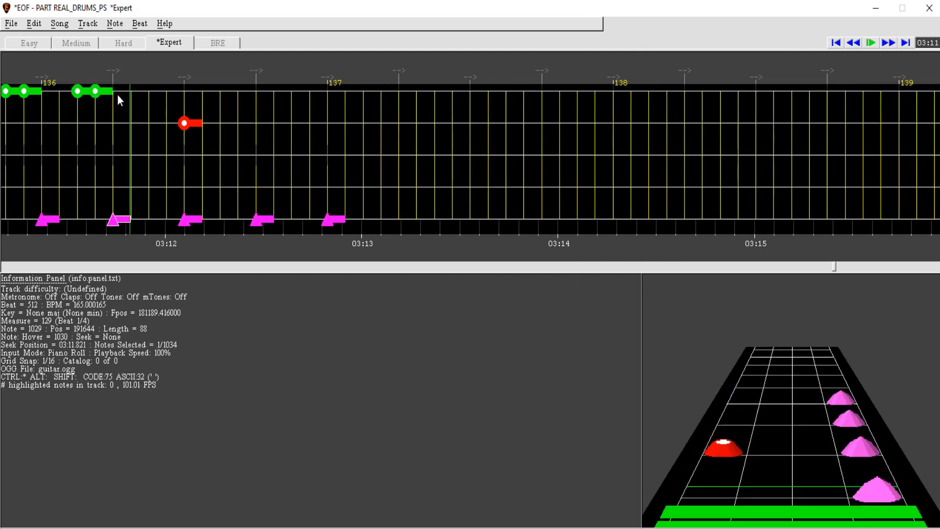
Step: Add single kicks on the off-beats of beats 2 and 3 in measure 136, plus a sixteenth kick pair starting on beat 4
key(space)
right_click(49, 92)
right_click(116, 91)
key(space)
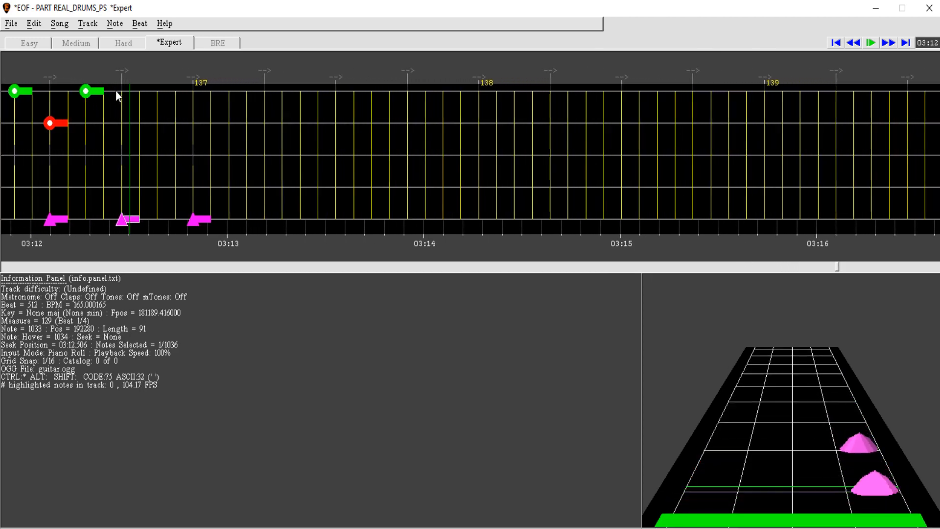
key(space)
right_click(61, 93)
right_click(80, 91)
Step: Copy the notes of measures 135 and 136 to measure 137, and delete the pasted yellow cymbal on its first beat
click(854, 44)
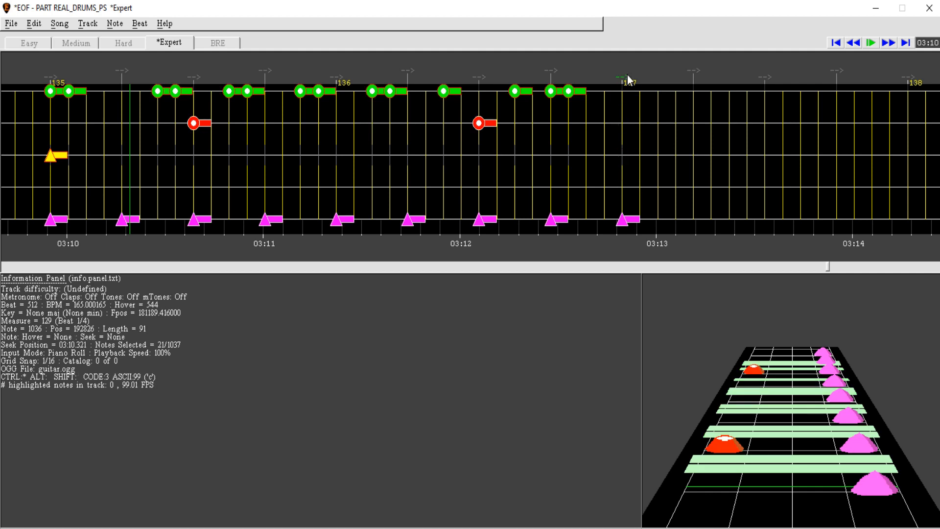
key(ctrl+shift+r)
click(854, 44)
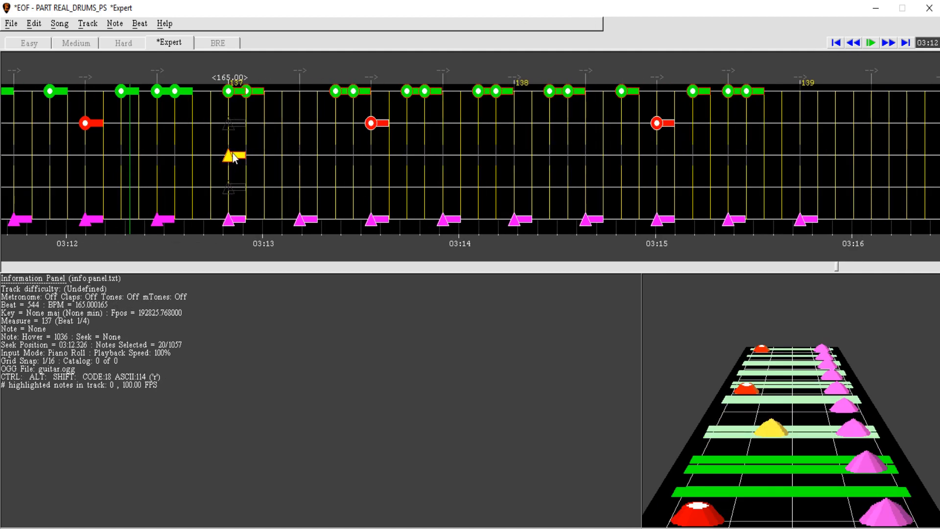
key(space)
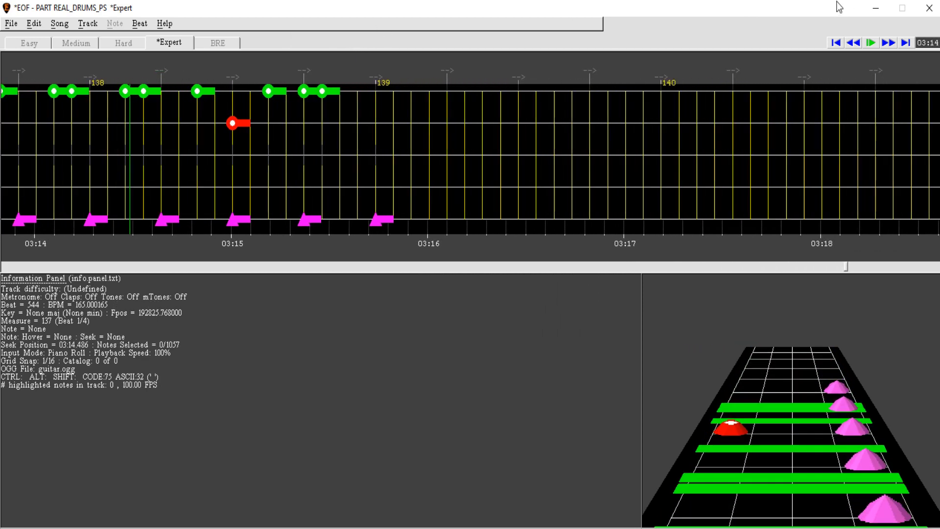
Step: Fill measure 137 with continuous sixteenth kicks from the off-beat of beat 2 to the end of the measure
click(853, 44)
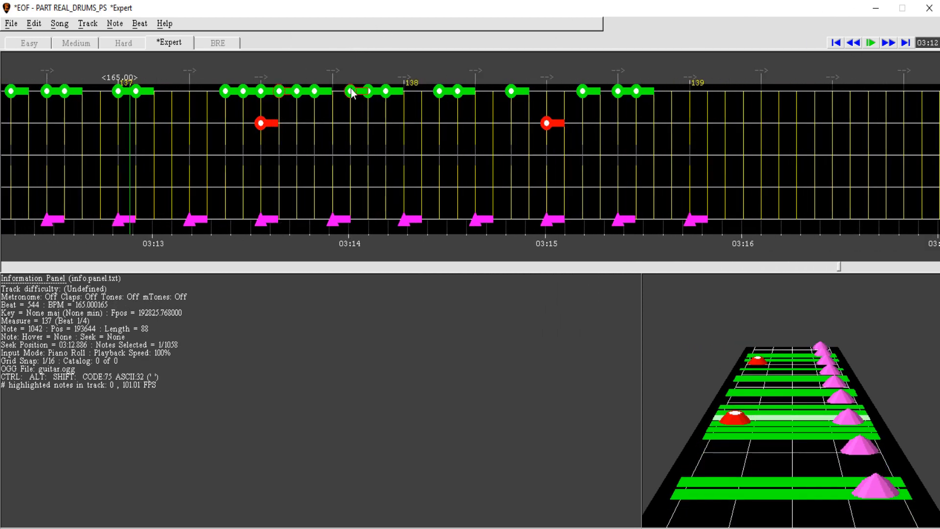
key(space)
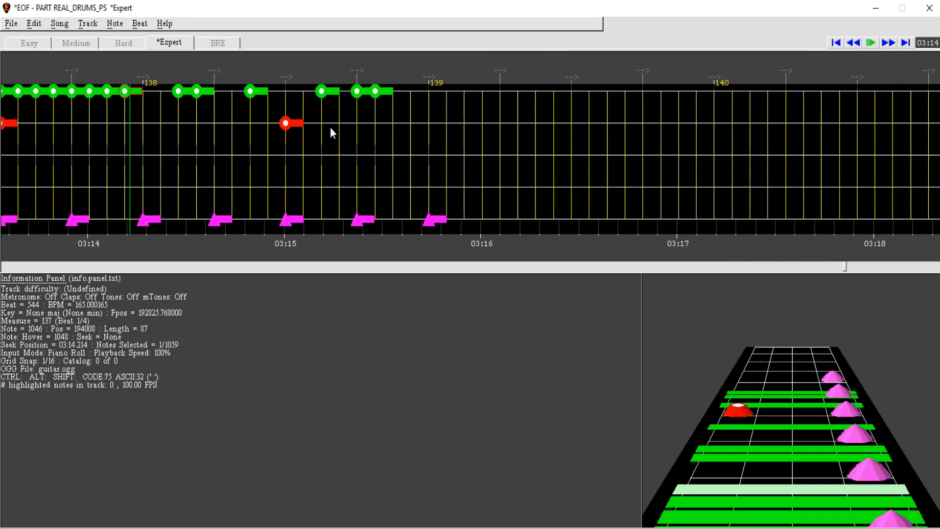
key(space)
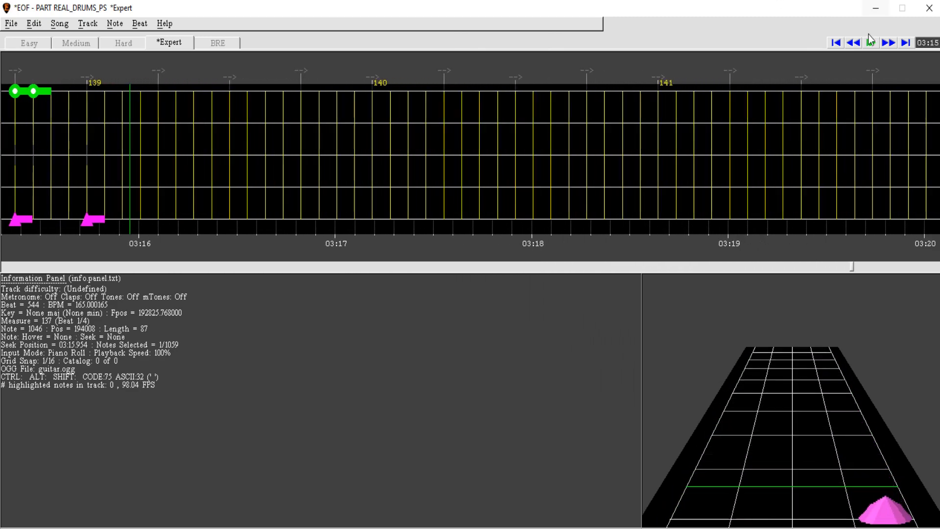
Step: In measure 138, complete the kick pairs on the off-beats of beats 2 and 3, and shift the beat 4 pair to its off-beat
click(853, 43)
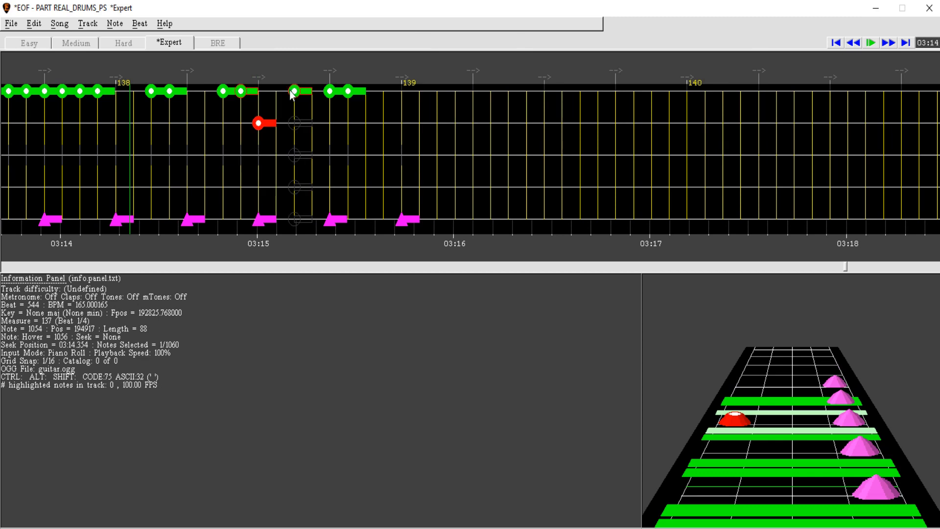
key(space)
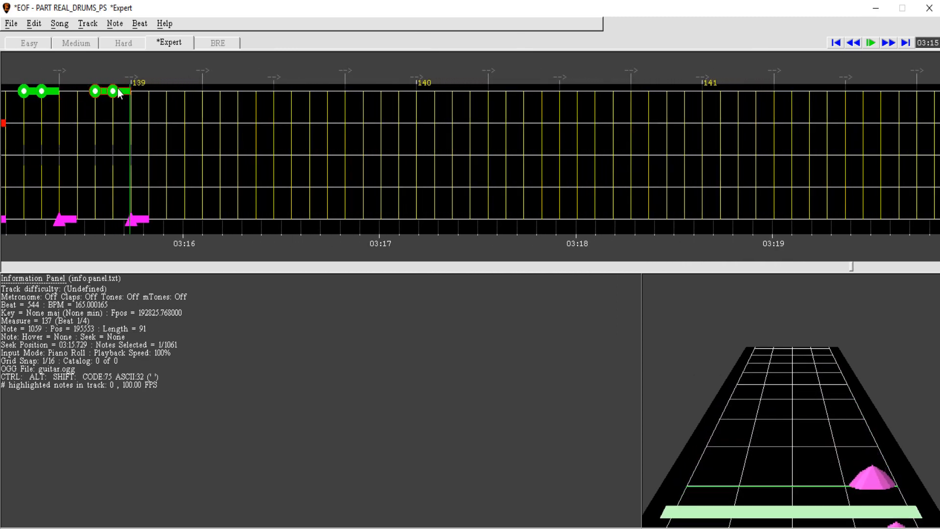
click(856, 45)
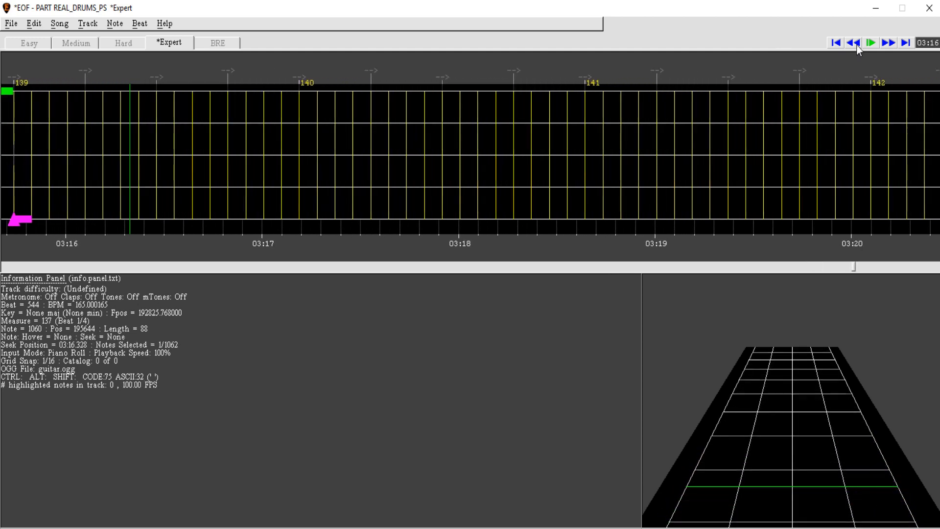
Step: Copy measures 135 through 138 to measure 139, and delete the pasted yellow cymbal on its first beat
click(858, 43)
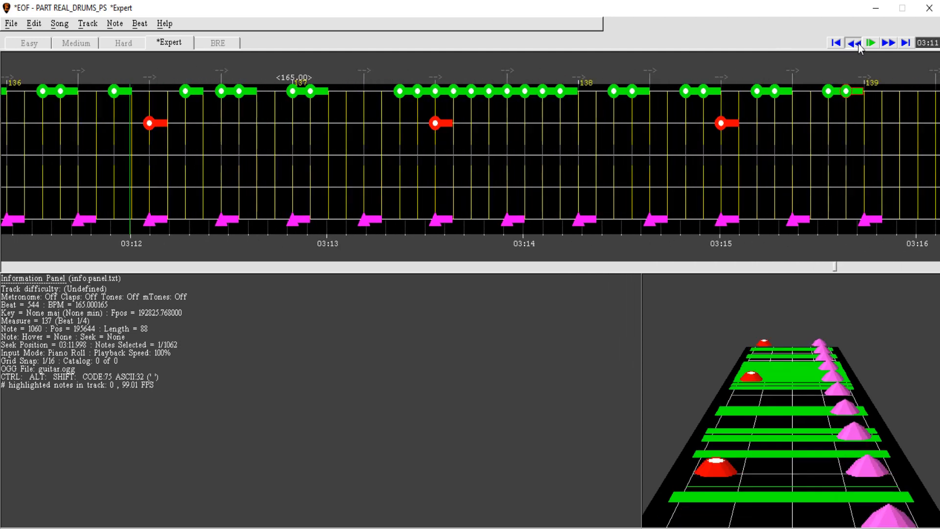
click(884, 45)
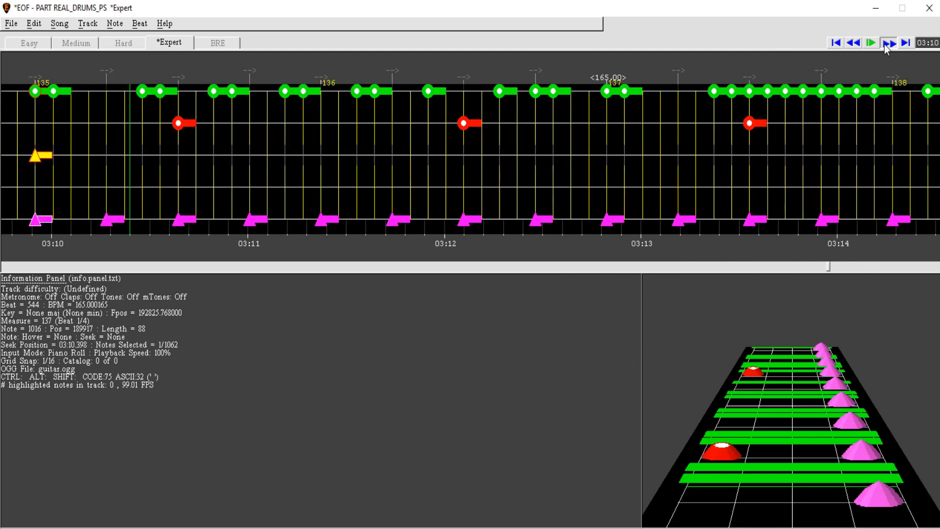
click(553, 77)
key(ctrl+c)
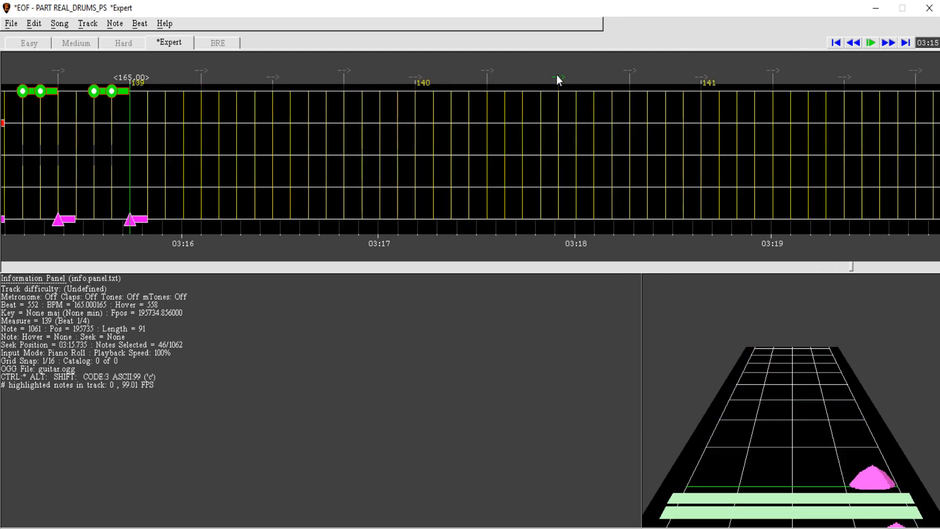
key(space)
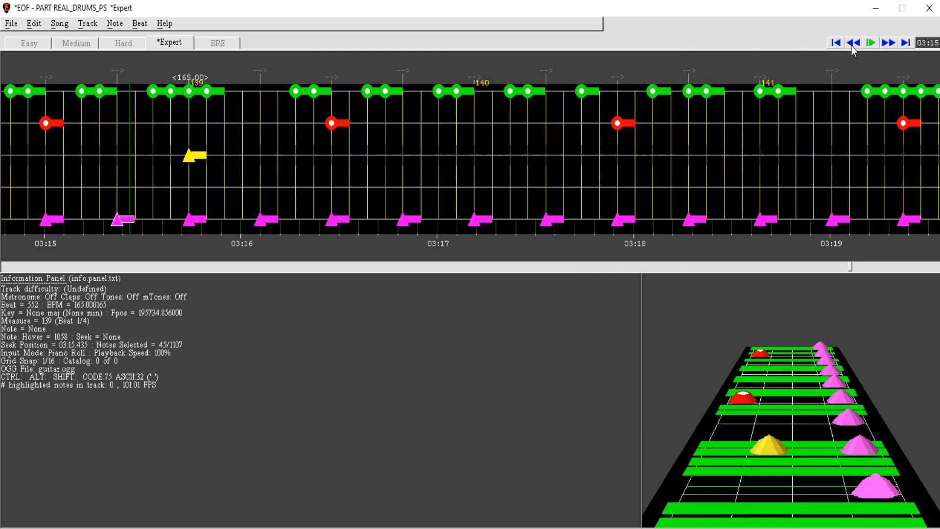
key(space)
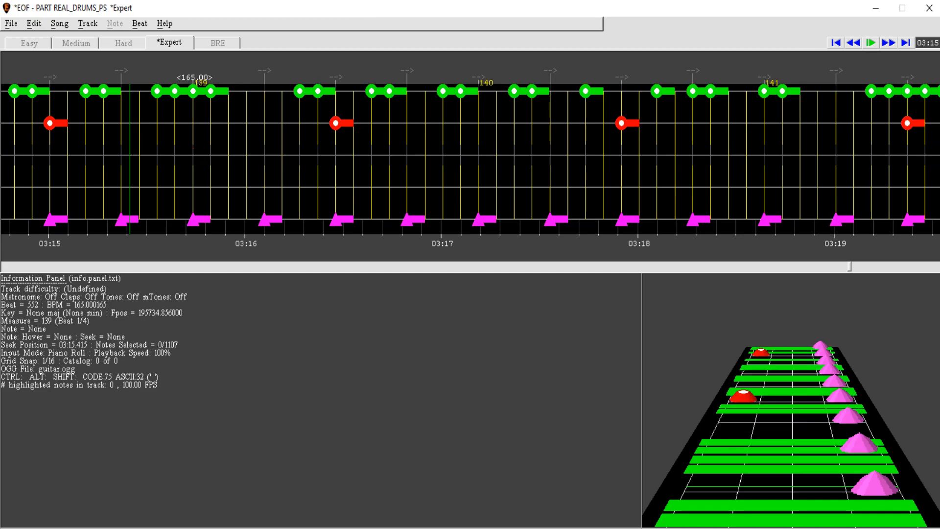
Step: Replace measure 142's snare and cymbals with sixteenth drum pairs: red on beat 1, yellow on 2, blue on 3 and purple on 4
key(space)
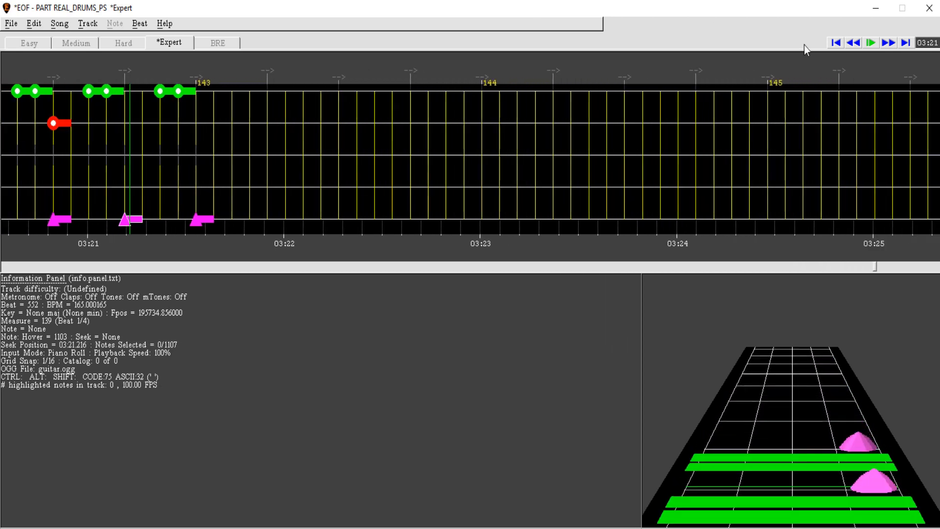
click(854, 43)
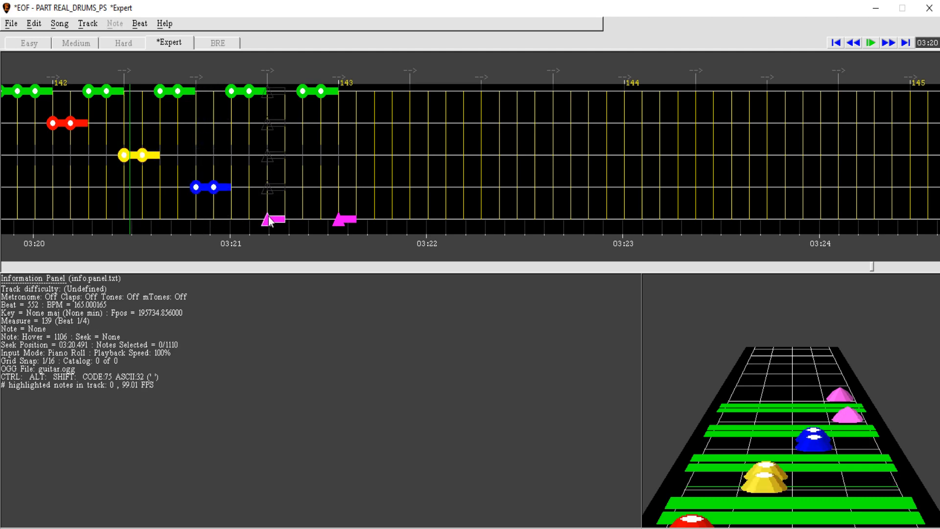
click(852, 43)
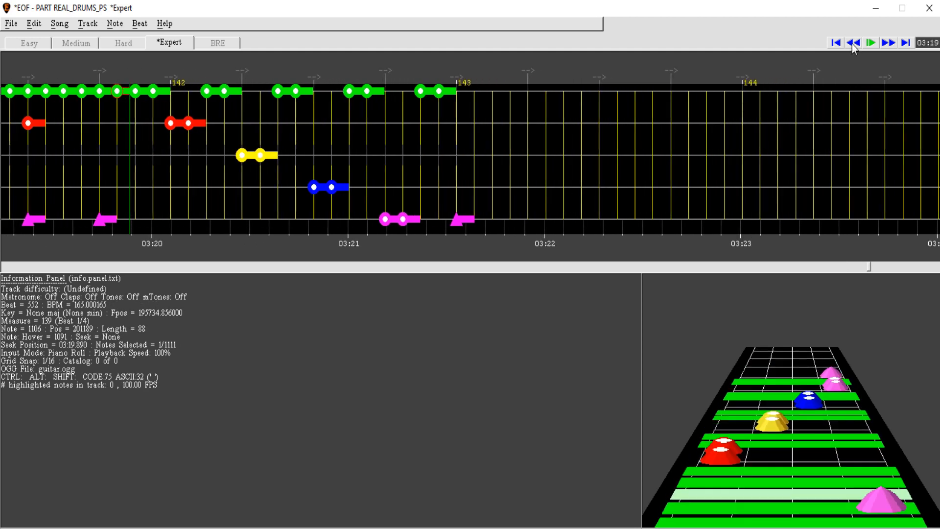
click(852, 44)
click(853, 43)
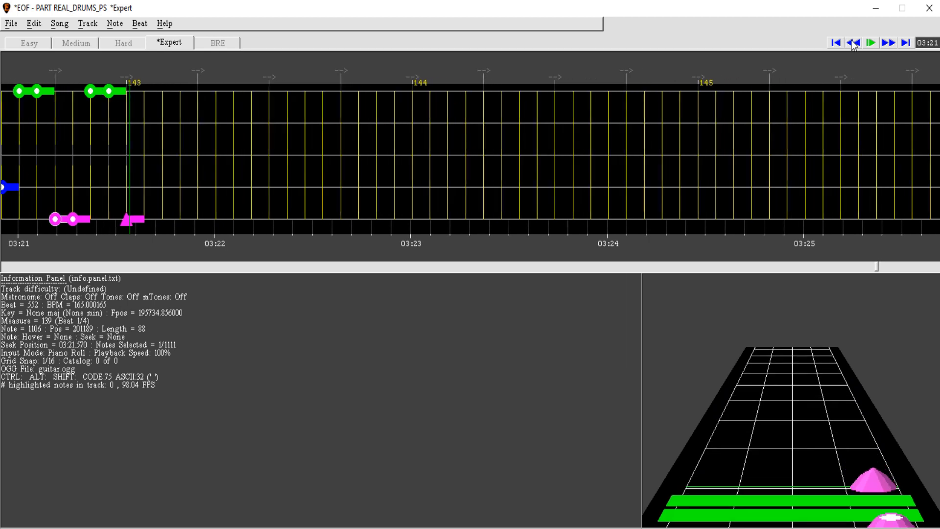
Step: Play the section back and move the first beat marker of measure 135 slightly earlier to match the audio
key(ctrl+space)
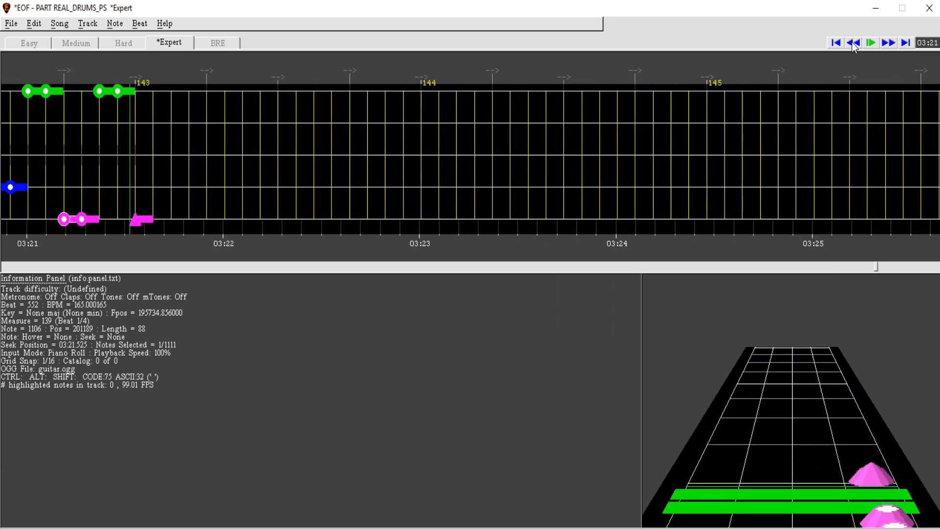
click(852, 43)
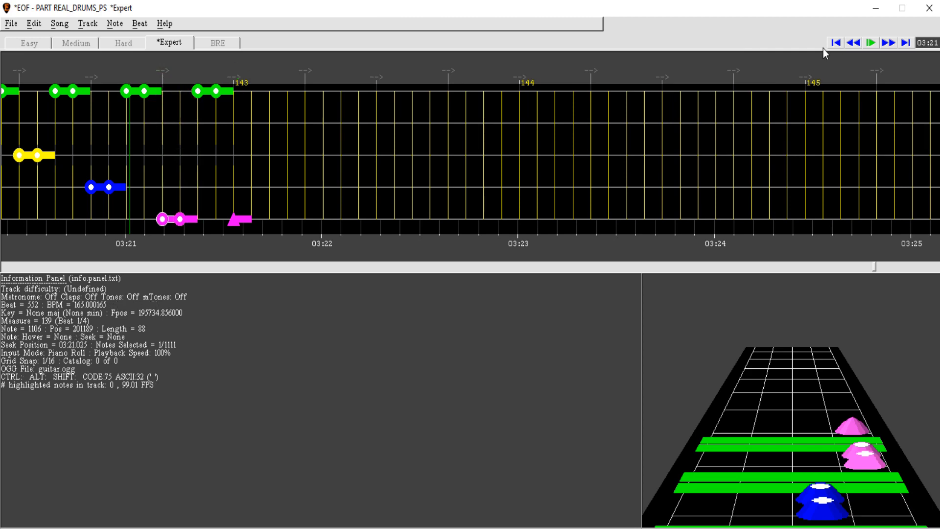
click(854, 44)
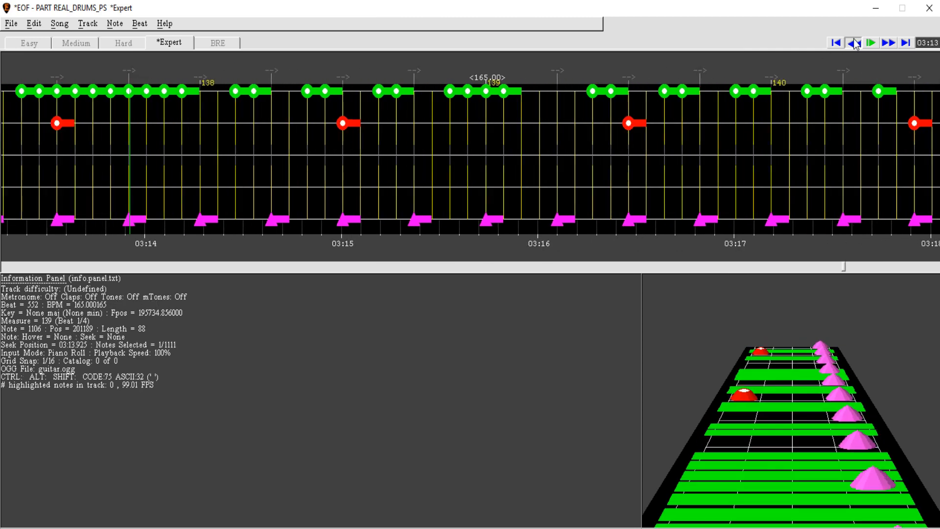
click(855, 44)
key(ctrl+space)
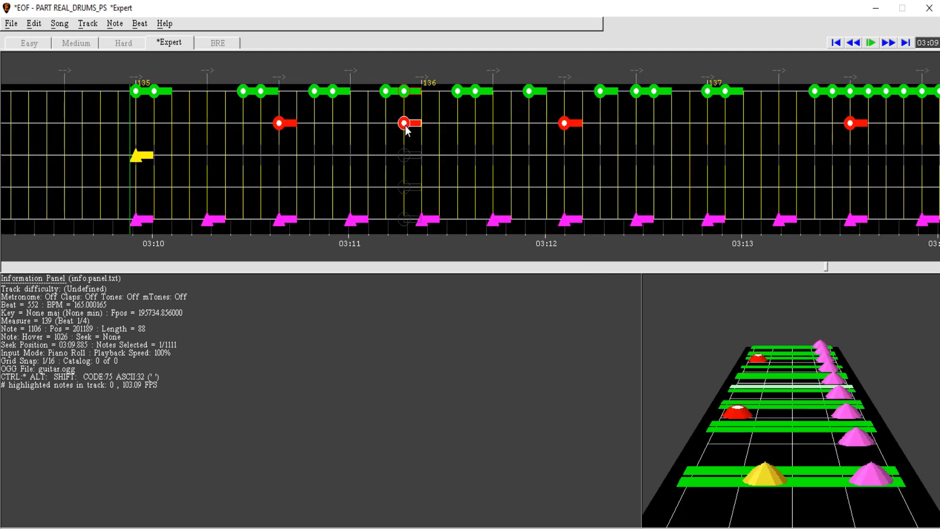
drag(137, 75, 131, 75)
click(855, 44)
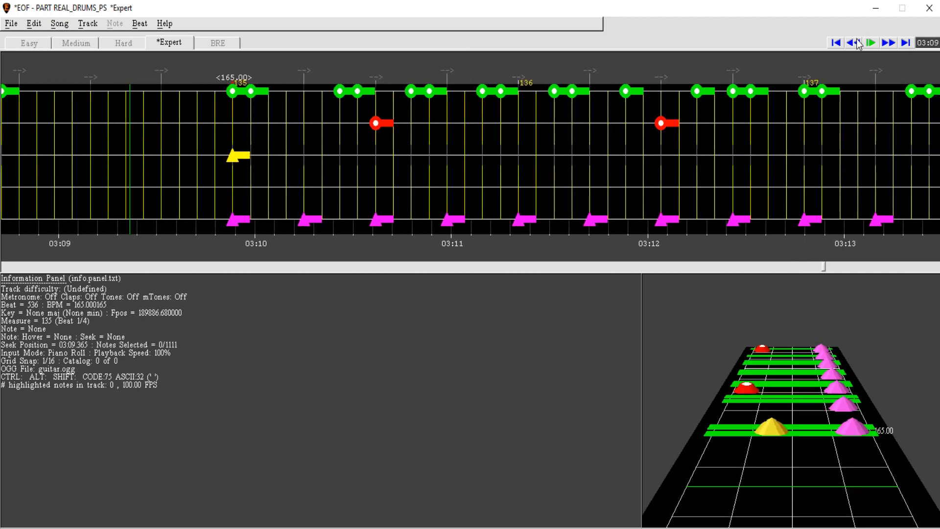
Step: Adjust the first beat marker of measure 143 to the audio and play back the transition
click(888, 43)
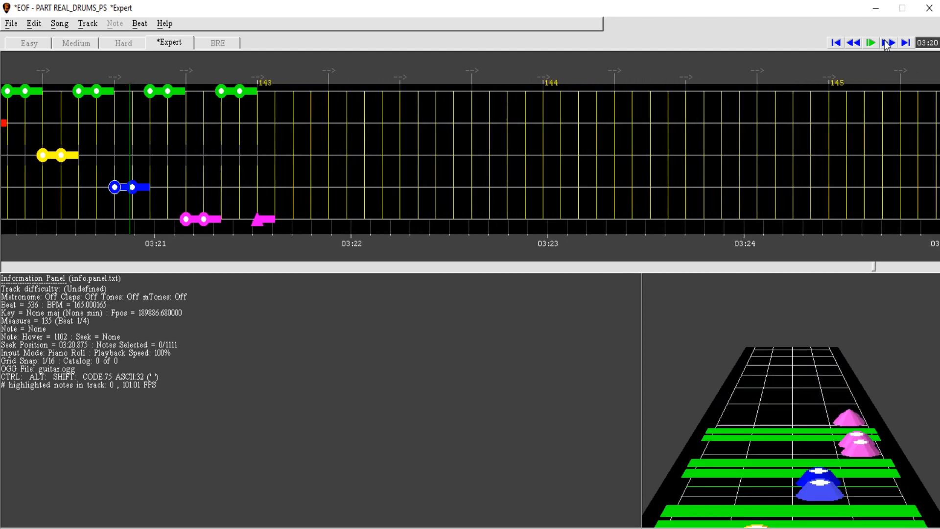
click(854, 44)
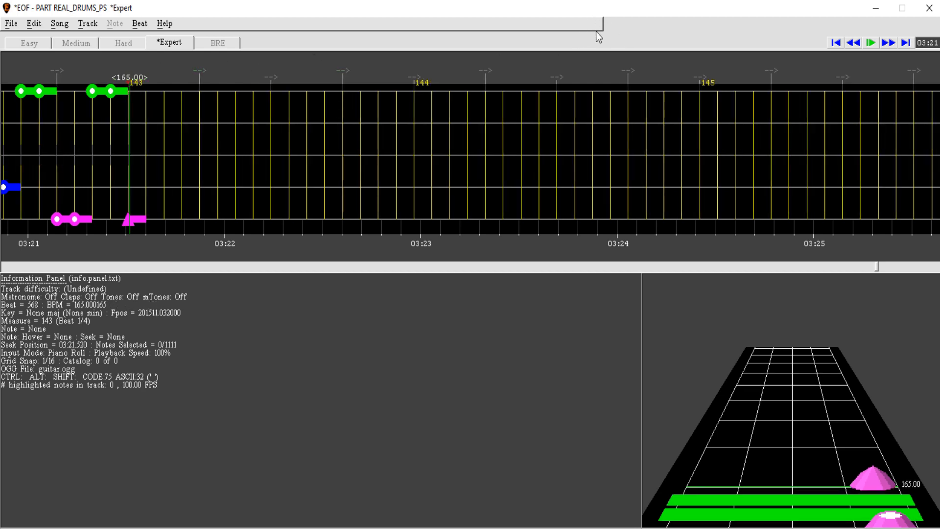
click(856, 45)
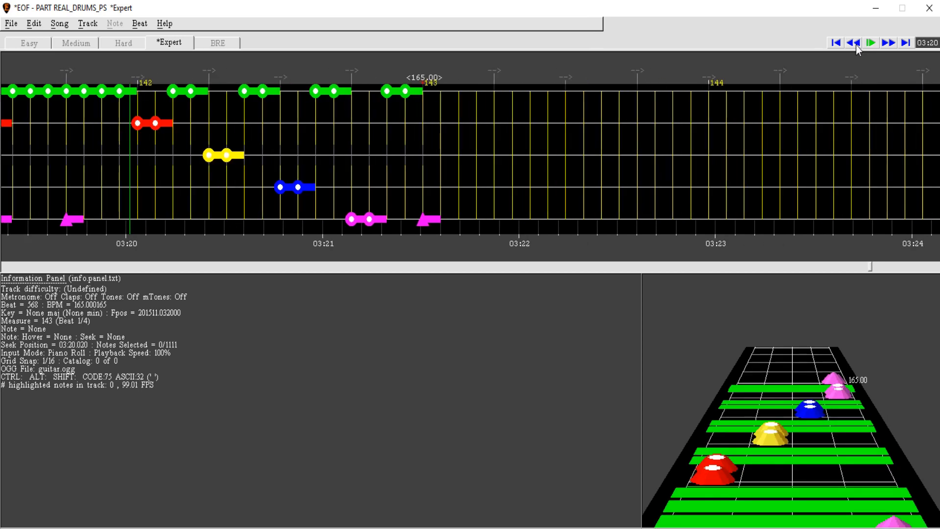
click(853, 44)
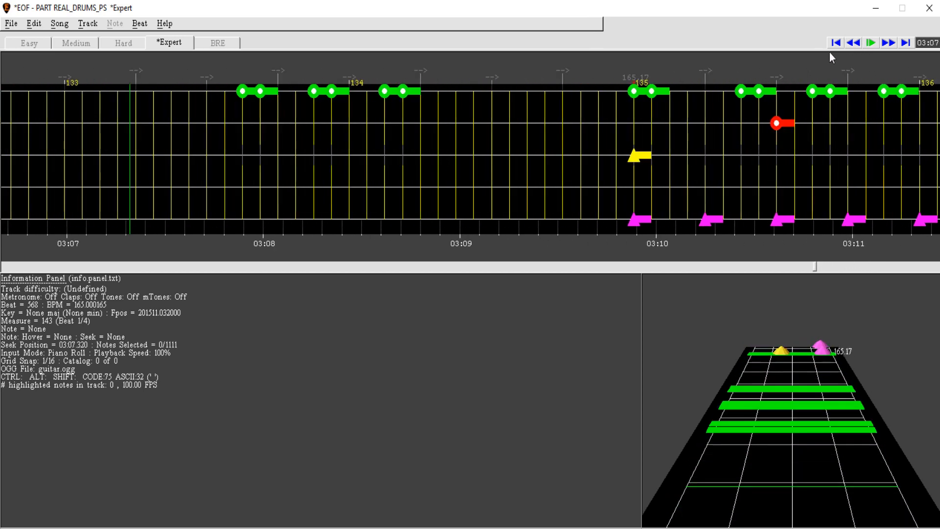
Step: Copy all notes of measures 135 through 142 and paste them starting at measure 143
click(635, 91)
click(889, 44)
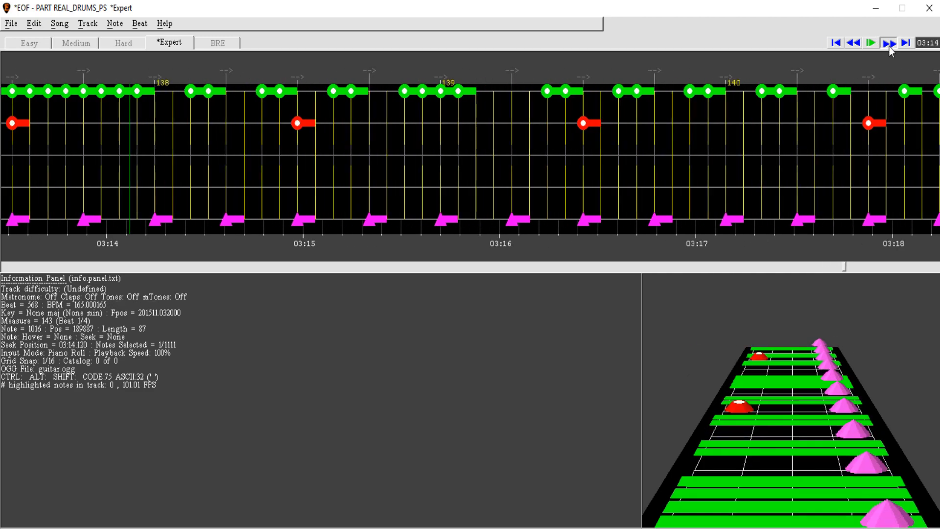
key(ctrl+c)
right_click(359, 80)
key(ctrl+v)
click(850, 46)
key(space)
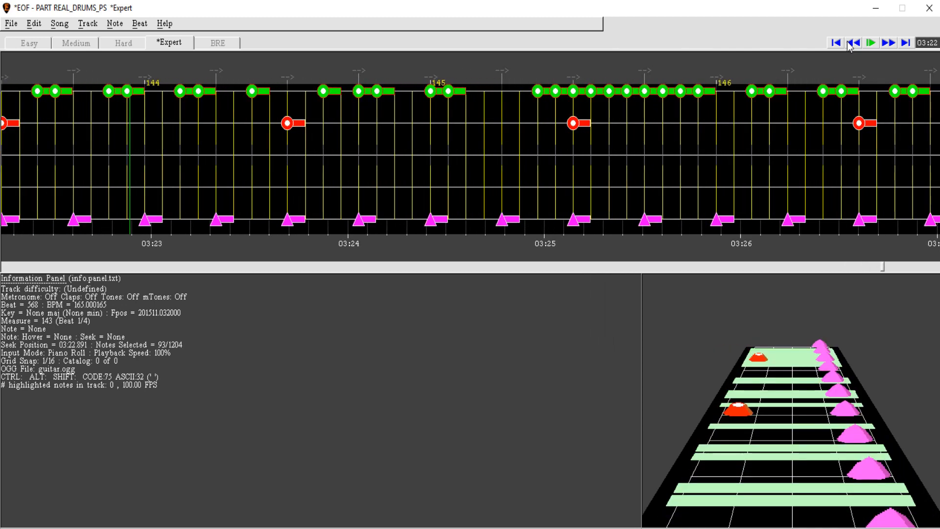
Step: Delete the purple cymbals on beats 2 and 4 of measures 143, 144 and 145, and play the section back
click(851, 46)
right_click(166, 219)
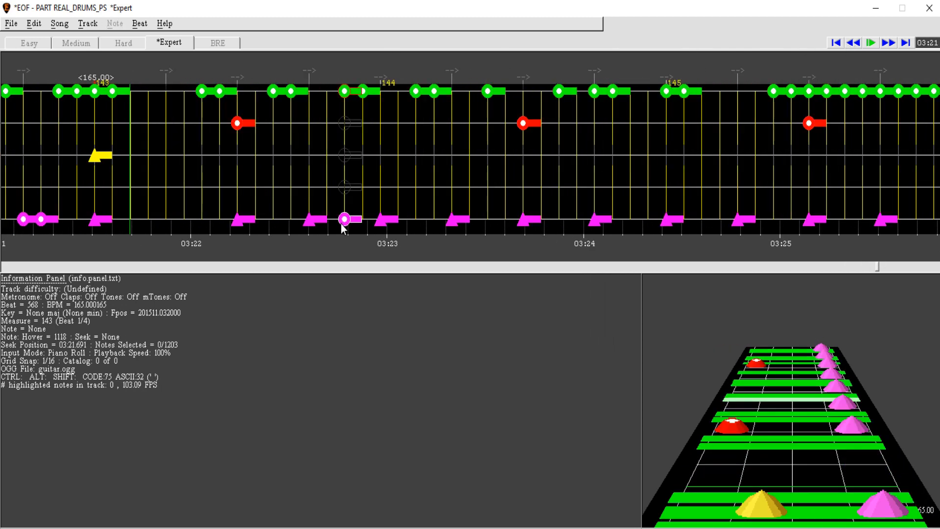
right_click(309, 219)
right_click(453, 218)
right_click(596, 215)
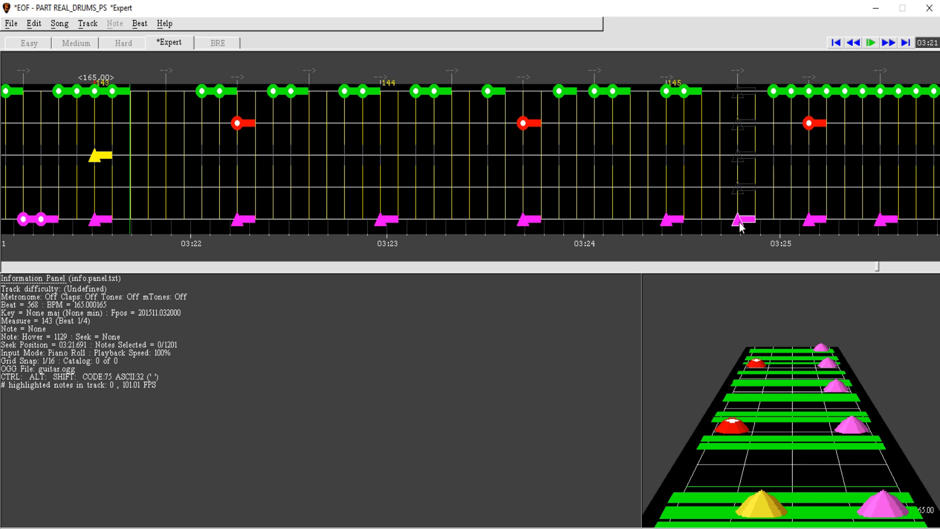
right_click(740, 219)
right_click(882, 218)
click(850, 43)
key(space)
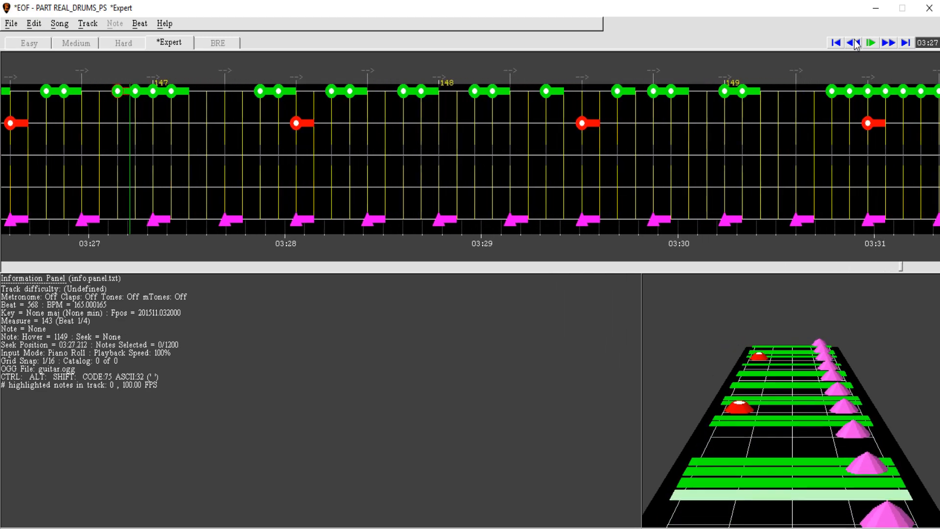
Step: Delete the purple cymbals on beats 2 and 4 of measure 146 and beat 2 of measure 147, and play the section back
key(space)
click(851, 43)
right_click(284, 220)
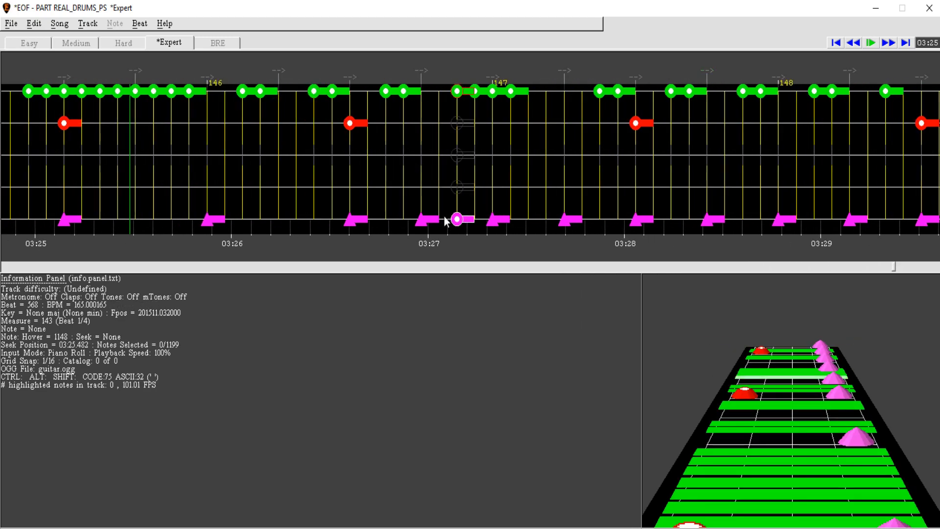
right_click(427, 220)
right_click(570, 220)
right_click(674, 147)
click(713, 219)
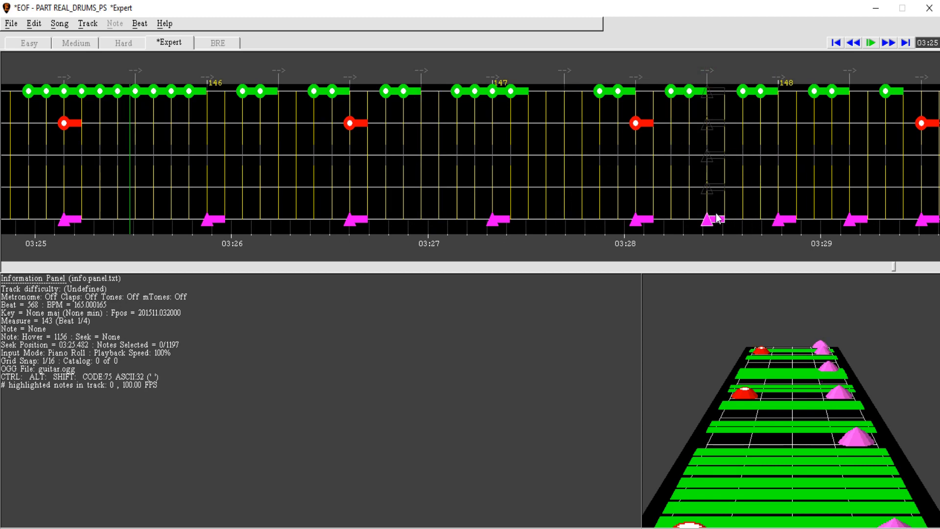
key(space)
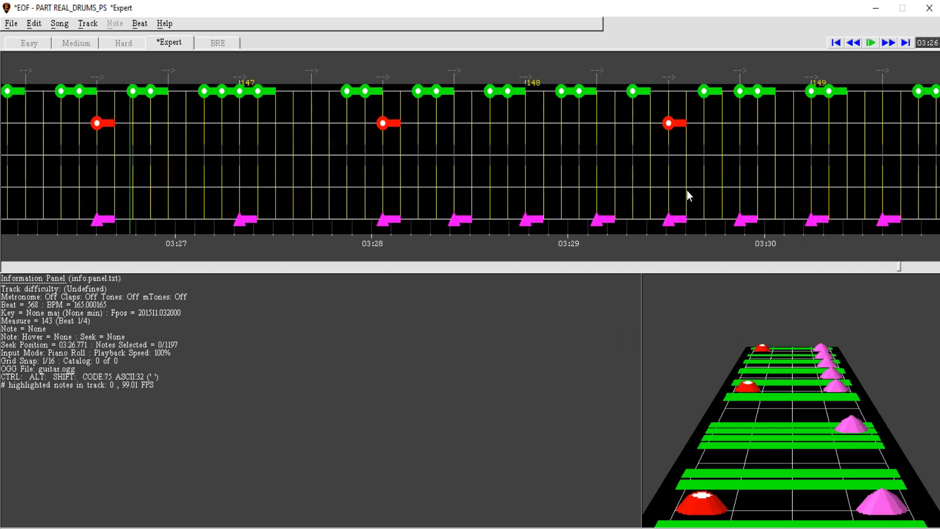
Step: In measure 146, add snare pairs on the second halves of beats 2 and 3, and remove beat 3's snare and purple cymbal
key(space)
key(r)
key(ctrl+space)
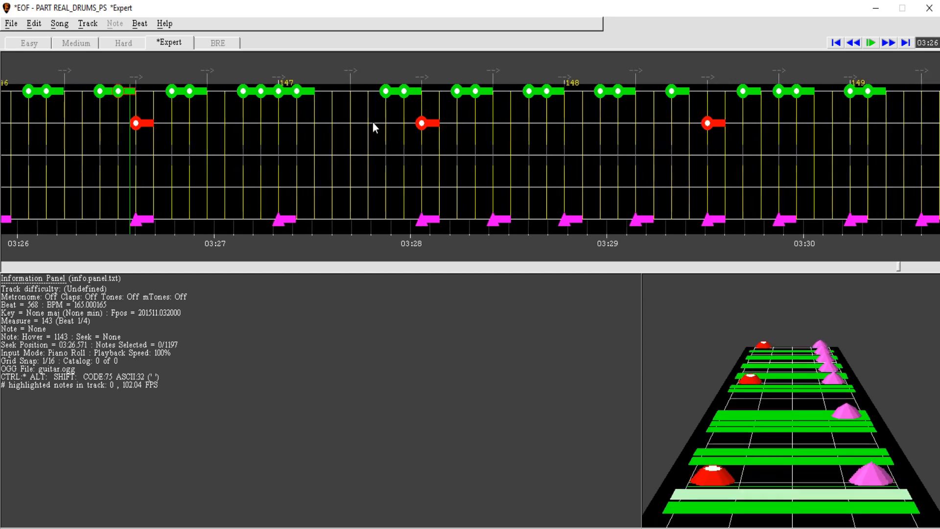
key(space)
right_click(35, 125)
right_click(52, 125)
right_click(85, 125)
right_click(68, 125)
right_click(85, 124)
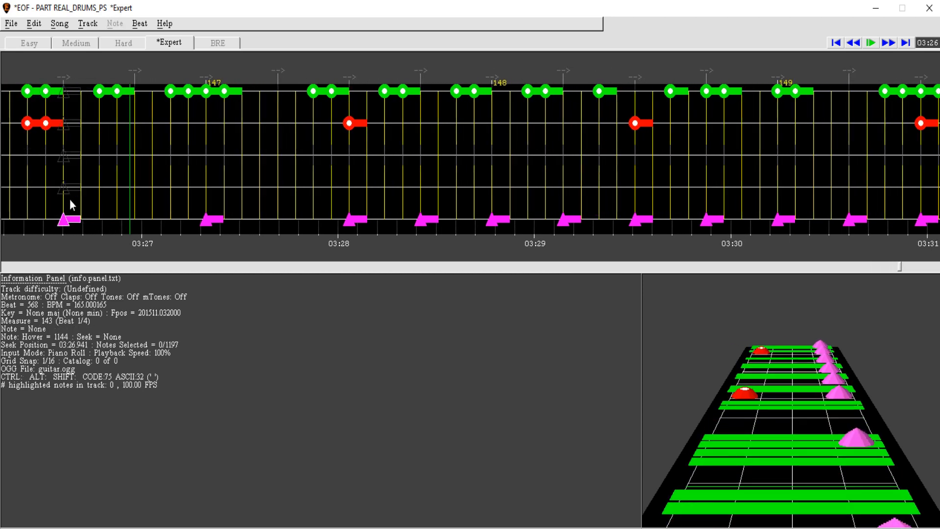
right_click(70, 210)
click(117, 123)
click(854, 43)
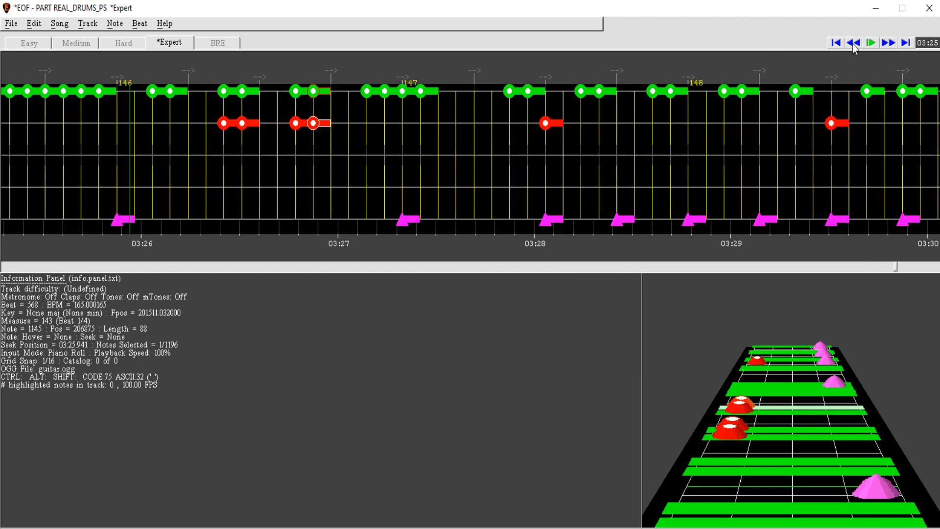
Step: Play back the measure 146 fill and add a yellow cymbal halfway through beat 4
key(space)
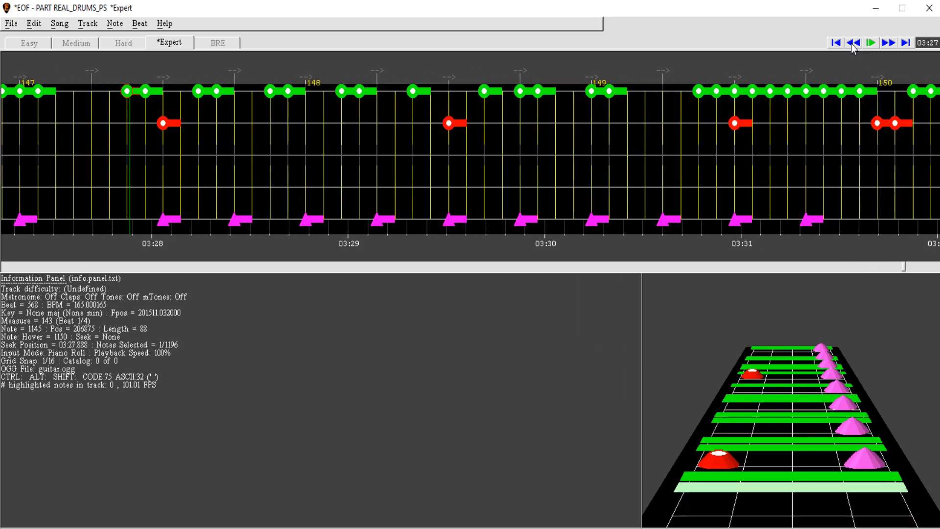
key(space)
click(852, 44)
click(852, 45)
key(ctrl+space)
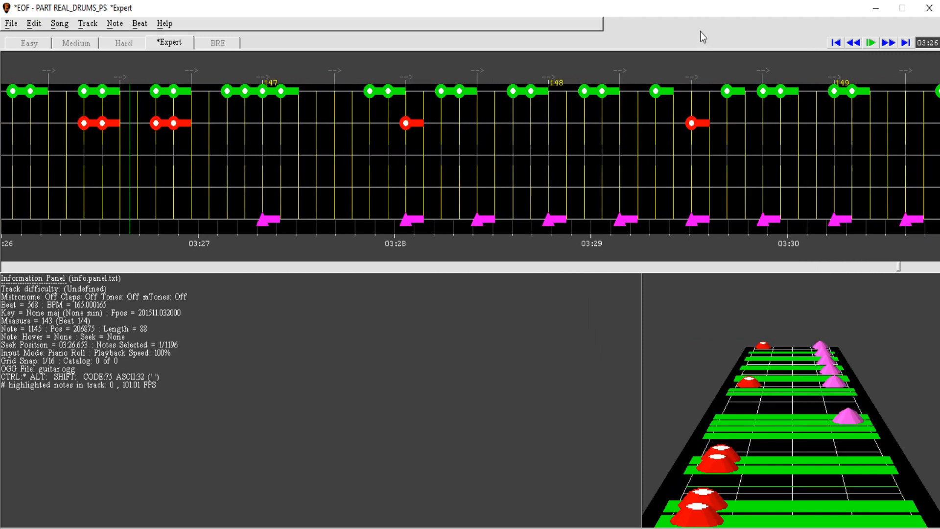
key(space)
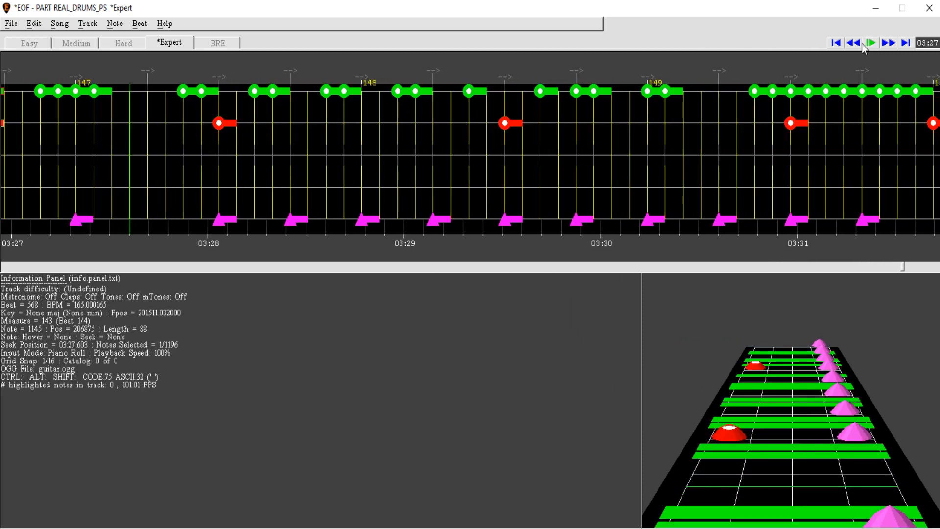
scroll(255, 138, up, 7)
right_click(180, 150)
key(ctrl+y)
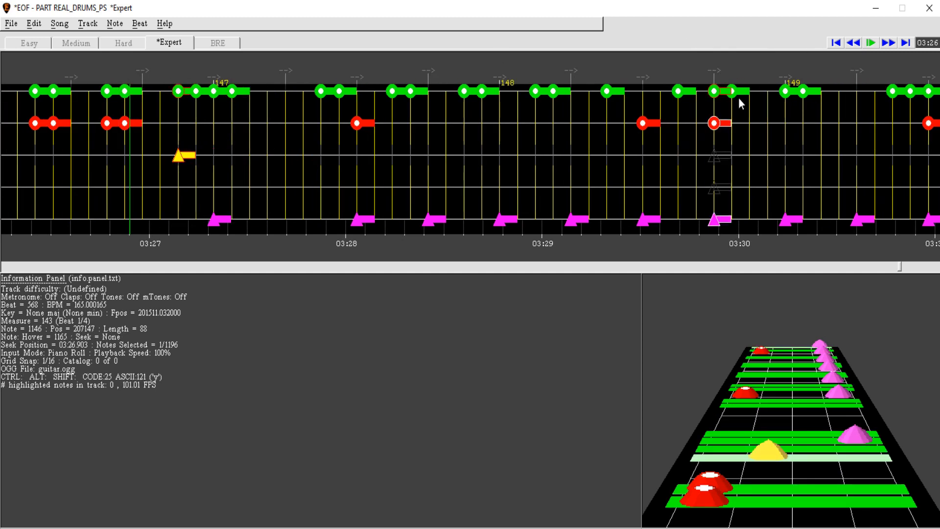
click(855, 45)
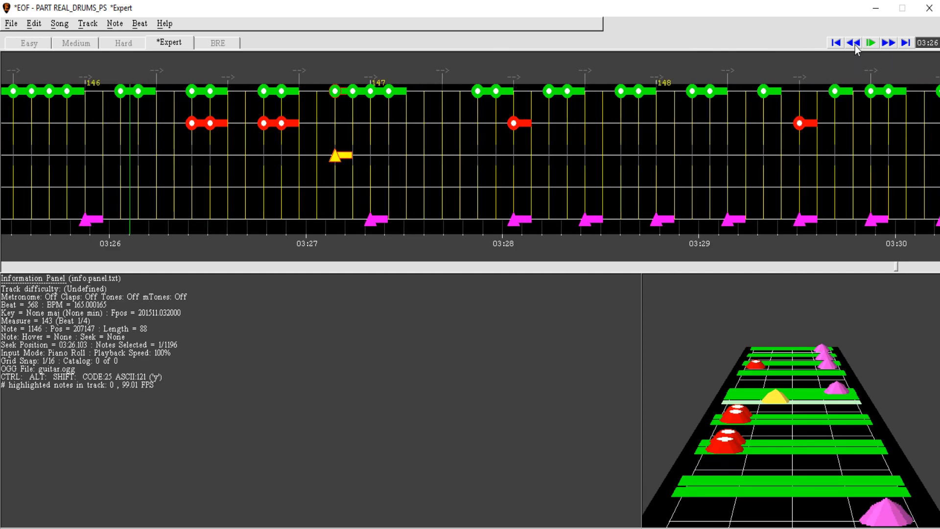
key(space)
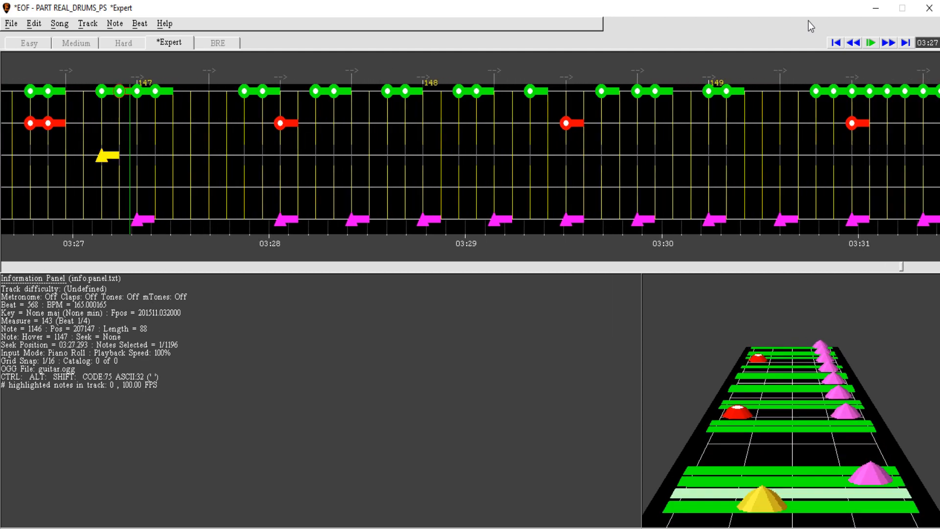
Step: Delete the purple cymbals on beat 4 of measure 147 and beats 2 and 4 of measures 148 and 149, and play back the section
key(space)
click(854, 43)
right_click(193, 217)
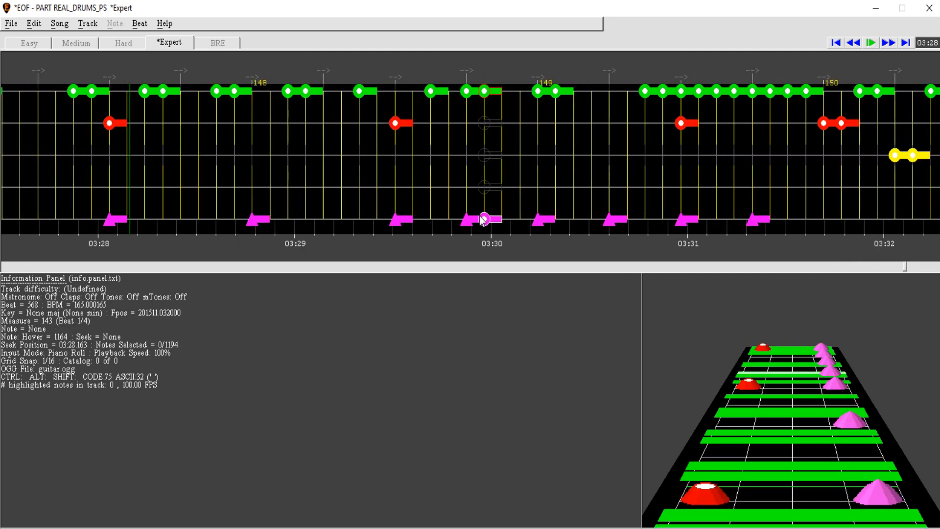
right_click(482, 220)
key(space)
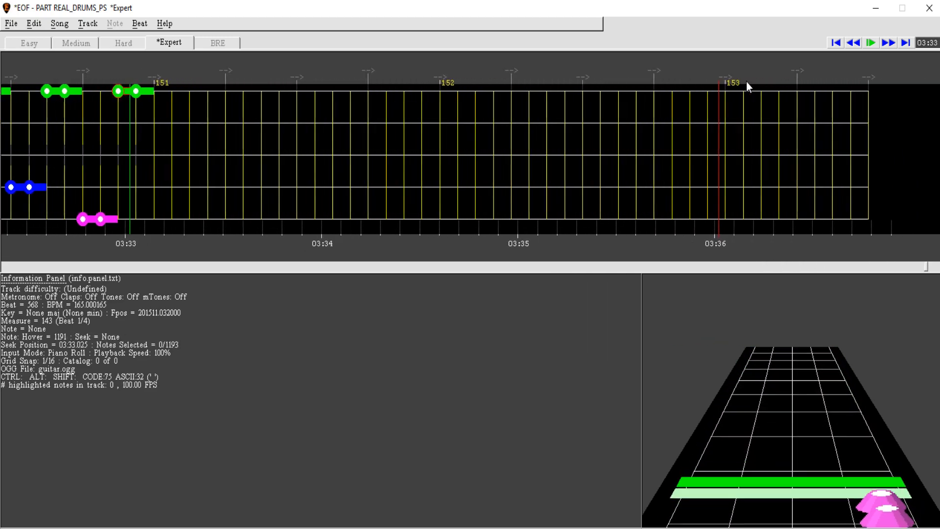
Step: Delete all notes after the opening snare pair of measure 150 and play back the transition into it
click(855, 43)
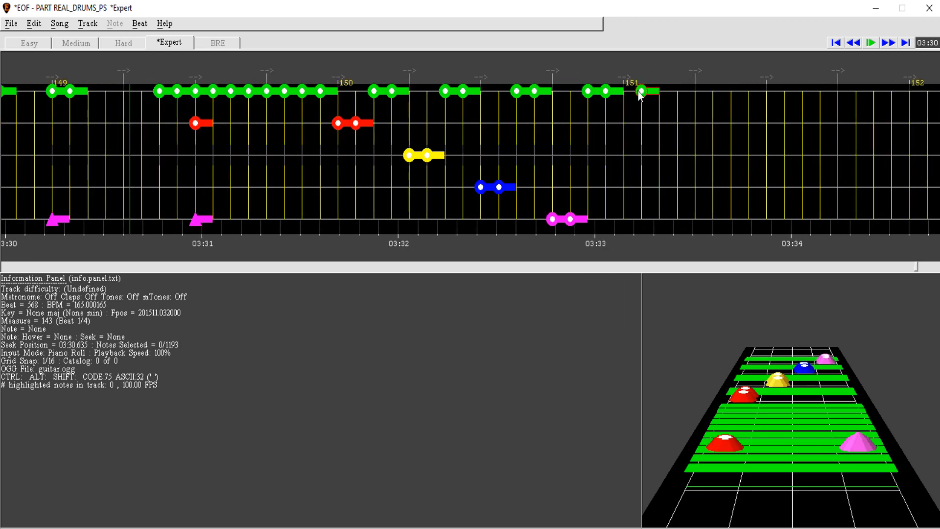
shift+click(374, 89)
key(Delete)
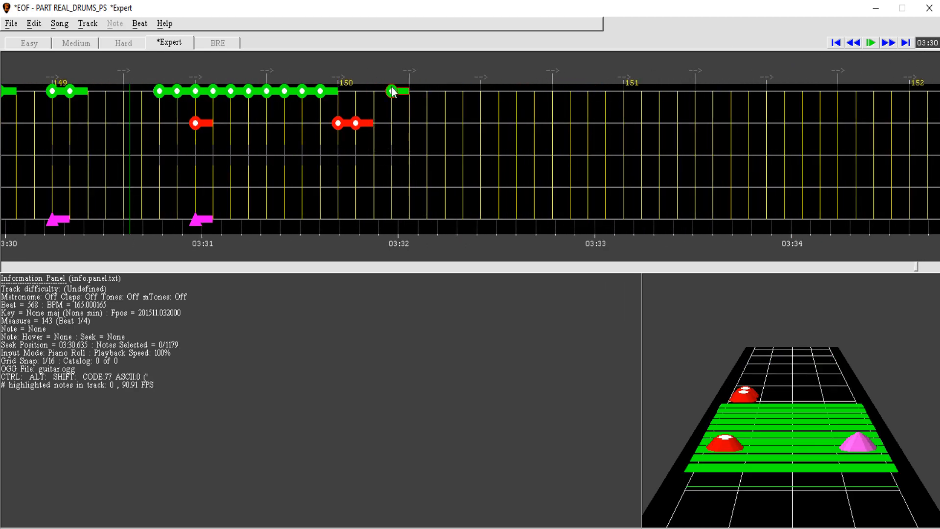
key(space)
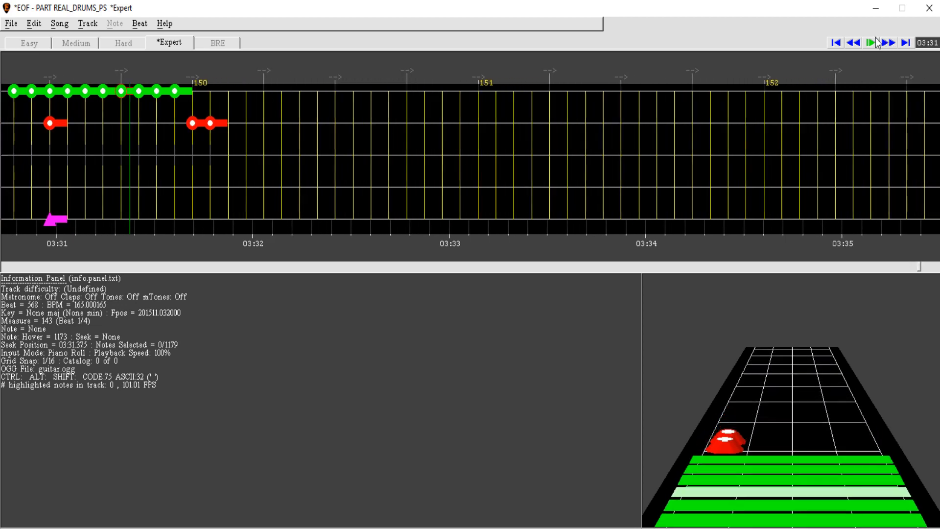
key(space)
click(857, 41)
key(ctrl+space)
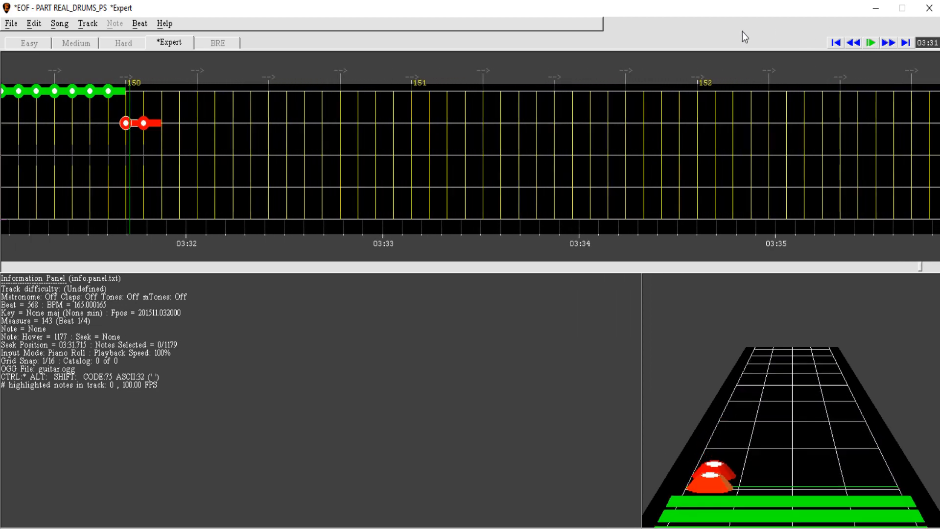
Step: In measure 150, place a kick pair on the second half of beat 1 and snare pairs on the second halves of beats 2 and 3
key(space)
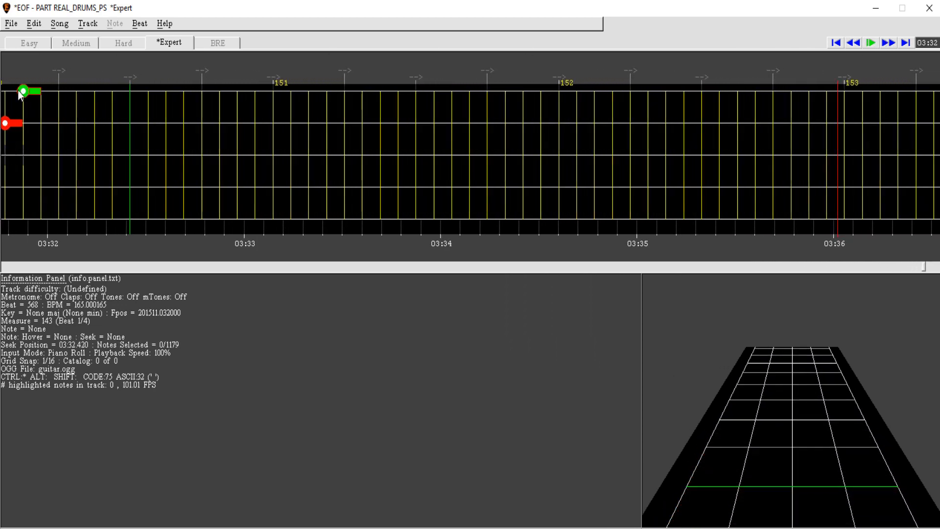
right_click(94, 123)
right_click(112, 123)
right_click(23, 93)
right_click(39, 92)
key(ctrl+space)
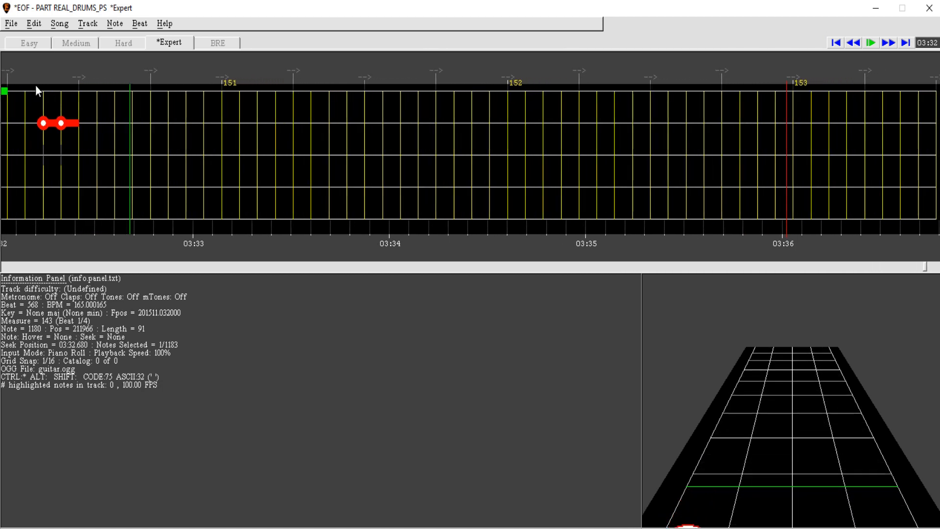
key(space)
right_click(80, 120)
right_click(99, 118)
key(ctrl+space)
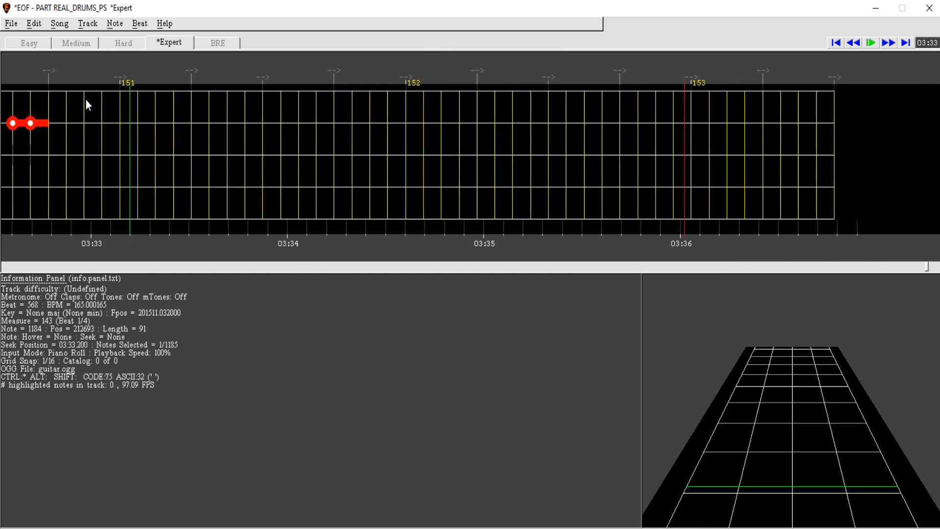
Step: Place a kick pair on the second half of measure 150's beat 4 and a snare pair on the second half of measure 151's beat 1
key(space)
right_click(74, 94)
right_click(91, 94)
key(ctrl+space)
key(space)
right_click(89, 121)
right_click(105, 123)
key(ctrl+space)
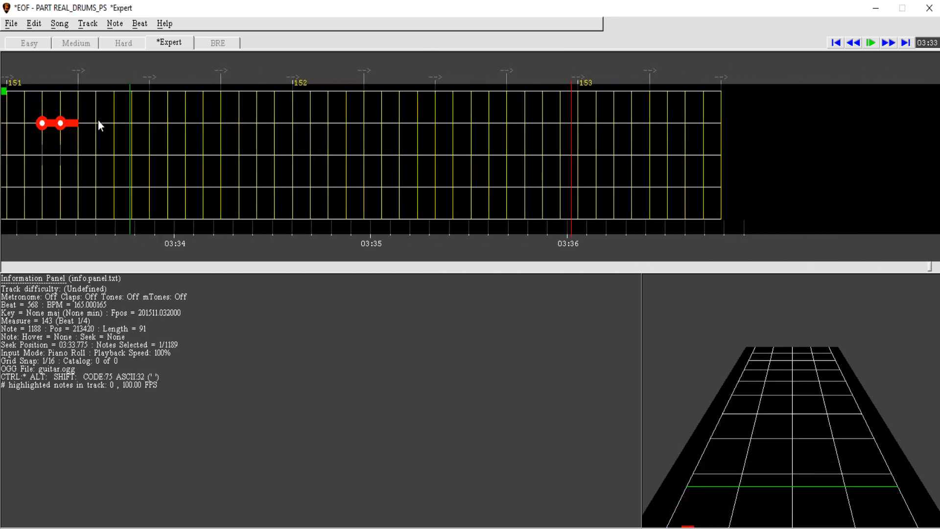
Step: Play back the closing fill in measures 150 and 151 to check it against the audio
key(space)
click(850, 45)
key(space)
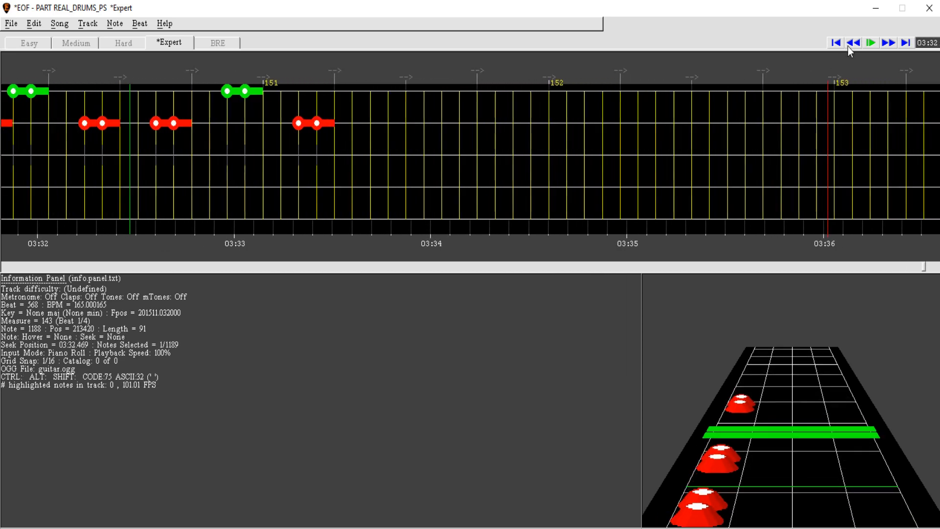
key(space)
click(847, 46)
key(space)
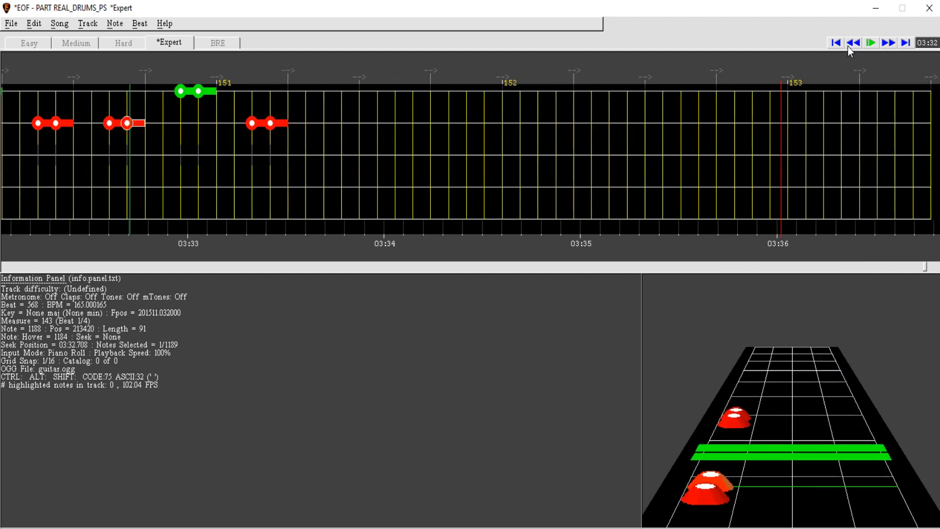
click(848, 46)
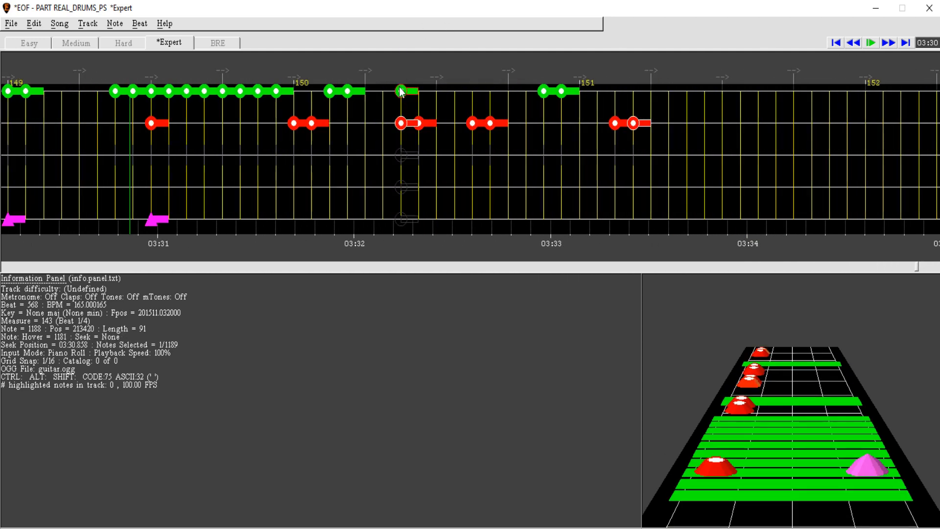
right_click(403, 93)
right_click(418, 94)
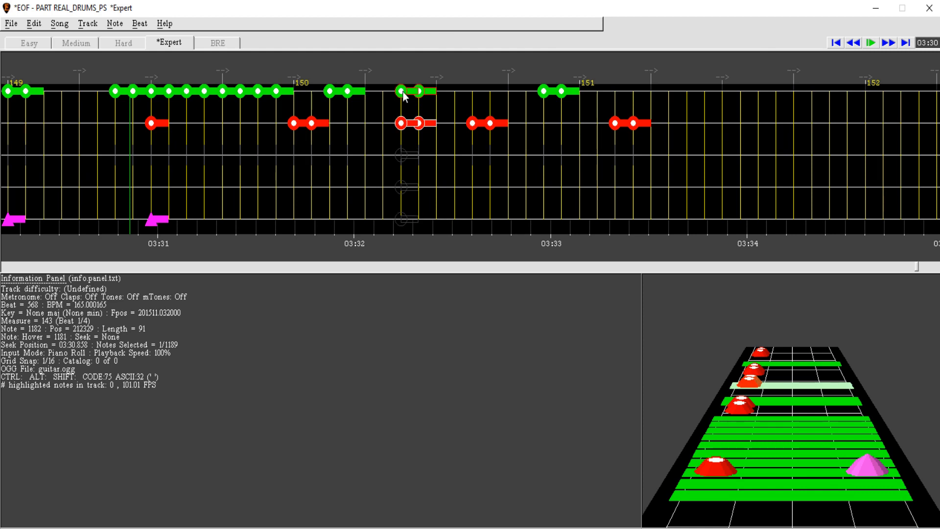
right_click(401, 92)
right_click(419, 91)
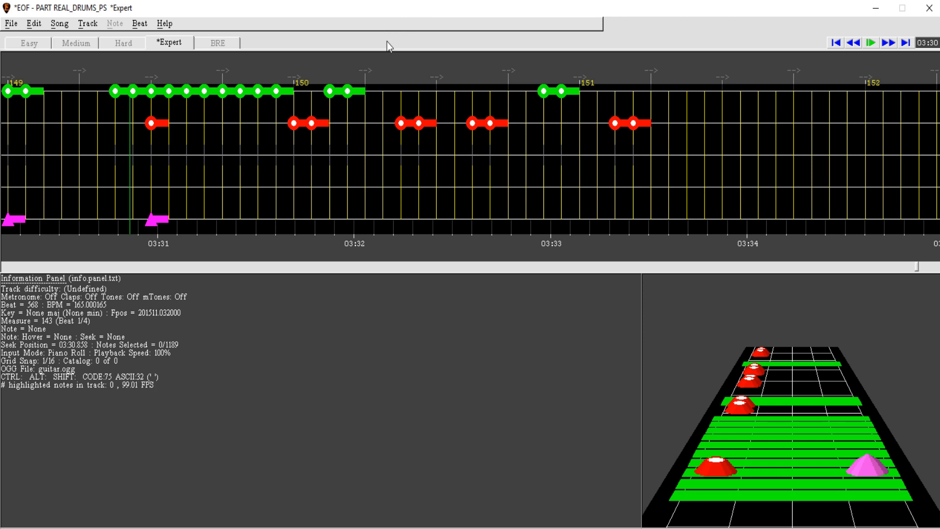
Step: Save the chart
click(890, 43)
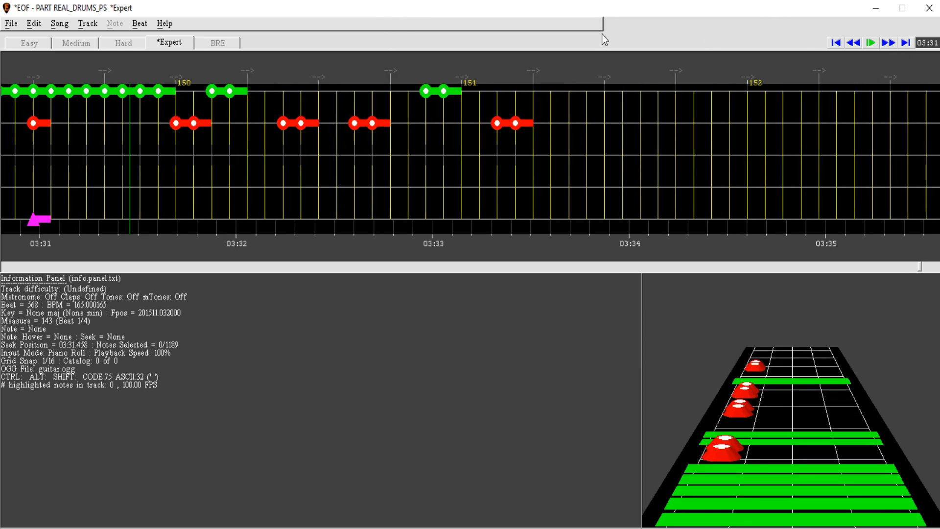
click(10, 26)
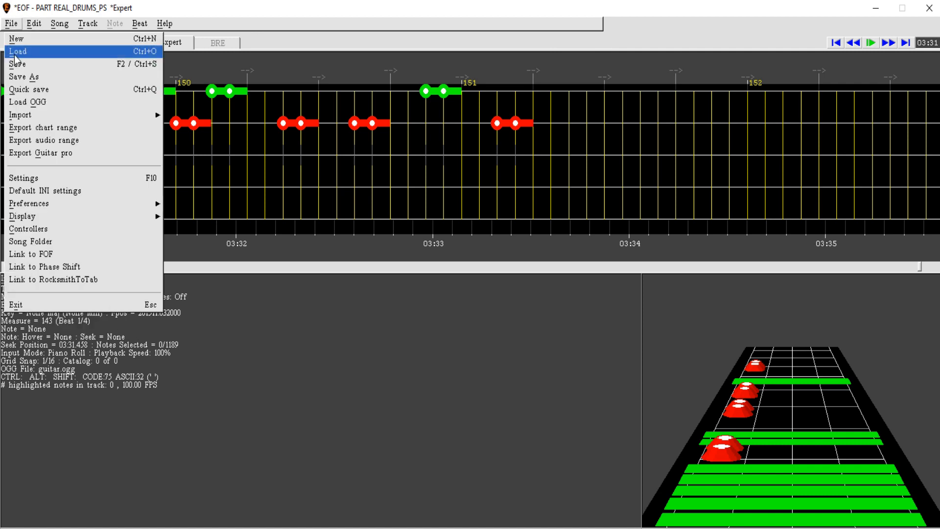
click(16, 63)
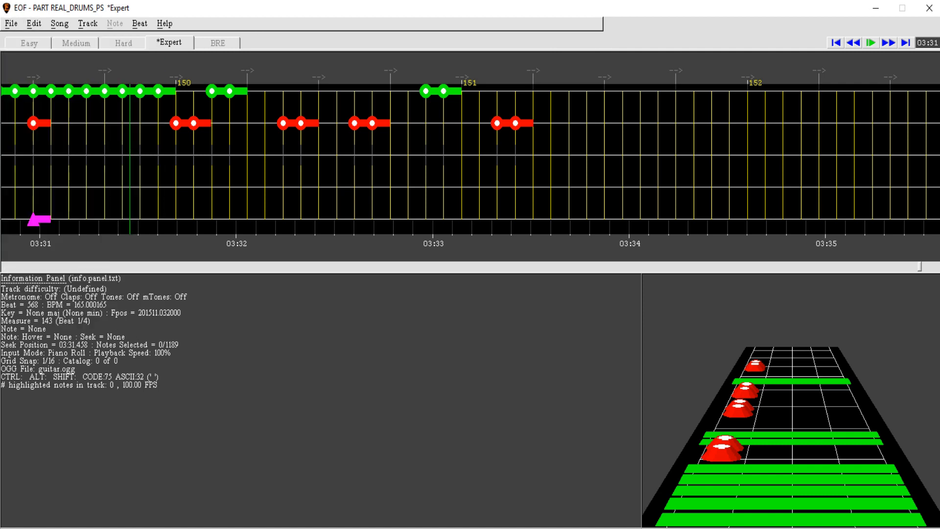
Step: Look over the charted notes from measure 146 through the closing fill in measure 151
click(889, 43)
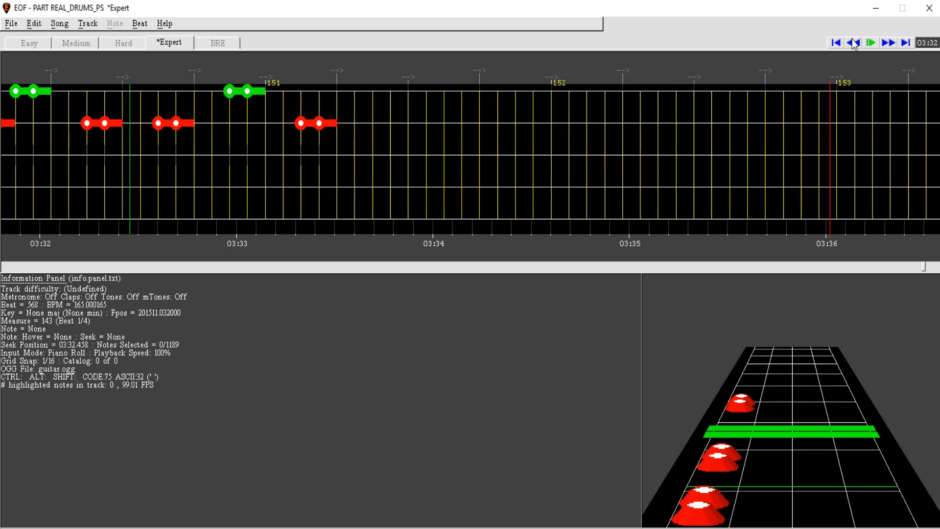
click(855, 43)
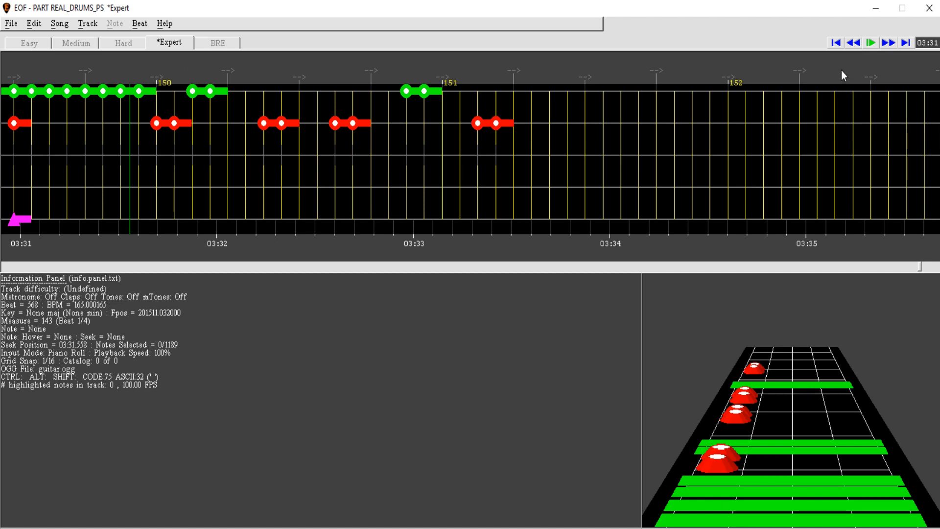
click(852, 47)
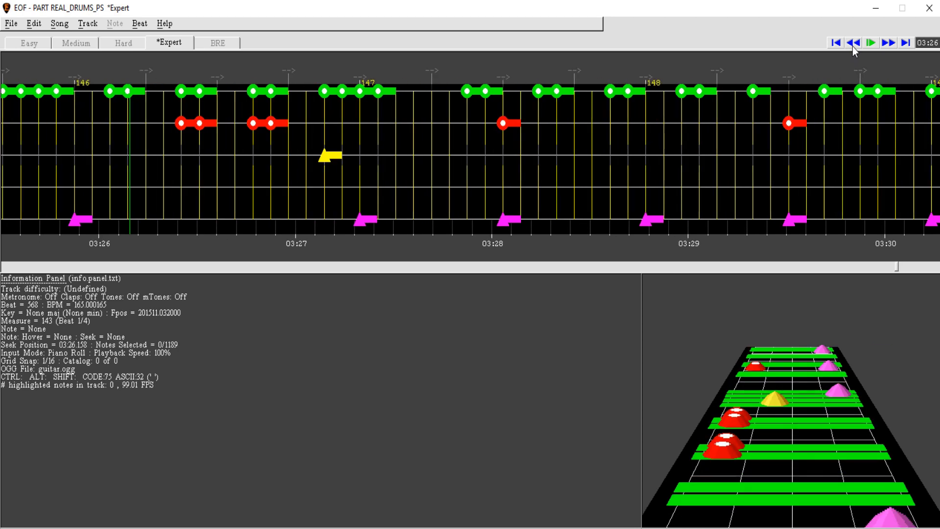
click(890, 43)
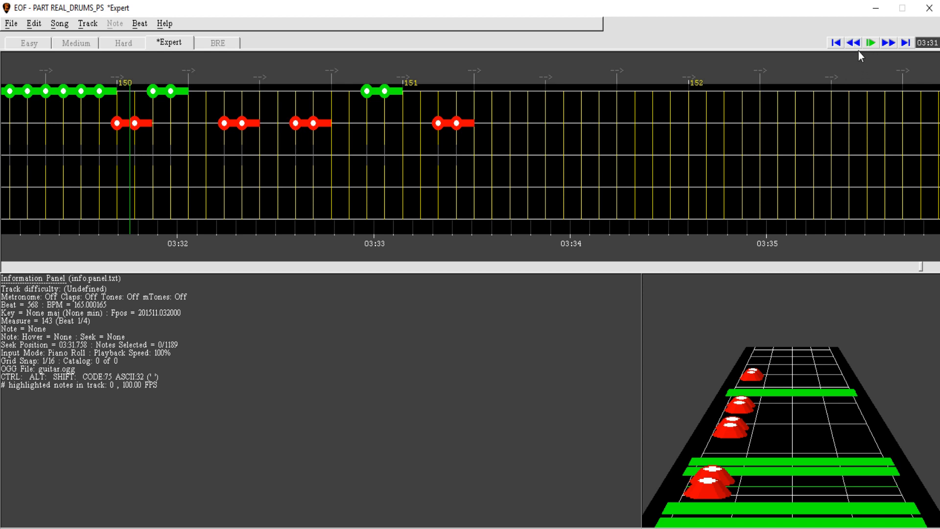
click(859, 42)
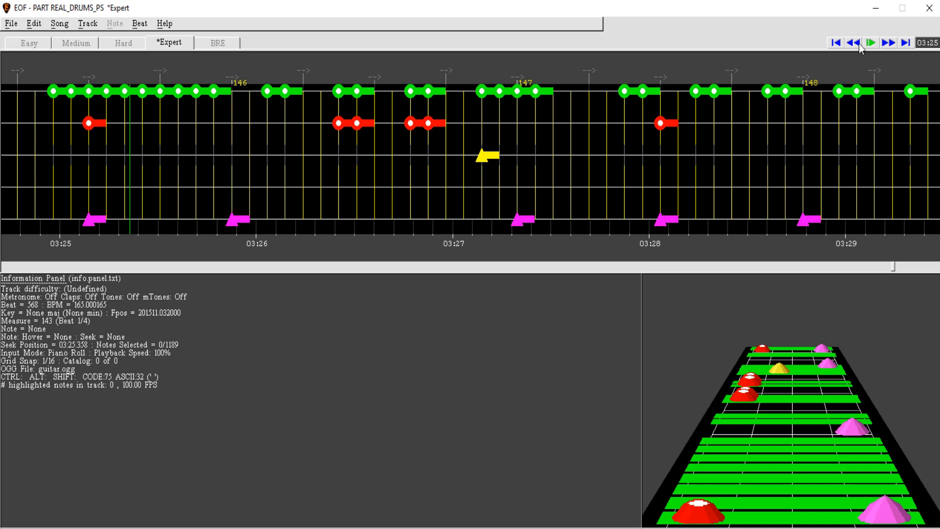
click(887, 43)
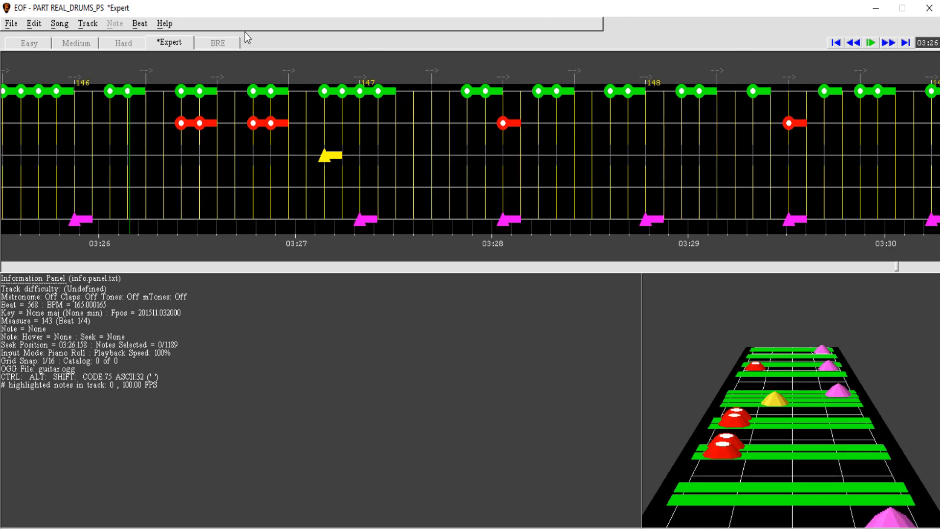